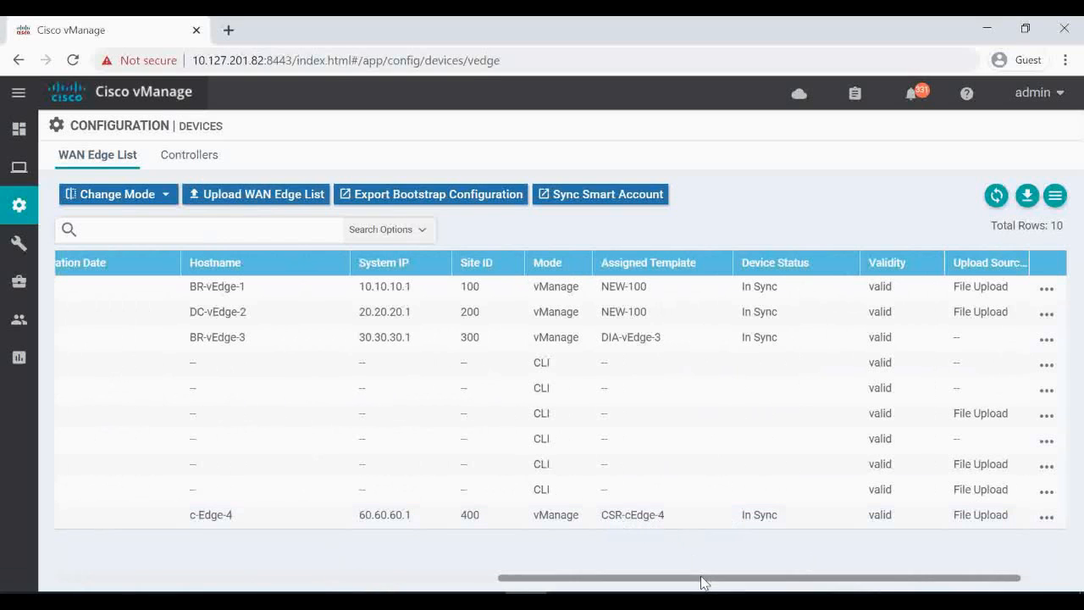
Review the WAN Edge device list and the cEdge-4 topology diagram in Snipping Tool, and return to Cisco vManage.
drag(703, 581, 241, 539)
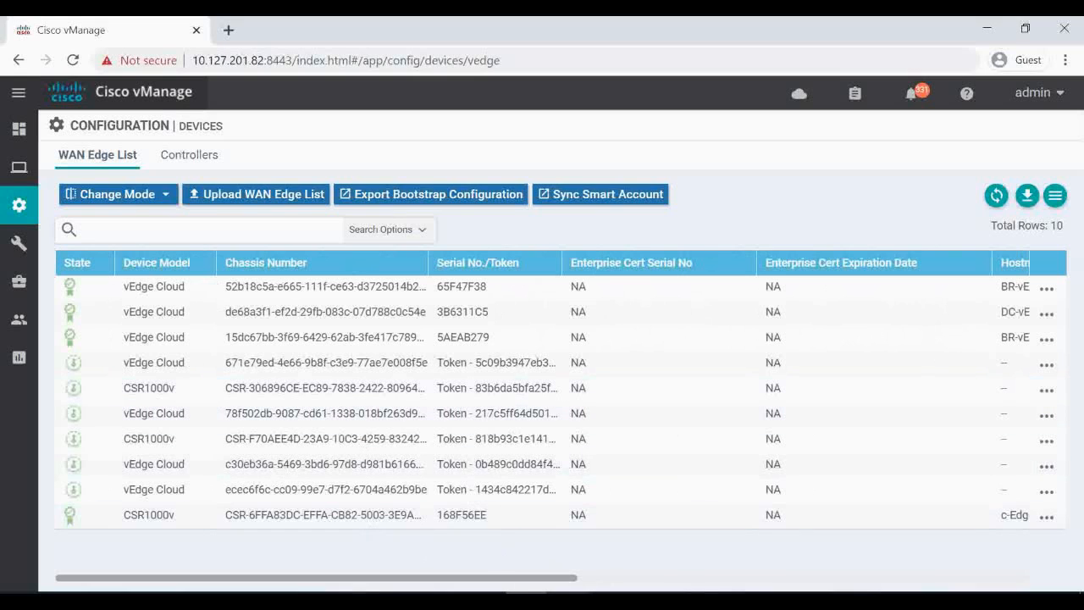
click(568, 600)
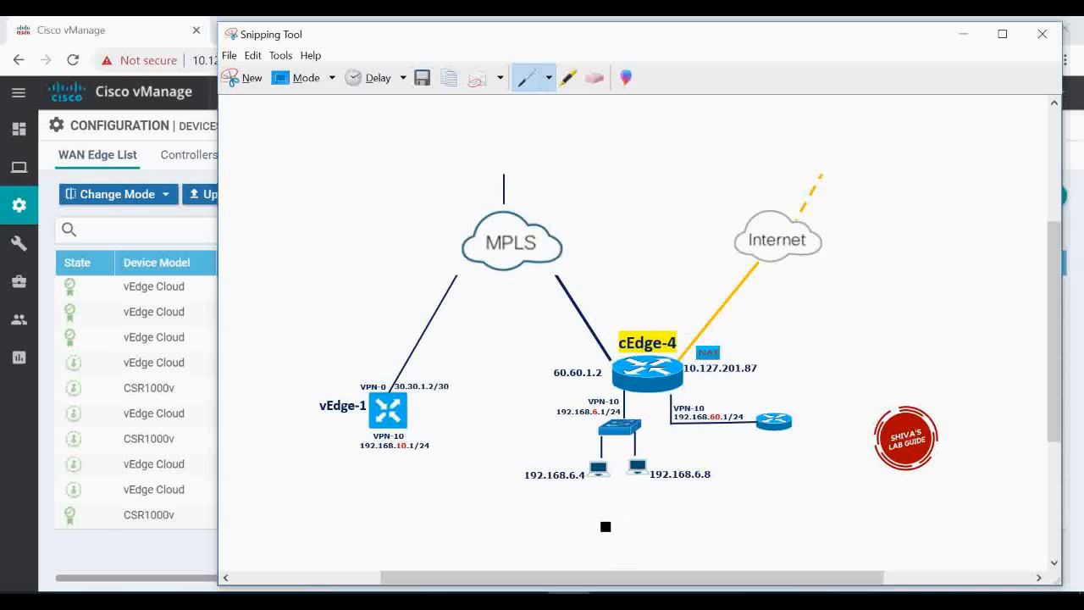
click(193, 555)
Open the CSR-cEdge-4 device template for editing from the configuration templates.
mouse_move(19, 205)
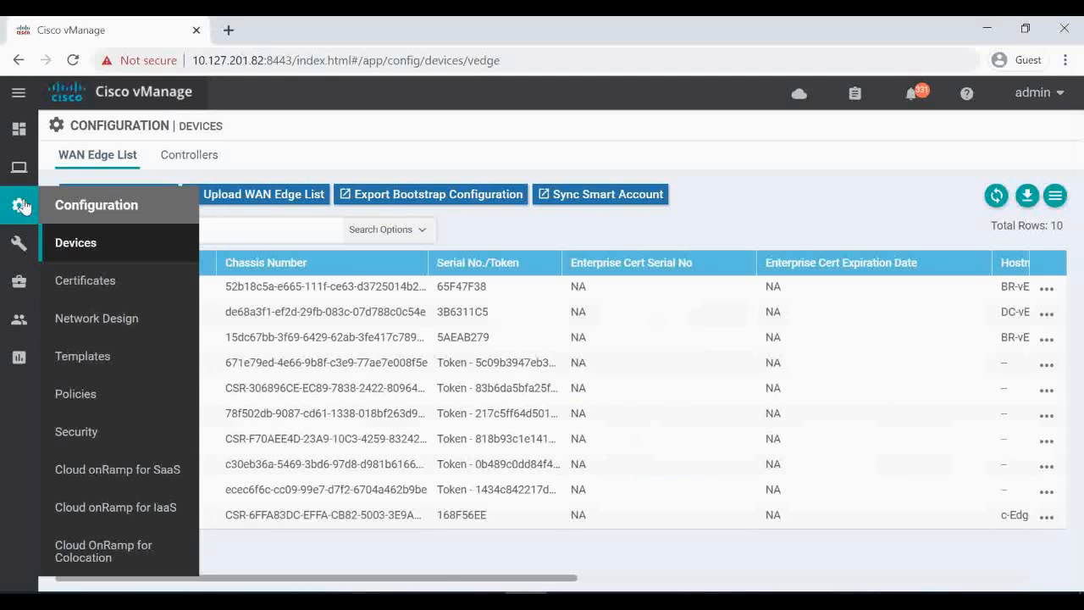
click(79, 359)
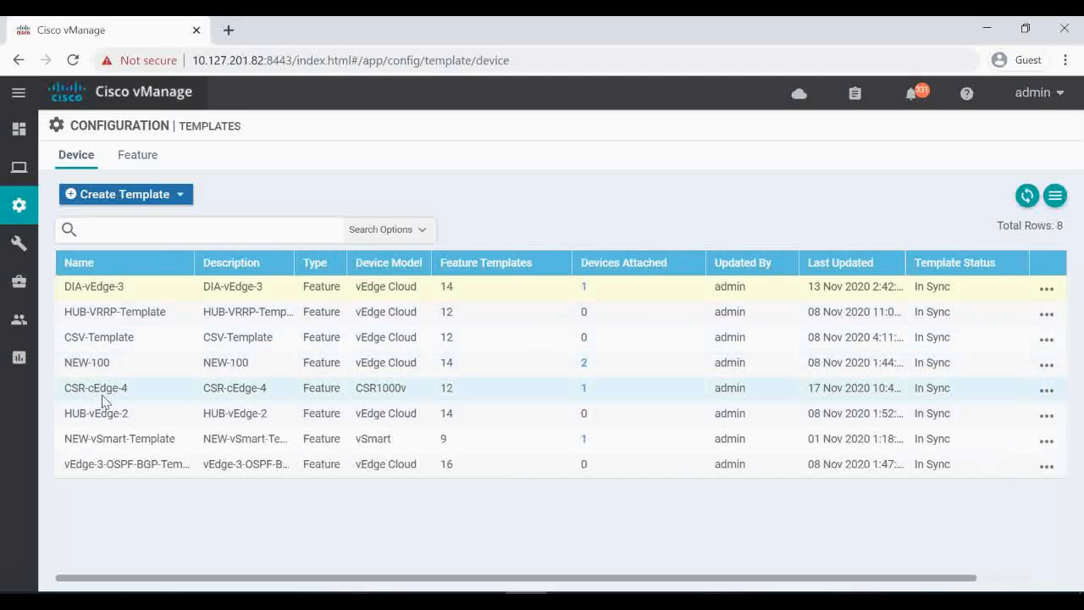
click(1046, 391)
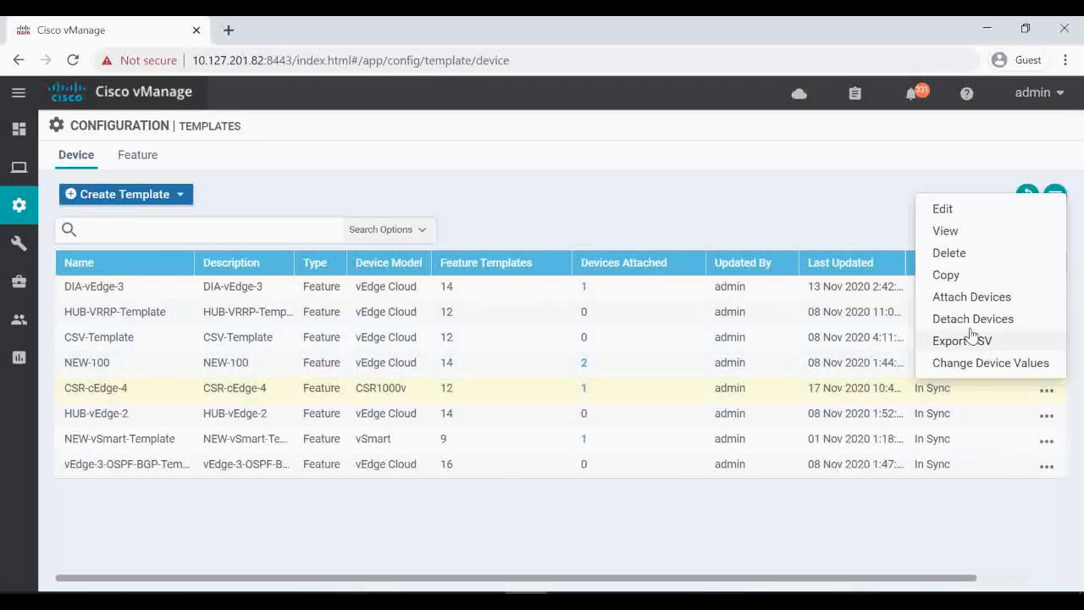
click(943, 209)
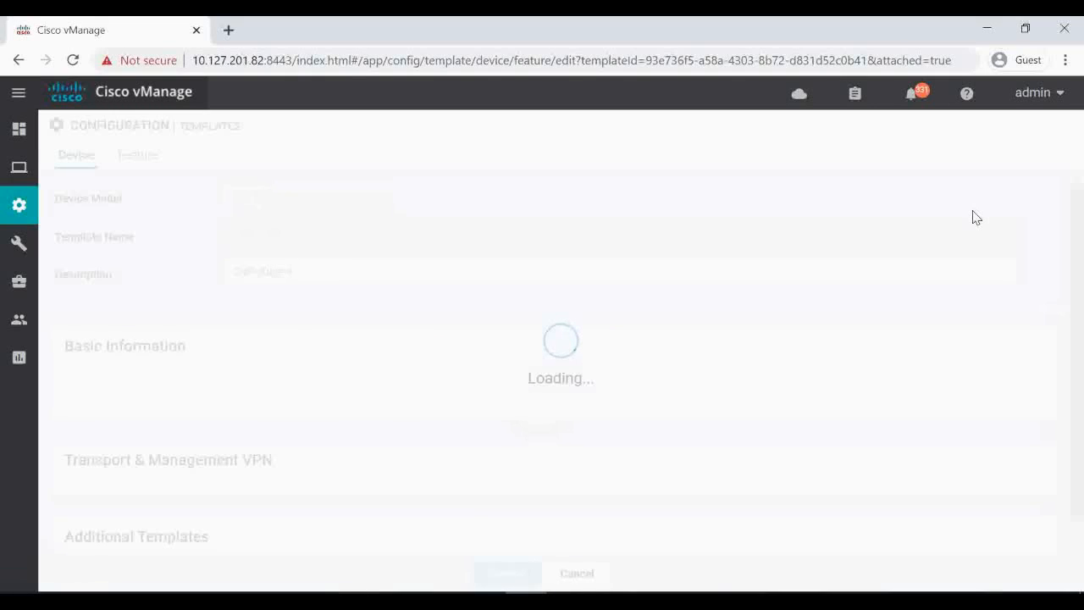
Add a second VPN Interface under VPN 0 and start creating a new feature template for it.
click(323, 334)
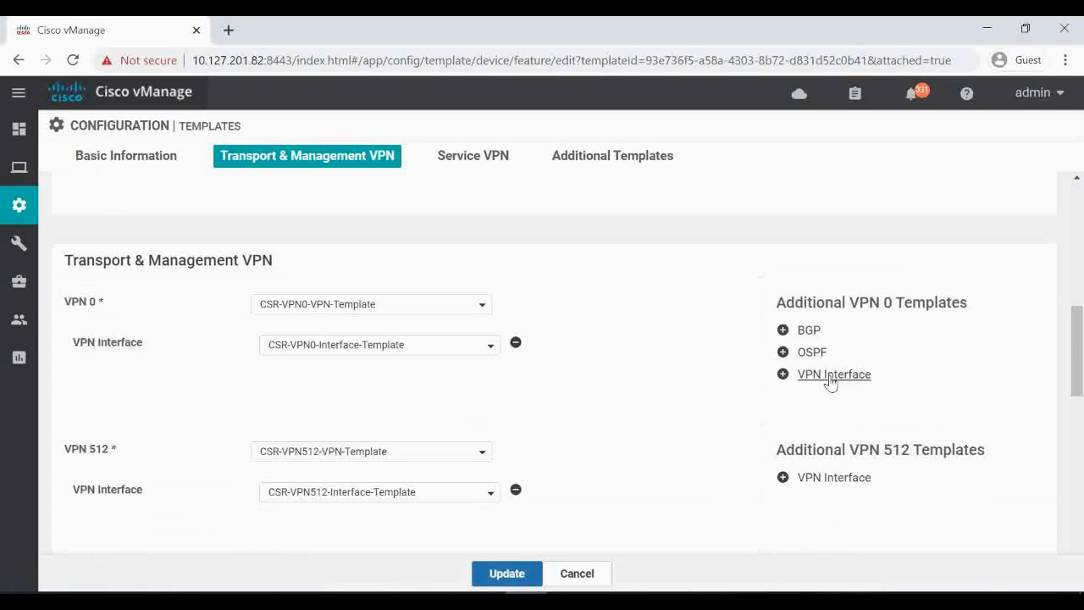
click(830, 377)
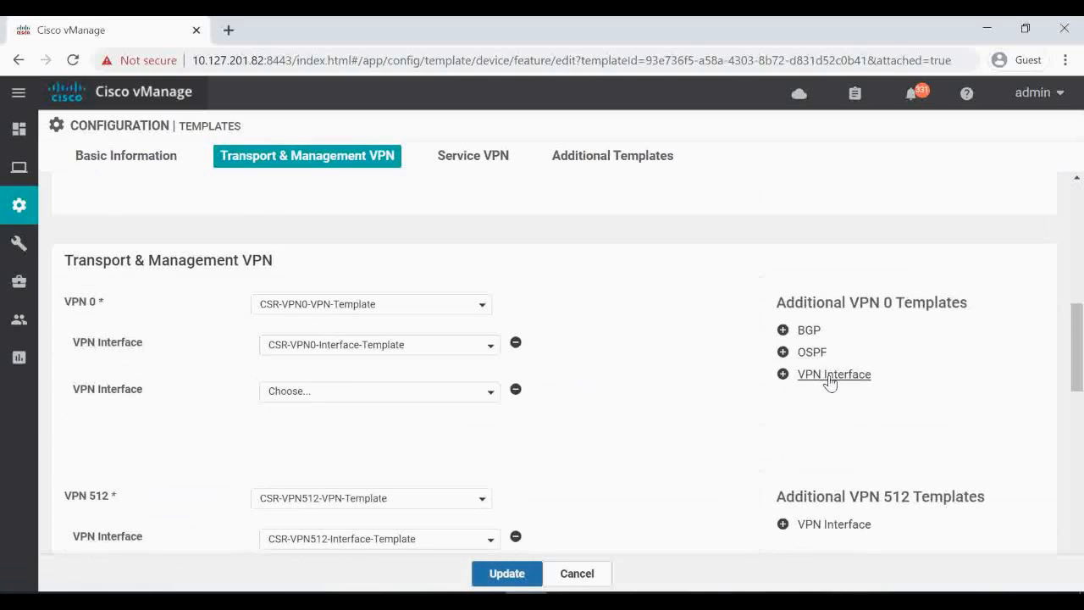
click(423, 395)
scroll(395, 477, down, 2)
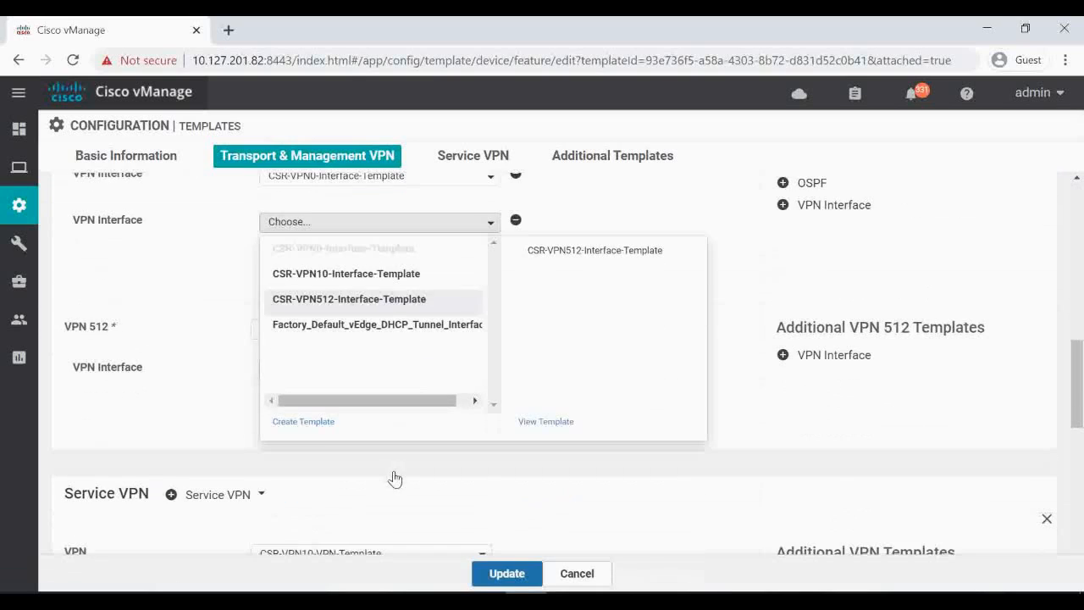
click(313, 426)
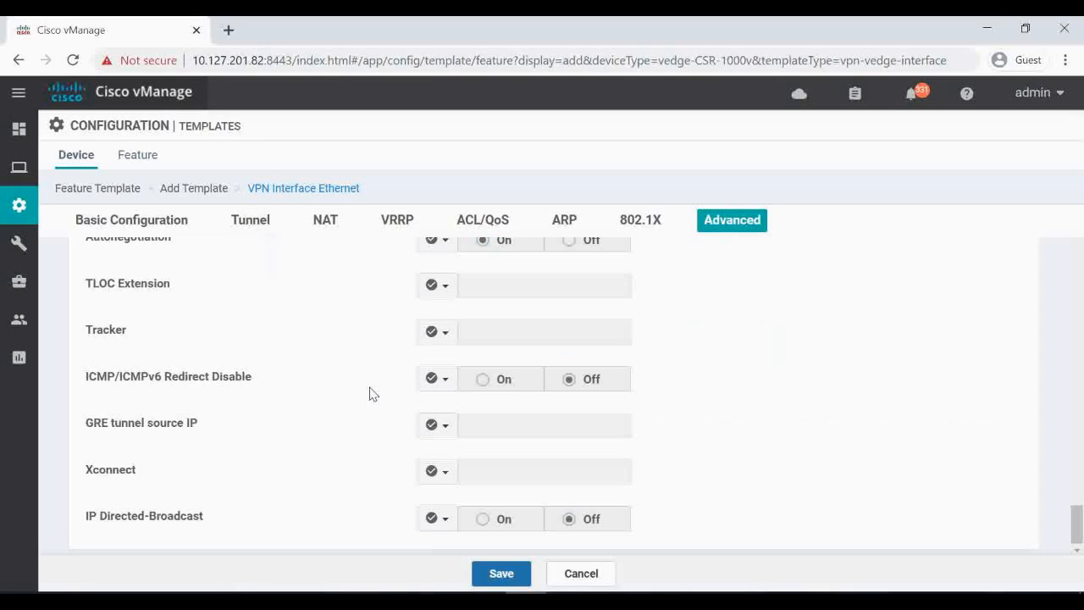
Enter CSR-WAN2-DIA-Interface-Template as both the name and the description of the new interface template.
scroll(370, 394, up, 5)
scroll(370, 392, up, 15)
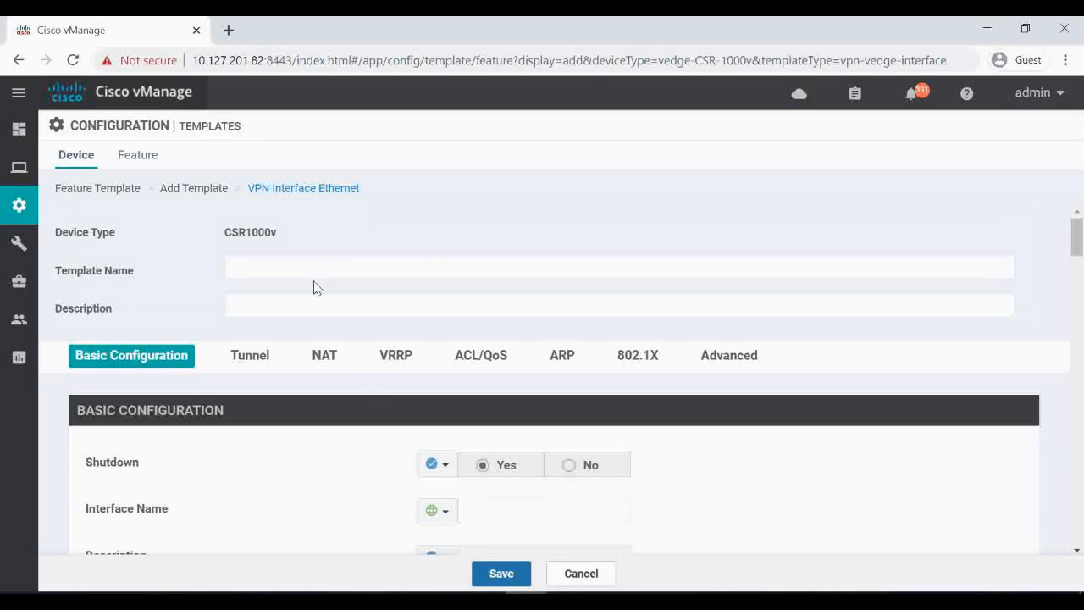
click(304, 266)
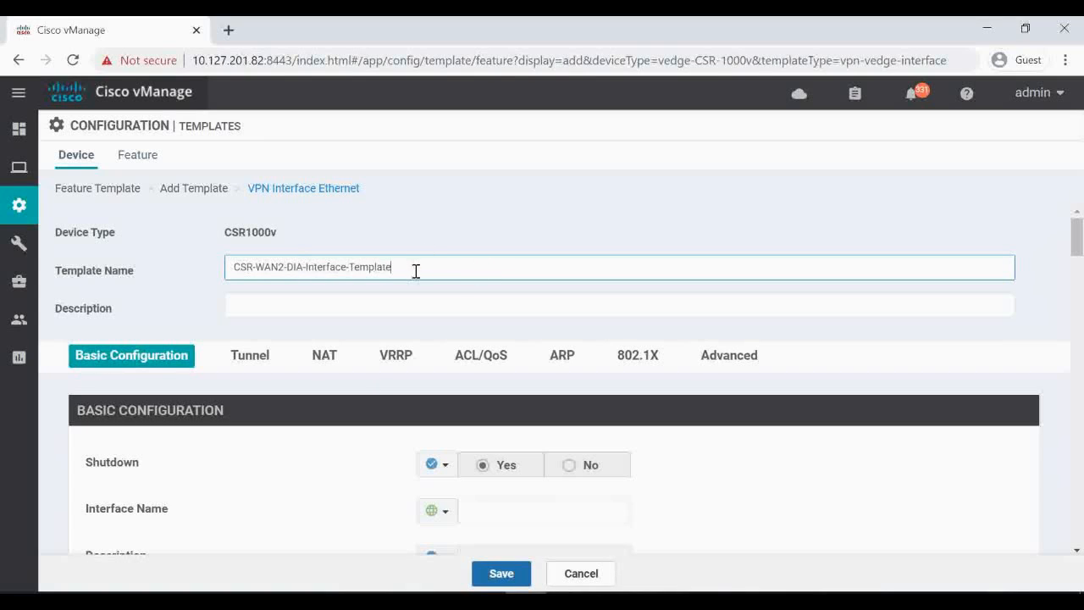
key(ctrl+a)
key(ctrl+c)
click(263, 300)
key(ctrl+v)
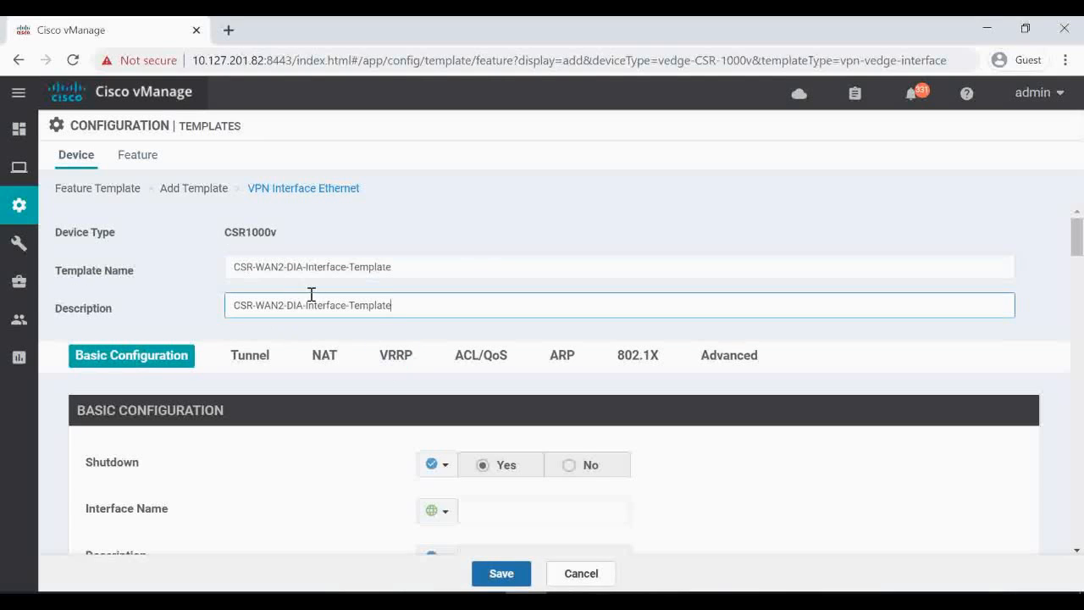
Set Shutdown to the Global value No in the basic configuration.
scroll(283, 426, down, 1)
click(438, 380)
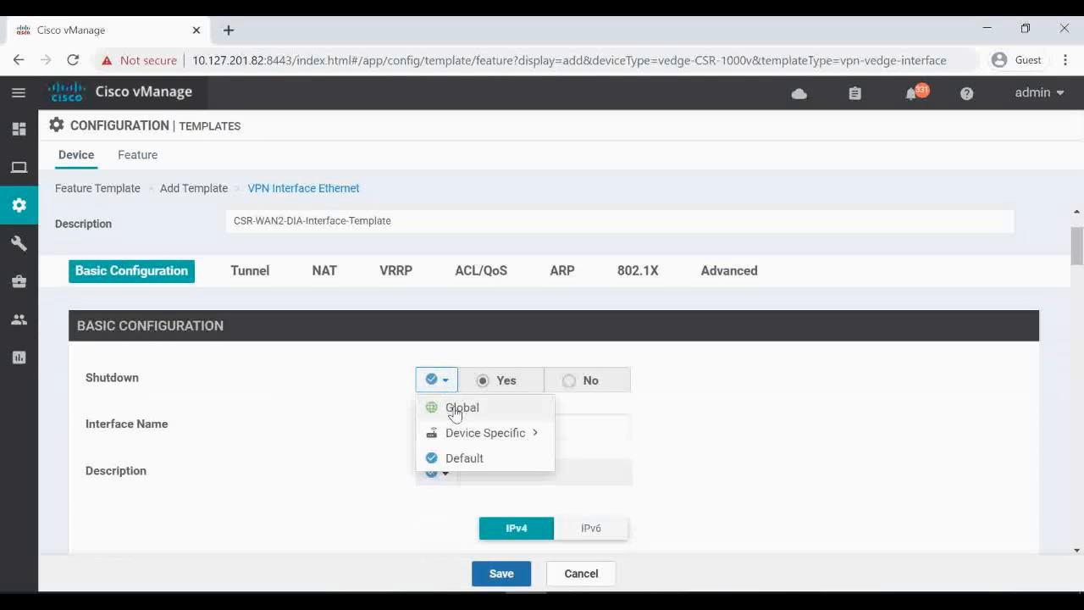
click(456, 408)
click(567, 381)
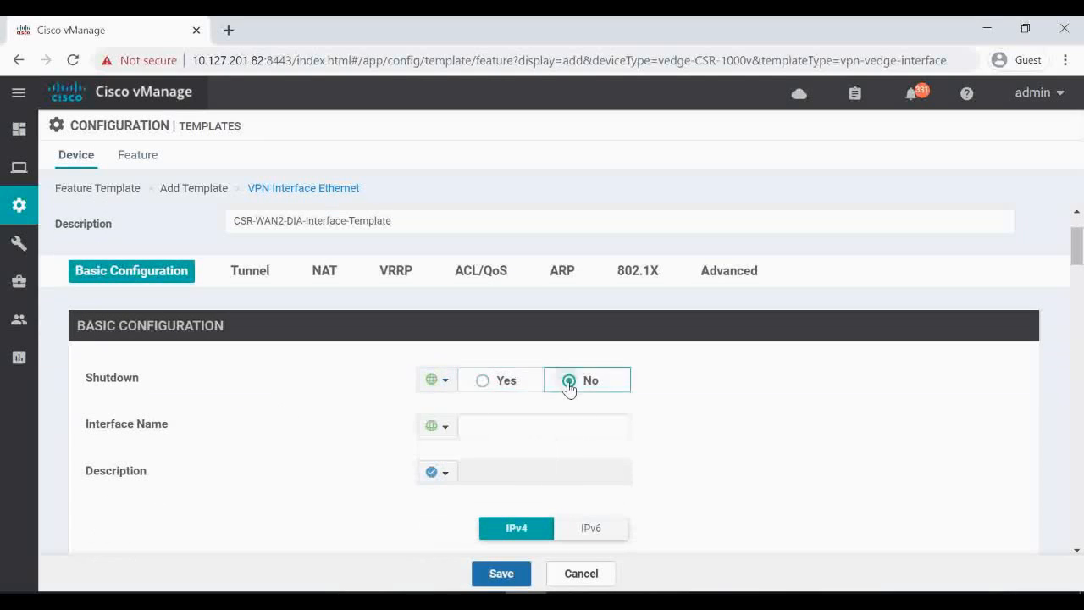
Make Interface Name device specific with the key WAN2-DIA-VPN0_if_name.
click(447, 433)
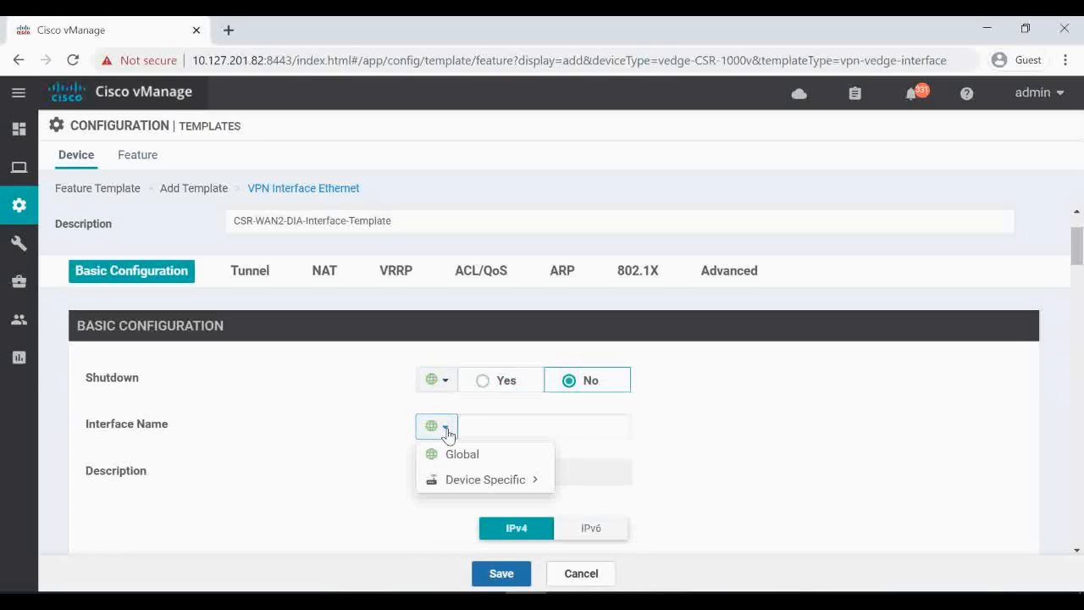
mouse_move(516, 479)
click(590, 504)
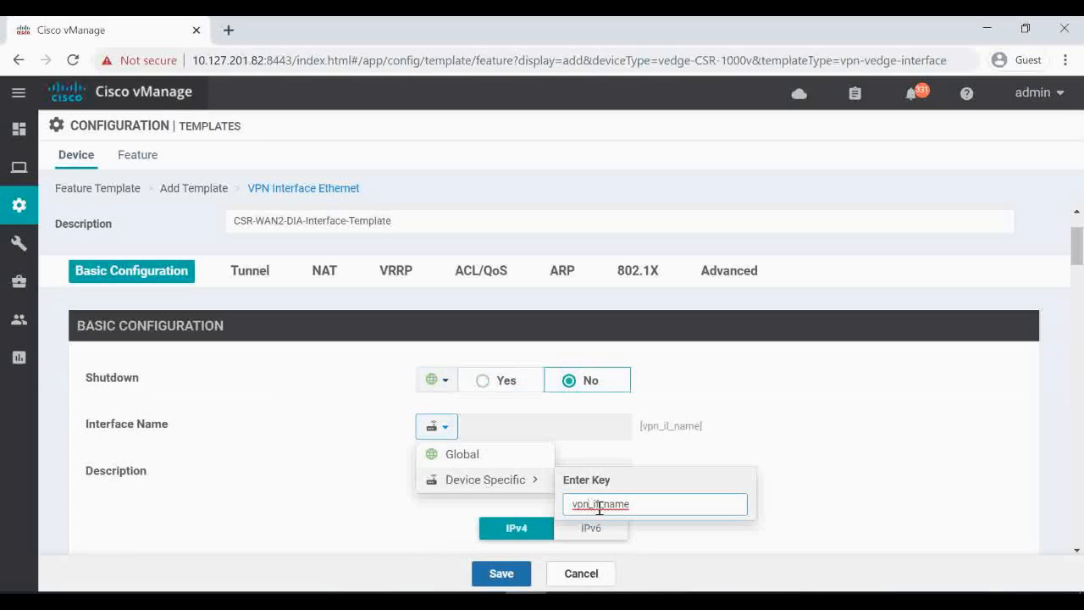
key(BackSpace)
key(BackSpace)
key(BackSpace)
text(WAN2-DI)
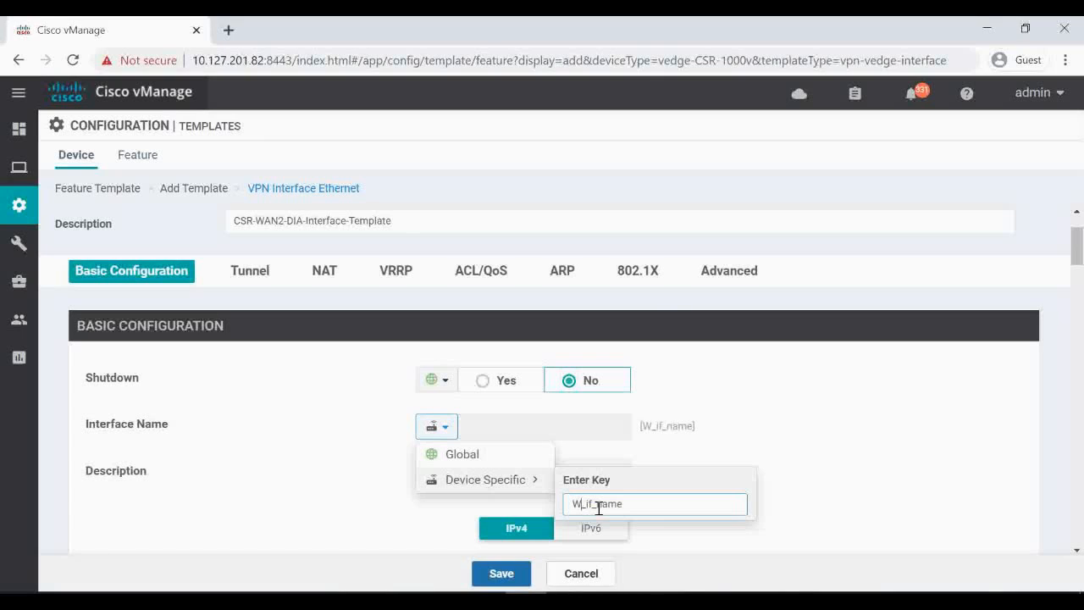
text(A)
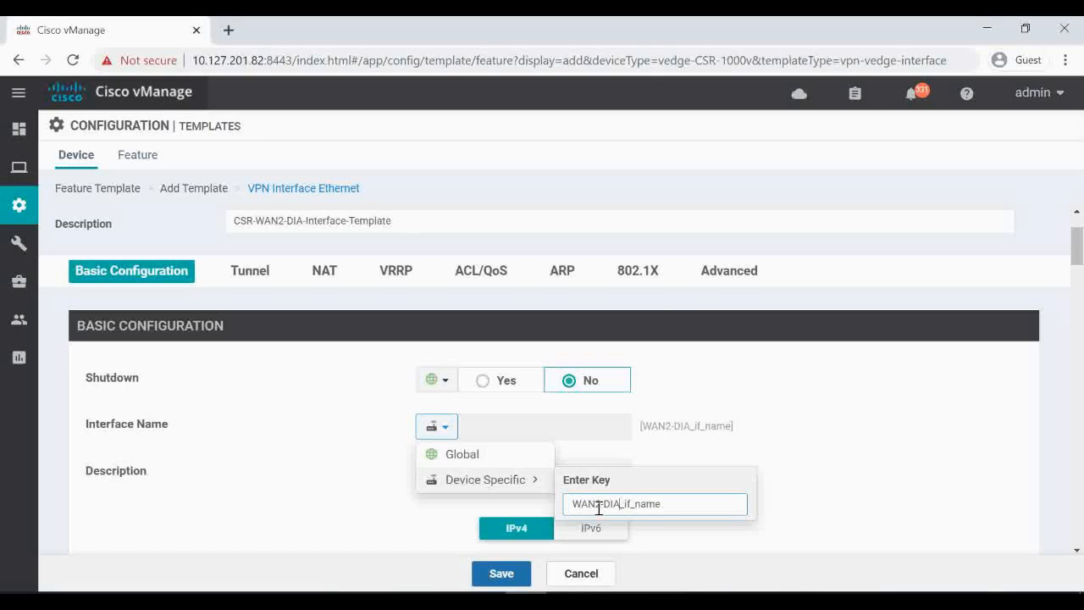
text(-VPN0)
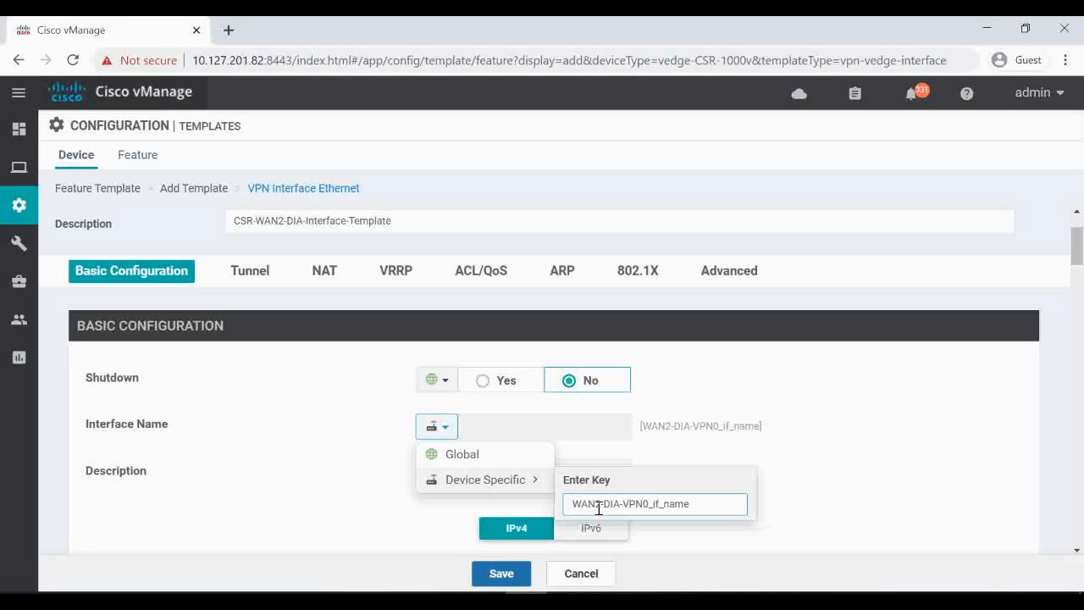
click(965, 454)
Make the static IPv4 Address device specific with the key DIA-VPN0-_if_ipv4_address.
scroll(771, 465, down, 4)
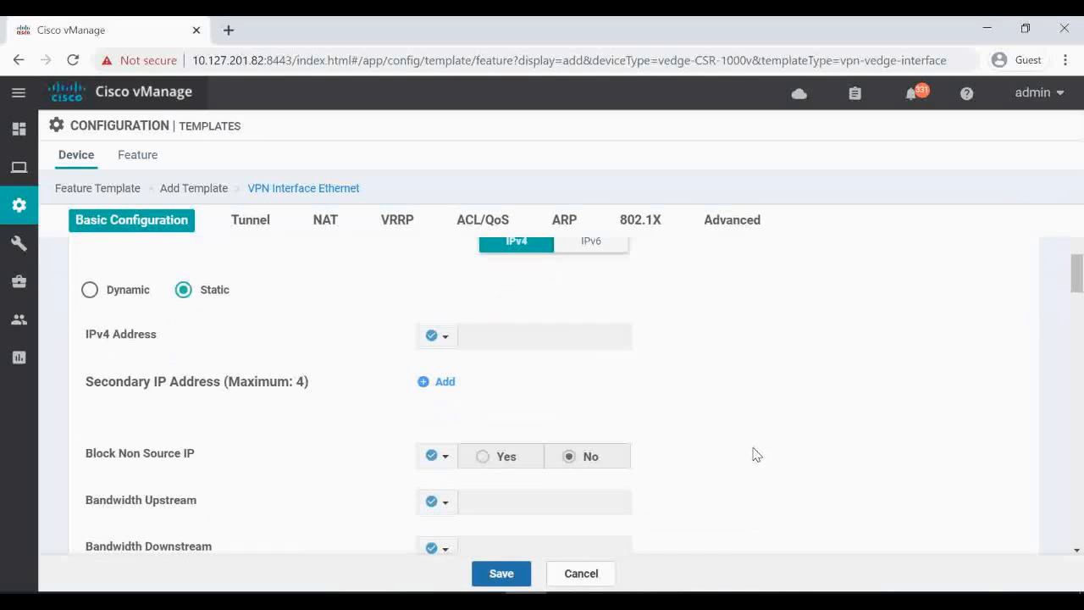
click(436, 336)
mouse_move(482, 388)
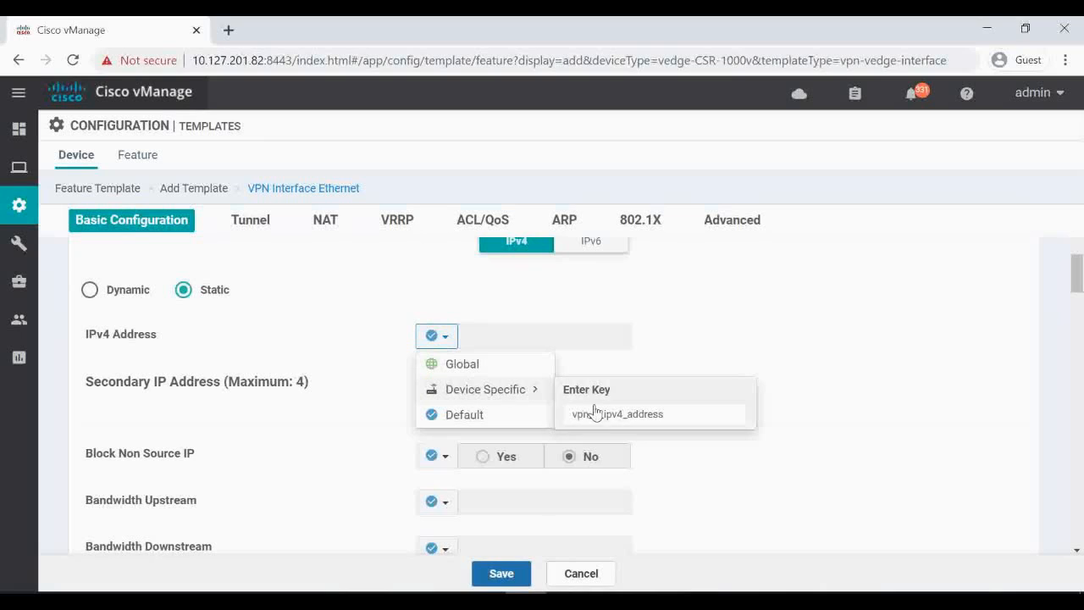
click(588, 413)
key(BackSpace)
key(BackSpace)
key(BackSpace)
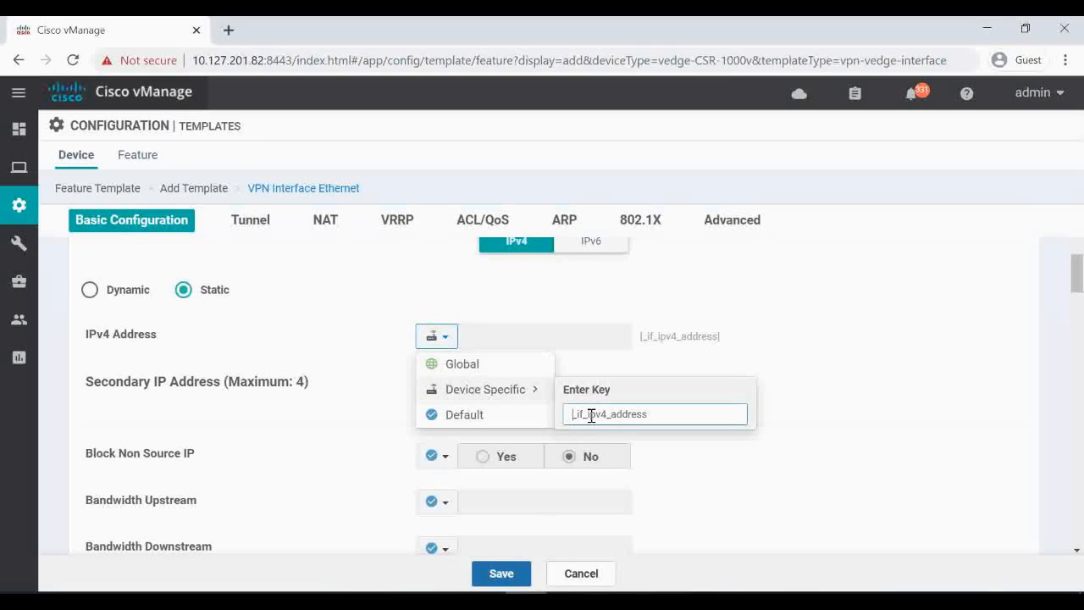
text(DIA-VPN)
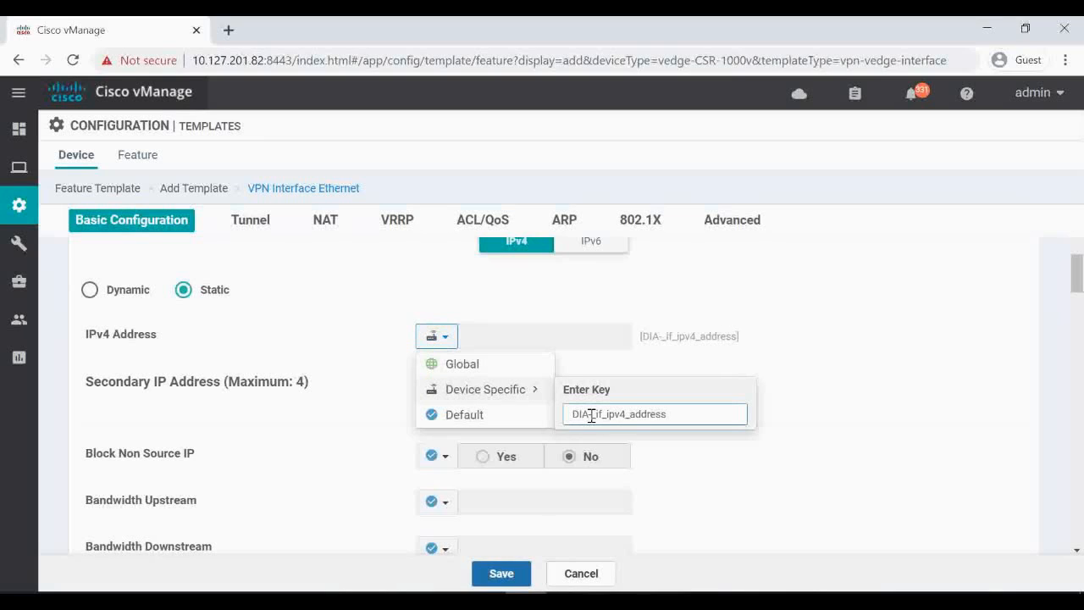
text(0)
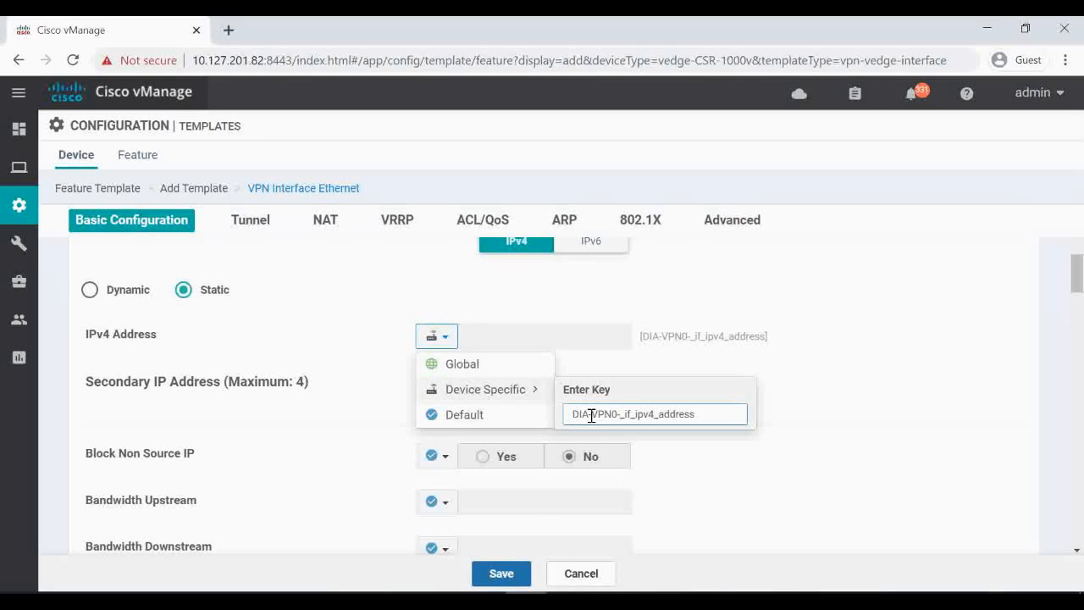
Set Tunnel Interface to the Global value On.
scroll(735, 440, down, 1)
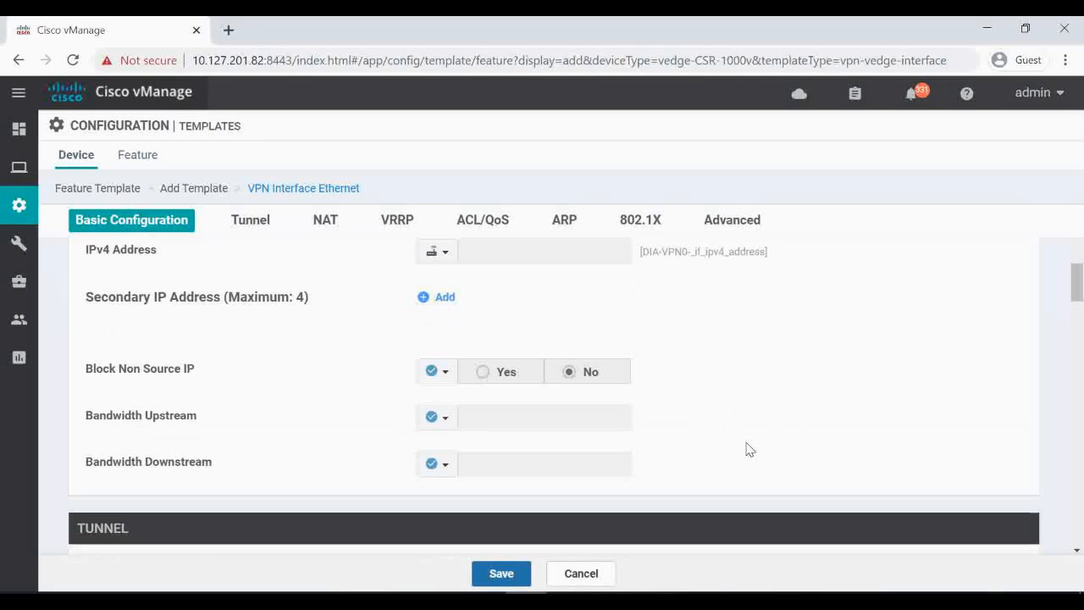
scroll(737, 436, down, 2)
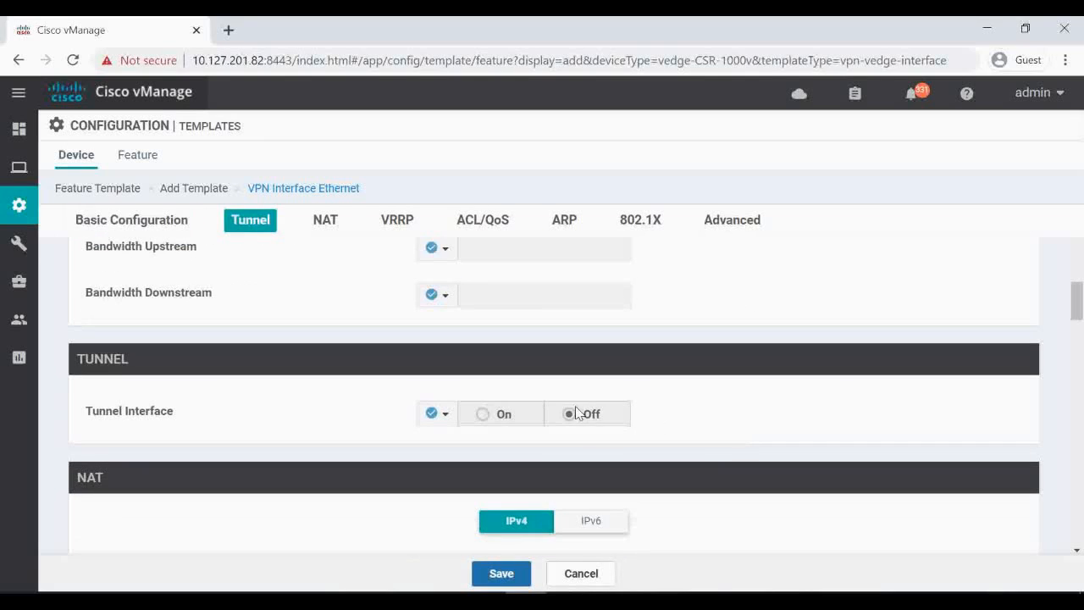
click(443, 415)
scroll(483, 423, down, 1)
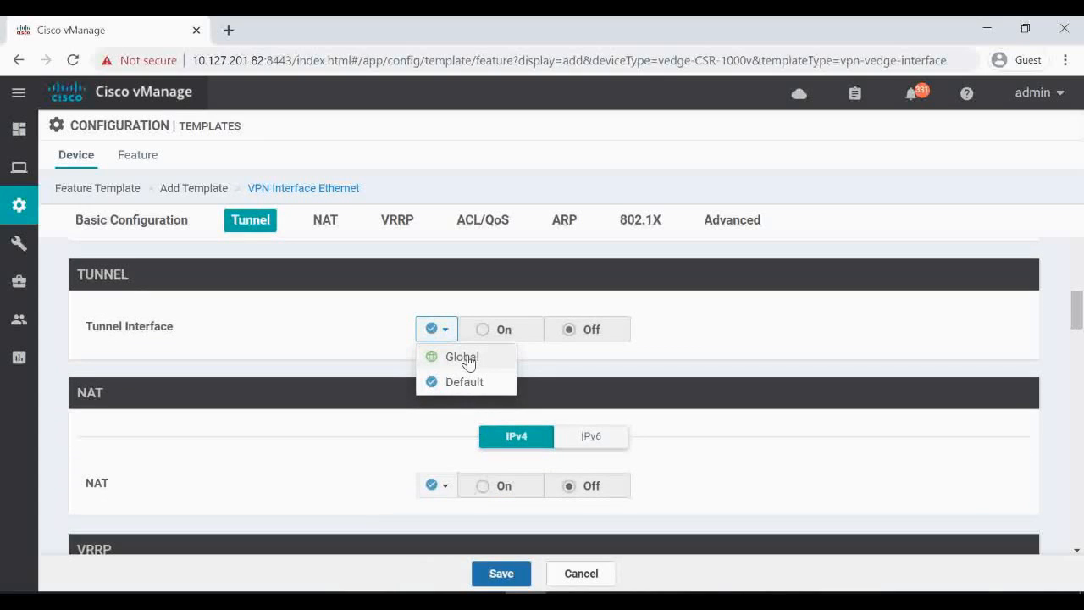
click(468, 360)
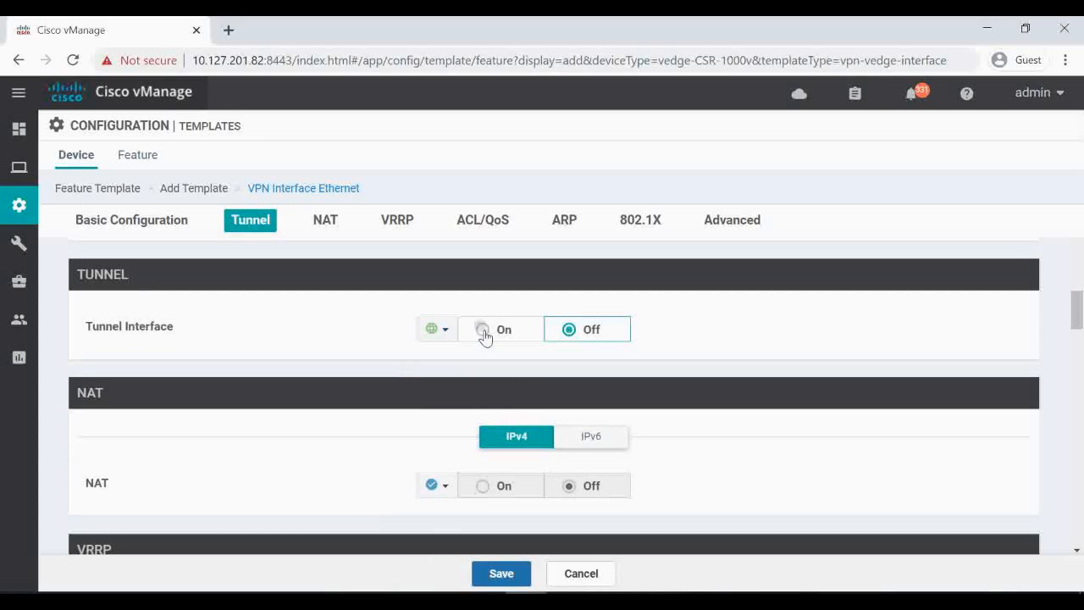
click(483, 333)
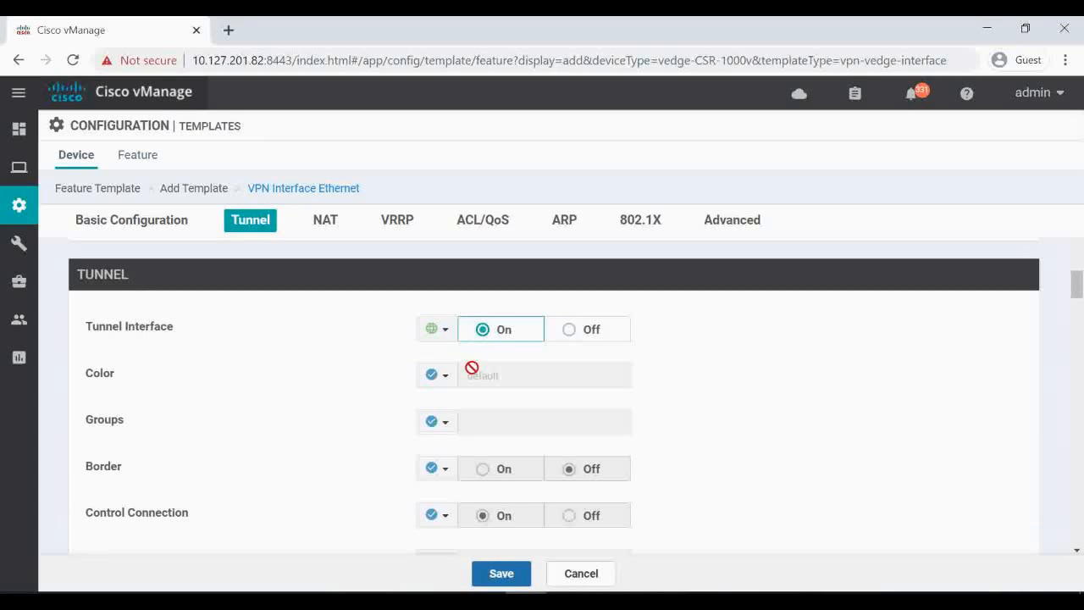
Set the tunnel's Color to the Global value public-internet.
click(446, 383)
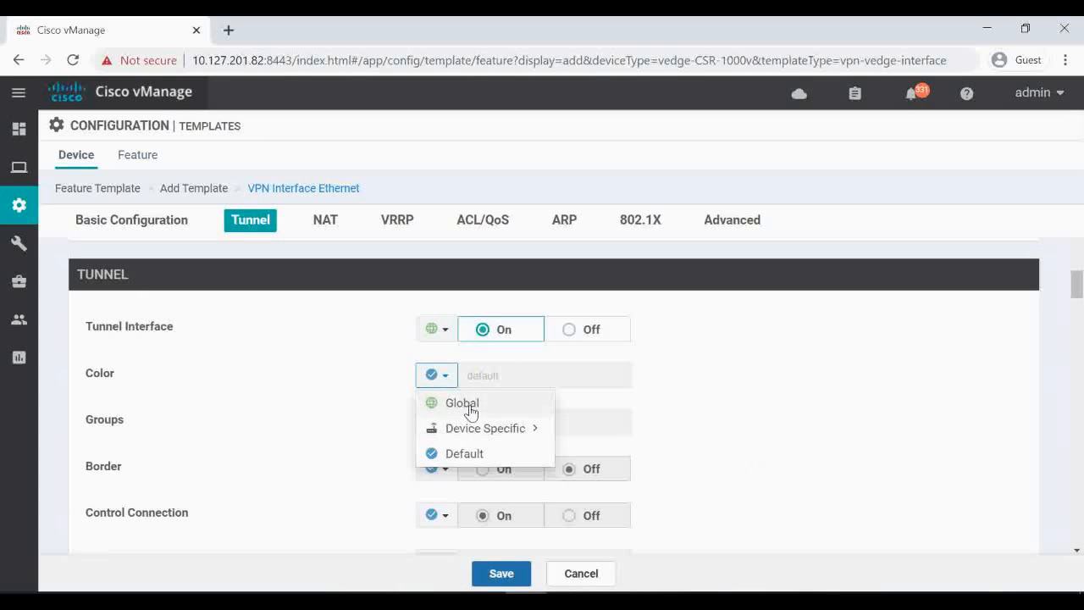
click(468, 406)
click(552, 377)
scroll(551, 290, down, 1)
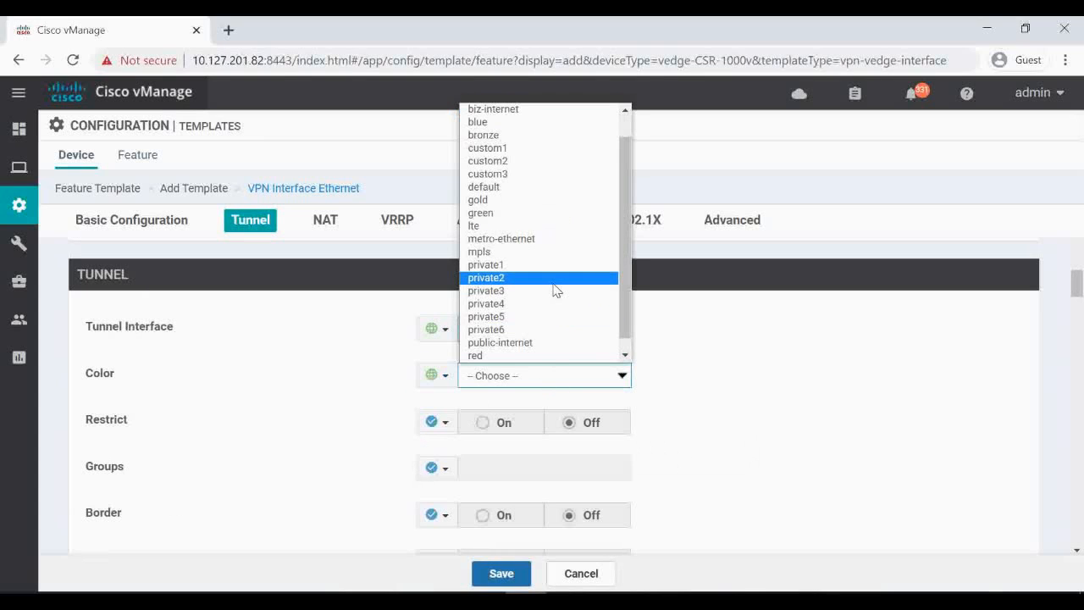
scroll(556, 290, down, 1)
click(510, 330)
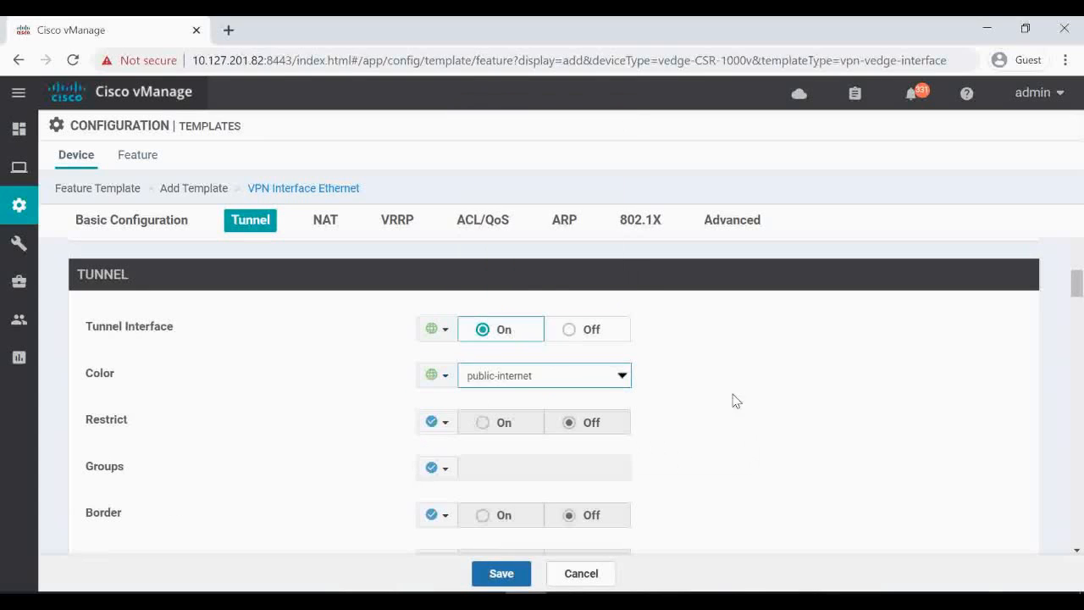
Check the cEdge-4 topology diagram in Snipping Tool, and set All under the tunnel's Allow Service to the Global value On in vManage.
scroll(766, 416, down, 1)
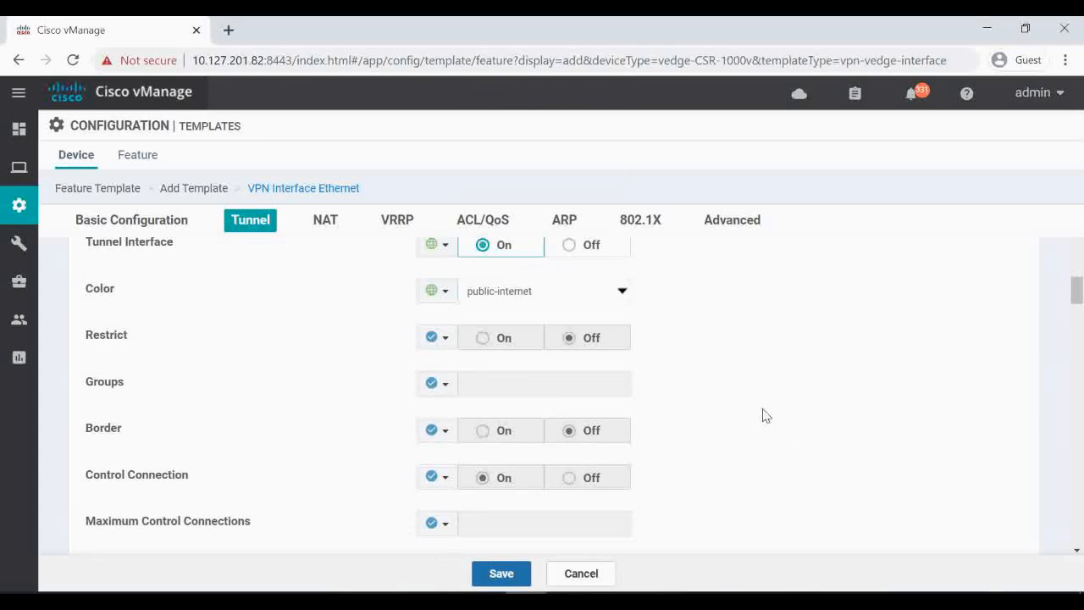
click(569, 598)
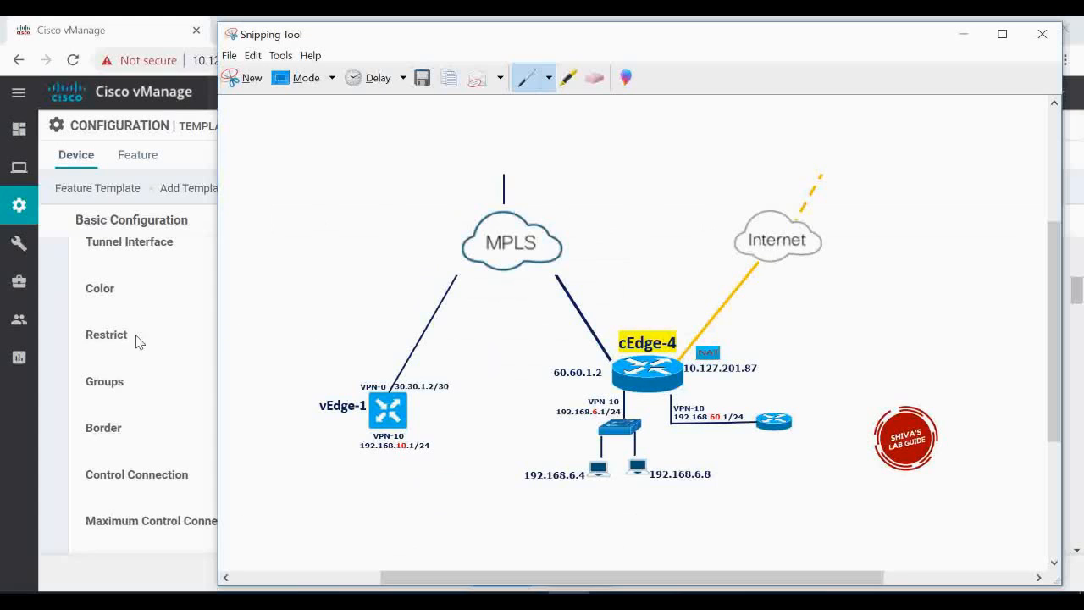
click(126, 306)
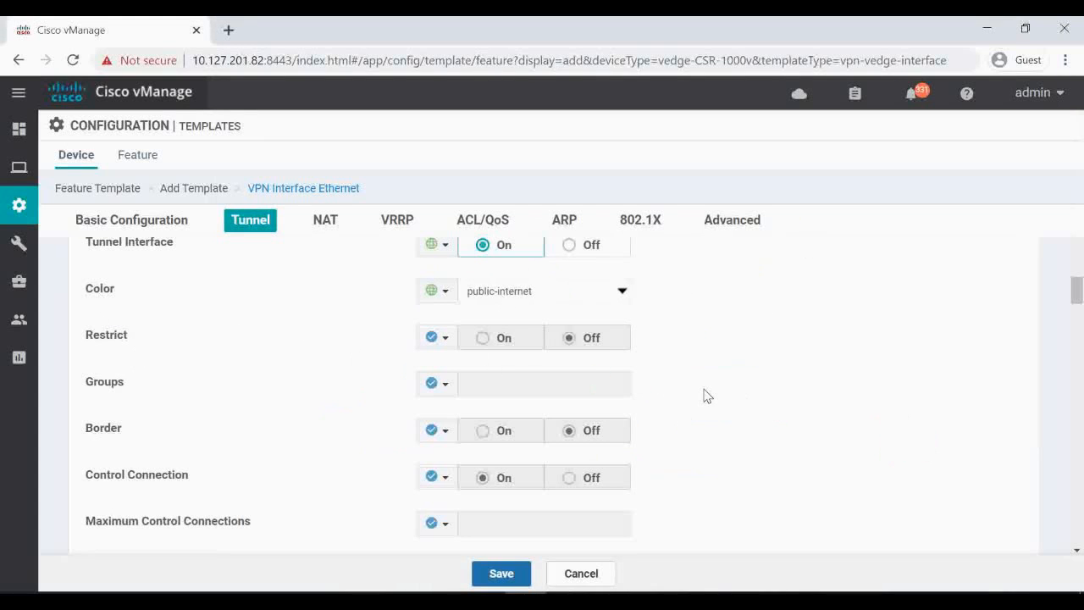
scroll(706, 395, down, 6)
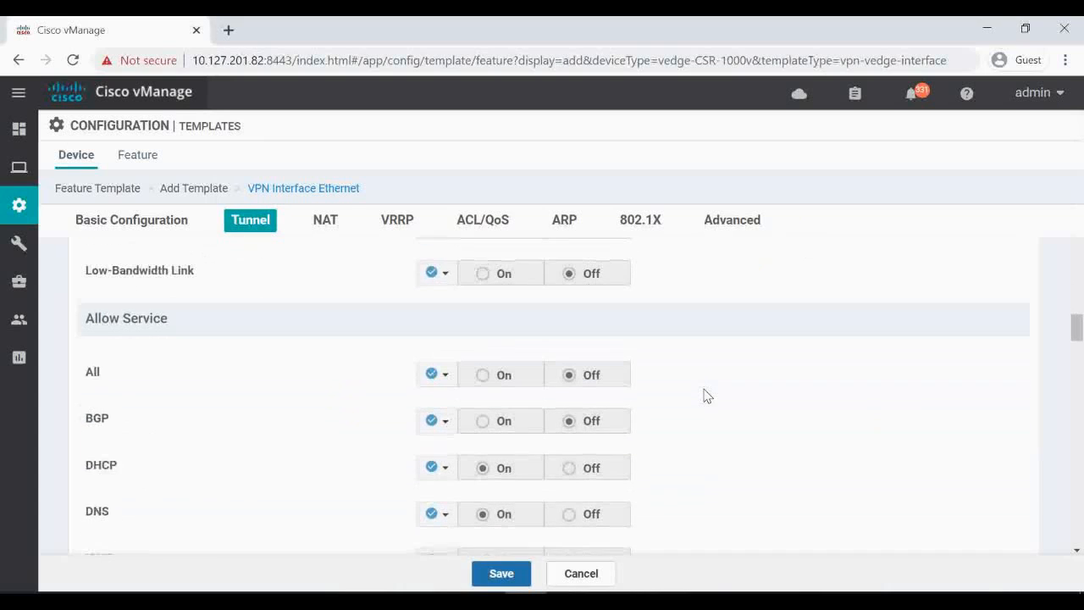
scroll(707, 395, down, 1)
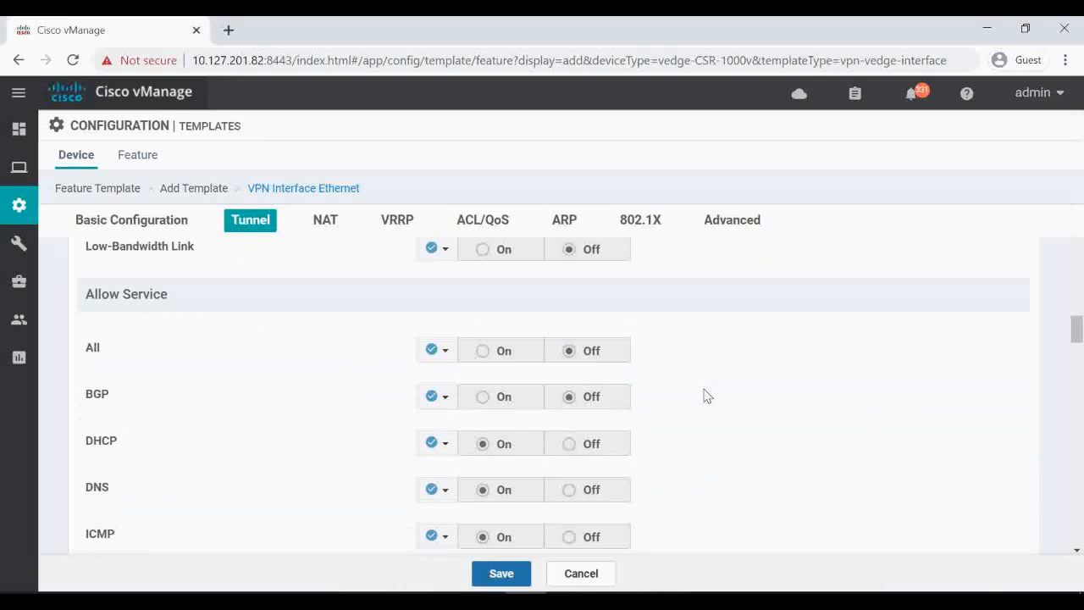
click(445, 352)
click(467, 378)
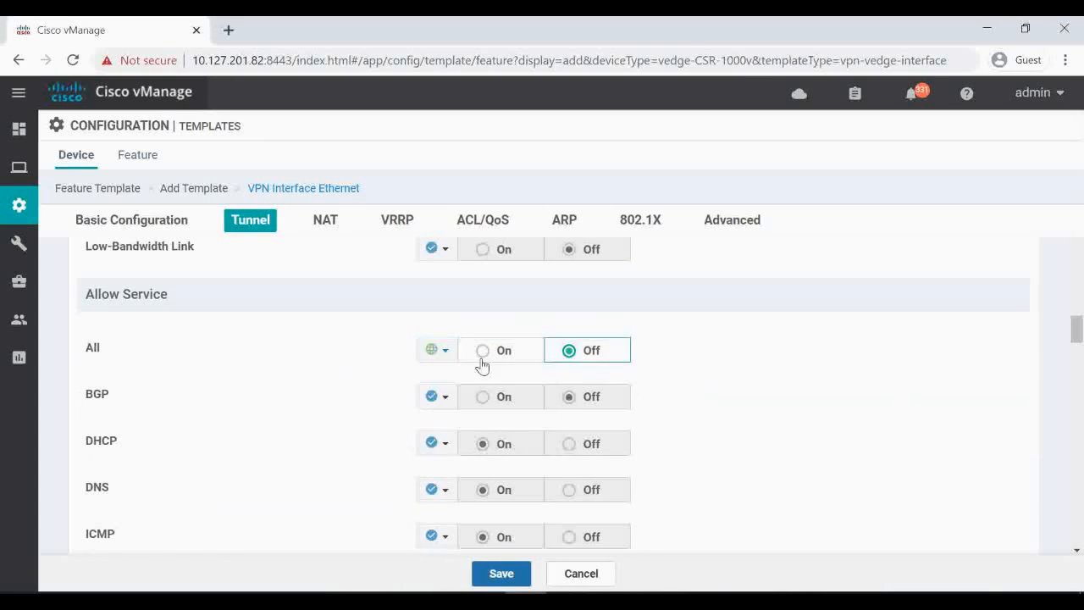
click(481, 359)
Set the interface template's IPv4 NAT option to the Global value On.
scroll(768, 414, down, 2)
scroll(767, 414, down, 4)
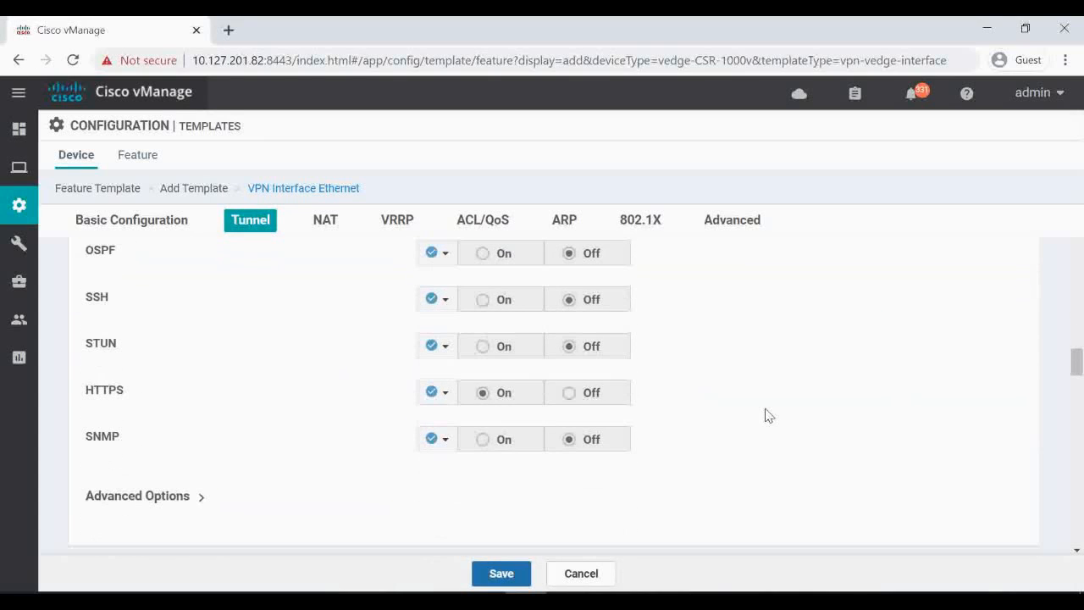
scroll(768, 414, down, 5)
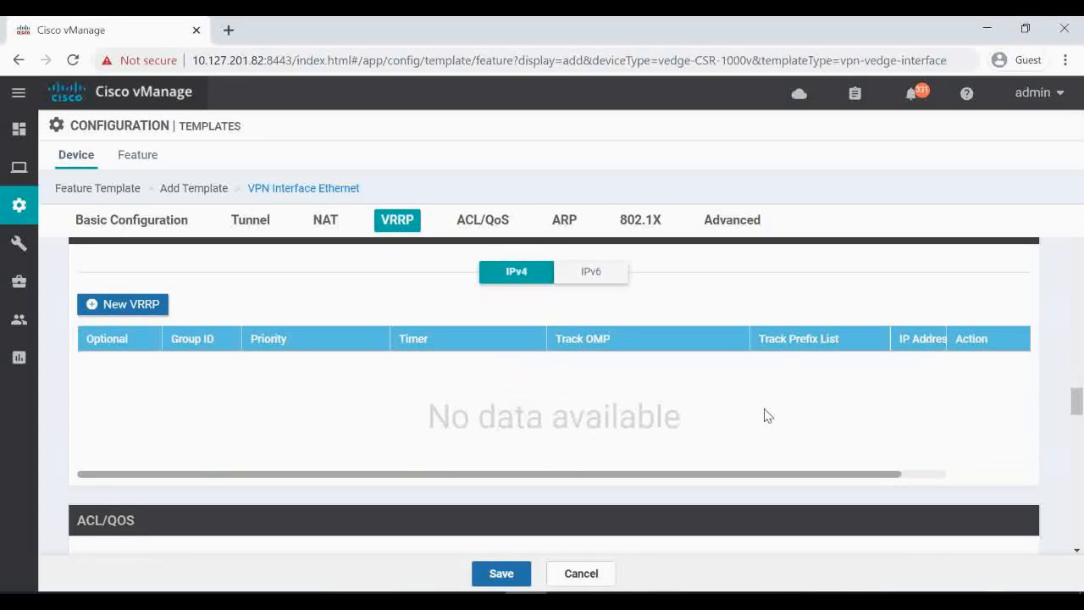
scroll(768, 414, up, 3)
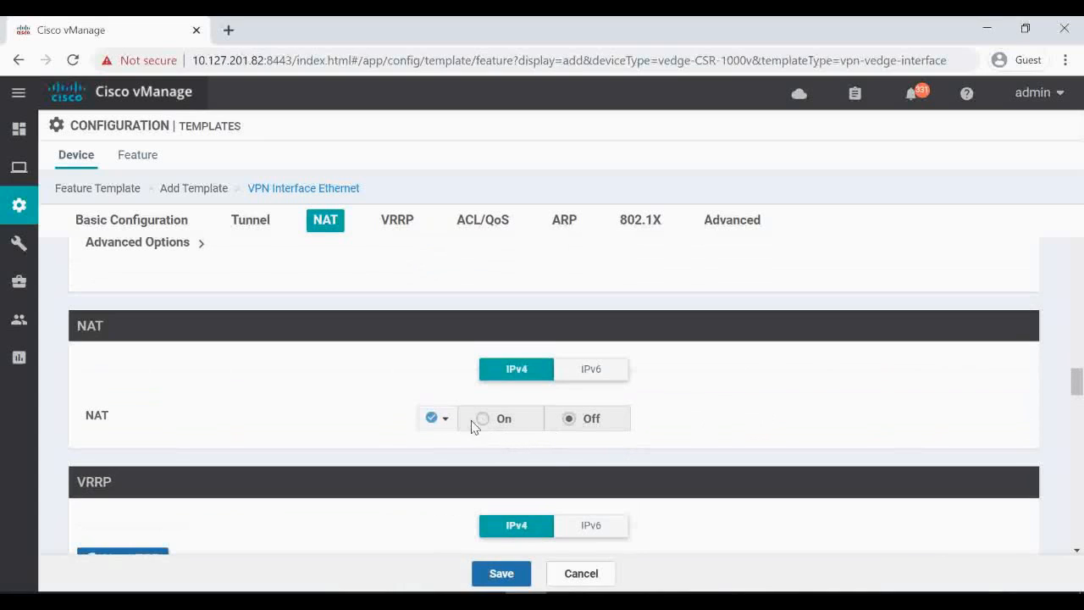
click(435, 418)
click(454, 446)
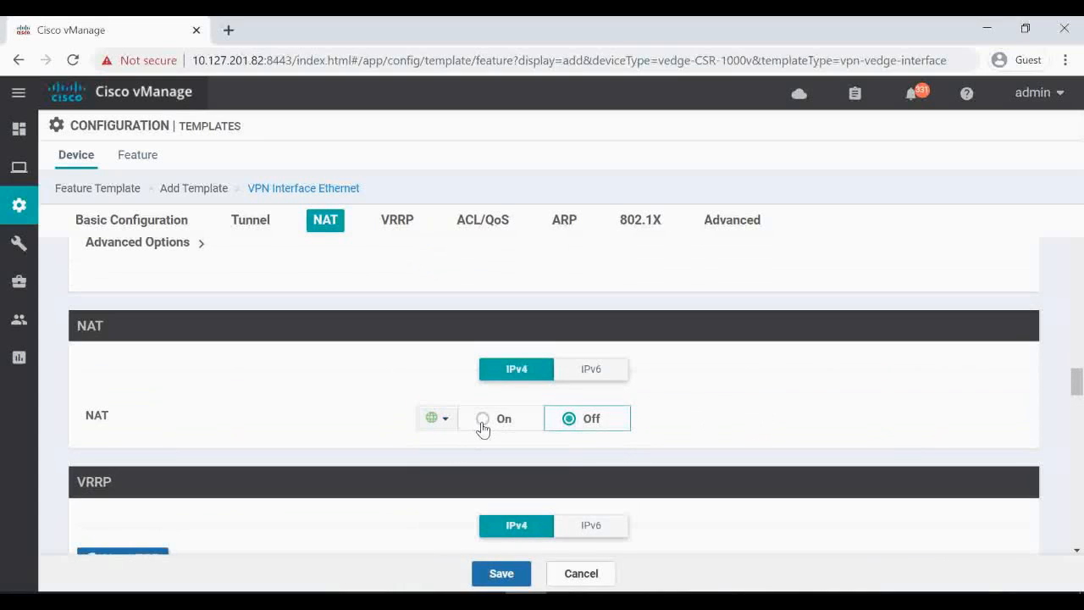
click(482, 419)
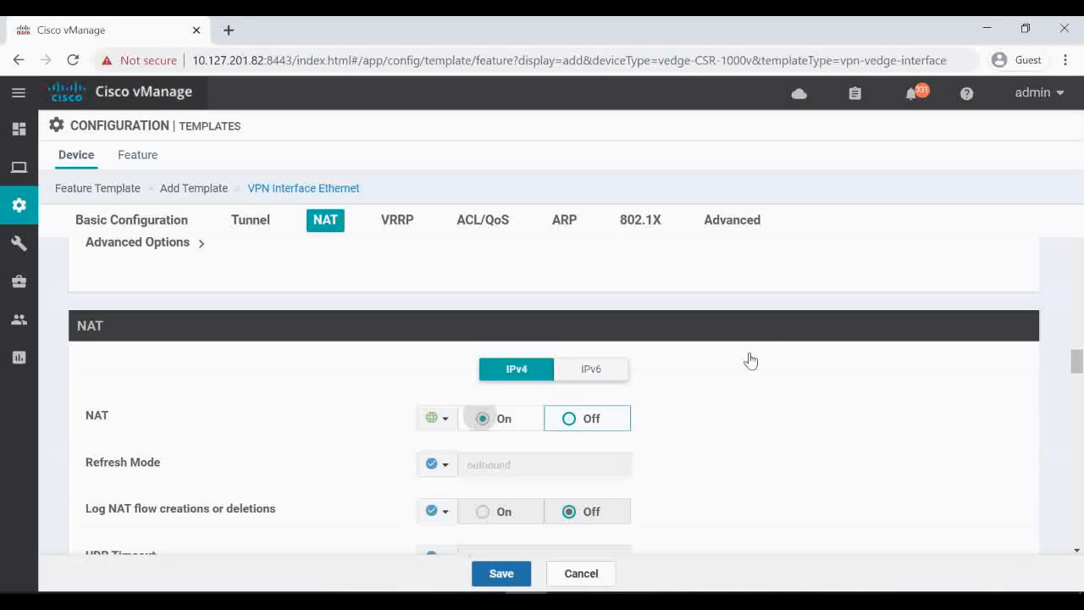
Set the NAT Refresh Mode to Global bi-directional and Log NAT flow creations or deletions to Global On.
scroll(749, 357, down, 2)
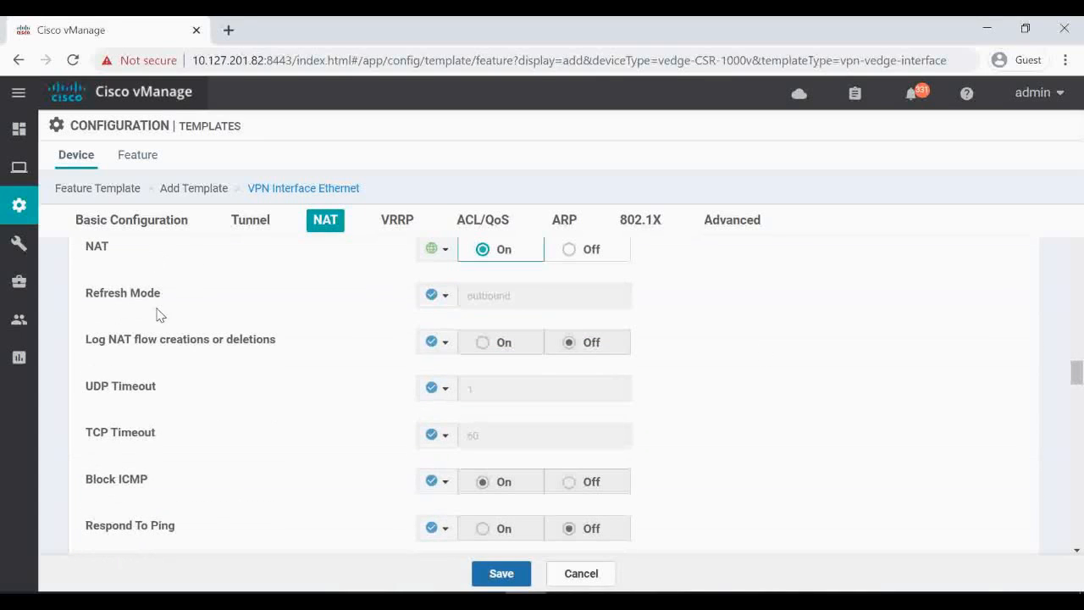
click(440, 298)
click(464, 318)
click(501, 296)
click(500, 327)
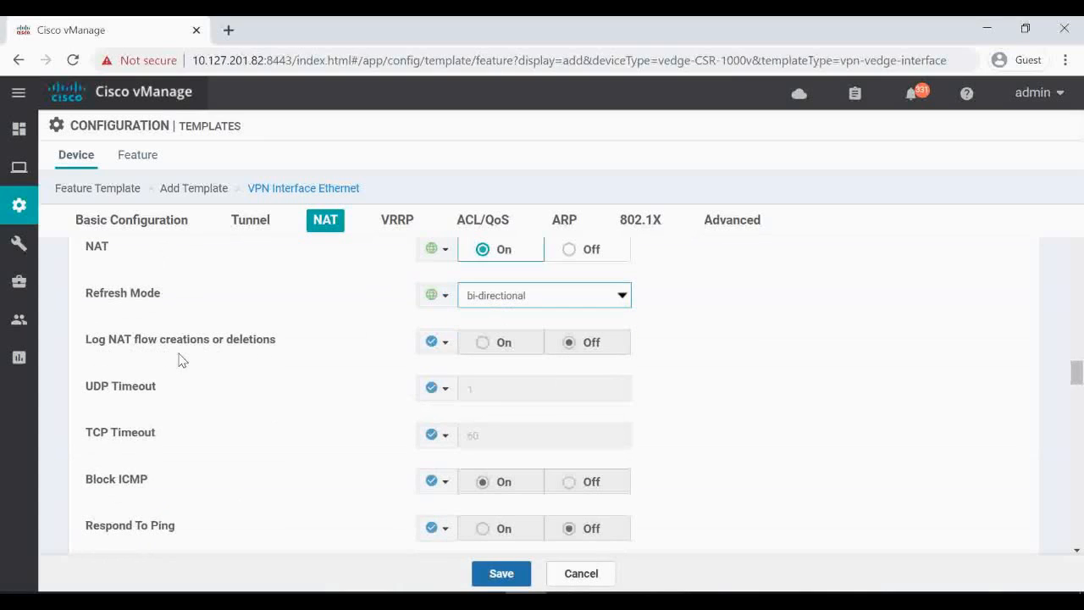
click(440, 343)
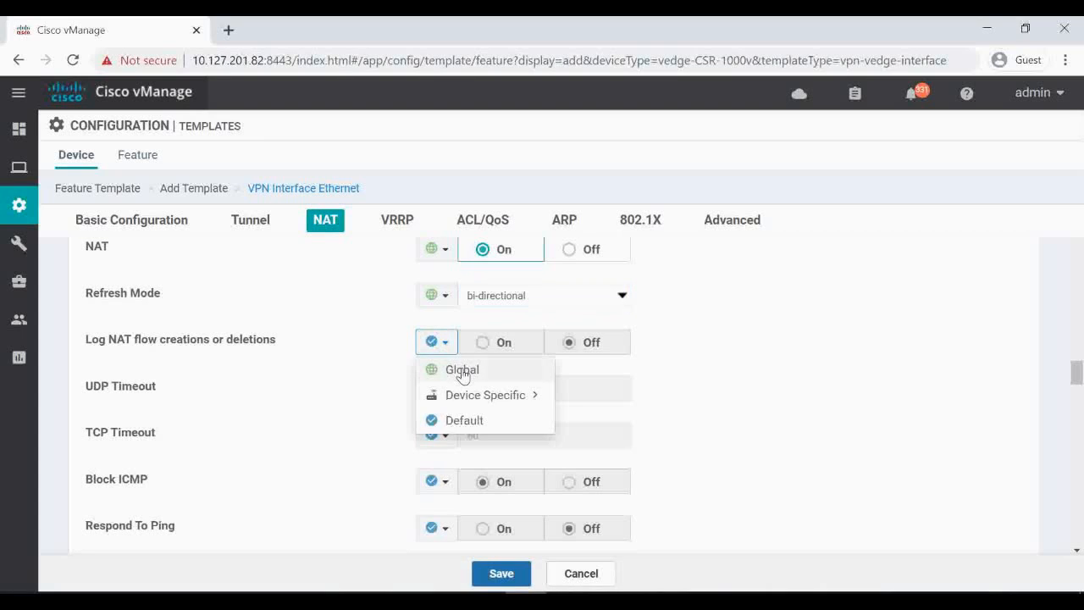
click(464, 368)
click(484, 344)
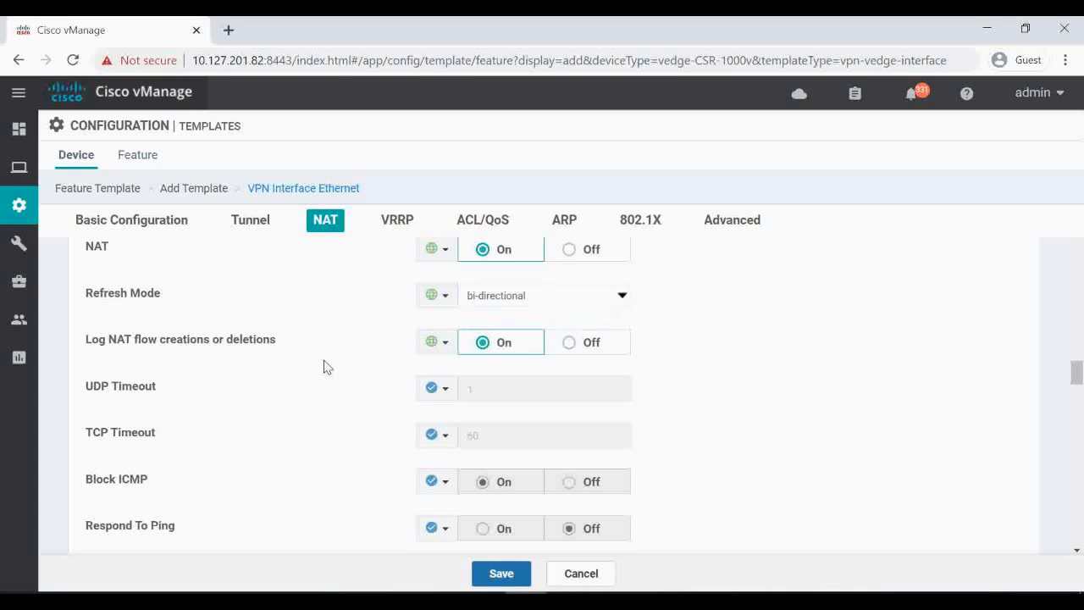
Set the NAT options Block ICMP to the Global value Off and Respond To Ping to the Global value On.
scroll(322, 383, down, 1)
scroll(321, 383, down, 1)
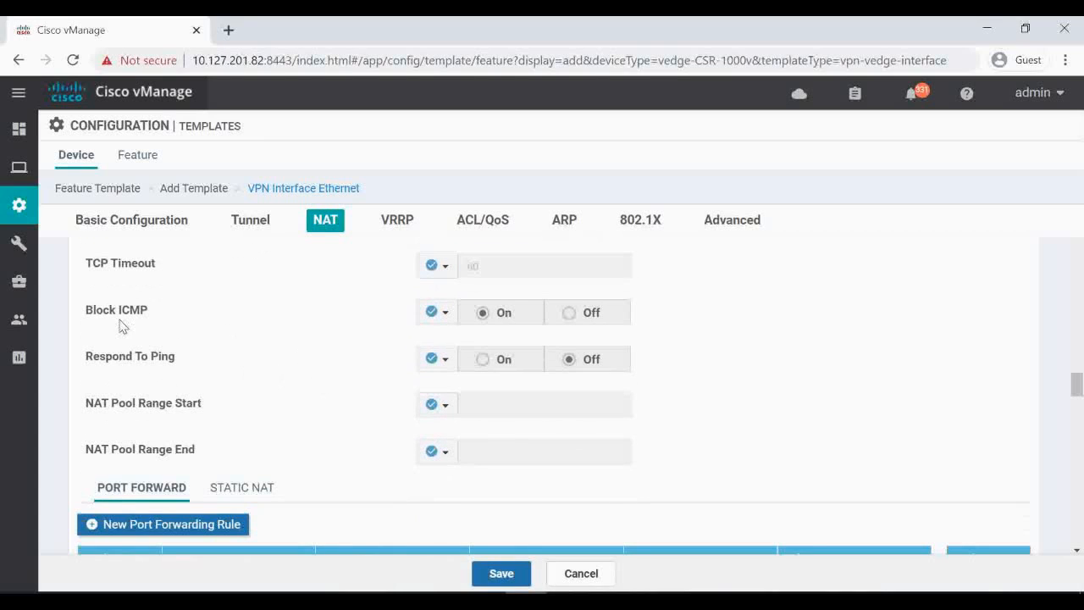
click(440, 312)
click(462, 339)
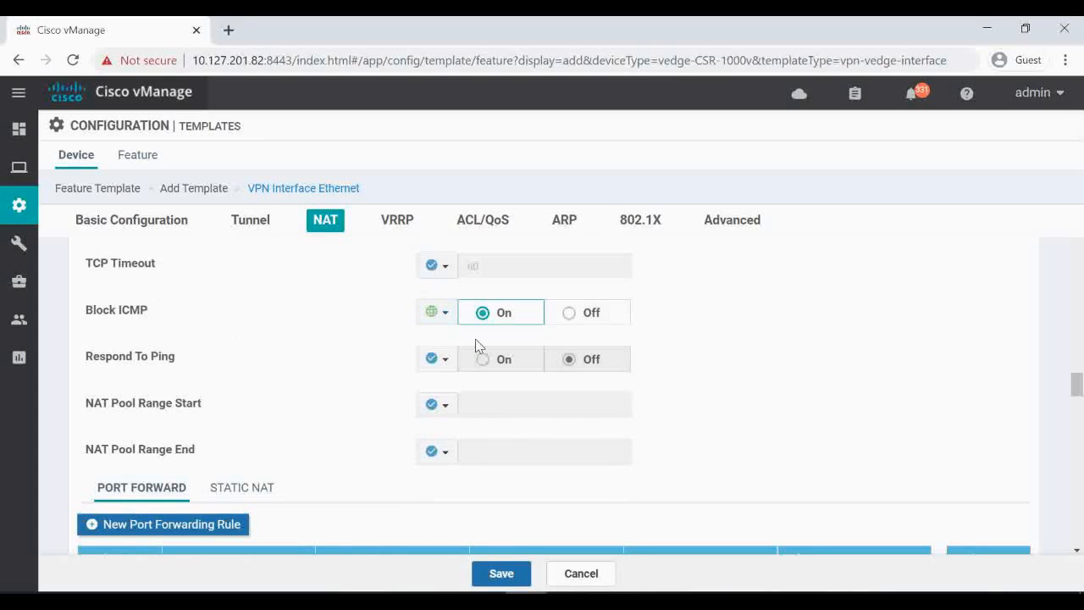
click(571, 315)
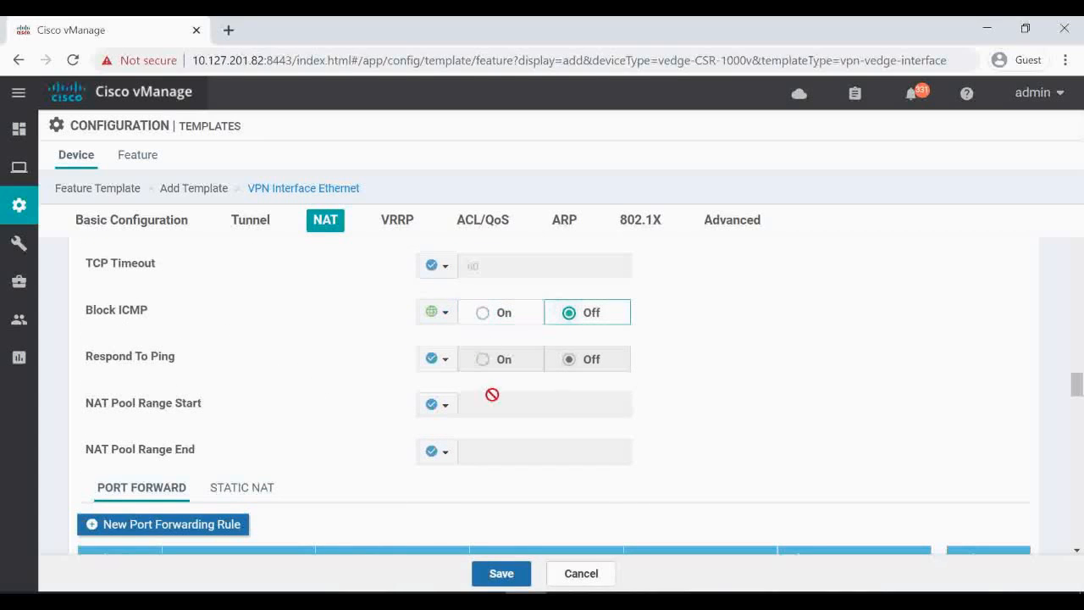
click(436, 359)
click(464, 388)
click(483, 362)
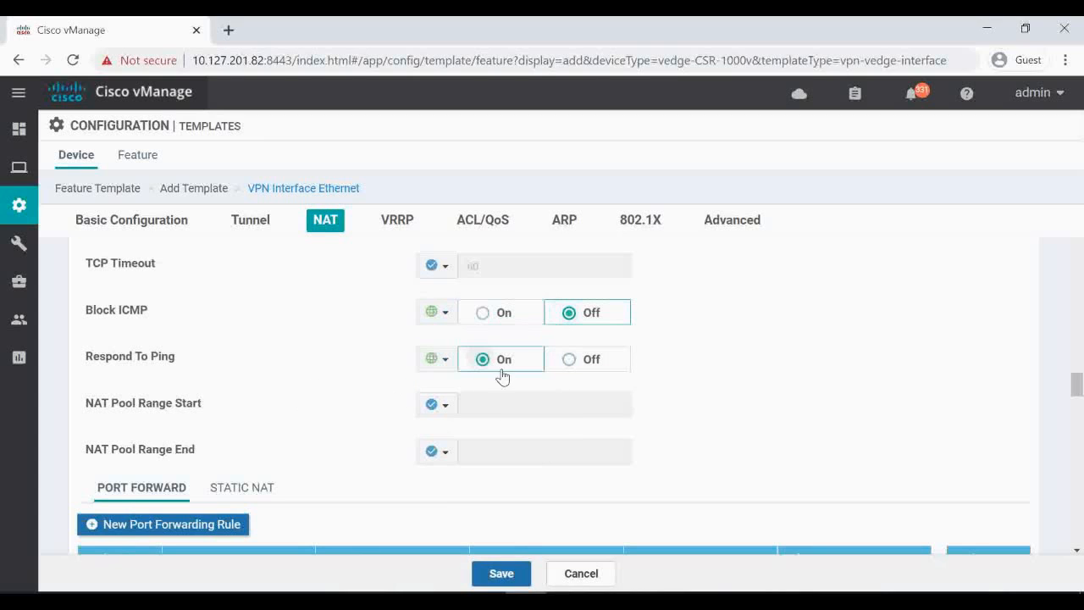
Review the template's NAT, Advanced, Basic Configuration and Tunnel settings, including interface name, IPv4 address, color and allowed services.
scroll(766, 386, up, 3)
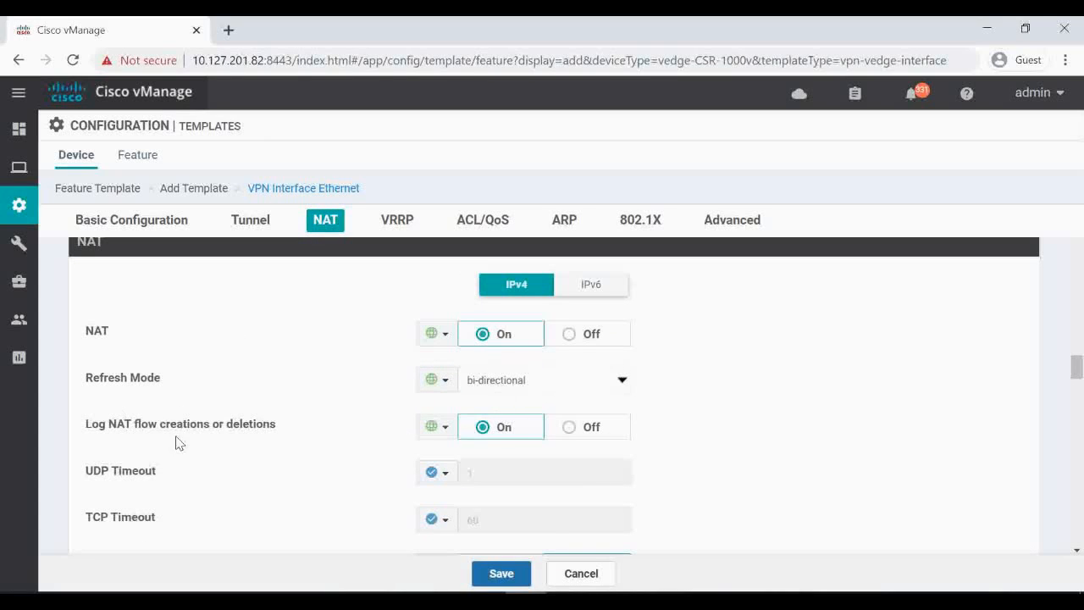
scroll(691, 487, down, 1)
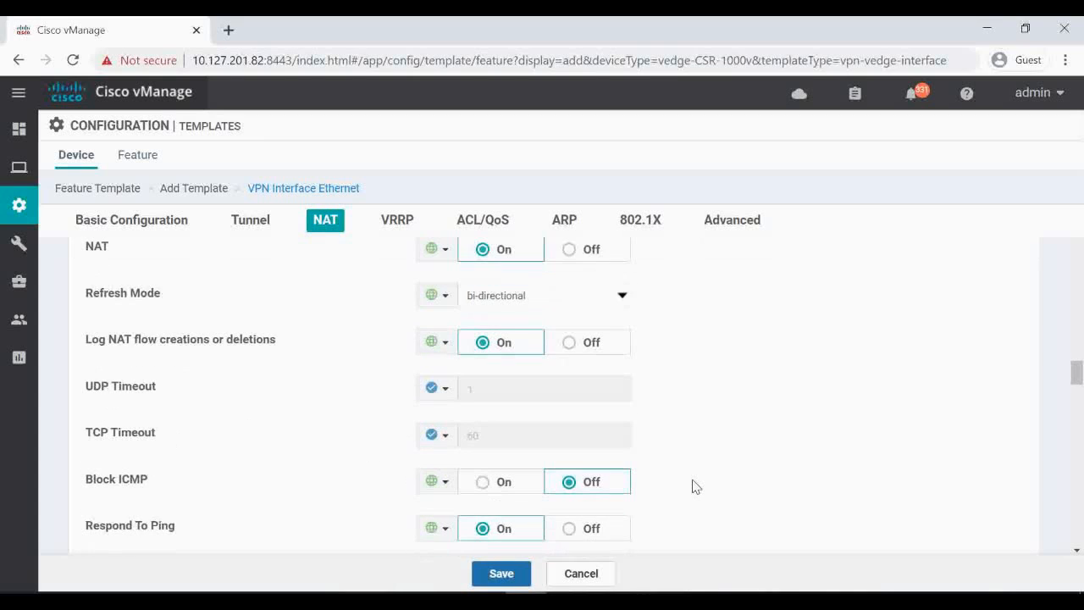
scroll(691, 487, down, 2)
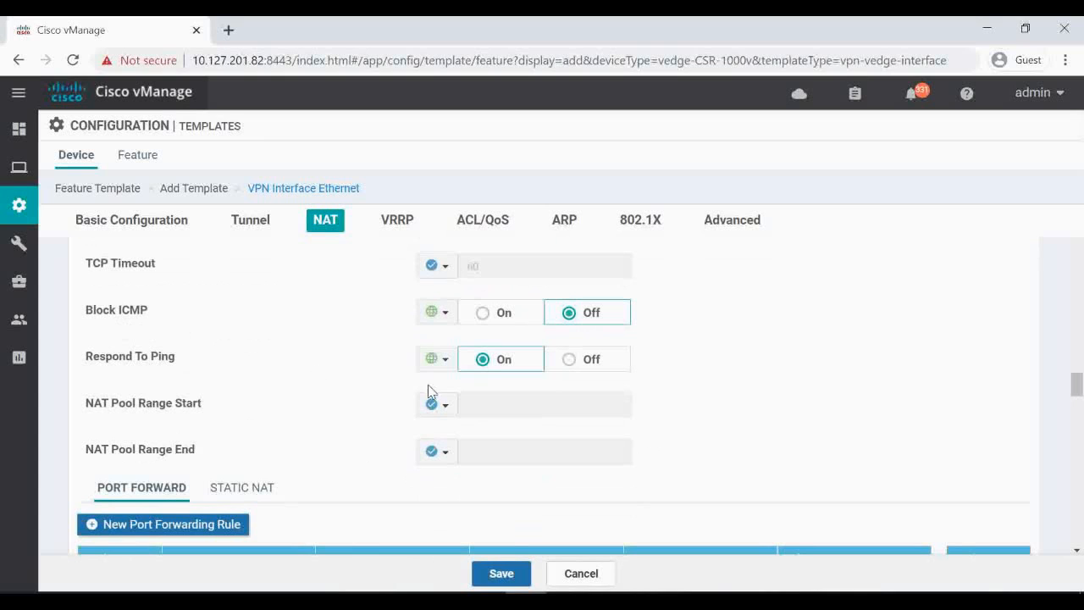
scroll(735, 434, down, 10)
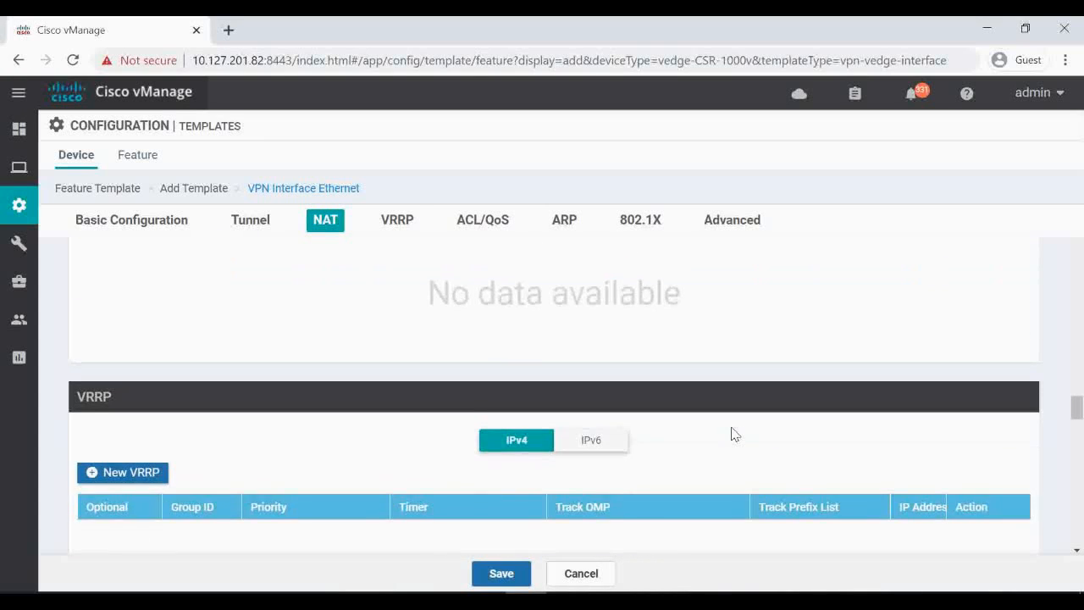
scroll(734, 434, down, 10)
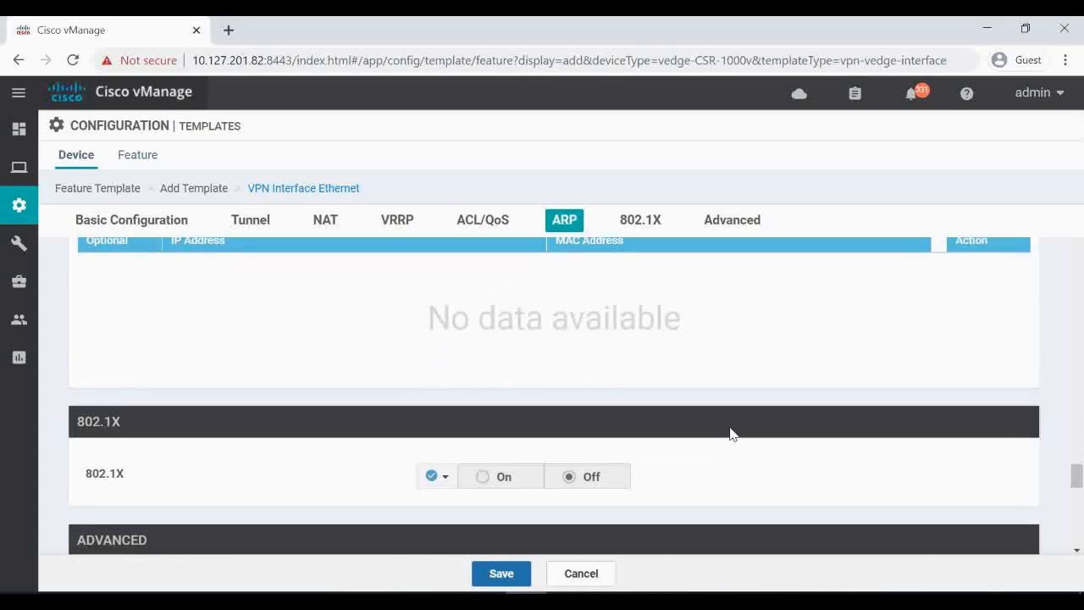
scroll(733, 434, down, 5)
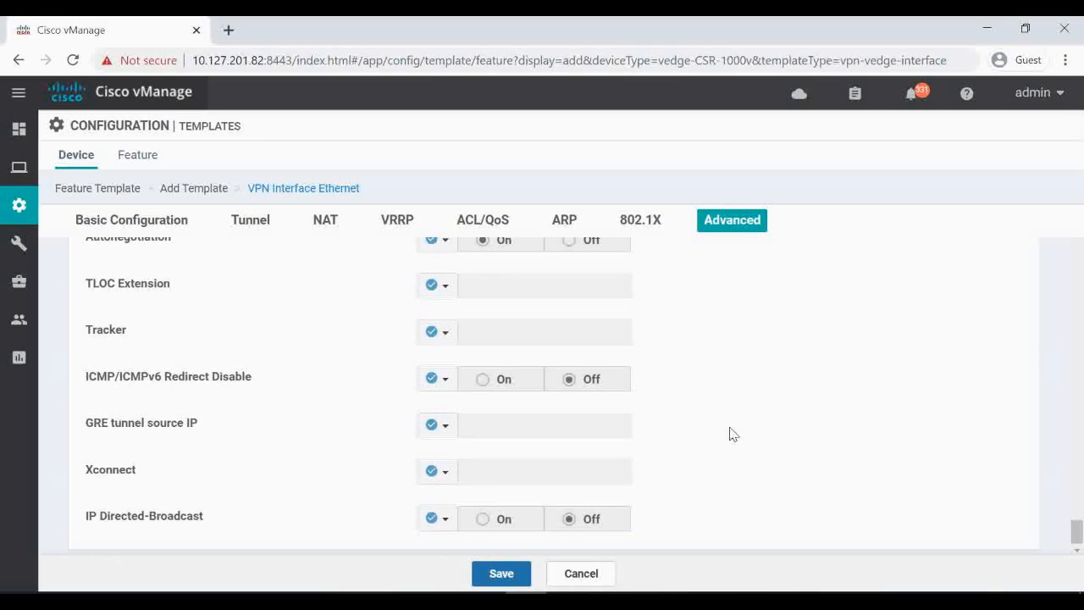
scroll(734, 435, up, 15)
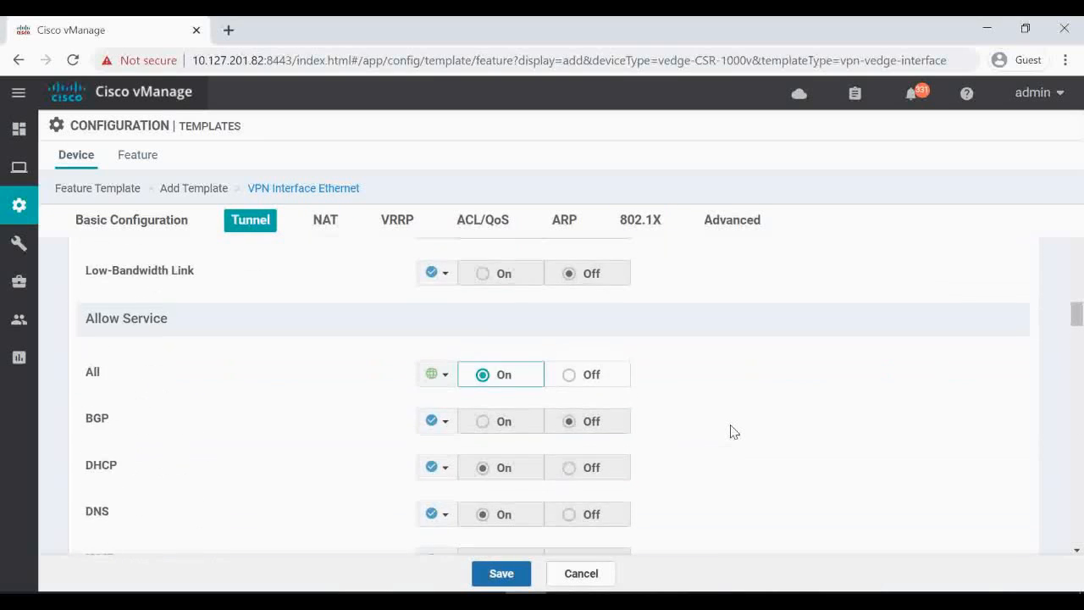
scroll(733, 432, up, 12)
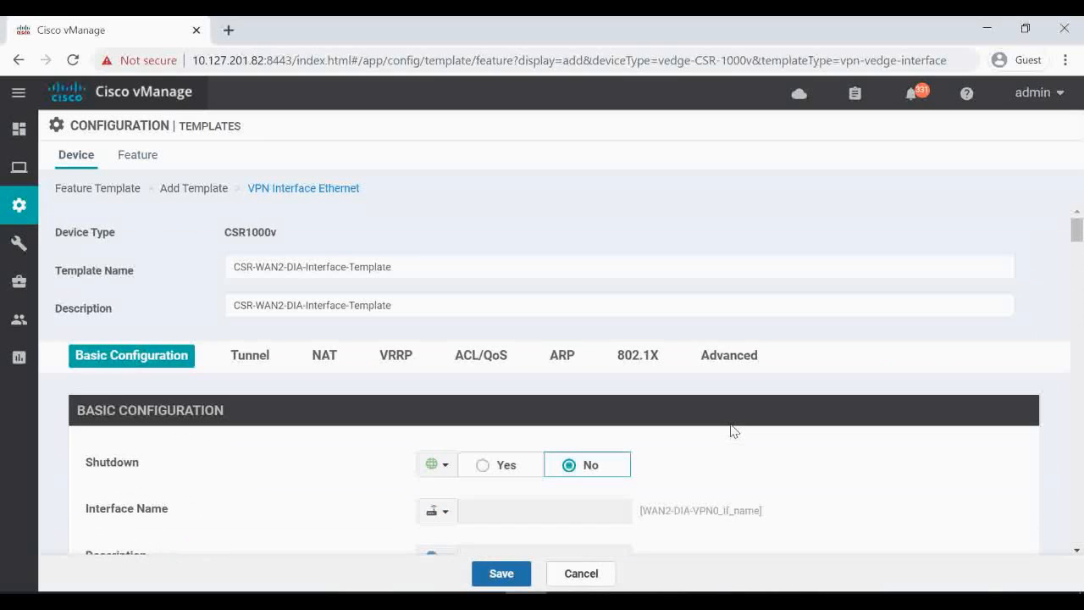
scroll(730, 432, down, 3)
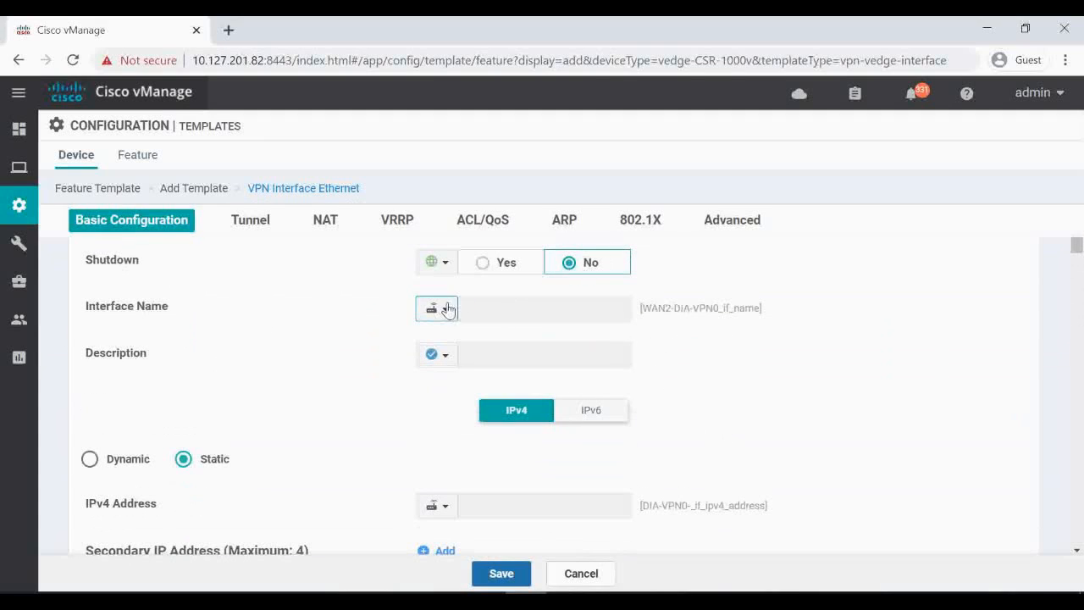
scroll(508, 355, down, 6)
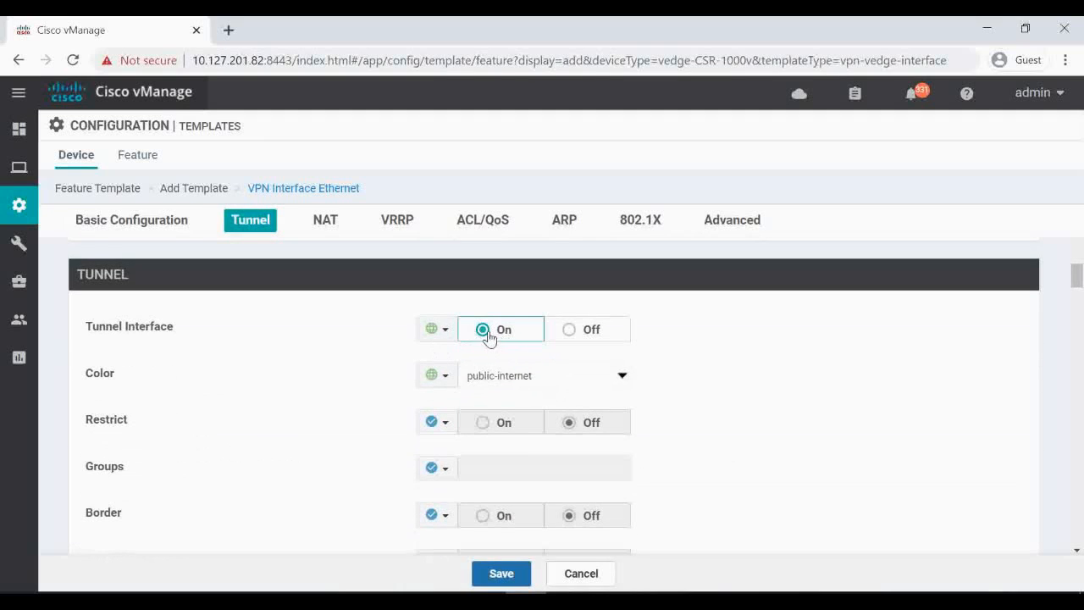
scroll(525, 396, down, 5)
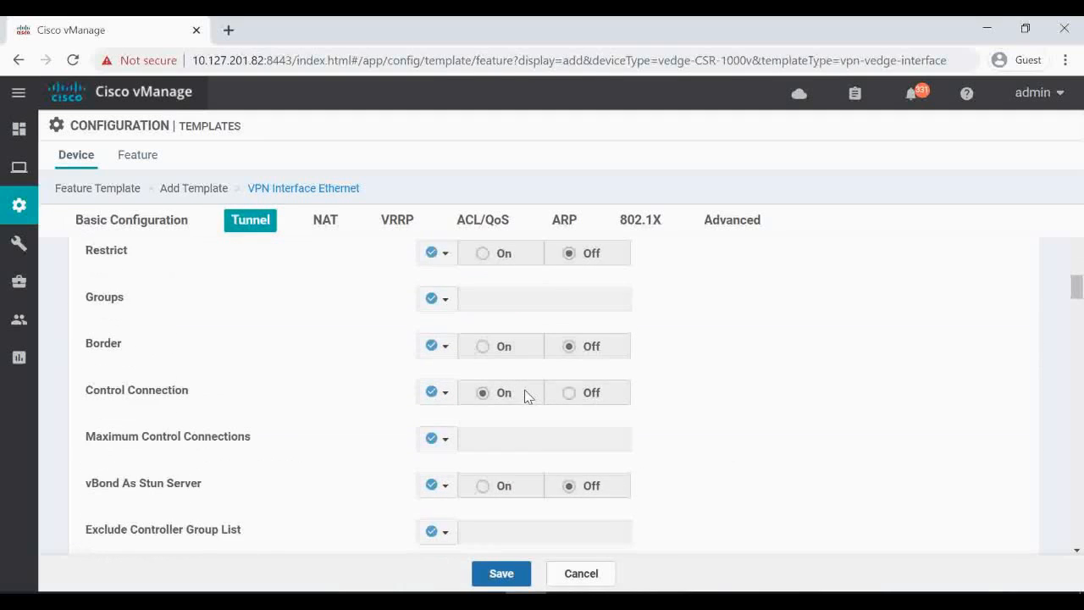
scroll(522, 396, down, 3)
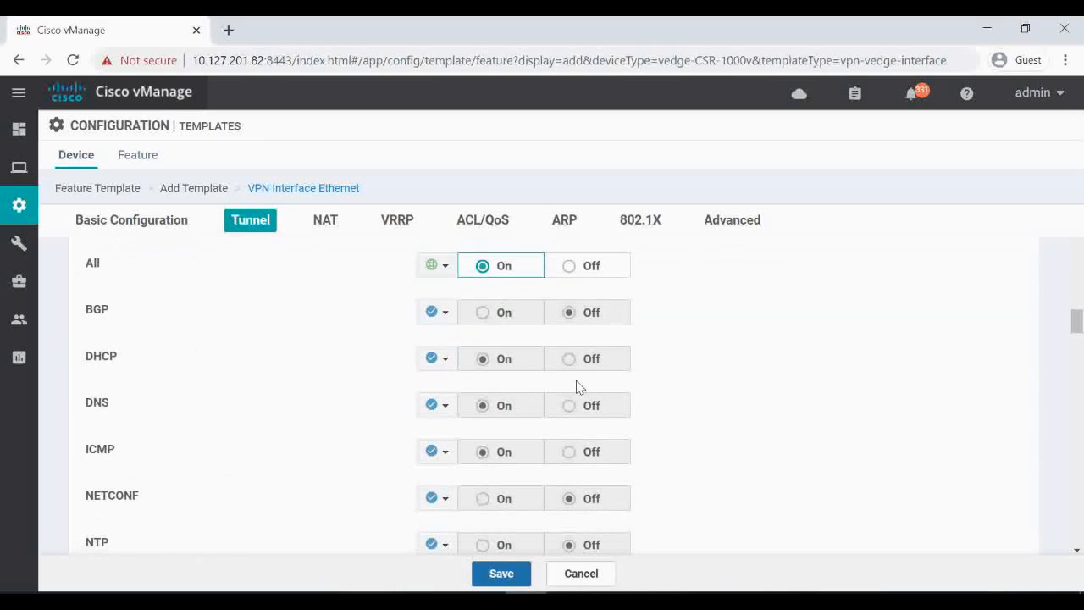
scroll(577, 387, up, 1)
scroll(575, 387, down, 9)
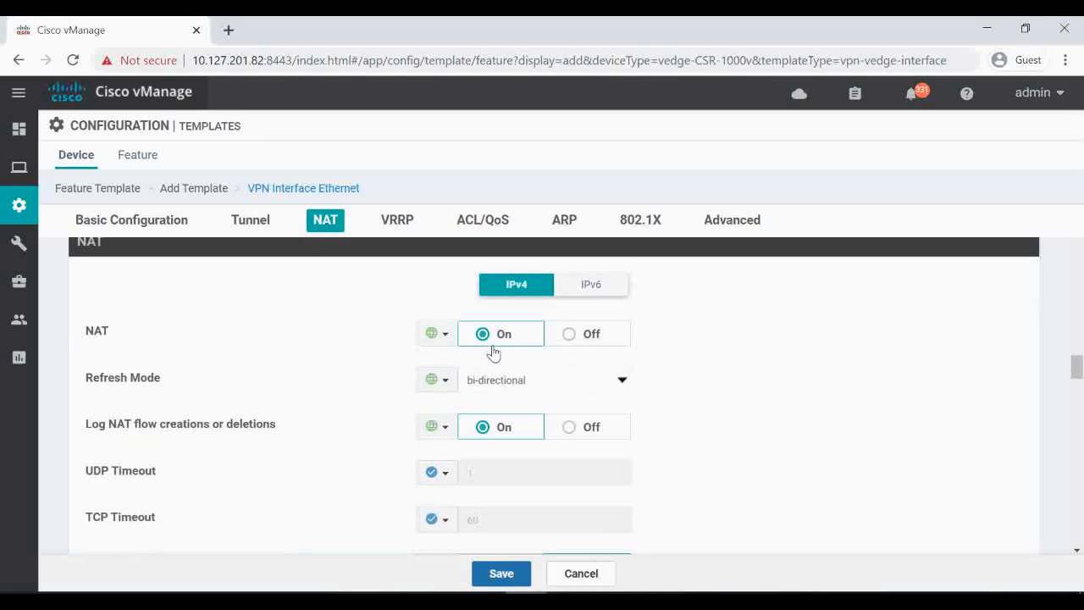
scroll(508, 404, down, 1)
Save the CSR-WAN2-DIA-Interface-Template feature template.
scroll(508, 404, down, 15)
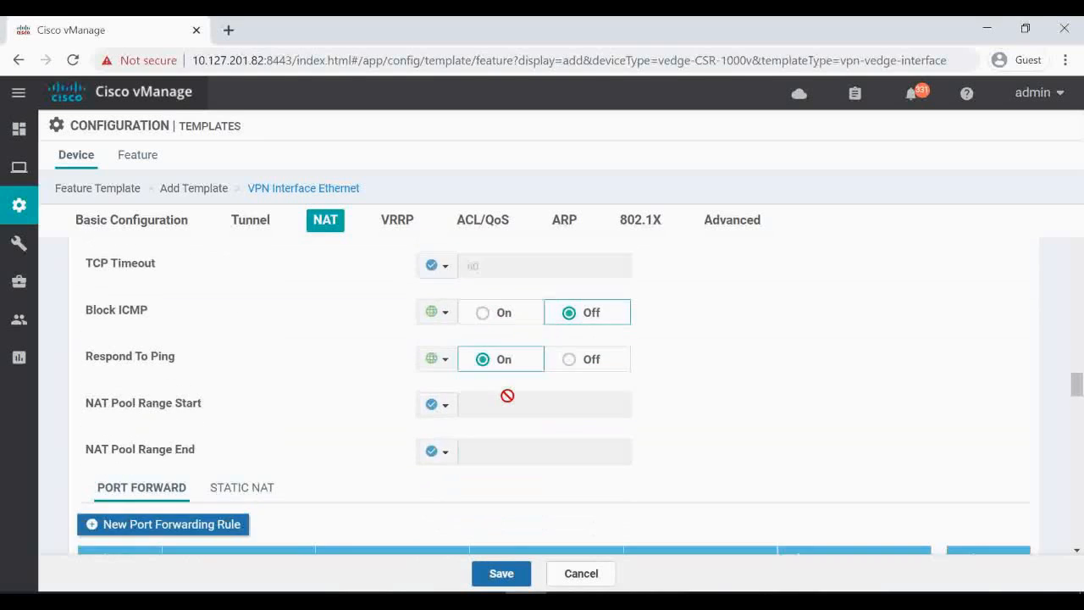
scroll(551, 510, down, 1)
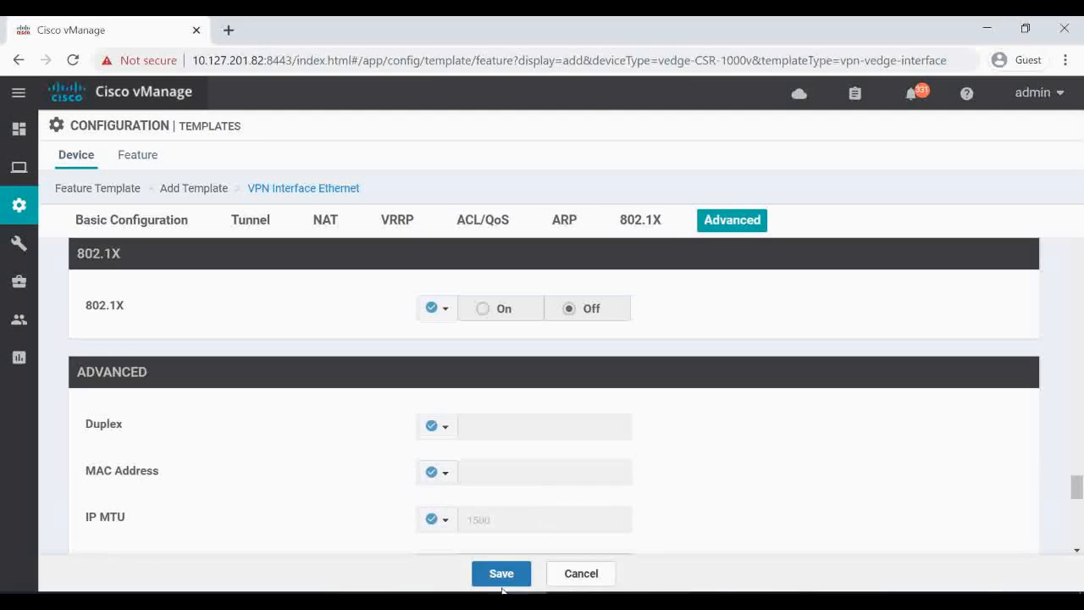
click(502, 574)
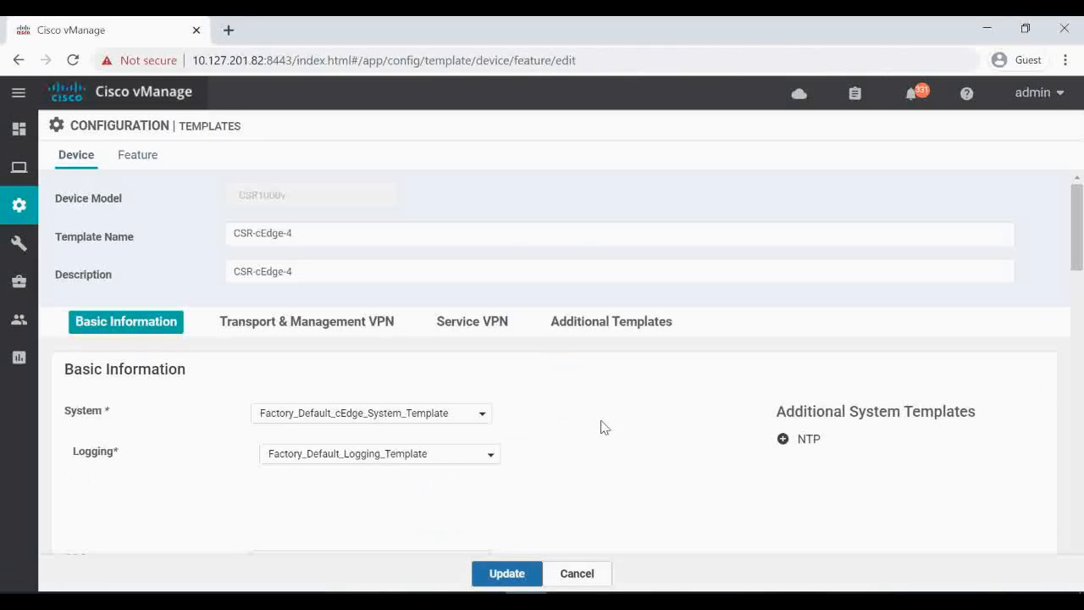
Add a second VPN Interface to the Service VPN and start creating a new feature template for it.
scroll(604, 426, down, 10)
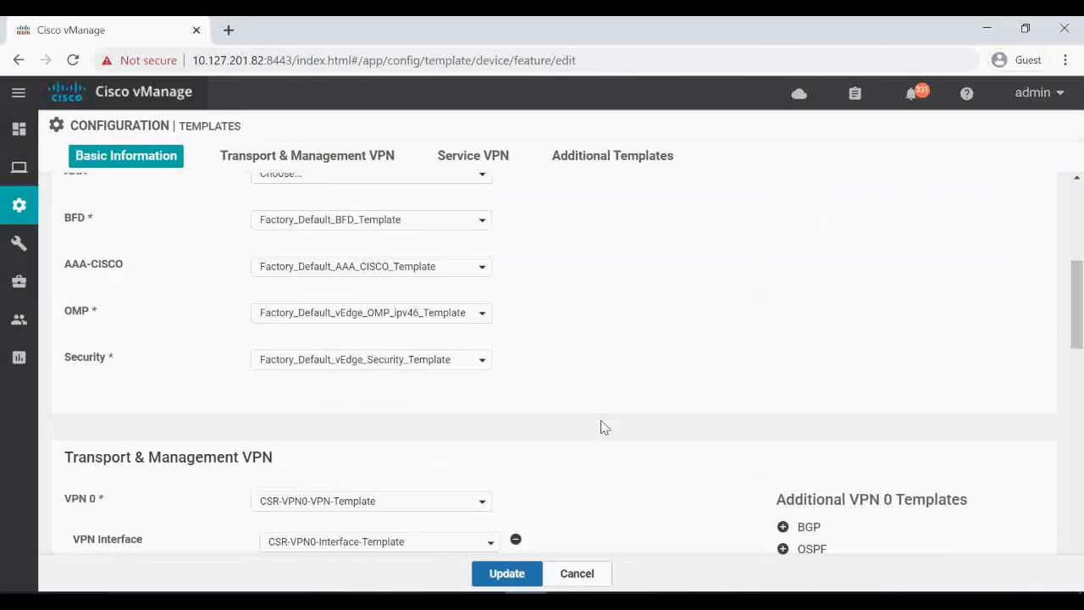
scroll(605, 427, up, 2)
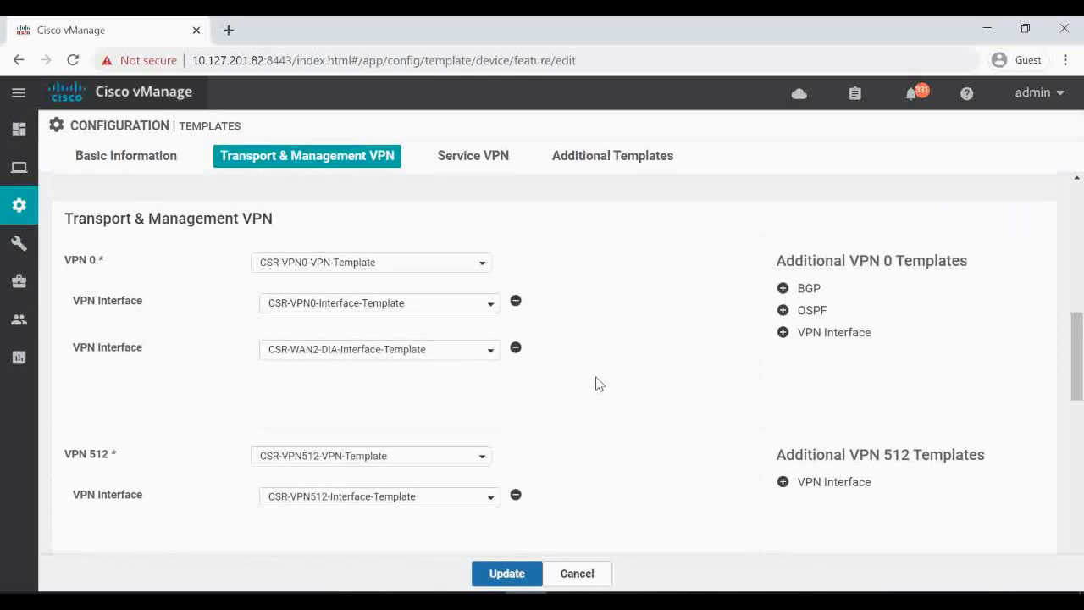
scroll(596, 383, down, 4)
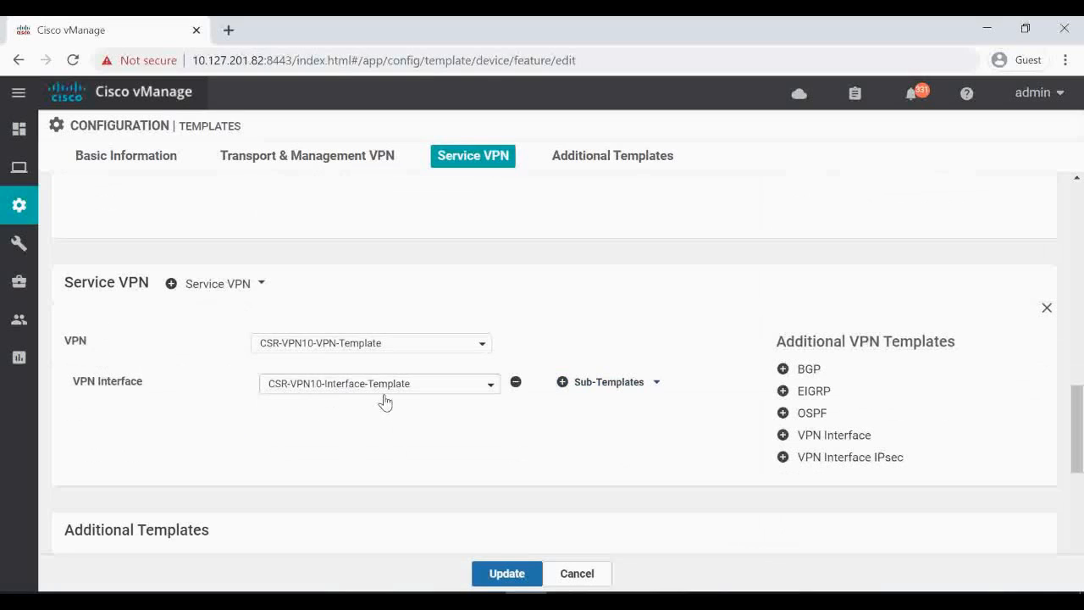
click(836, 440)
click(327, 453)
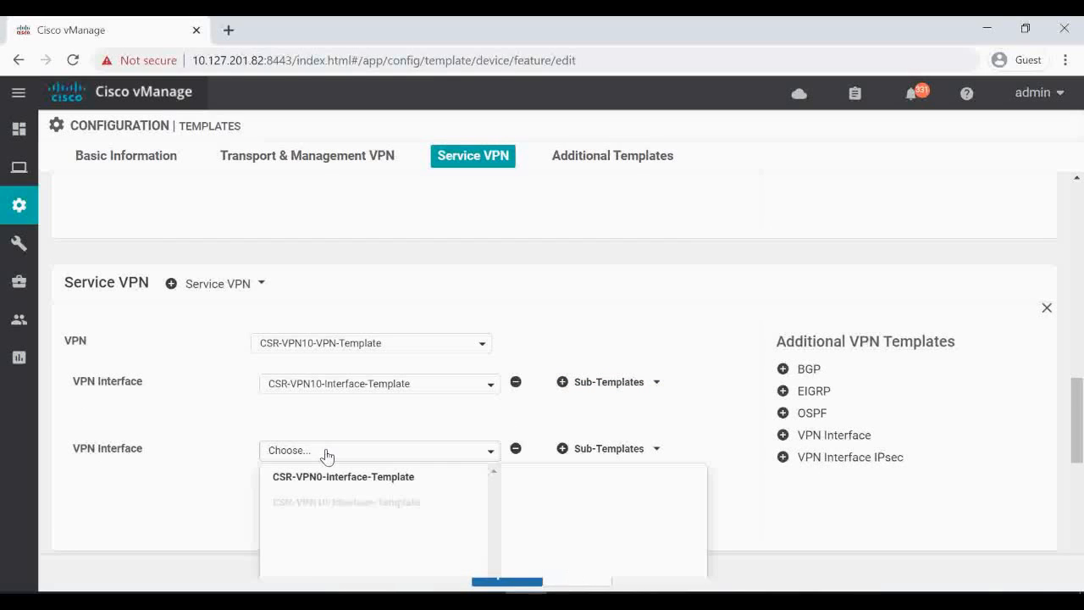
scroll(375, 474, down, 2)
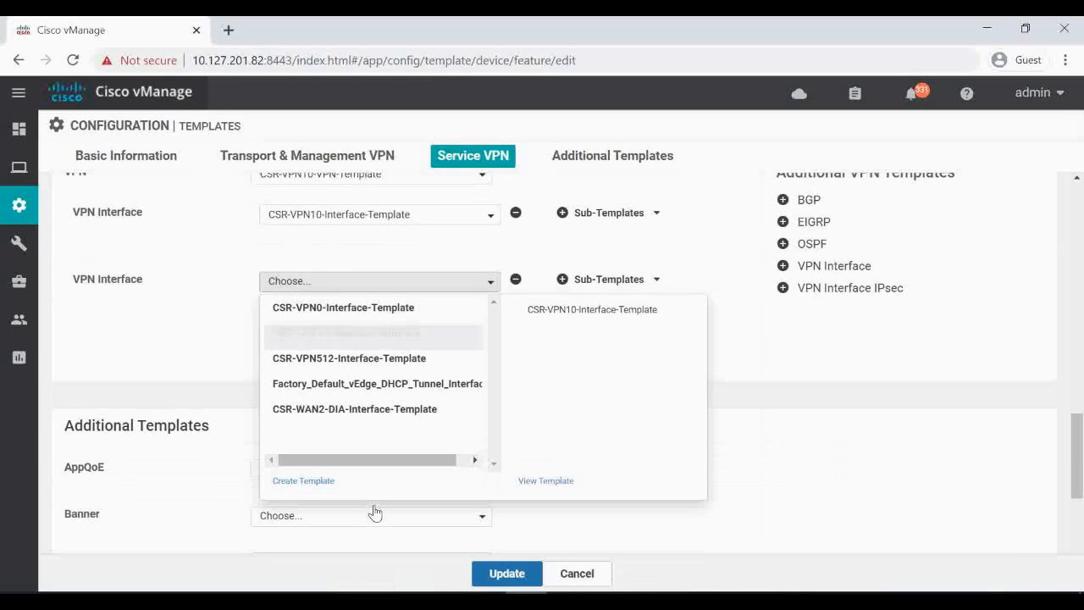
click(303, 481)
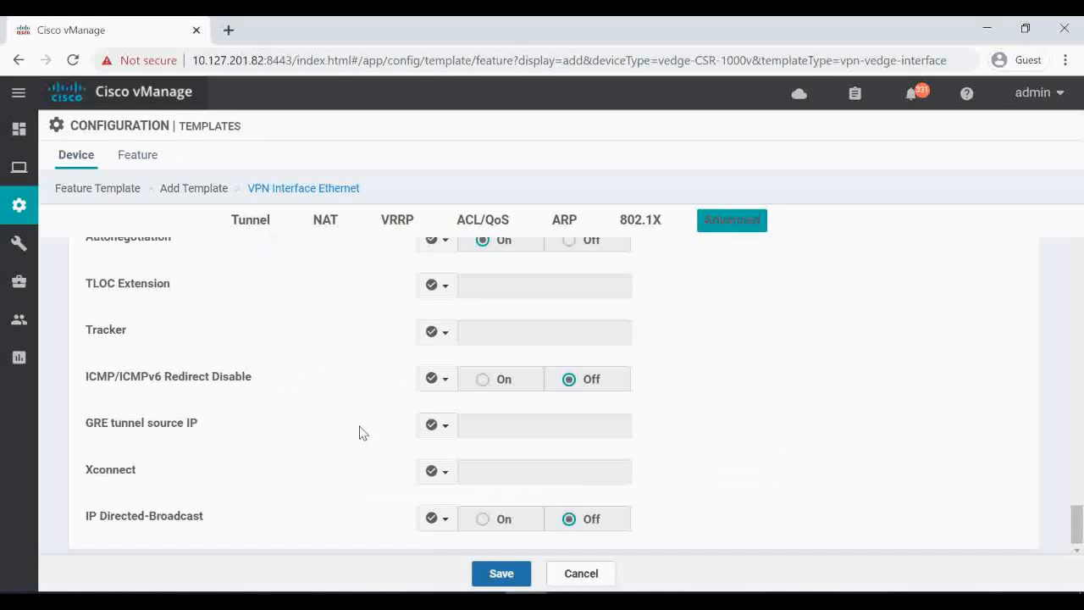
Enter CSR-VPN10-Interface-2-Interface-Template as both the template name and the description.
click(307, 270)
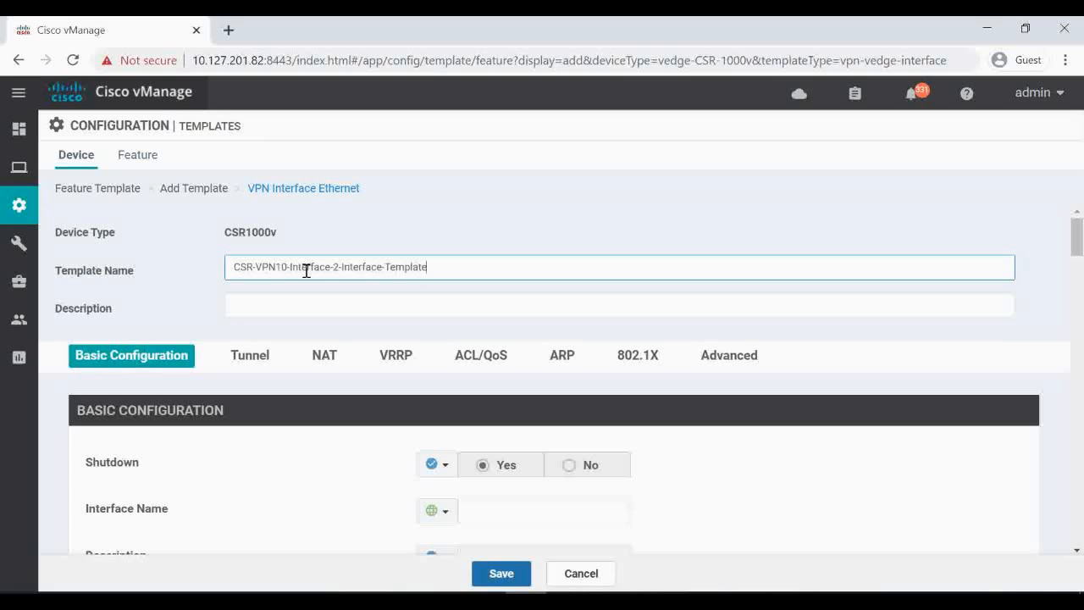
drag(450, 262, 70, 225)
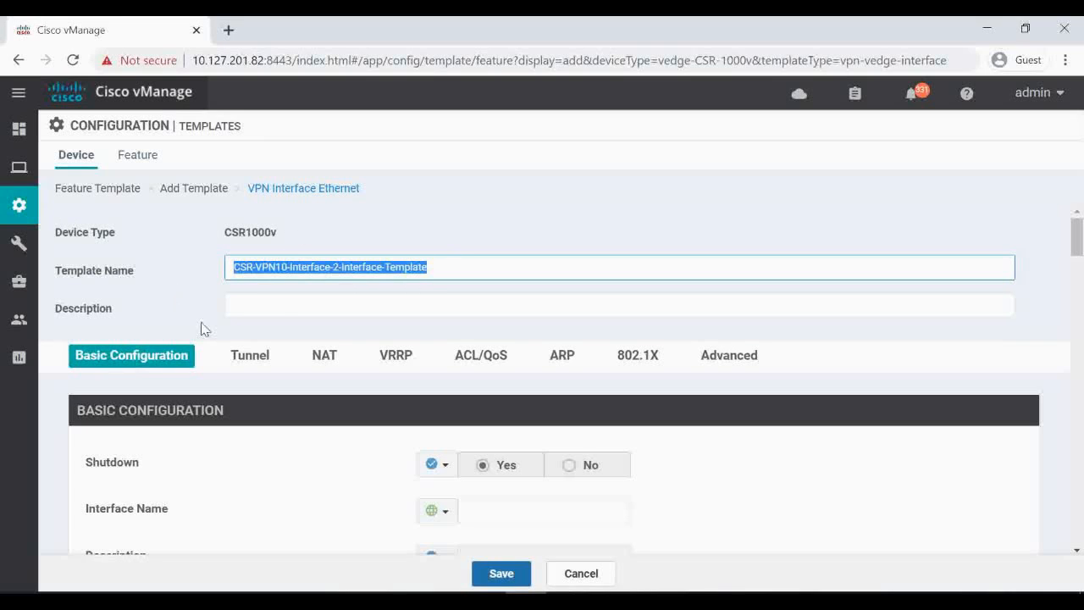
click(269, 306)
text(CSR-VPN10-Interface-2-interface-Template)
Set Shutdown in the basic configuration to the Global value No.
scroll(731, 443, down, 1)
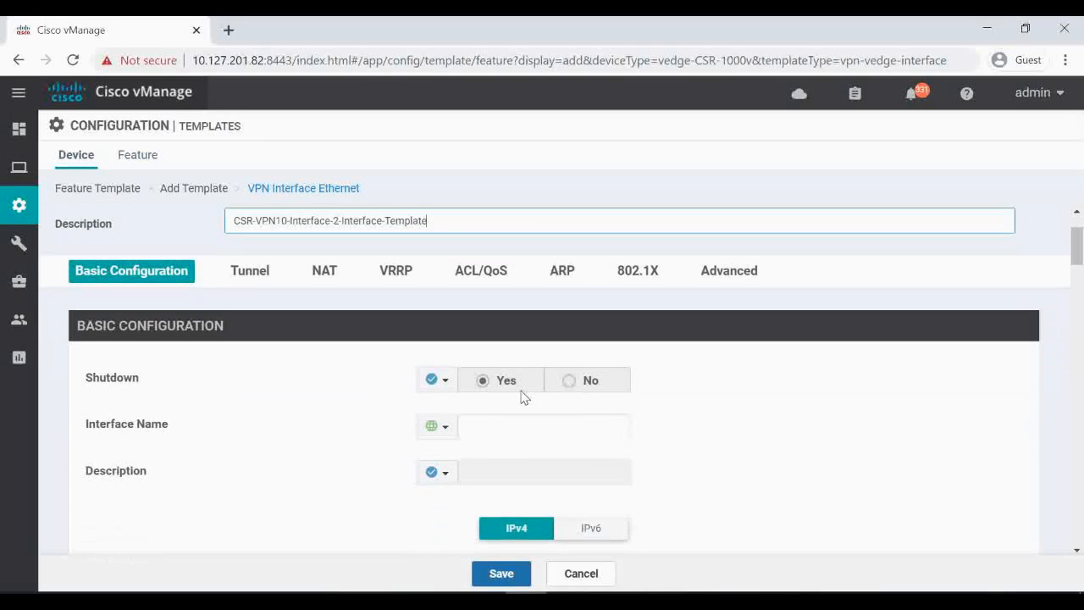
click(436, 379)
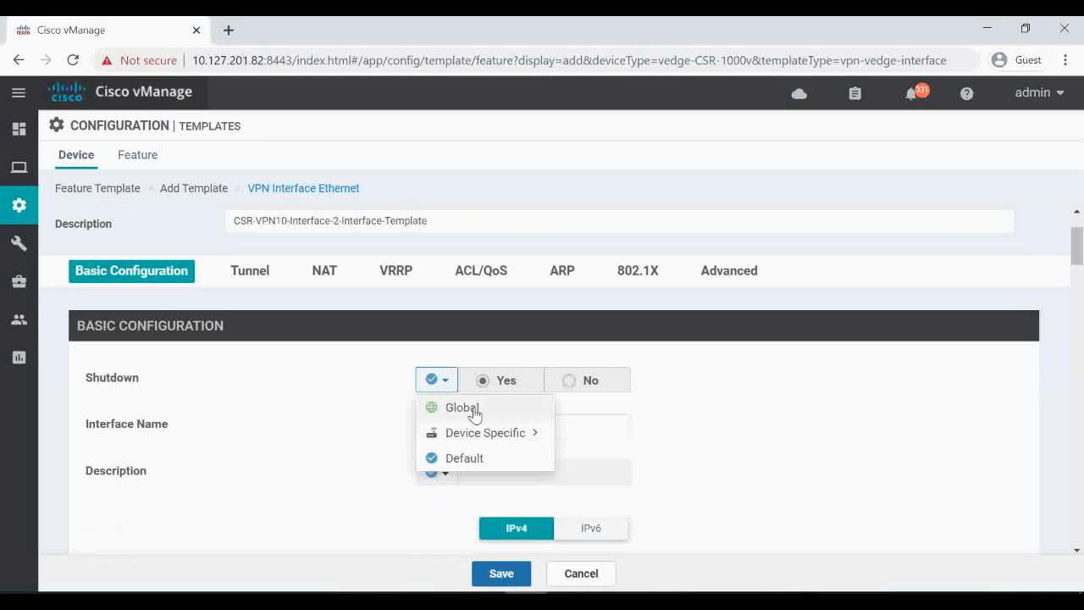
click(466, 408)
click(570, 381)
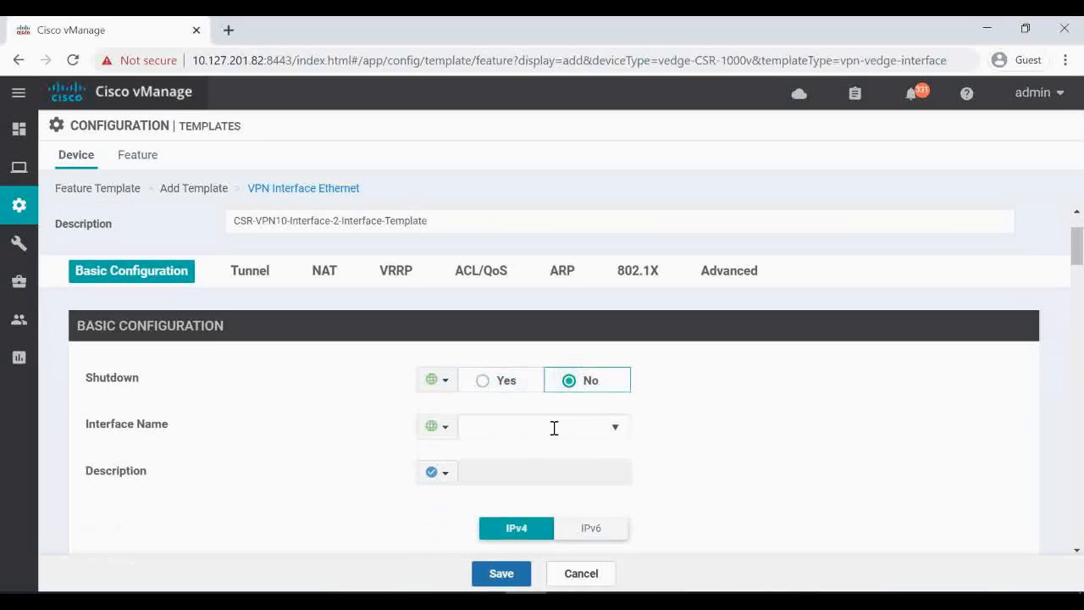
Make the Interface Name device specific with the key VPN10-Int2-_if_name.
click(437, 426)
mouse_move(480, 484)
click(590, 505)
key(BackSpace)
key(BackSpace)
key(BackSpace)
text(VPN10-I)
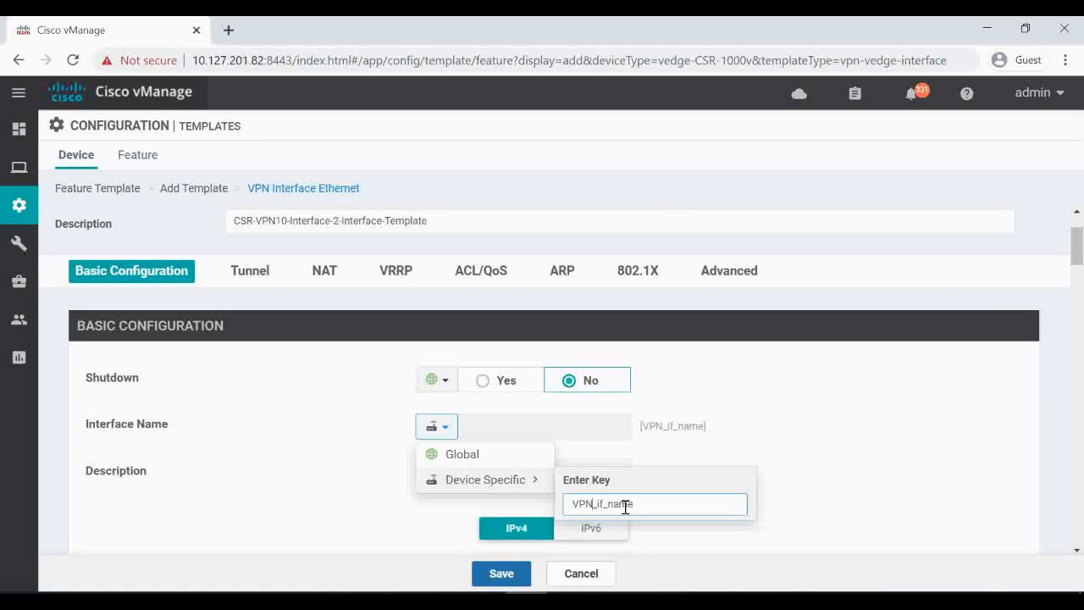
text(nt2-)
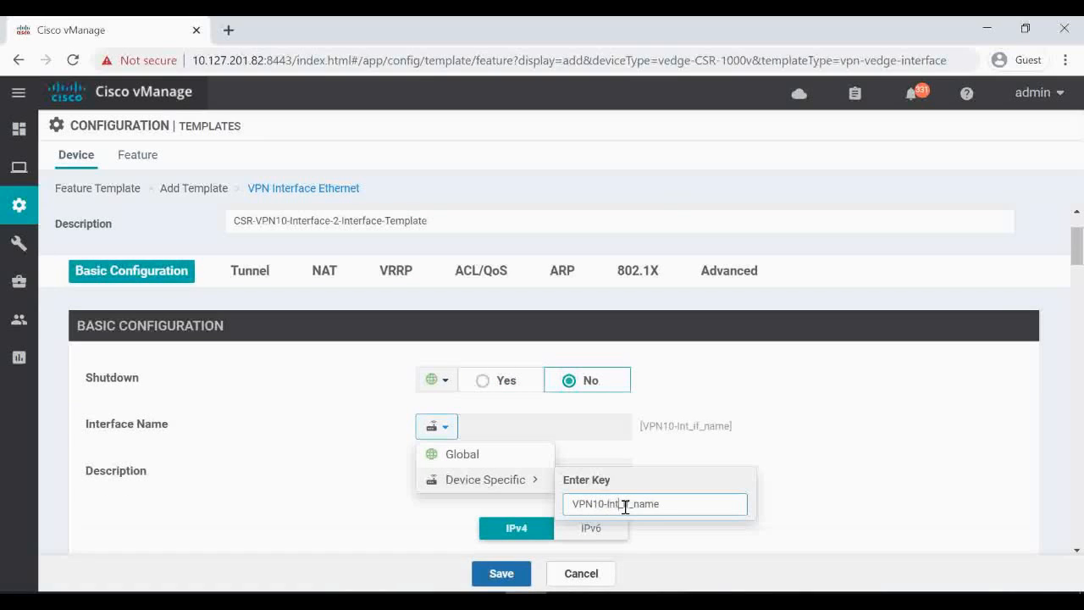
click(850, 472)
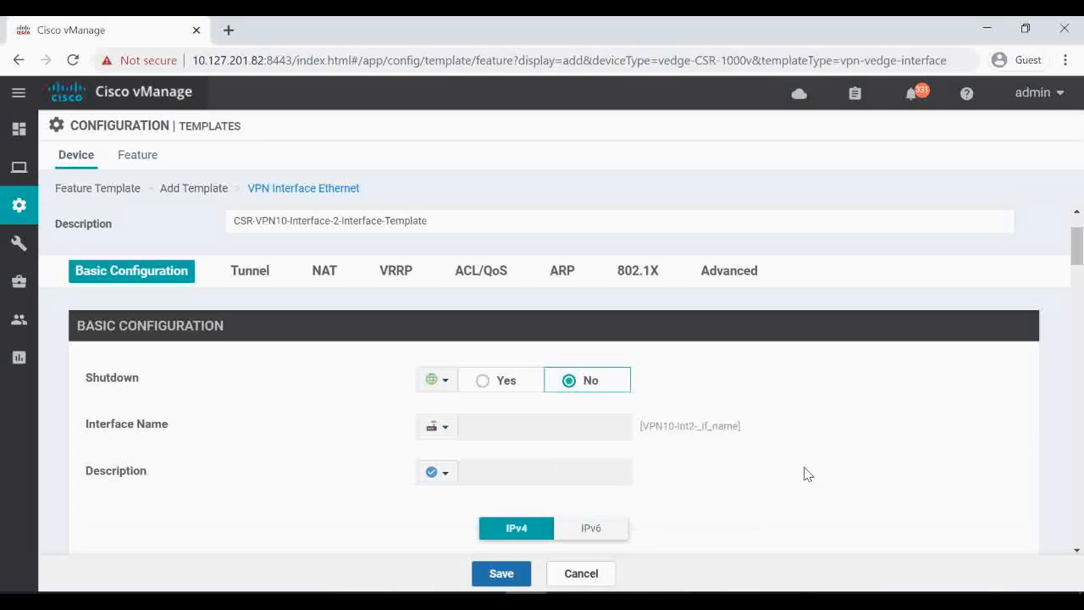
Make the static IPv4 Address device specific with the key VPN10-int-2_if_ipv4_address.
scroll(800, 466, down, 3)
click(444, 423)
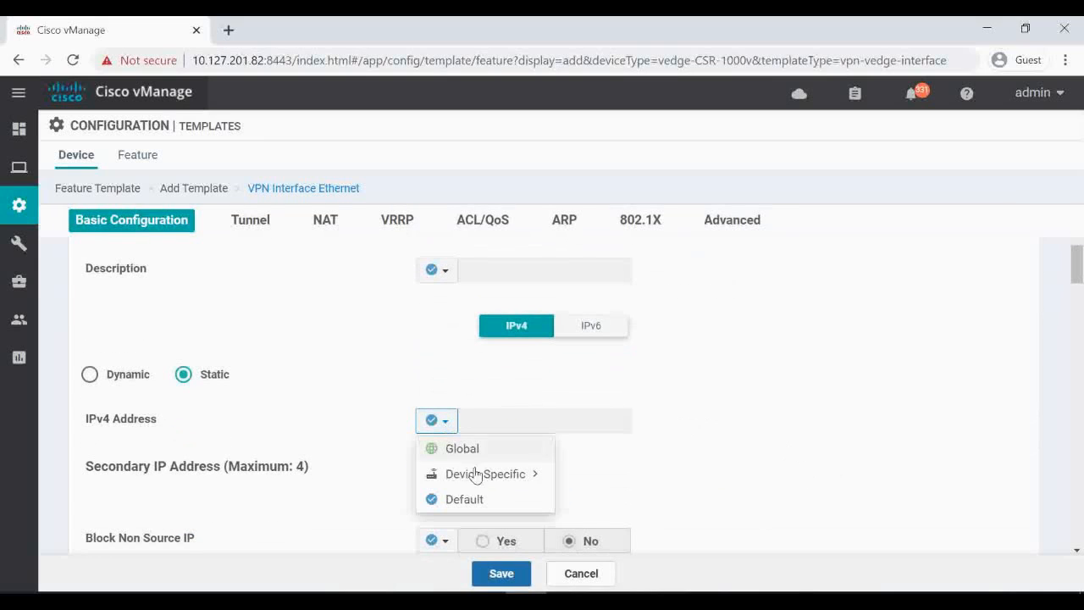
mouse_move(508, 473)
click(592, 497)
key(BackSpace)
key(BackSpace)
key(BackSpace)
text(VPN10-)
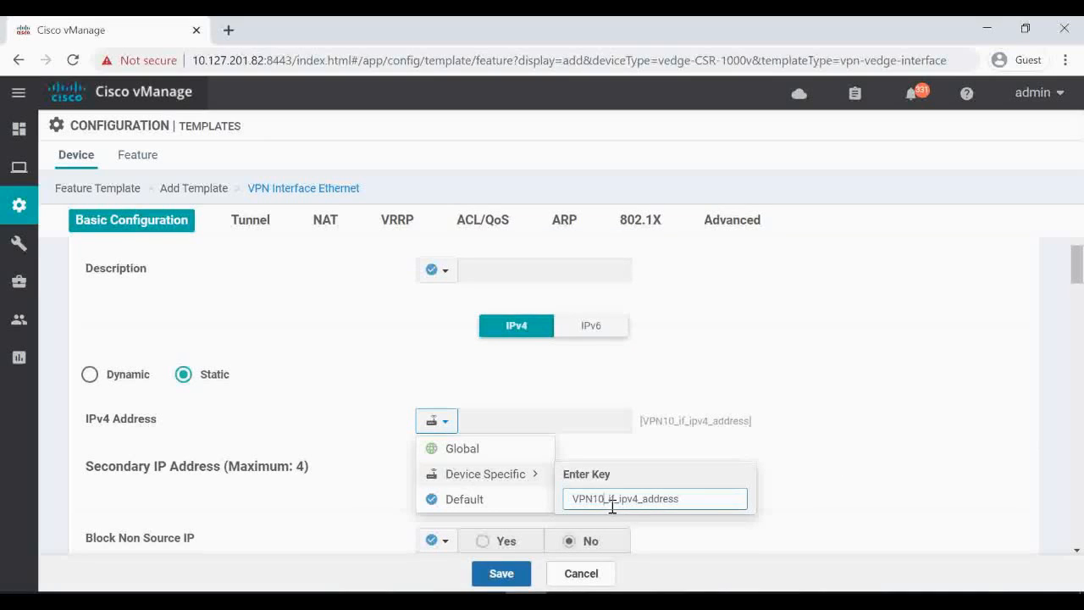
text(int-2)
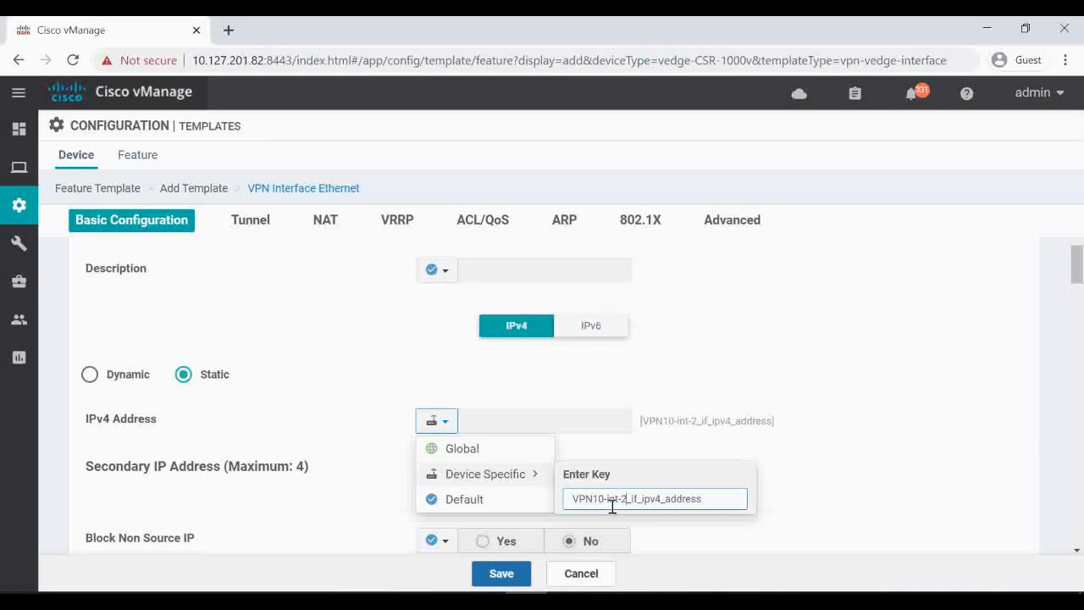
triple_click(700, 486)
Check the remaining settings from Tunnel and NAT through Advanced and save the VPN 10 interface feature template.
scroll(699, 486, down, 3)
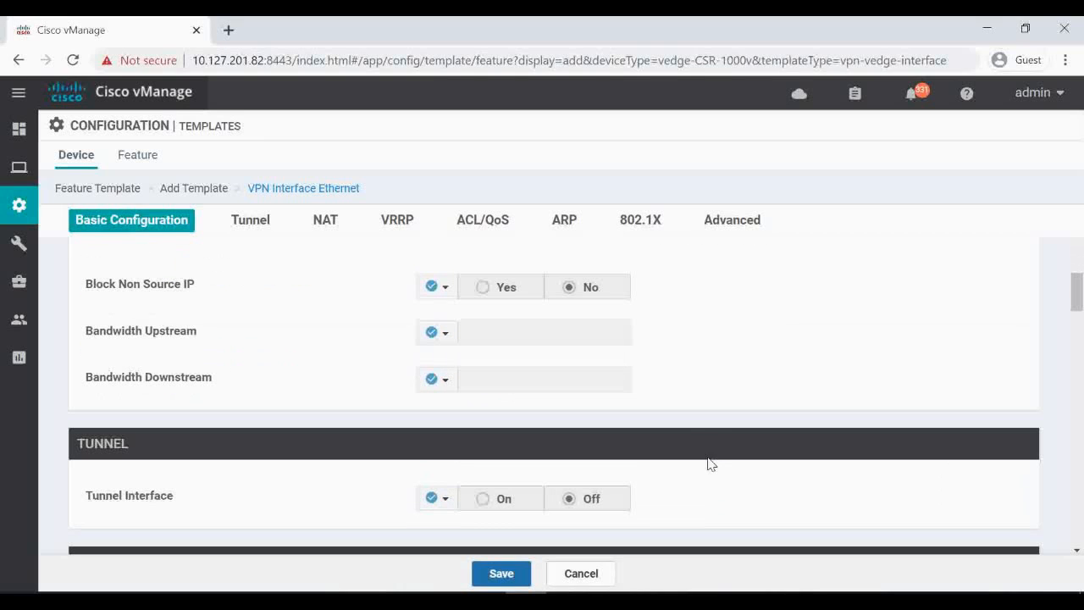
scroll(697, 431, down, 2)
scroll(697, 431, down, 2)
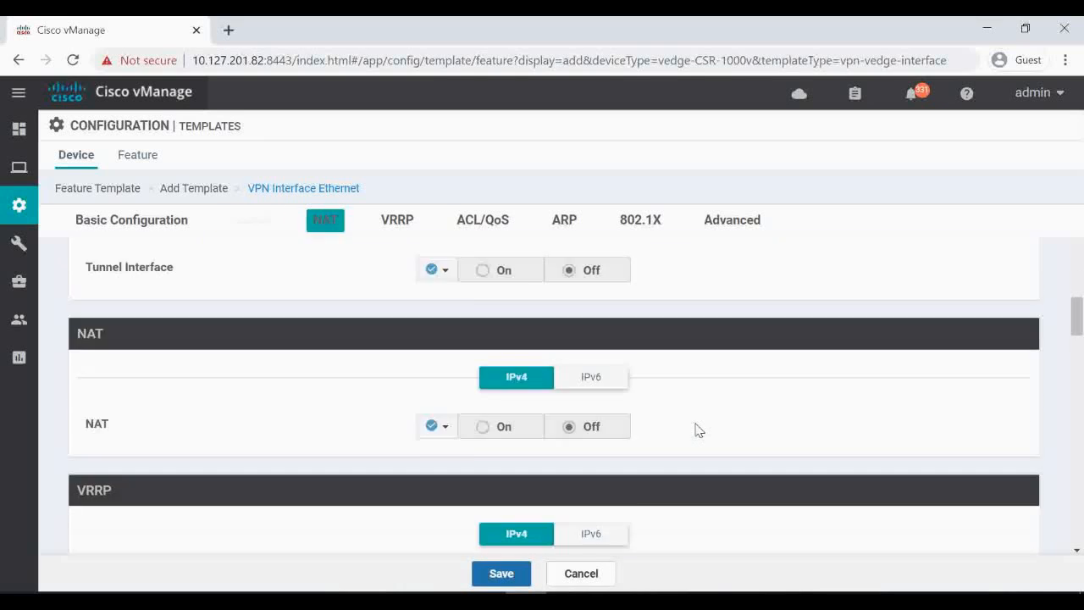
scroll(690, 427, down, 6)
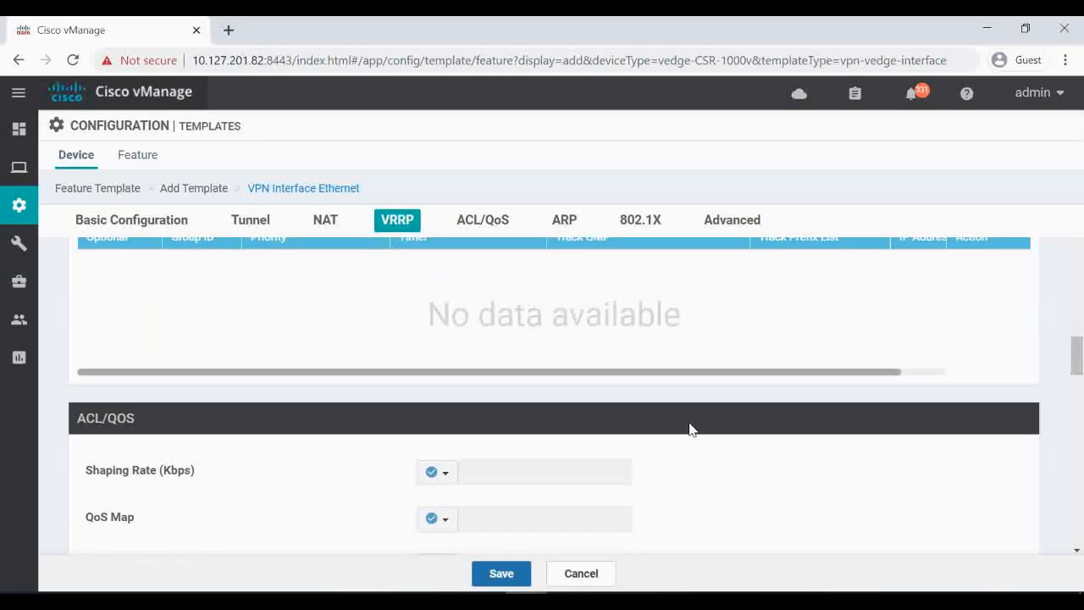
scroll(690, 429, down, 8)
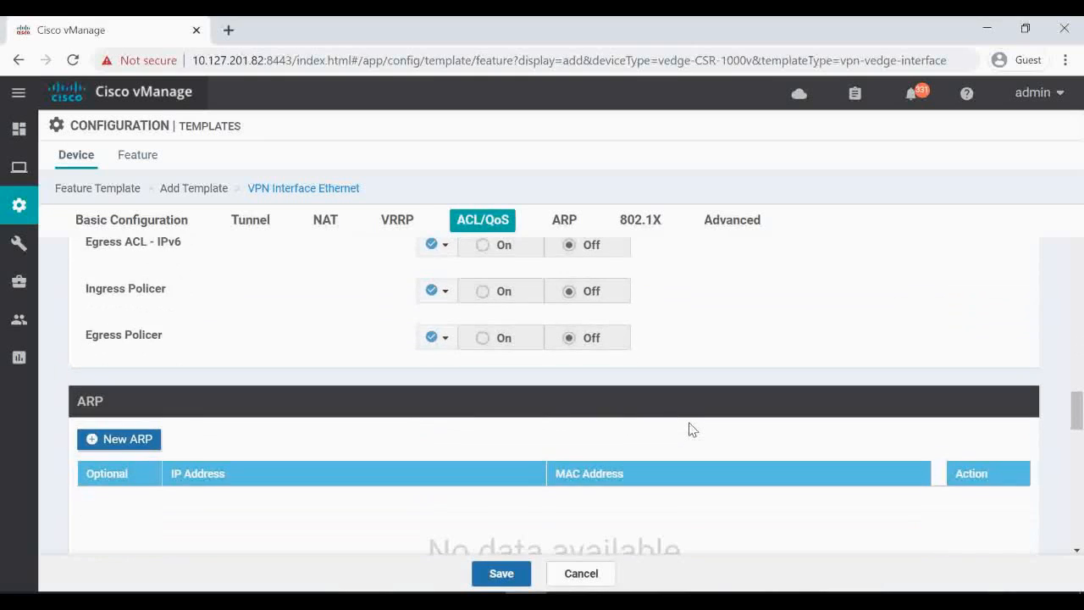
scroll(690, 429, down, 8)
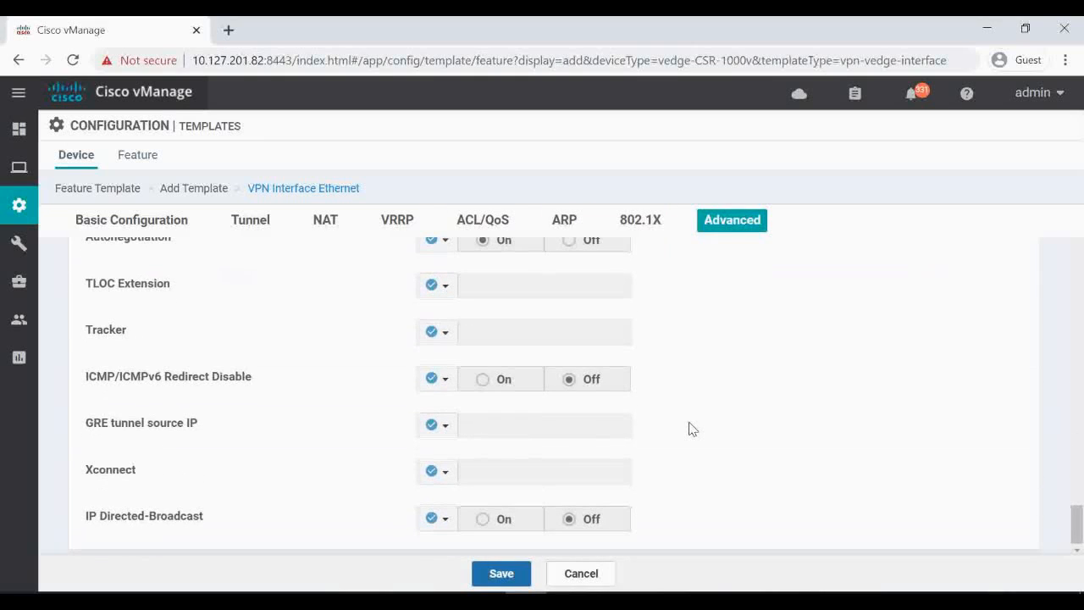
click(501, 574)
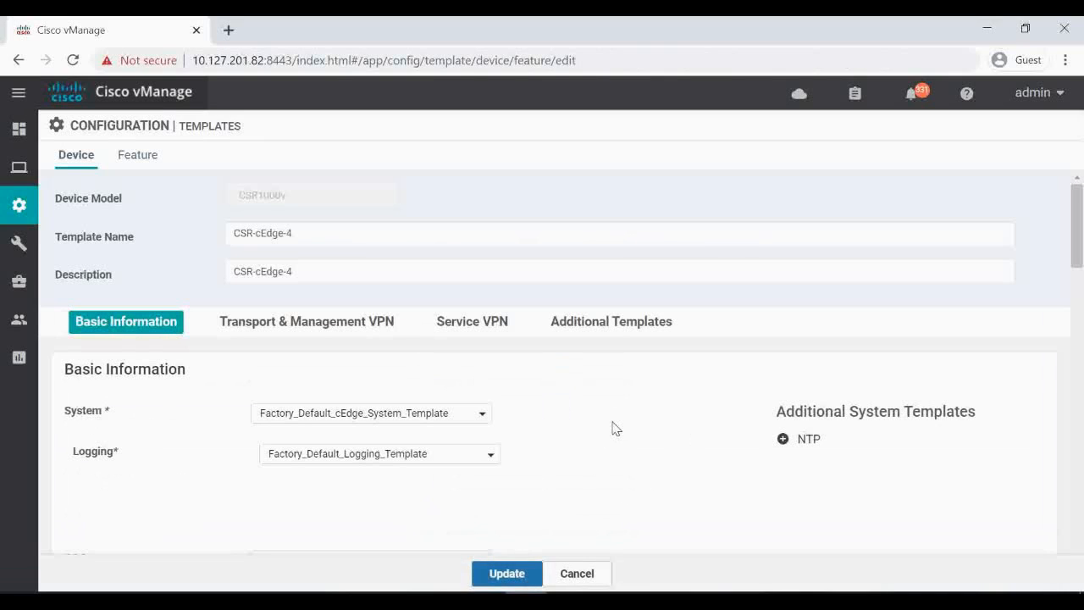
Compare the VPN 0 and Service VPN interface templates of CSR-cEdge-4 with the cEdge-4 links in the topology diagram.
scroll(615, 425, down, 3)
scroll(613, 426, down, 3)
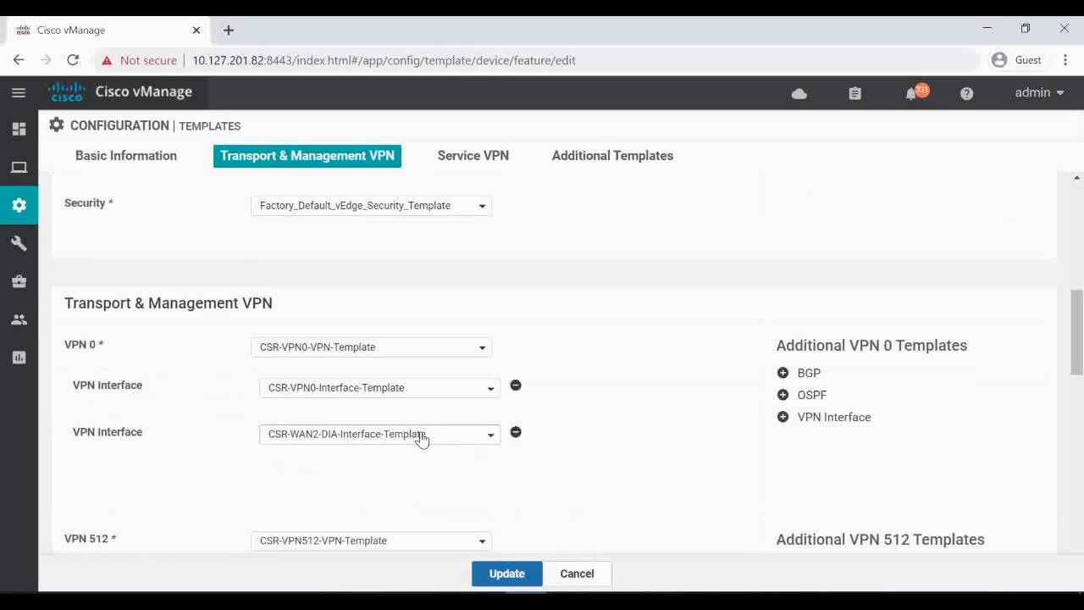
click(567, 600)
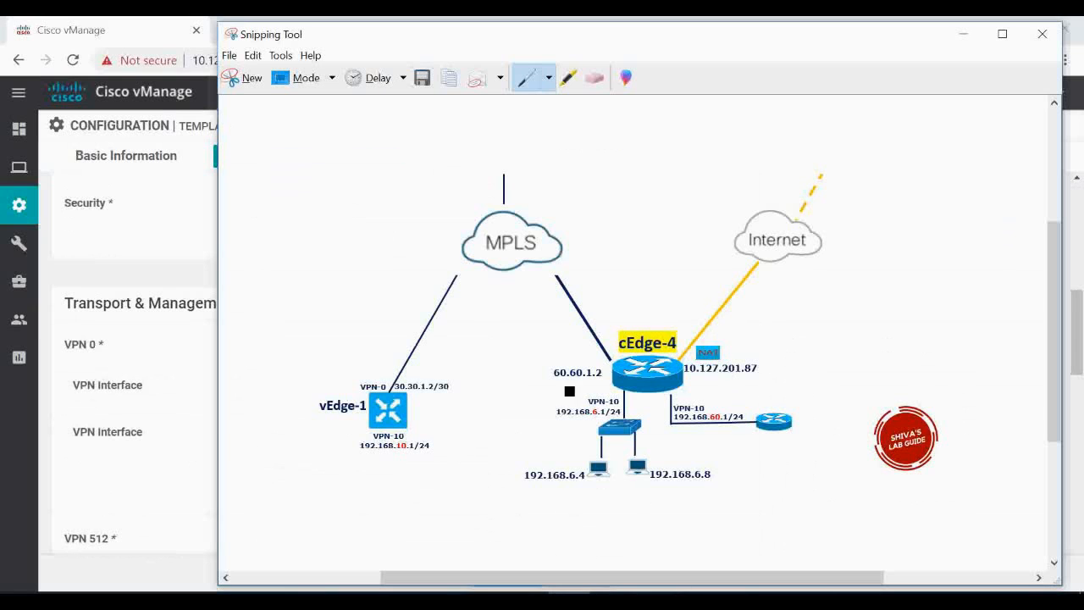
click(166, 506)
scroll(320, 454, down, 3)
scroll(320, 454, down, 5)
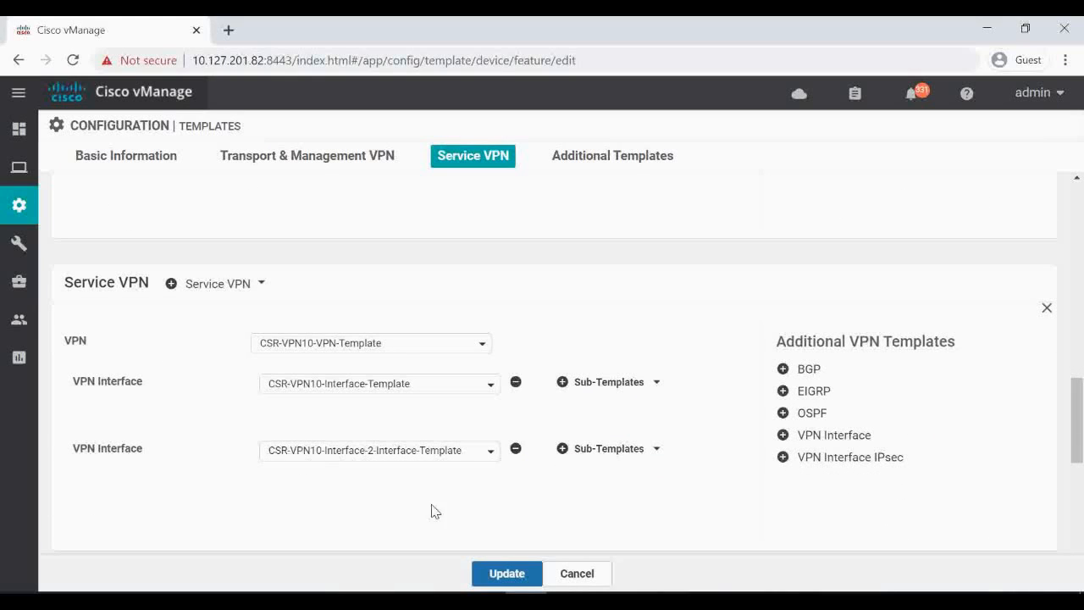
click(567, 600)
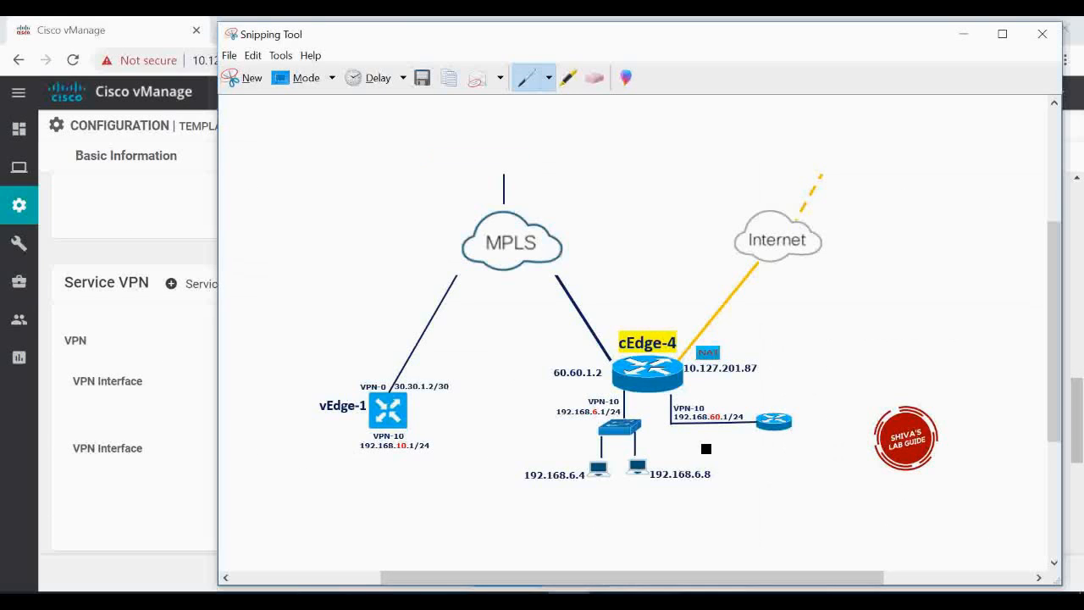
click(180, 492)
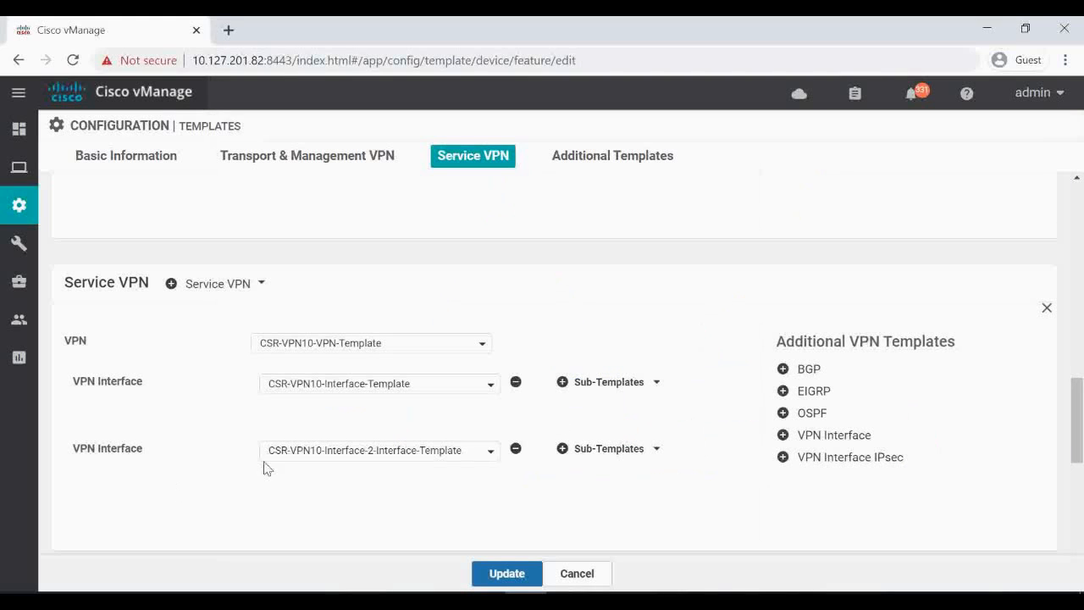
Update the CSR-cEdge-4 device template and open the variable list of c-Edge-4 for editing.
click(508, 575)
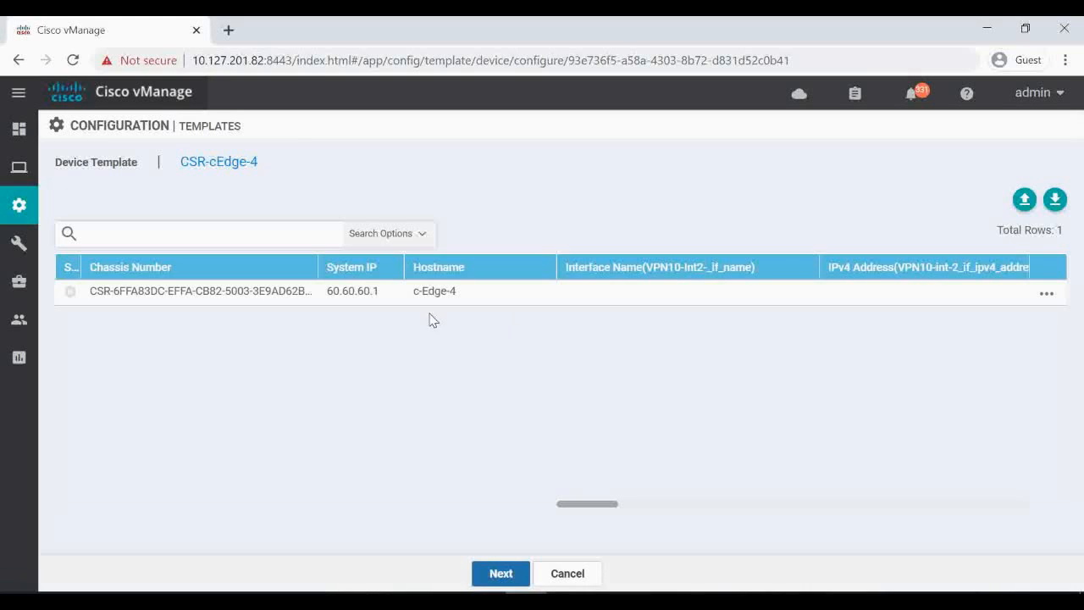
click(1046, 296)
click(1007, 335)
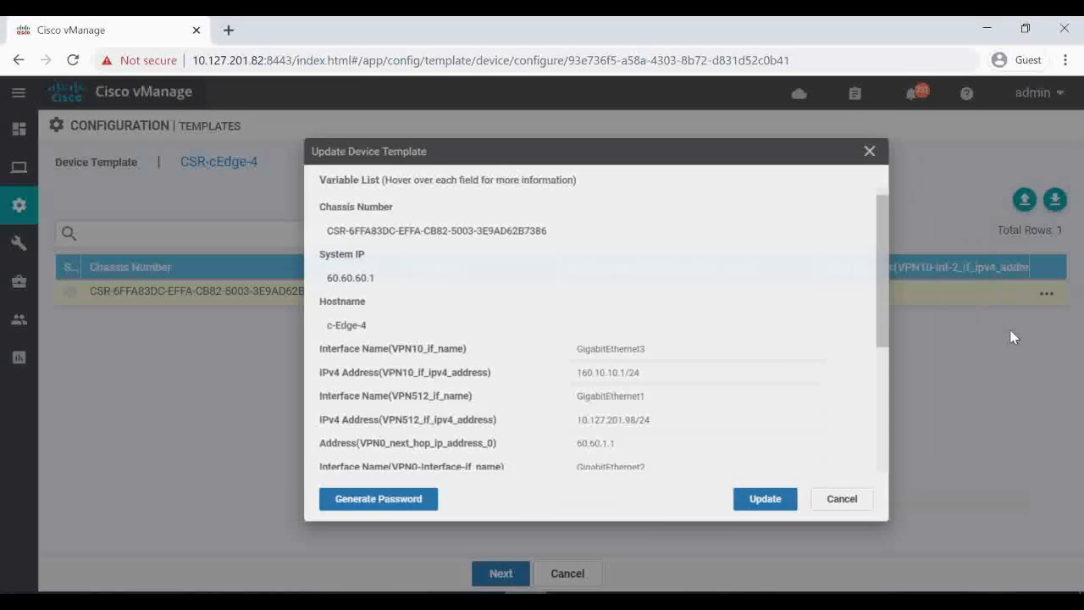
scroll(487, 426, down, 5)
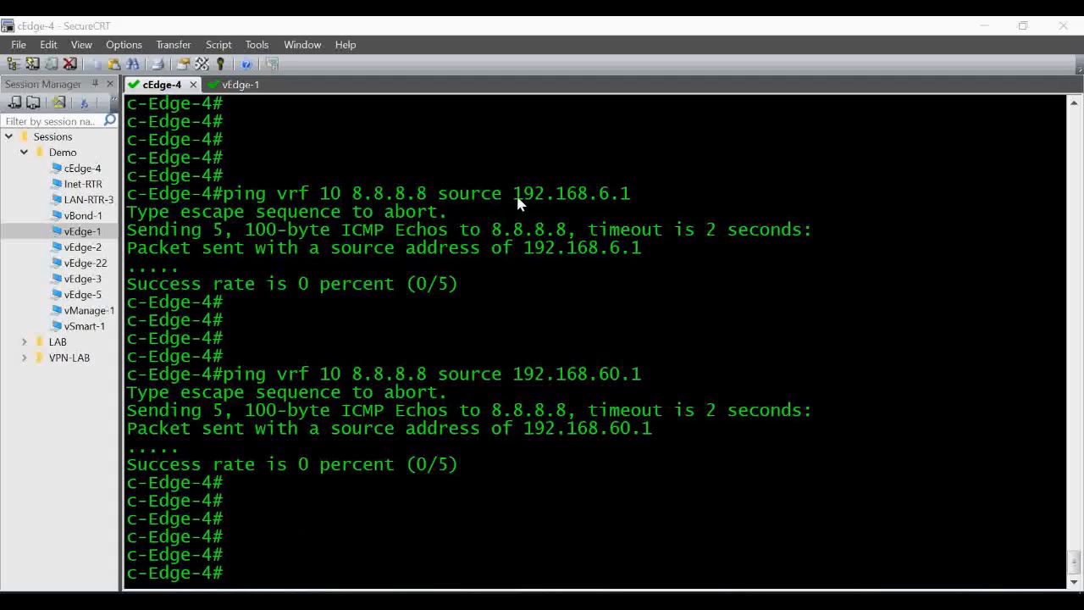
Check the topology diagram, switch back to vManage and open the Policies configuration page.
key(alt+Tab)
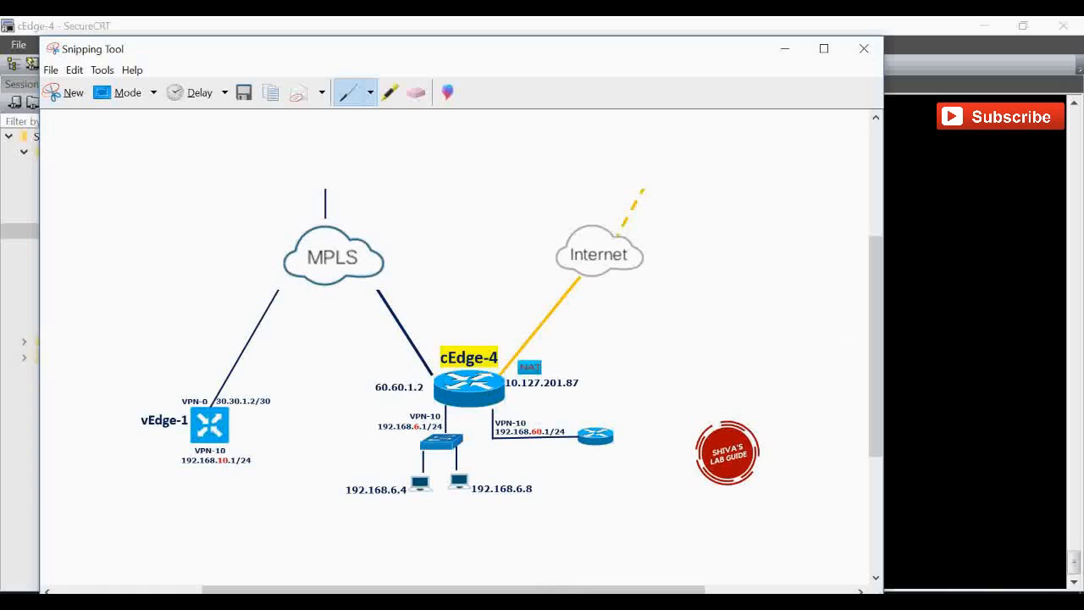
key(alt+Tab)
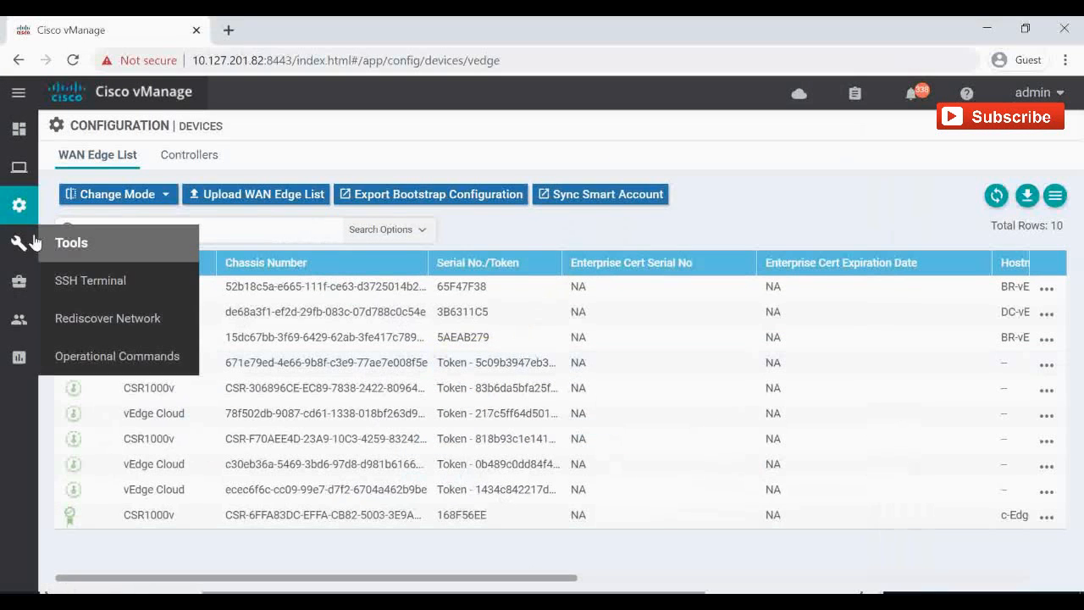
mouse_move(34, 216)
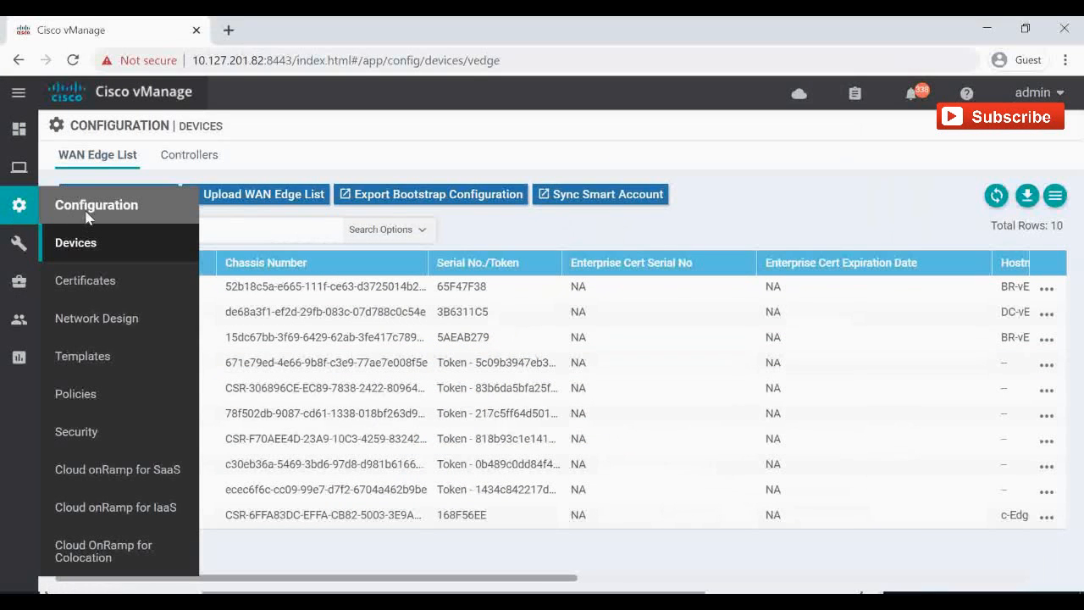
click(75, 394)
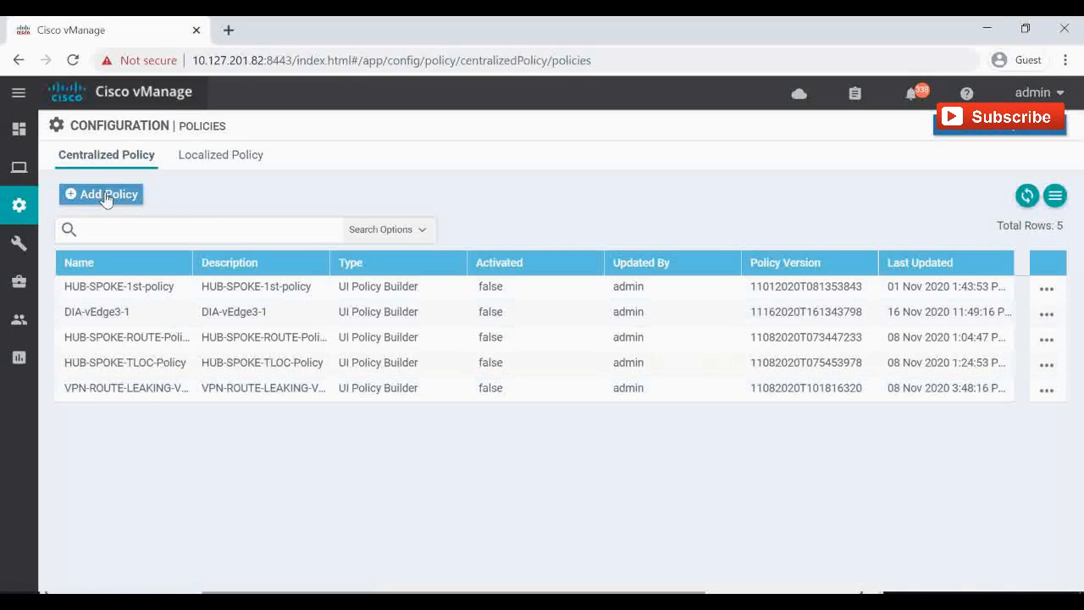
Start a new centralized policy and compare its data prefix lists with the cEdge-4 networks in the topology diagram.
click(103, 196)
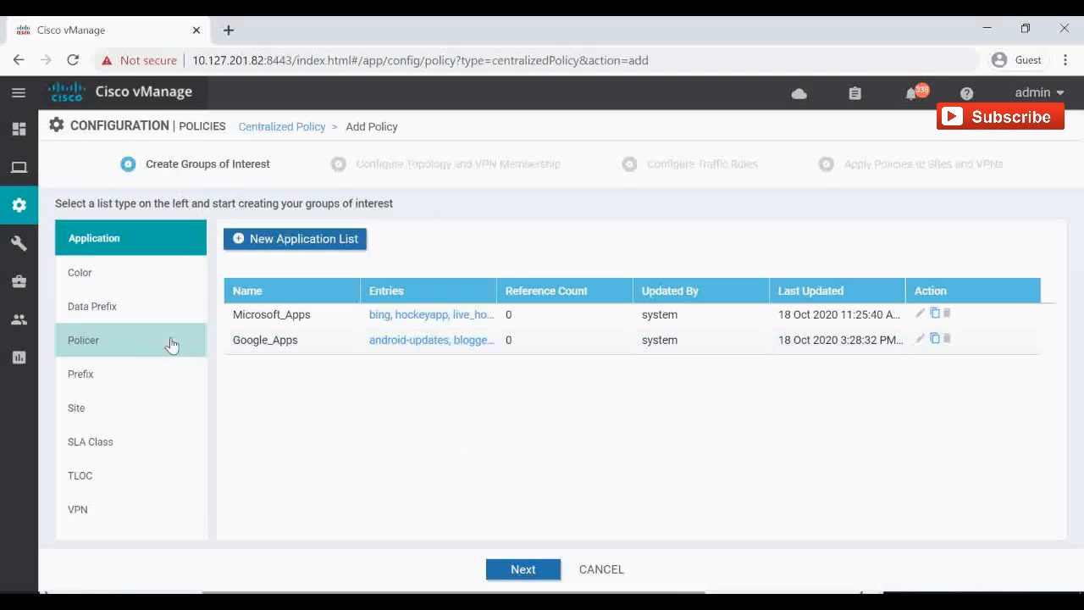
click(97, 308)
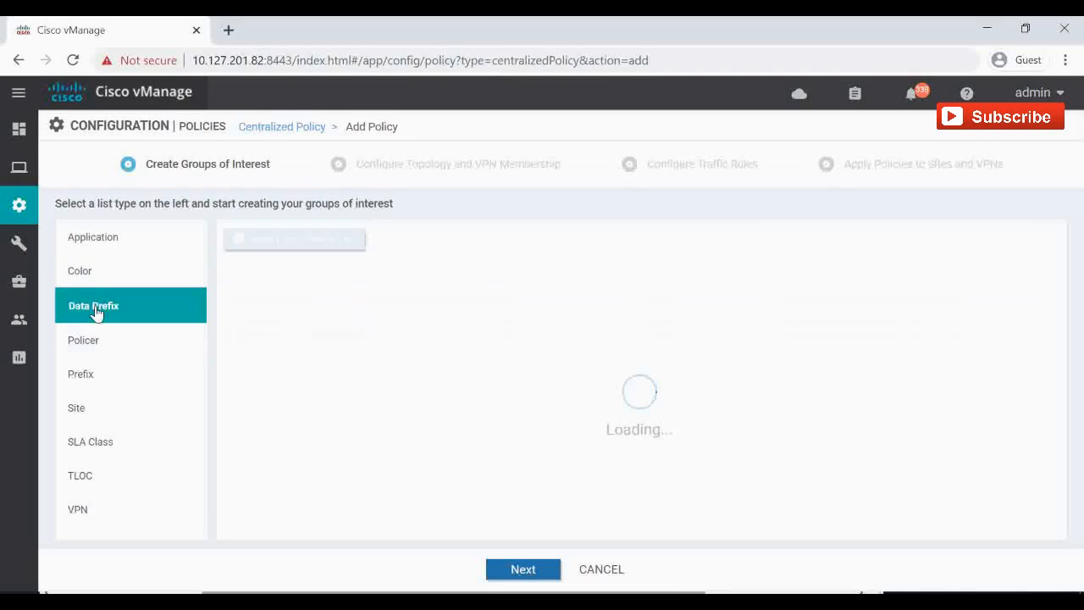
drag(280, 288, 386, 291)
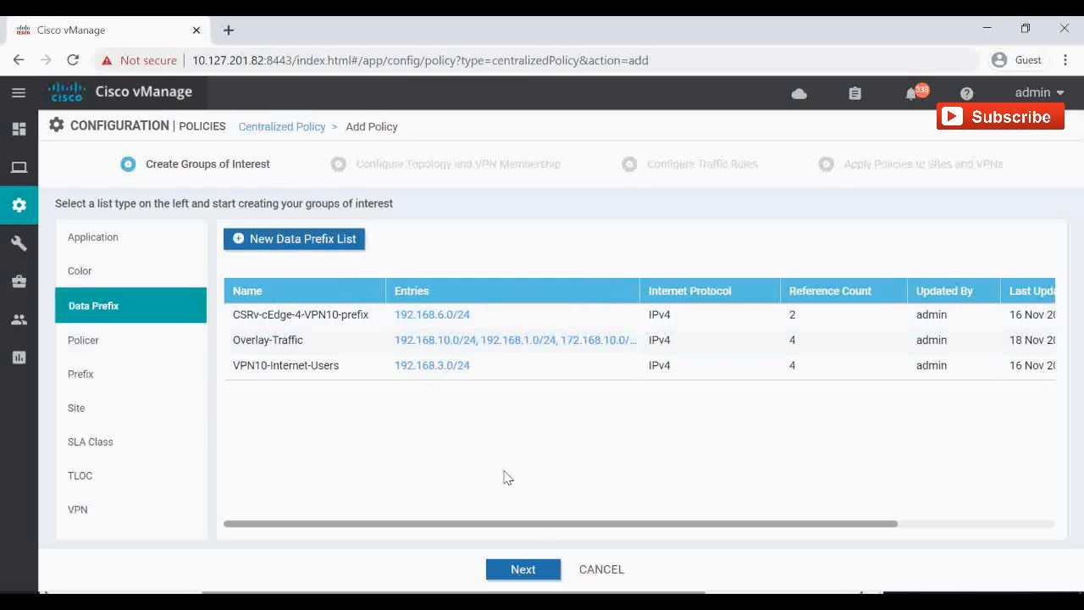
key(alt+Tab)
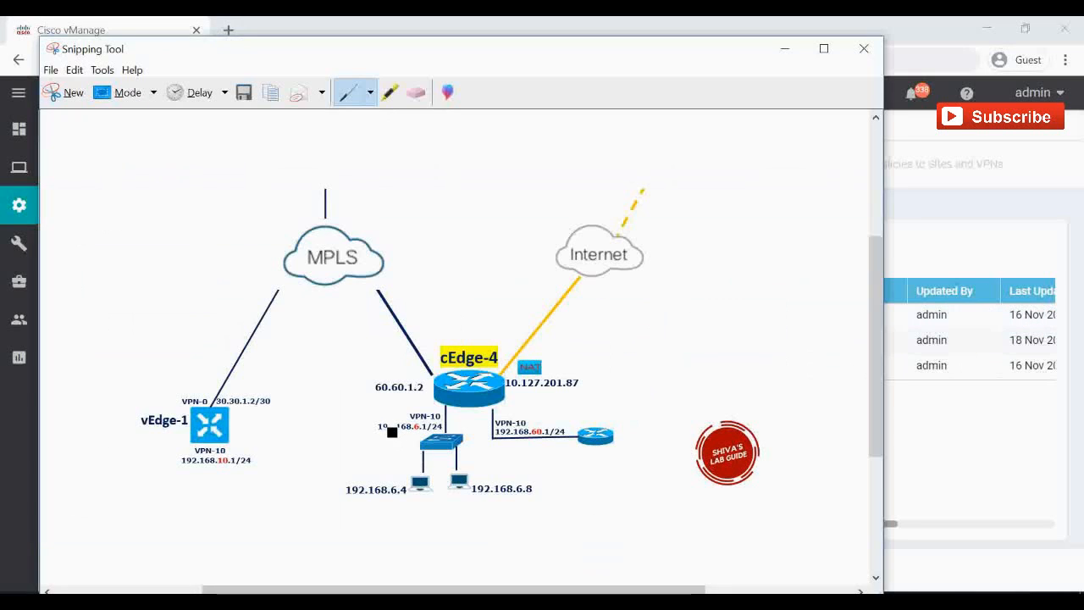
click(784, 49)
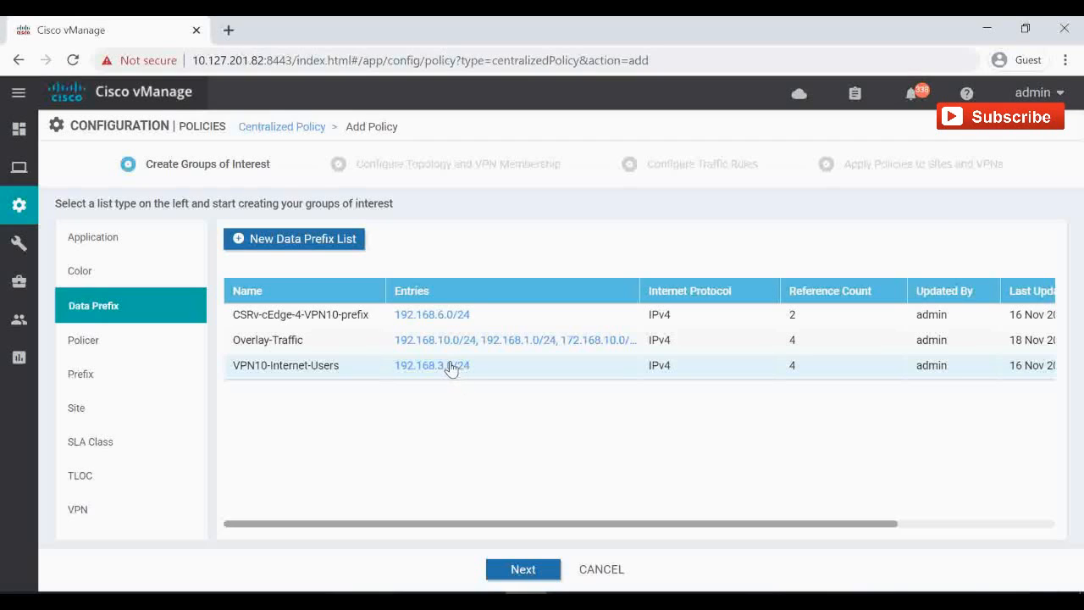
click(562, 599)
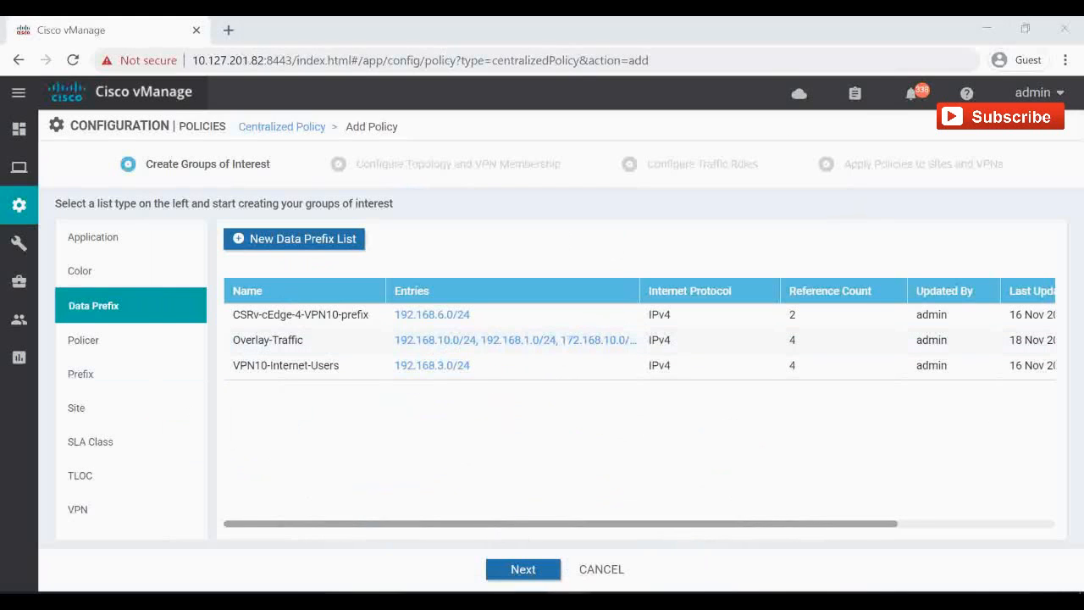
key(alt+Tab)
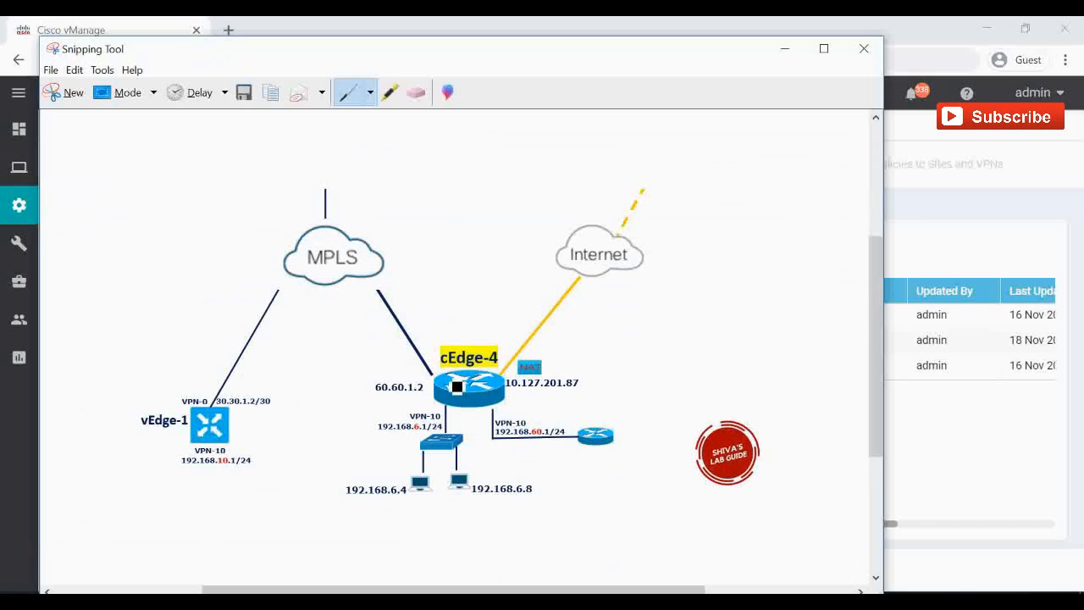
click(785, 49)
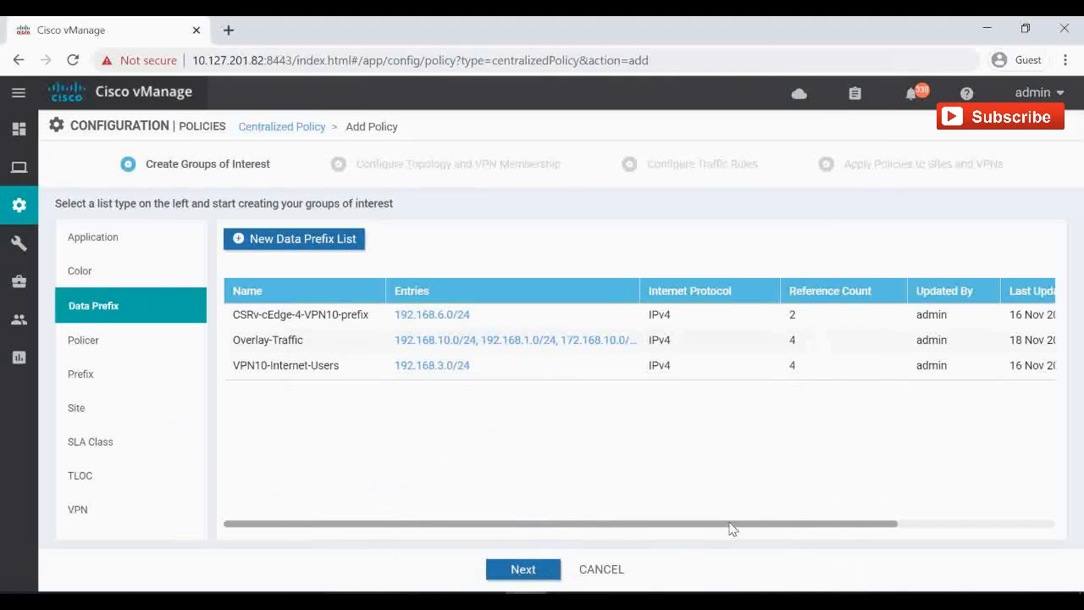
Open the Overlay-Traffic data prefix list, check its prefixes against the topology diagram and close it without saving.
drag(731, 527, 1006, 500)
click(1004, 340)
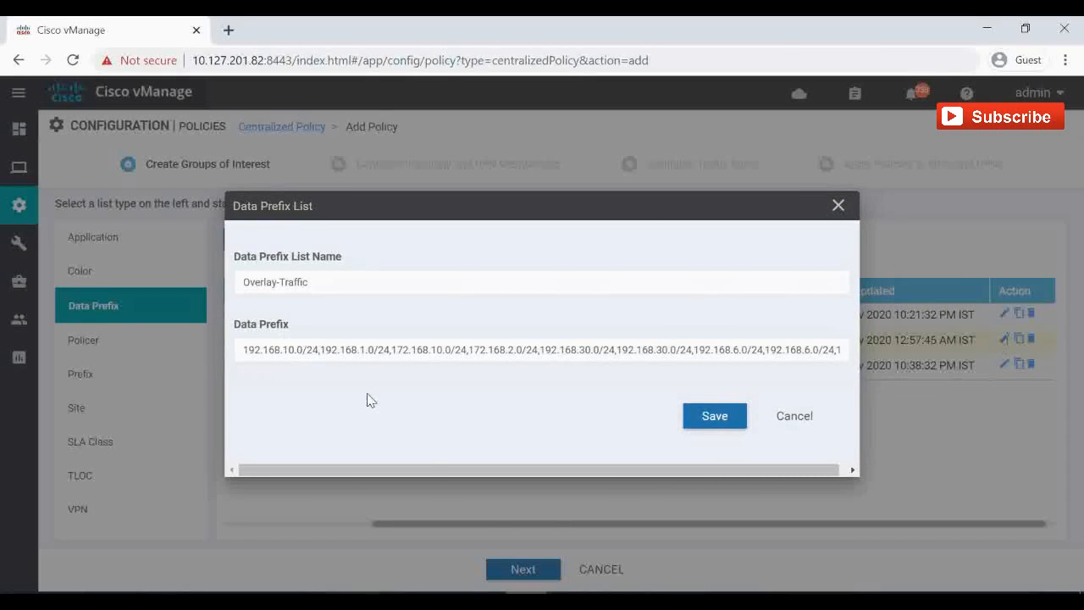
click(556, 592)
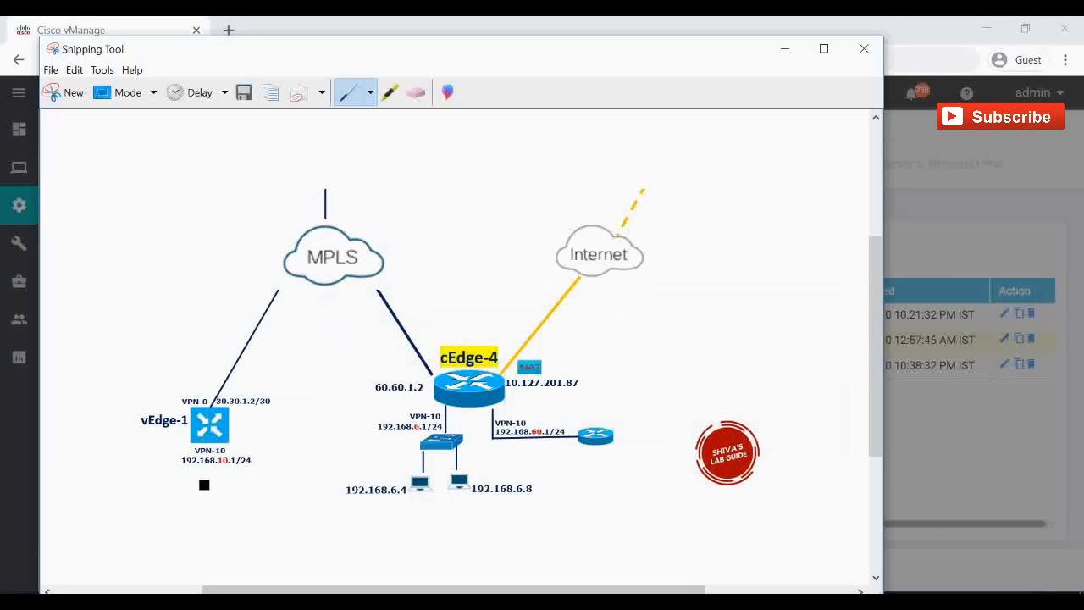
click(784, 48)
drag(366, 352, 857, 362)
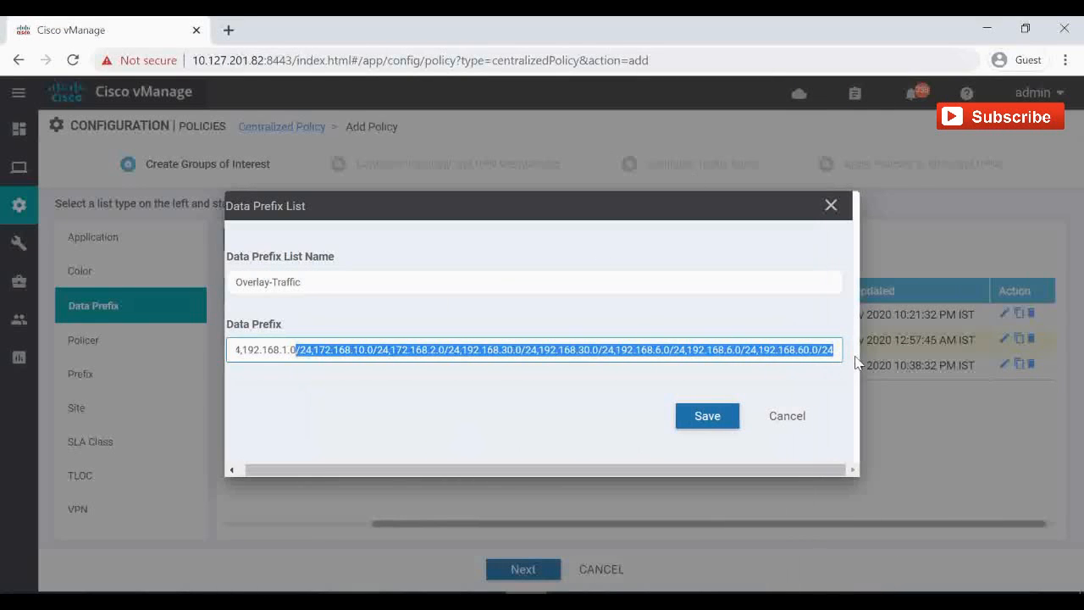
click(787, 415)
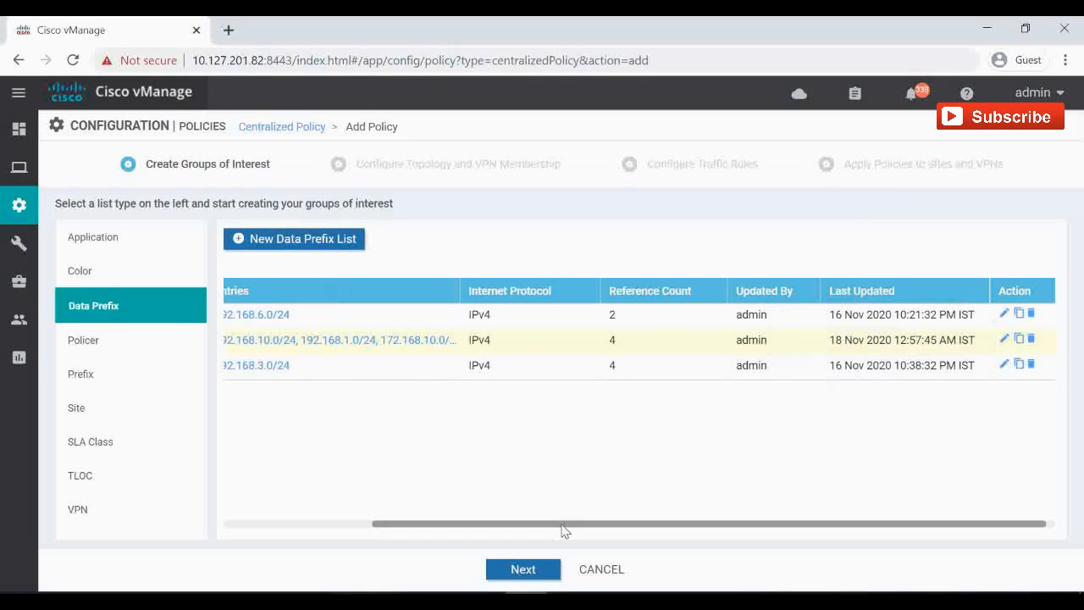
Review the site and VPN lists, and advance the policy past the topology stage to traffic rules without adding a topology.
click(78, 412)
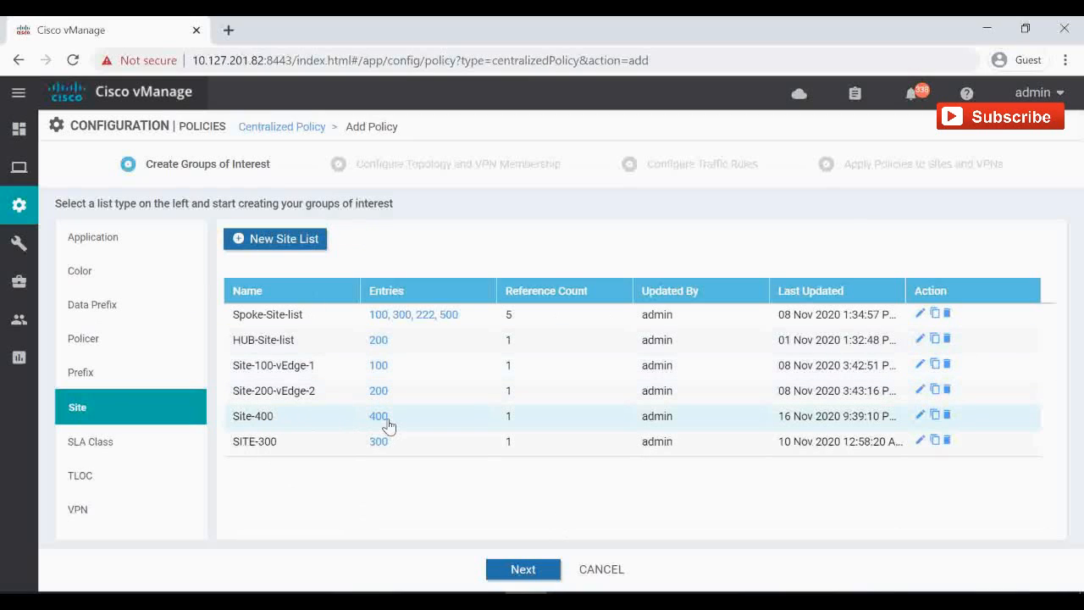
click(86, 511)
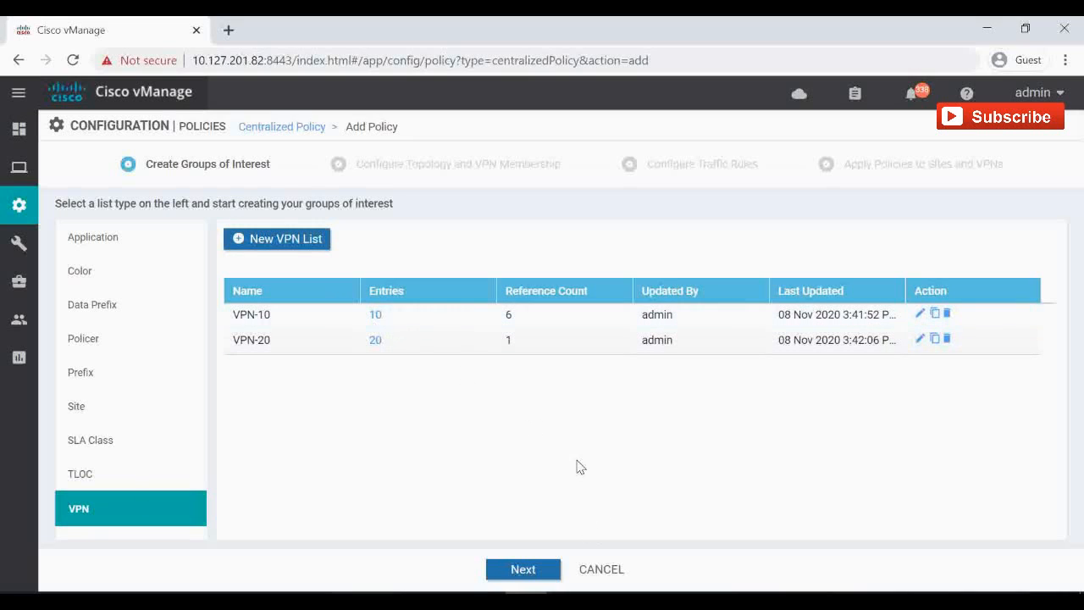
click(522, 569)
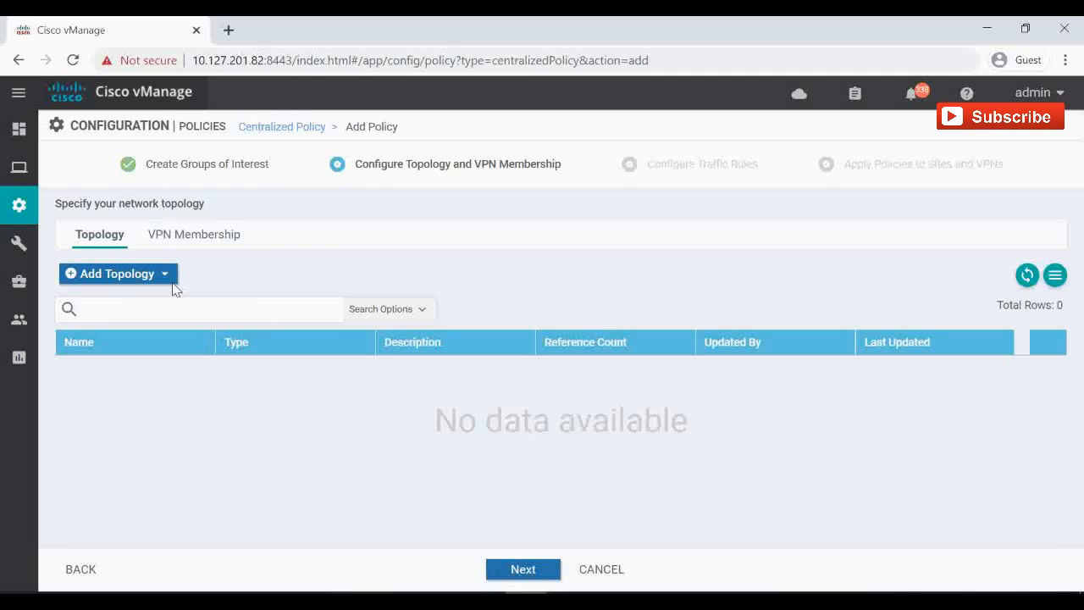
click(523, 569)
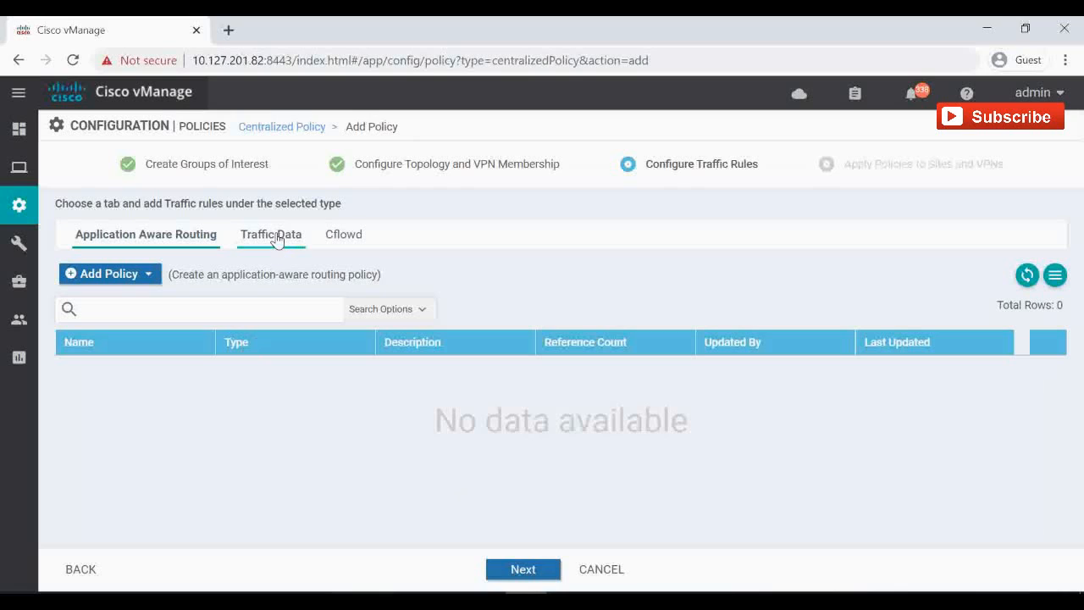
Create a new traffic data policy with c-Edge-4-DIA-Setup as both its name and description.
click(272, 237)
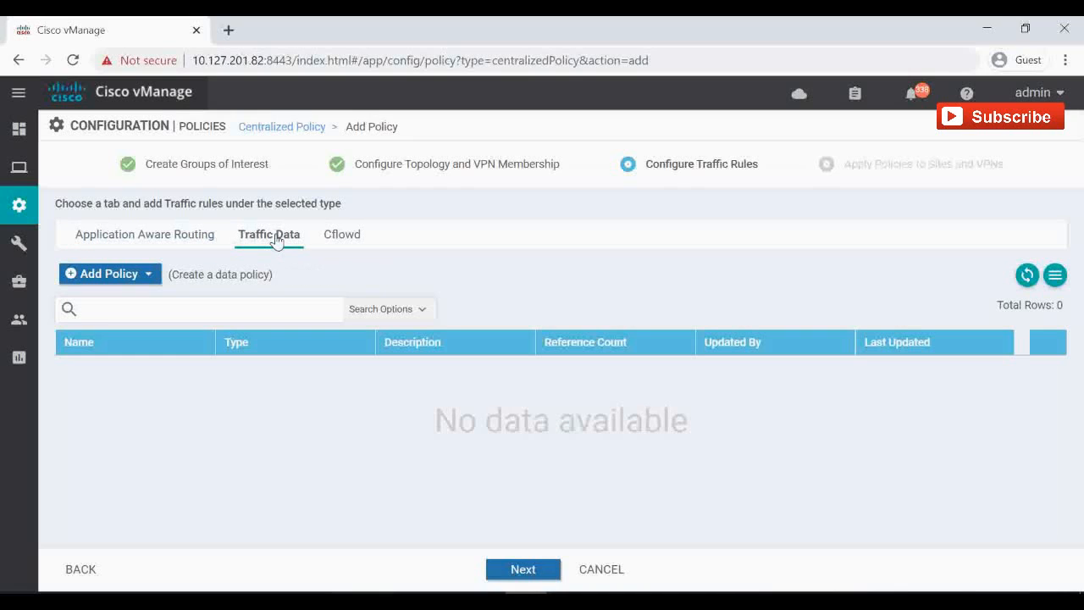
click(140, 273)
click(116, 303)
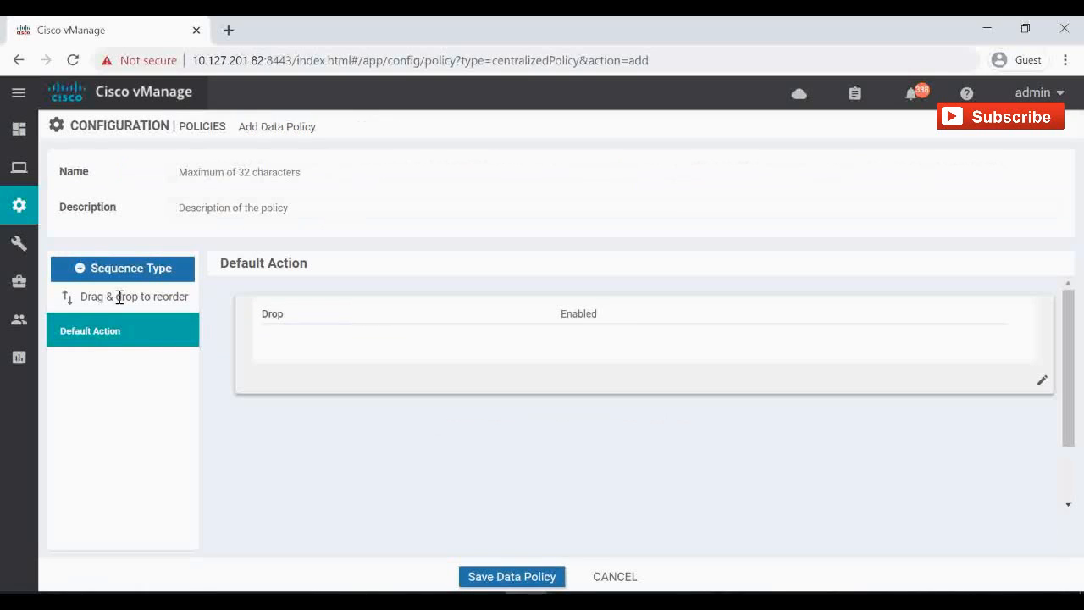
click(244, 172)
text(c-Edge-4-DIA-Setup)
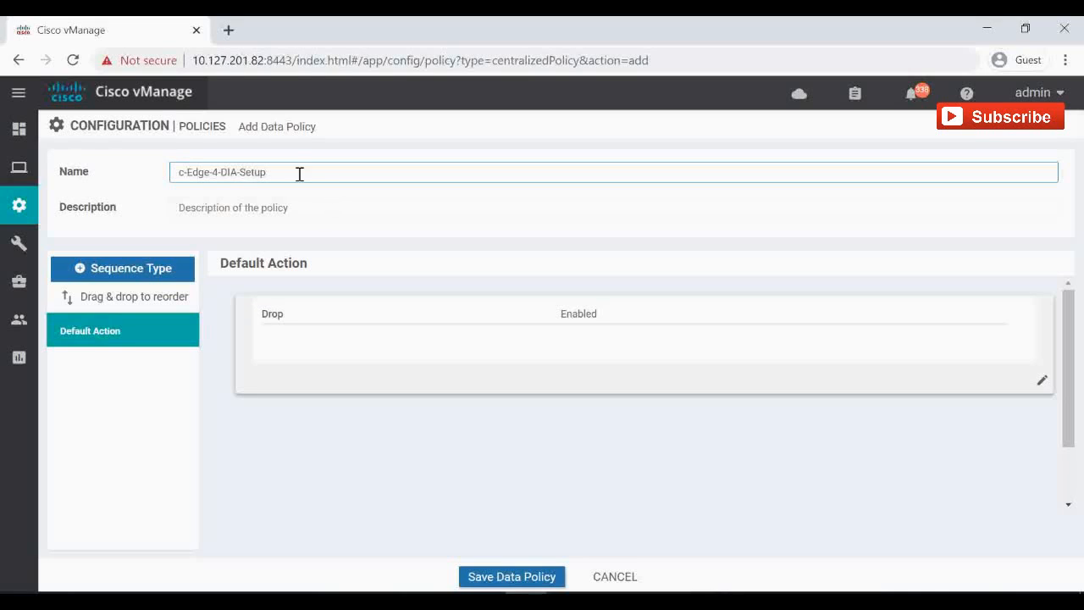
key(ctrl+a)
key(ctrl+c)
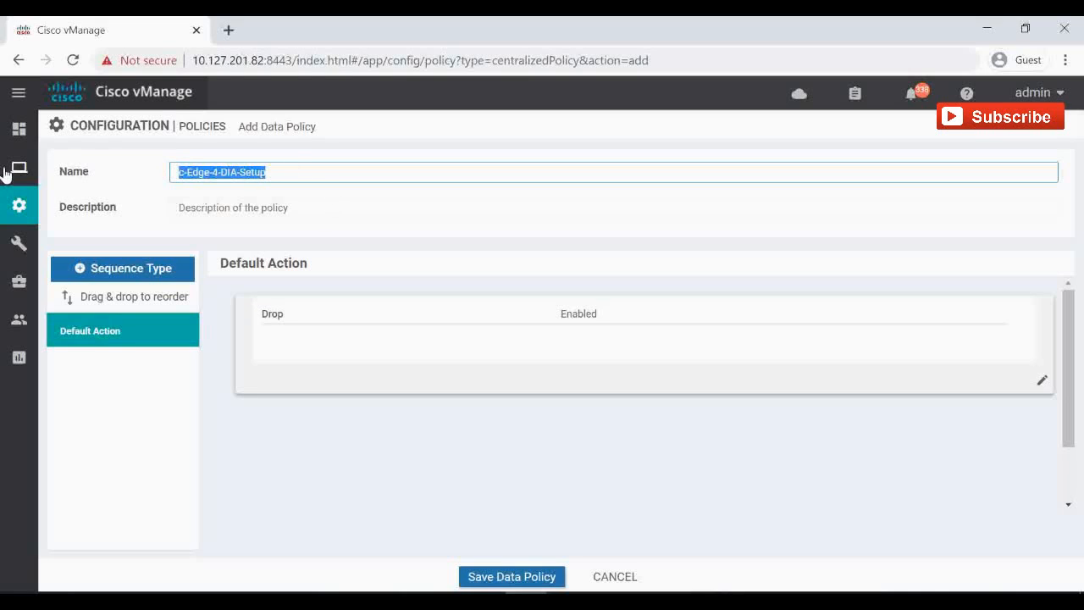
click(262, 208)
key(ctrl+v)
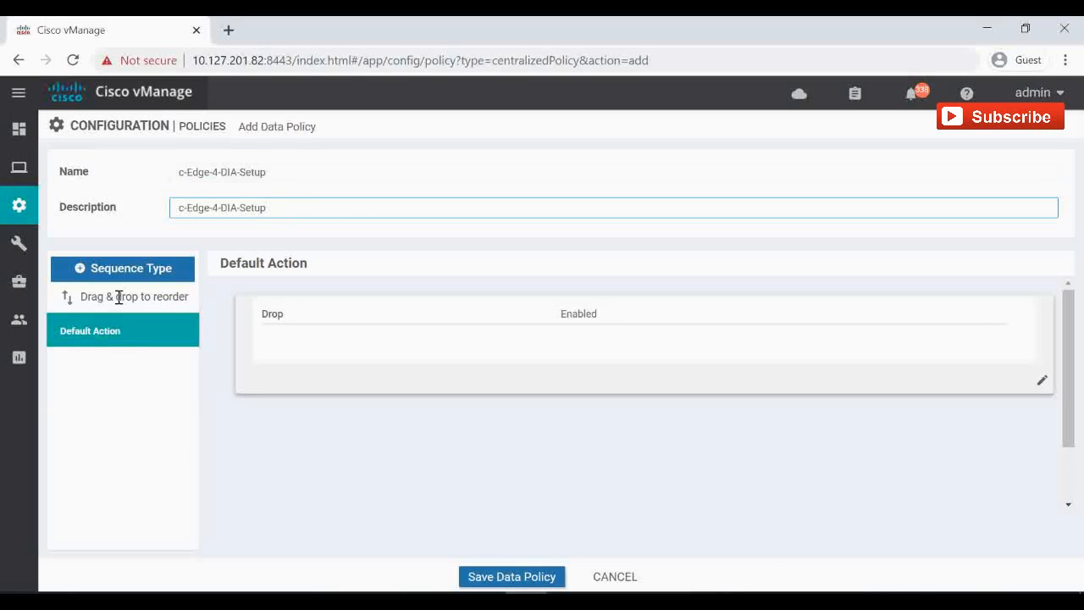
Add a custom sequence with a rule that matches the Overlay-Traffic destination data prefix list.
click(105, 271)
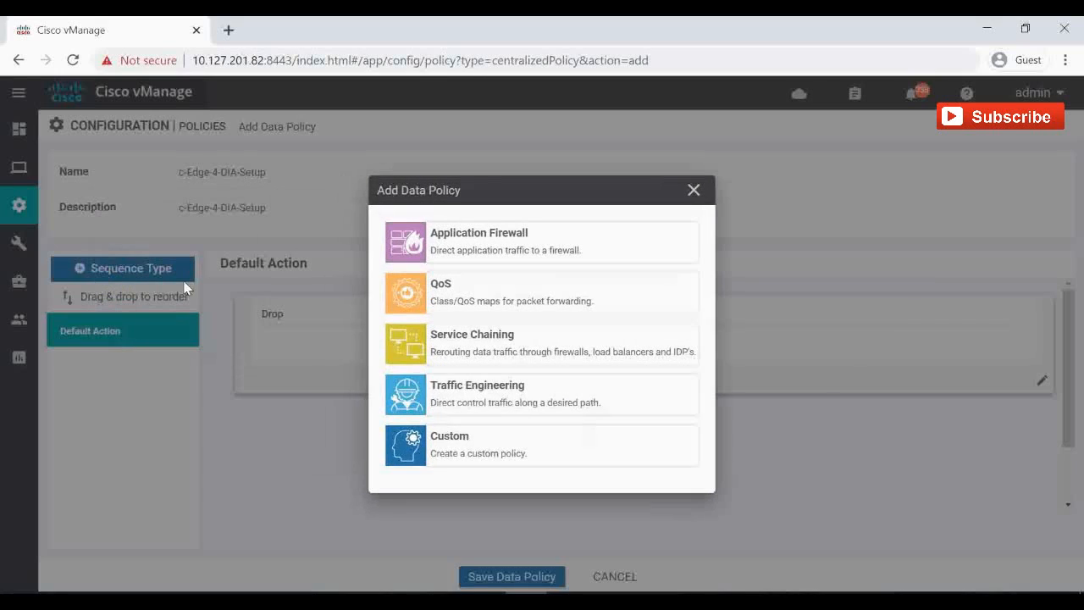
click(476, 447)
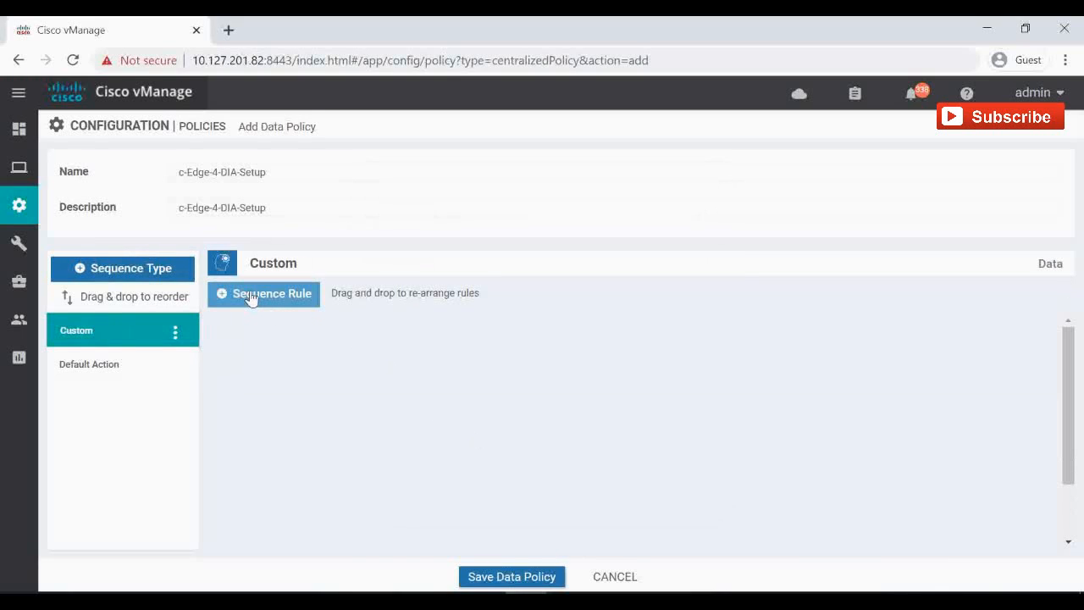
click(250, 296)
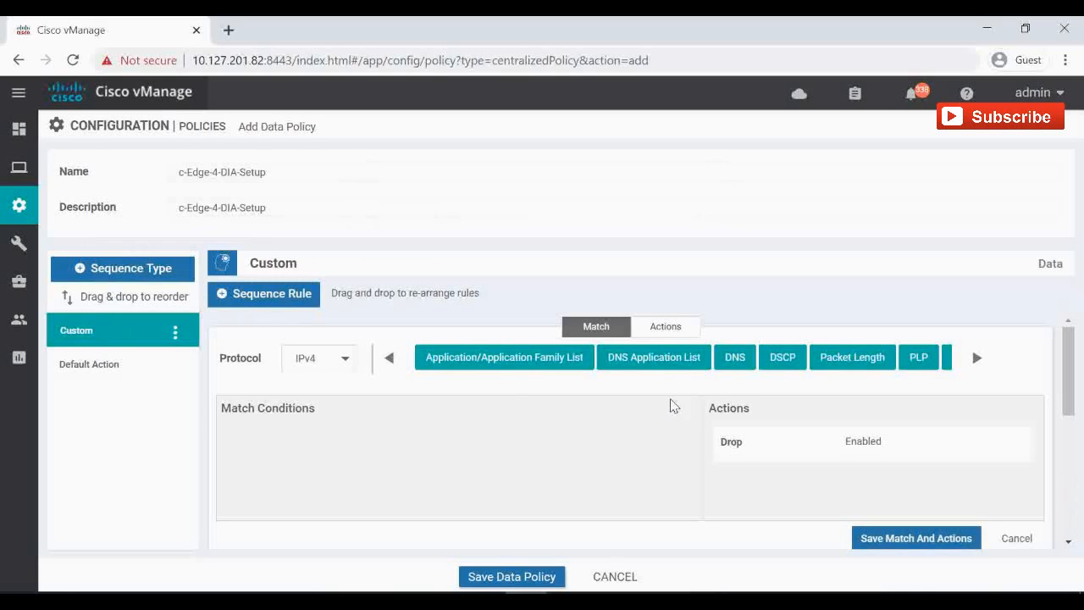
click(975, 359)
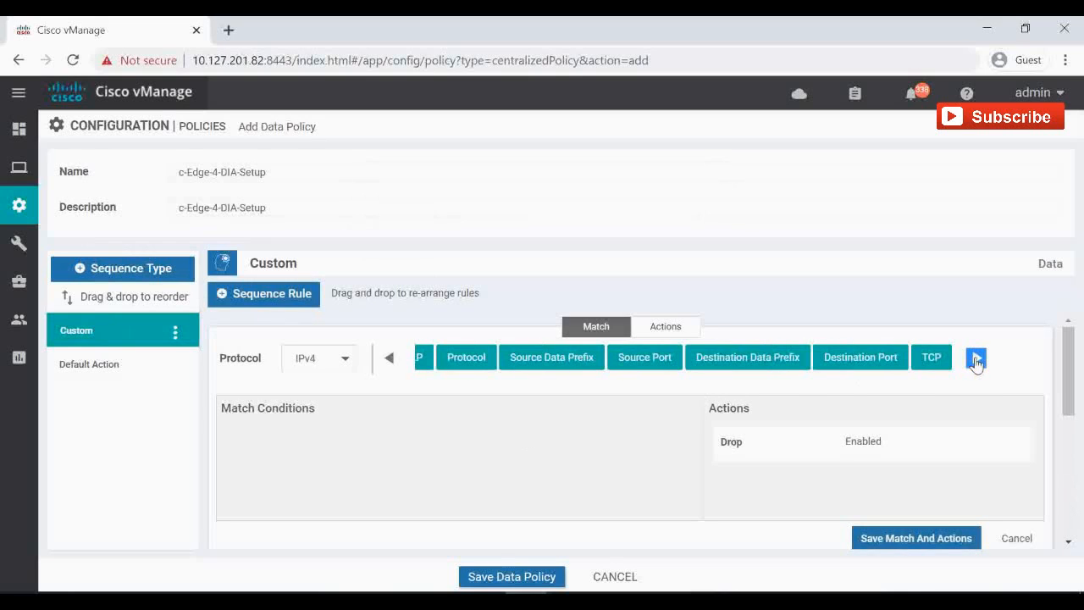
click(755, 358)
click(343, 464)
scroll(344, 462, down, 1)
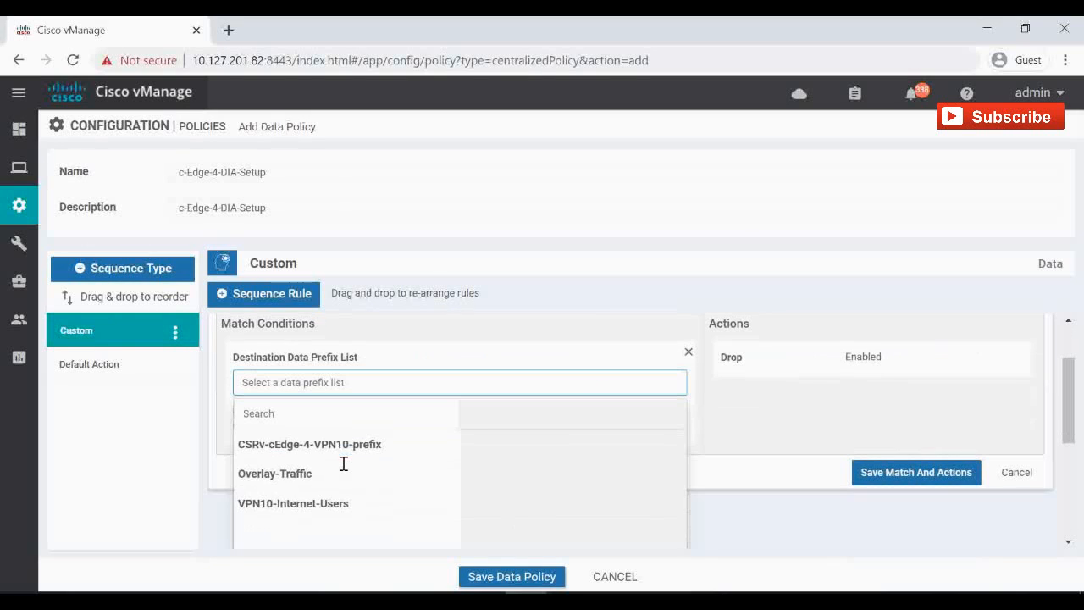
click(298, 477)
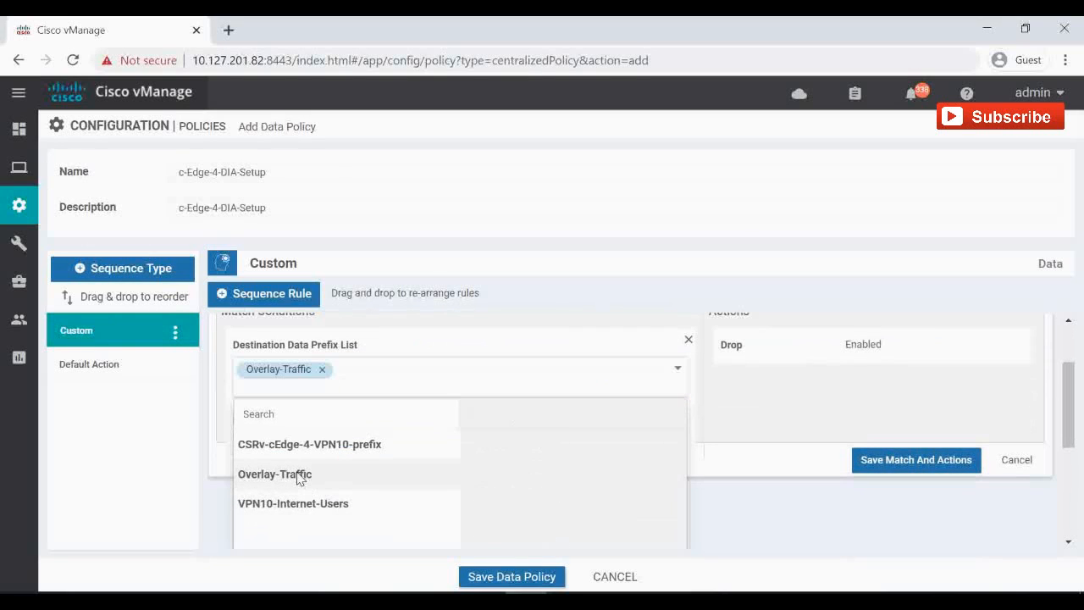
click(784, 403)
Set the Overlay-Traffic rule's action to Accept, check the topology diagram, and save the rule's match and actions.
scroll(624, 416, up, 1)
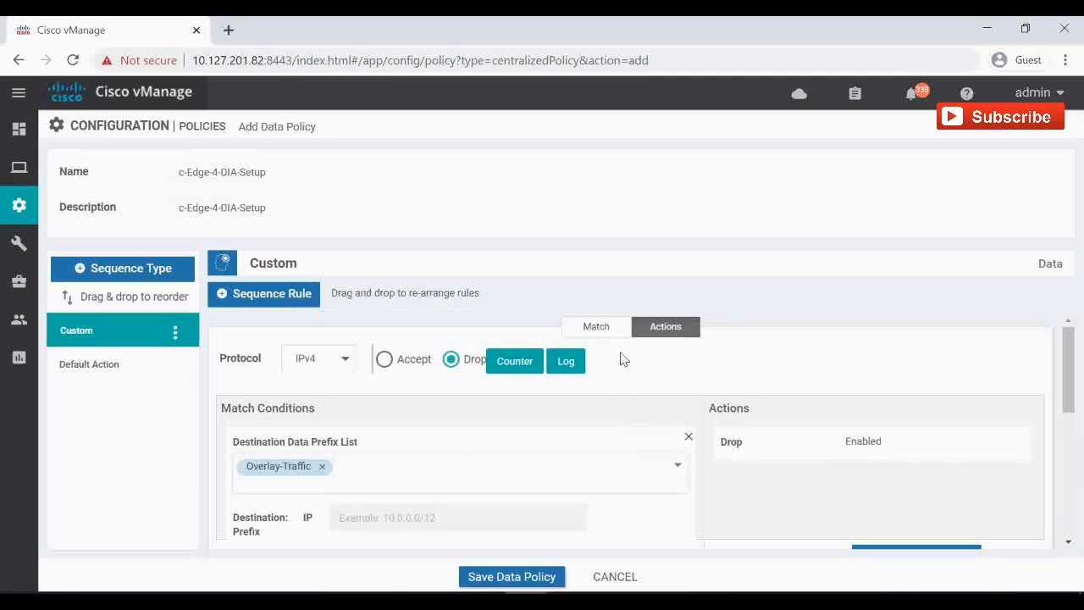
click(384, 359)
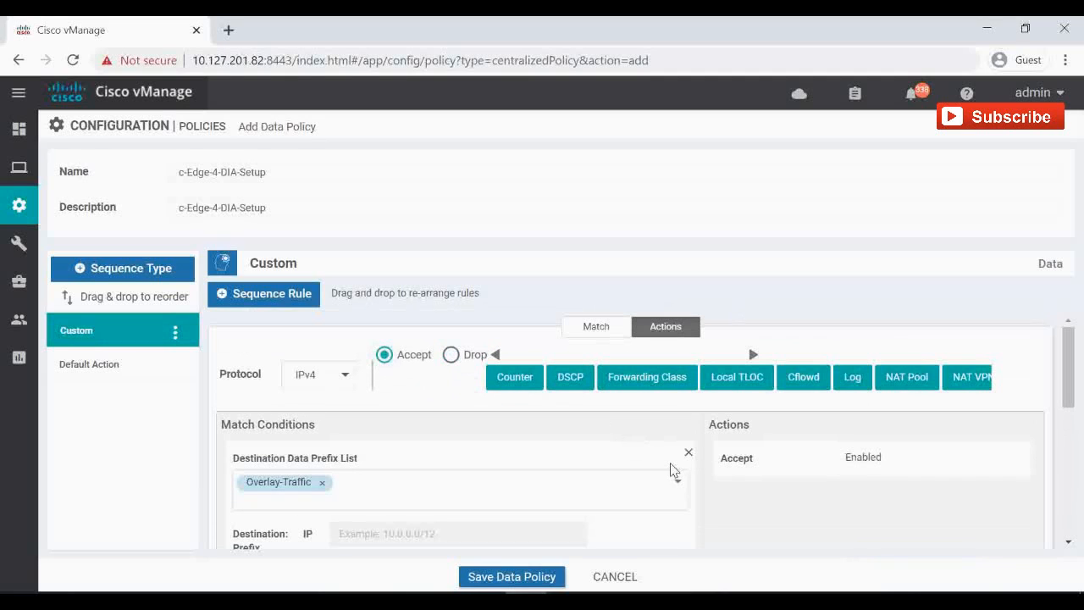
scroll(667, 470, down, 1)
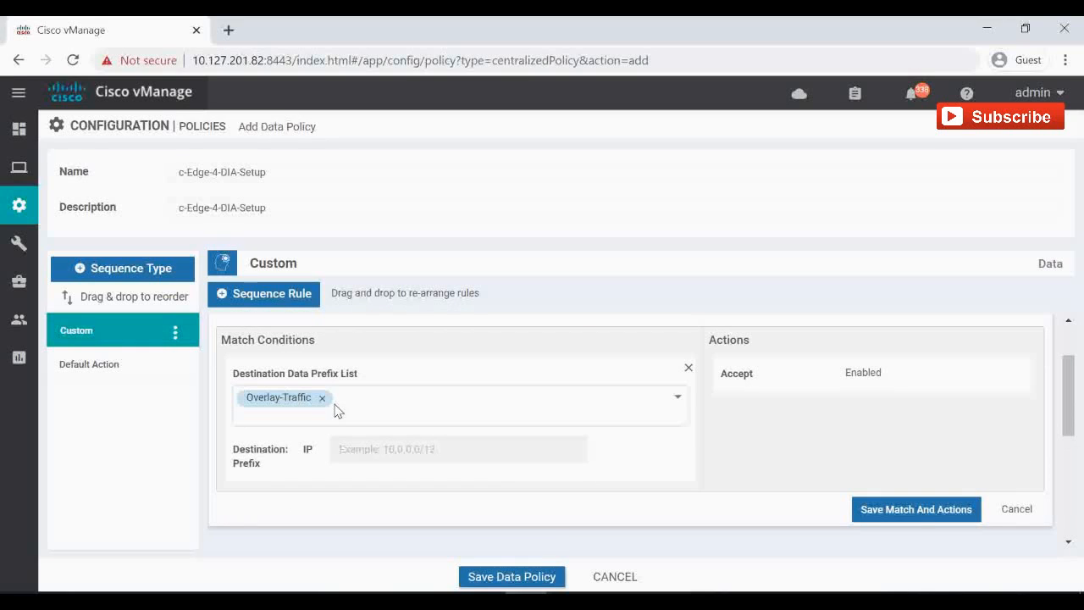
click(566, 600)
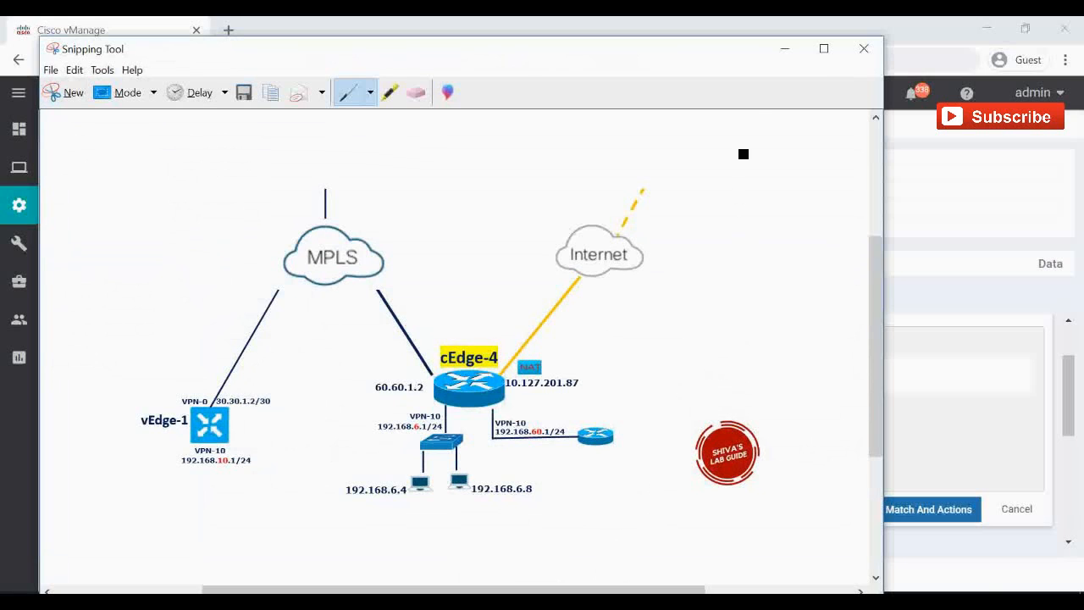
click(783, 51)
scroll(625, 419, up, 1)
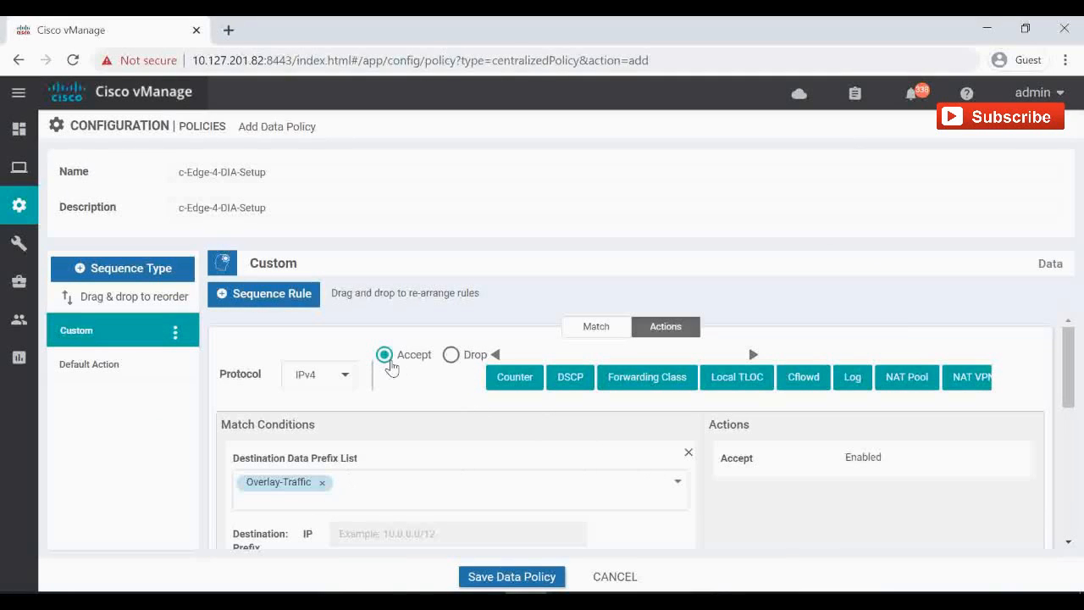
scroll(773, 479, down, 2)
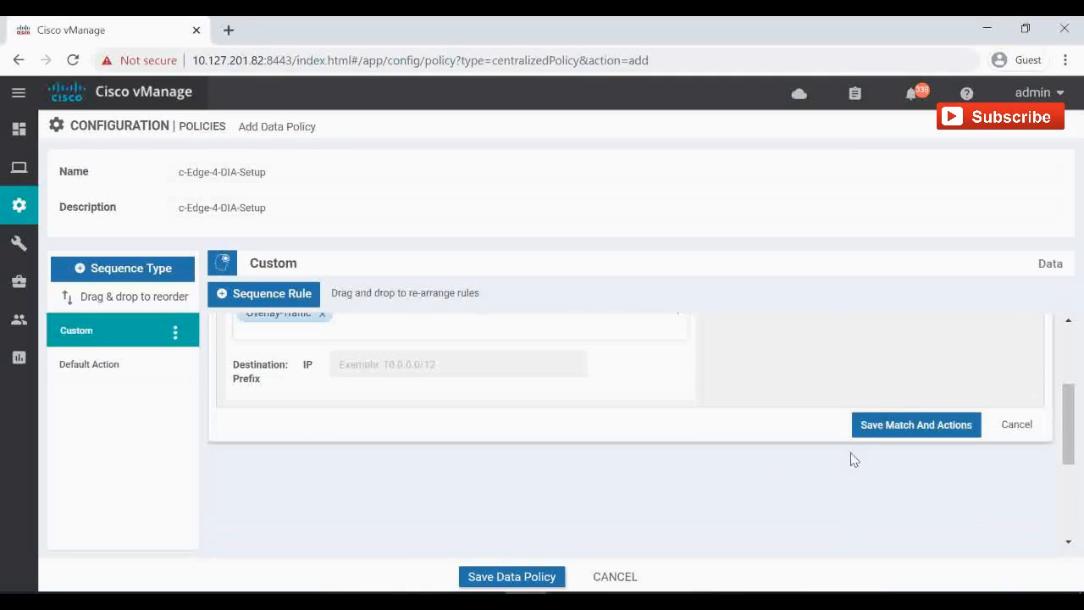
click(892, 429)
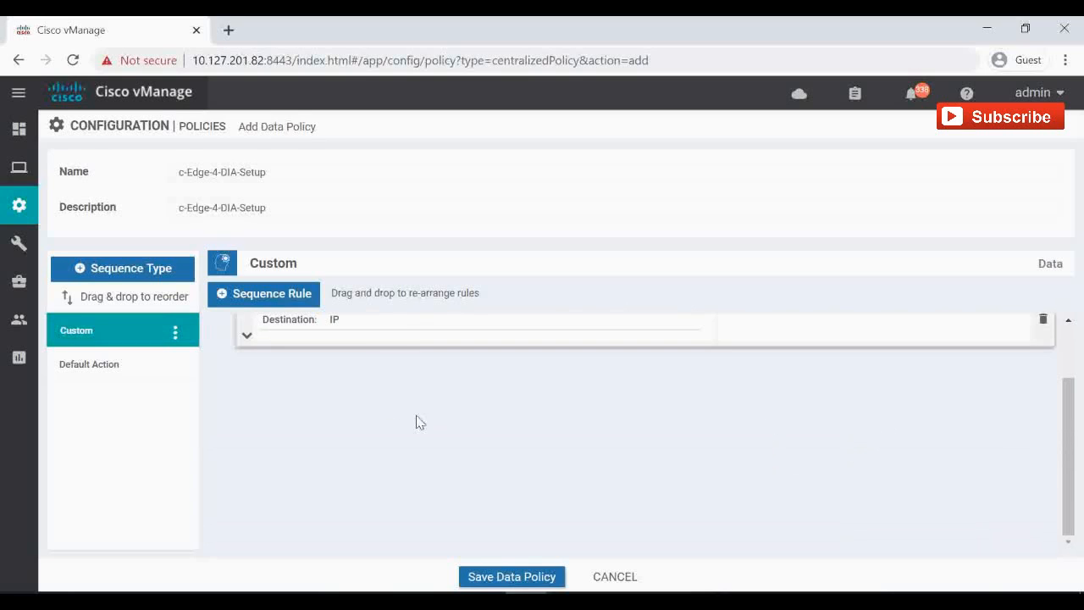
Add a second rule to the custom sequence that matches the CSRv-cEdge-4-VPN10-prefix source data prefix list.
click(259, 295)
click(974, 358)
click(973, 358)
click(726, 363)
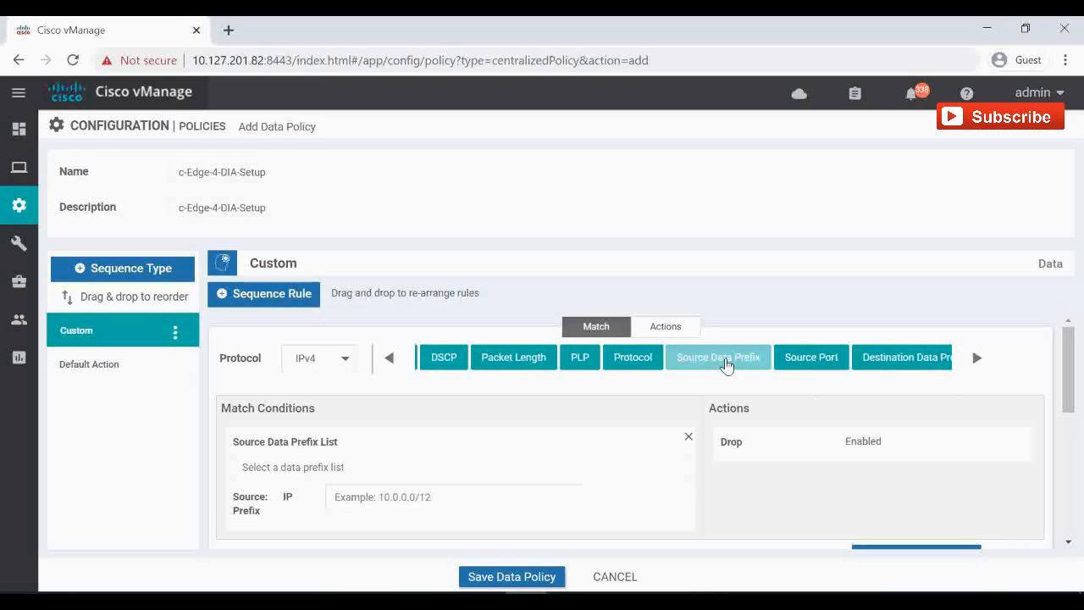
click(361, 462)
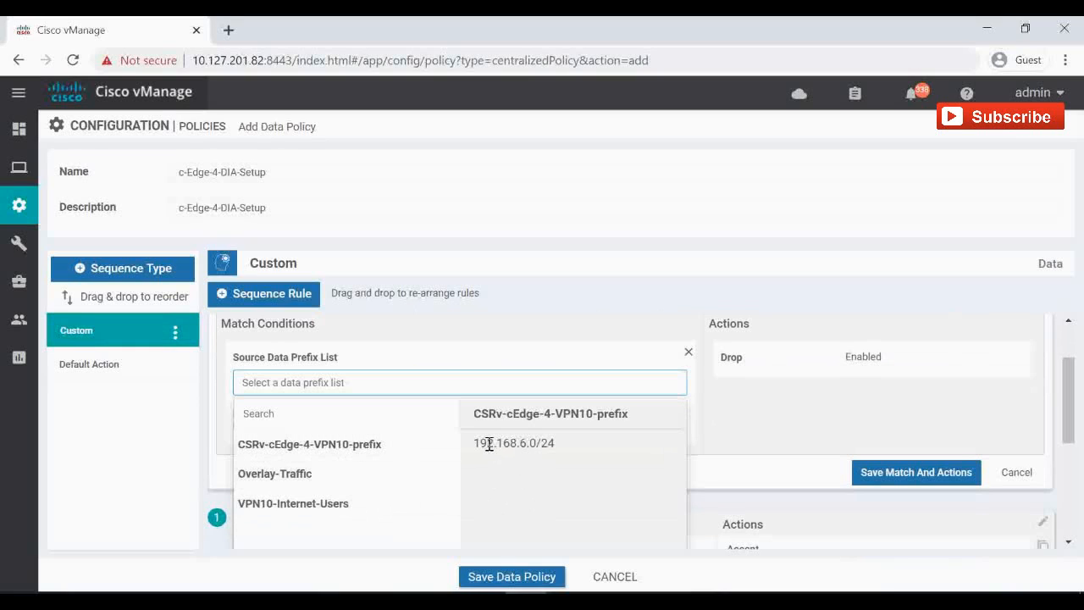
click(530, 442)
click(361, 443)
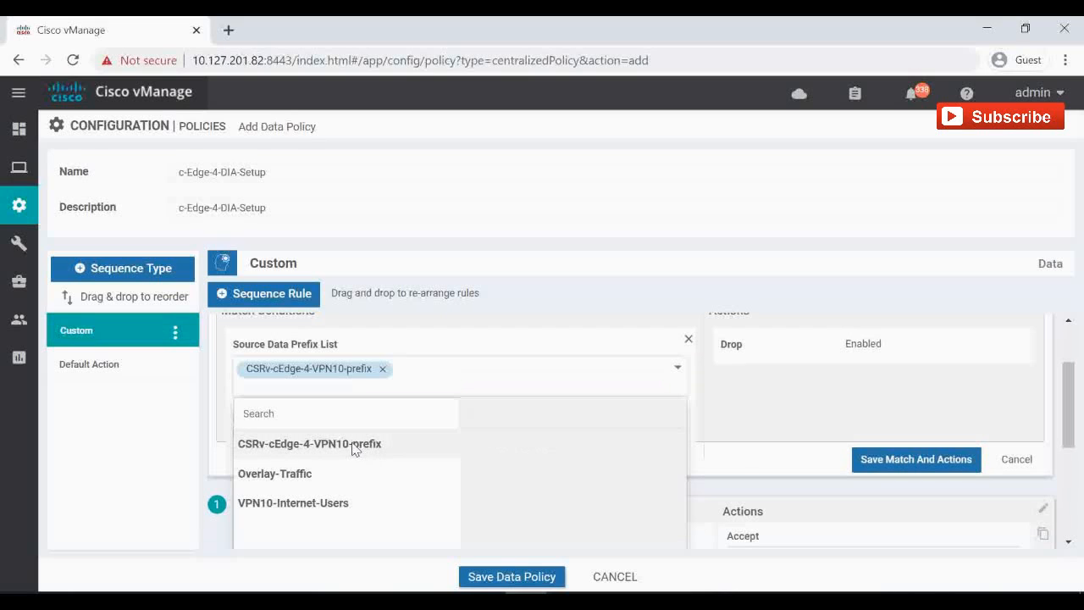
click(711, 403)
Set the second rule's action to Accept with NAT VPN 0, check the topology diagram, and save the match and actions.
scroll(720, 419, up, 1)
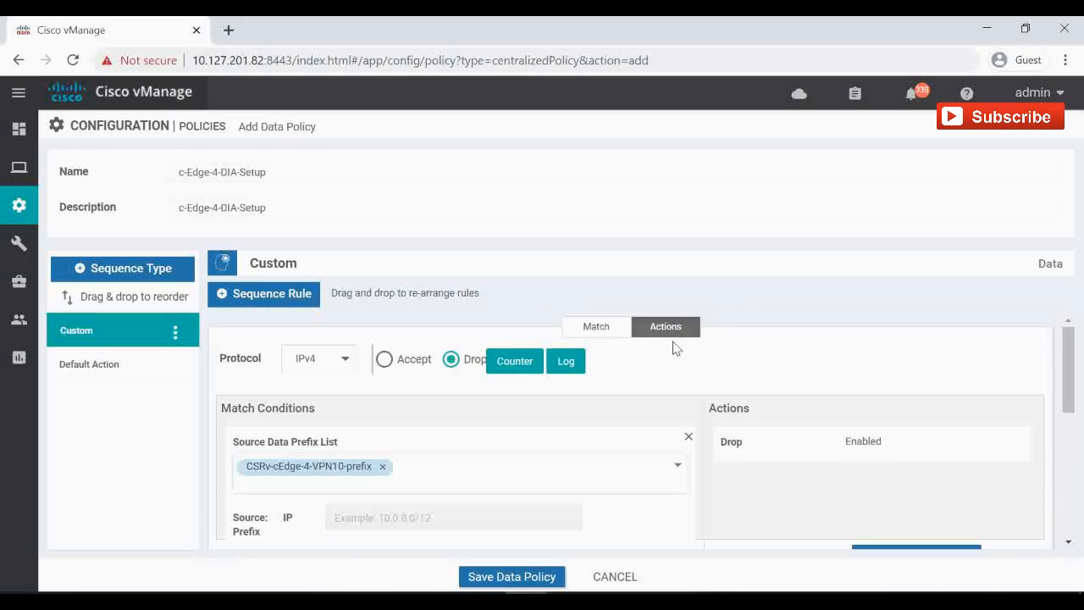
click(384, 362)
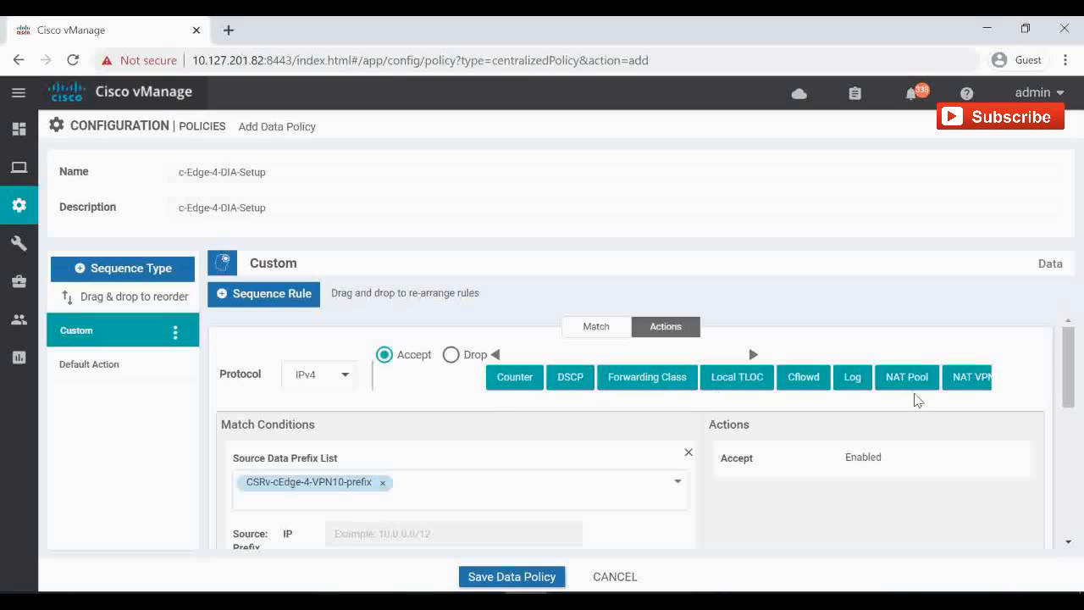
click(973, 378)
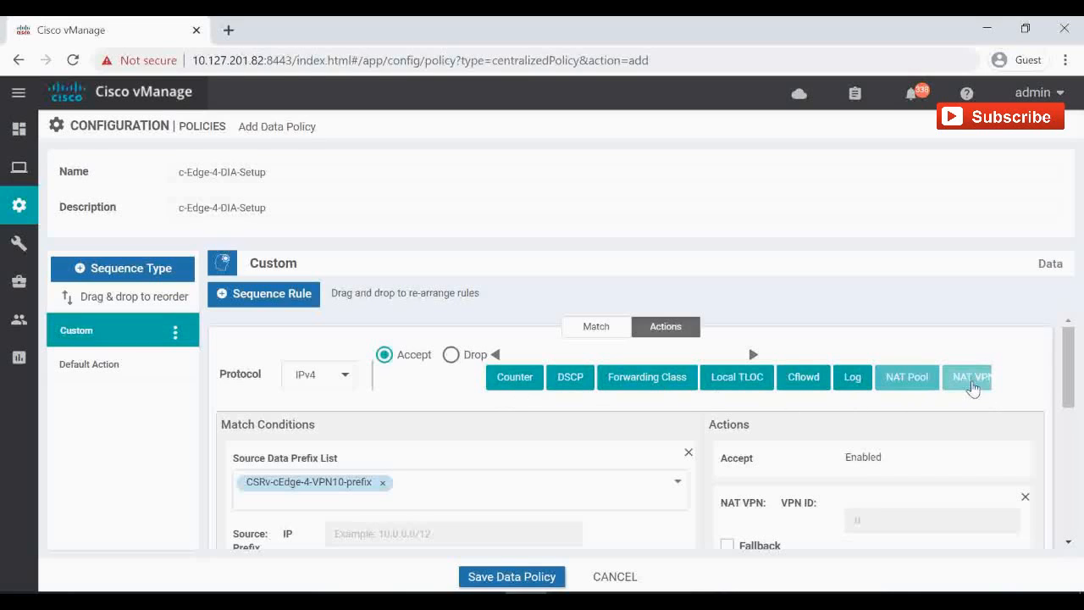
scroll(819, 454, down, 1)
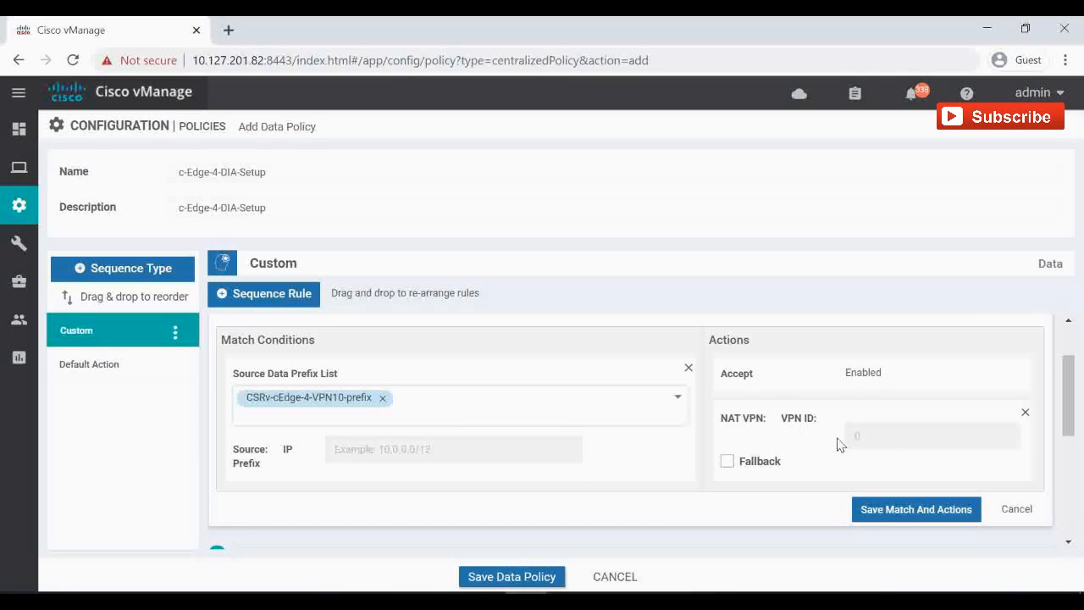
click(569, 600)
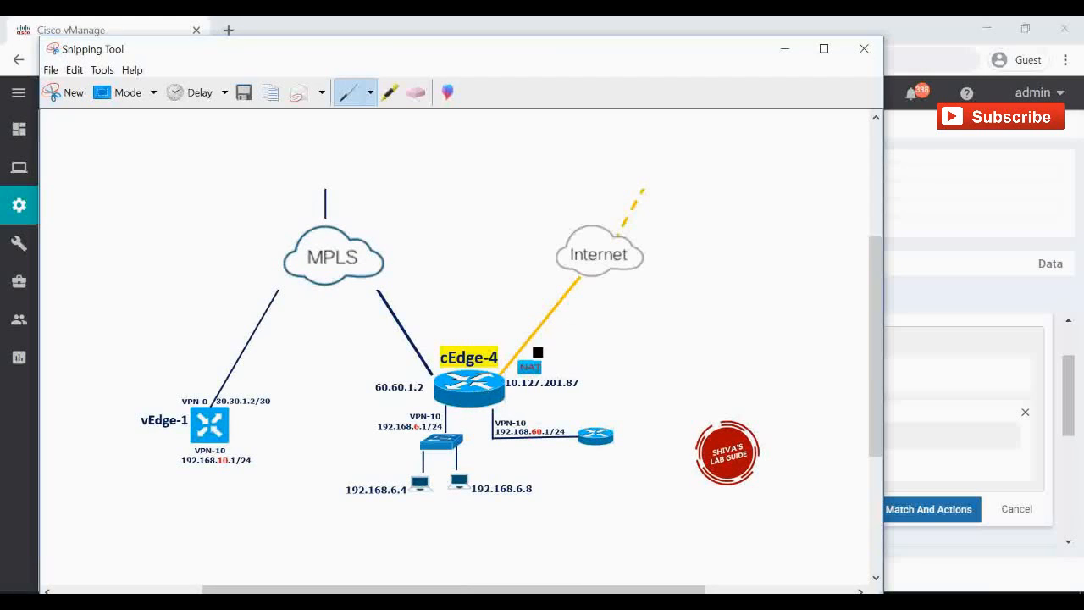
click(784, 49)
scroll(521, 404, down, 2)
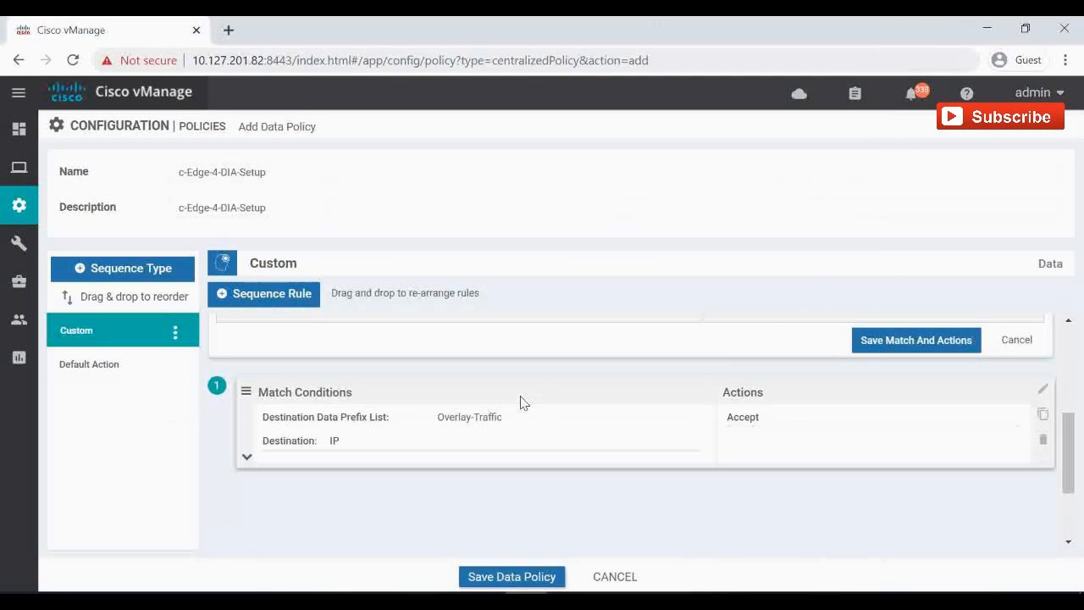
scroll(520, 404, up, 1)
click(880, 426)
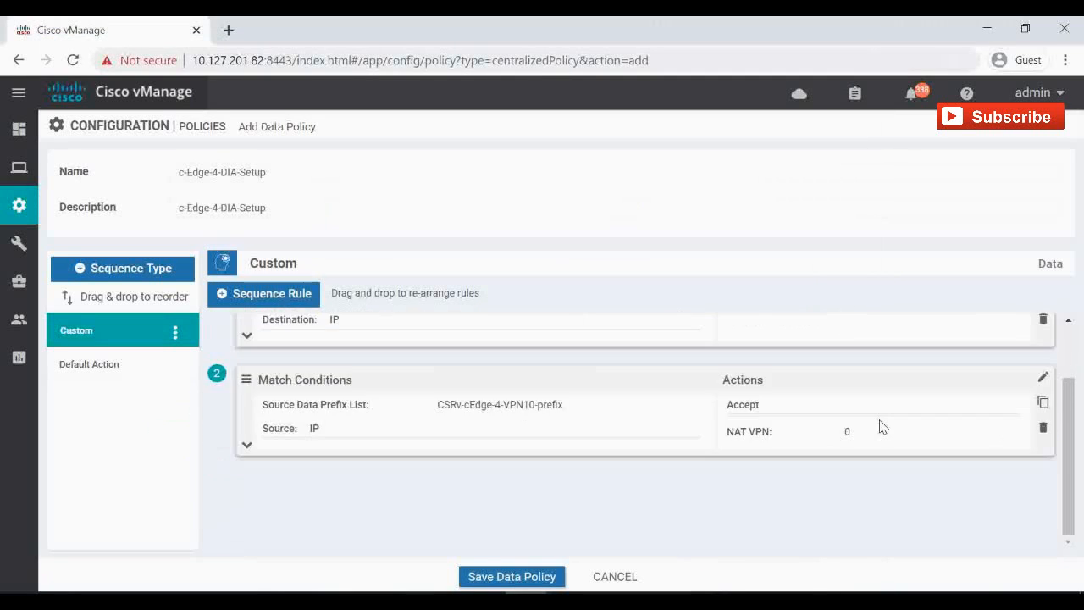
Add a third sequence rule that matches the CSRv-cEdge-4-VPN10-prefix source data prefix list.
click(285, 292)
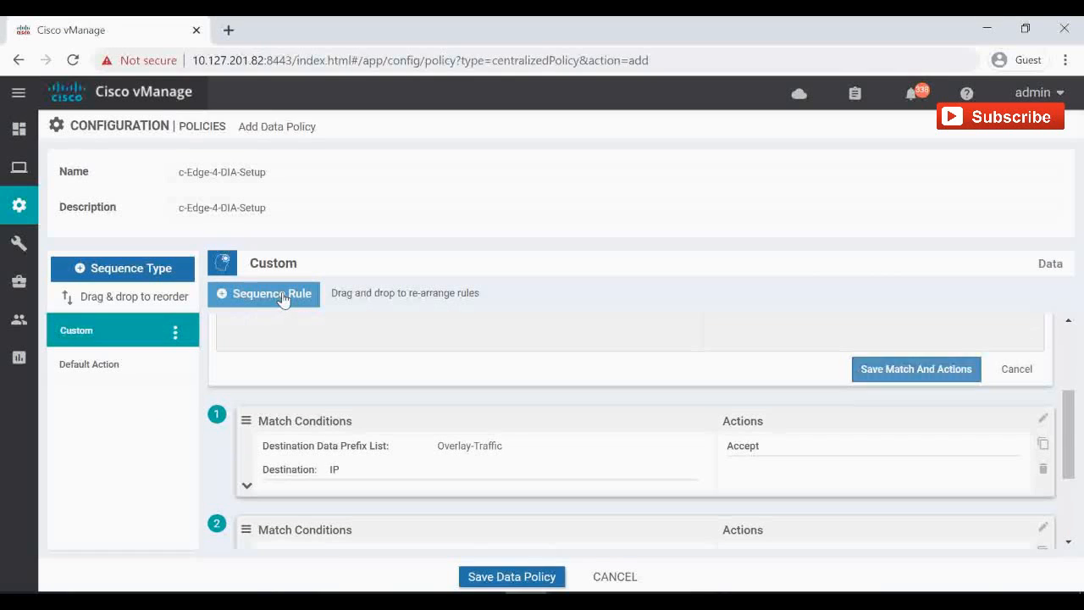
scroll(503, 483, up, 3)
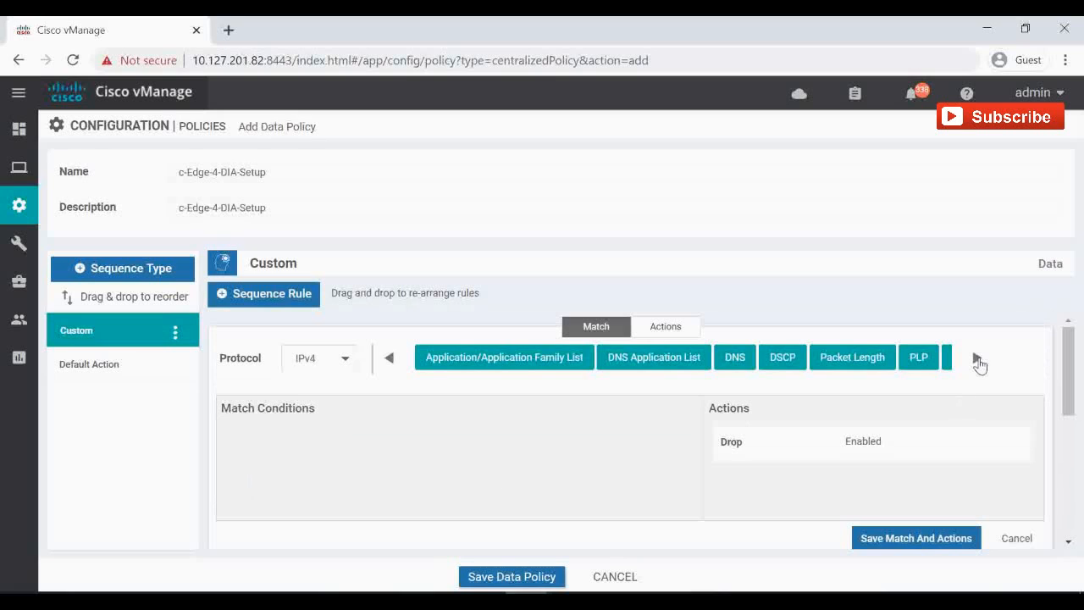
click(977, 357)
click(897, 358)
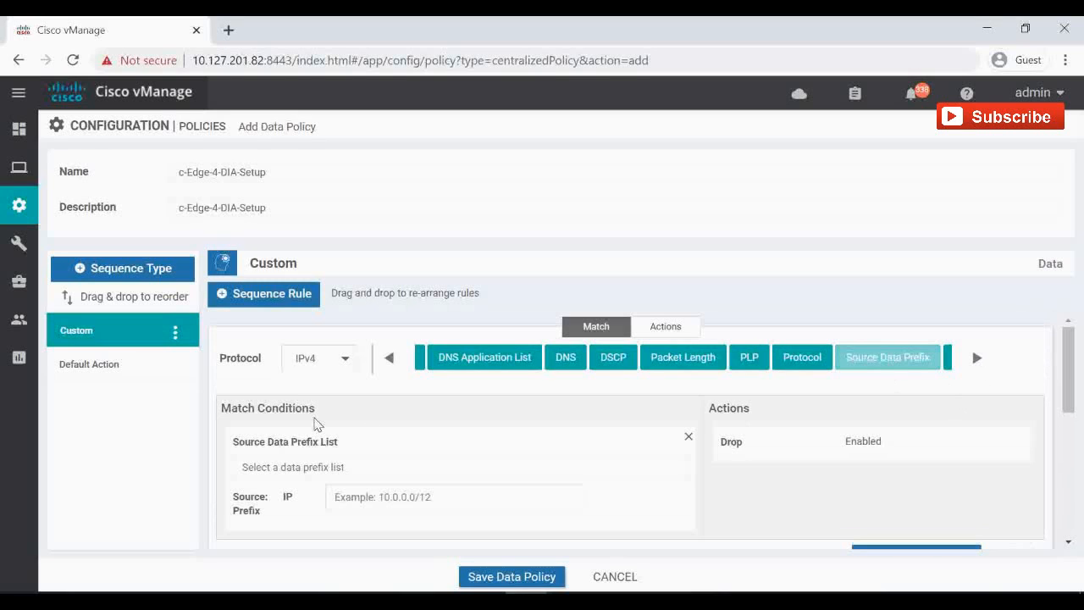
click(326, 465)
scroll(327, 468, down, 2)
click(322, 450)
scroll(747, 402, up, 2)
Set the third rule's action to Accept and add NAT VPN and Local TLOC actions to it.
click(668, 333)
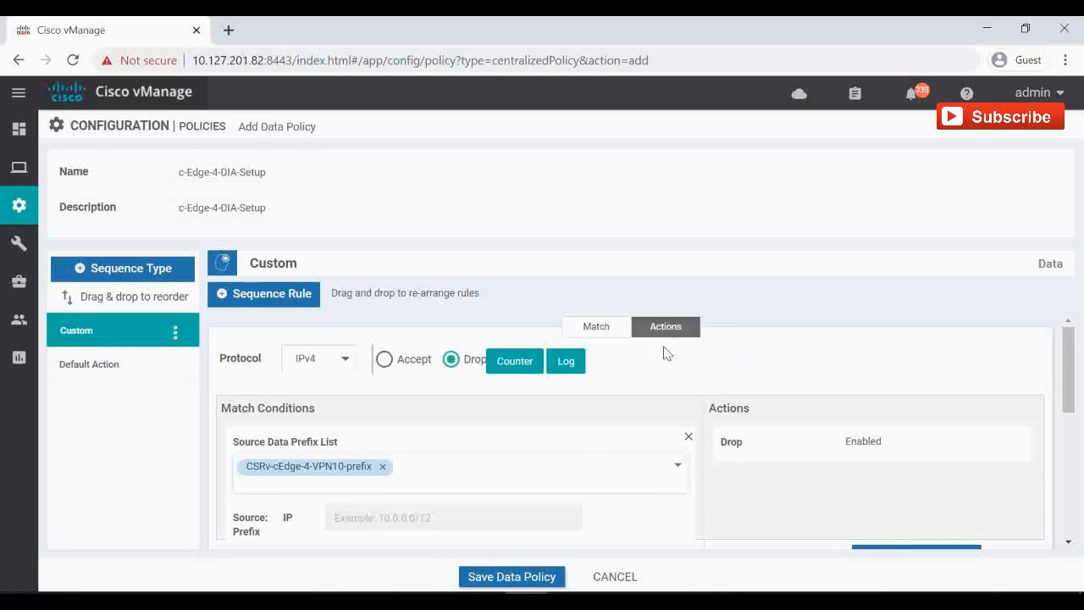
click(384, 359)
click(967, 377)
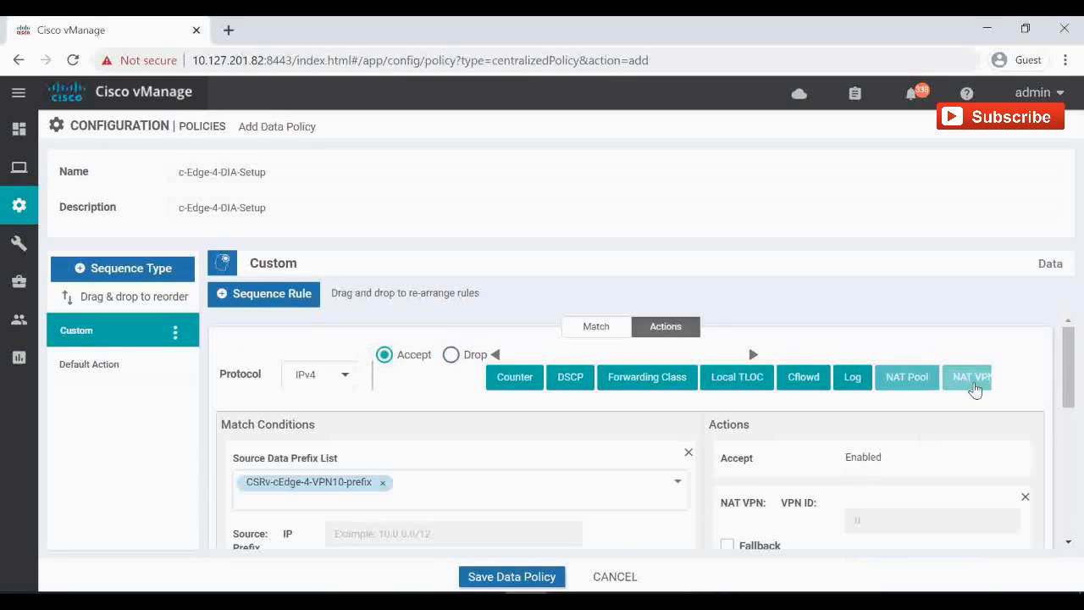
click(733, 380)
scroll(885, 440, down, 3)
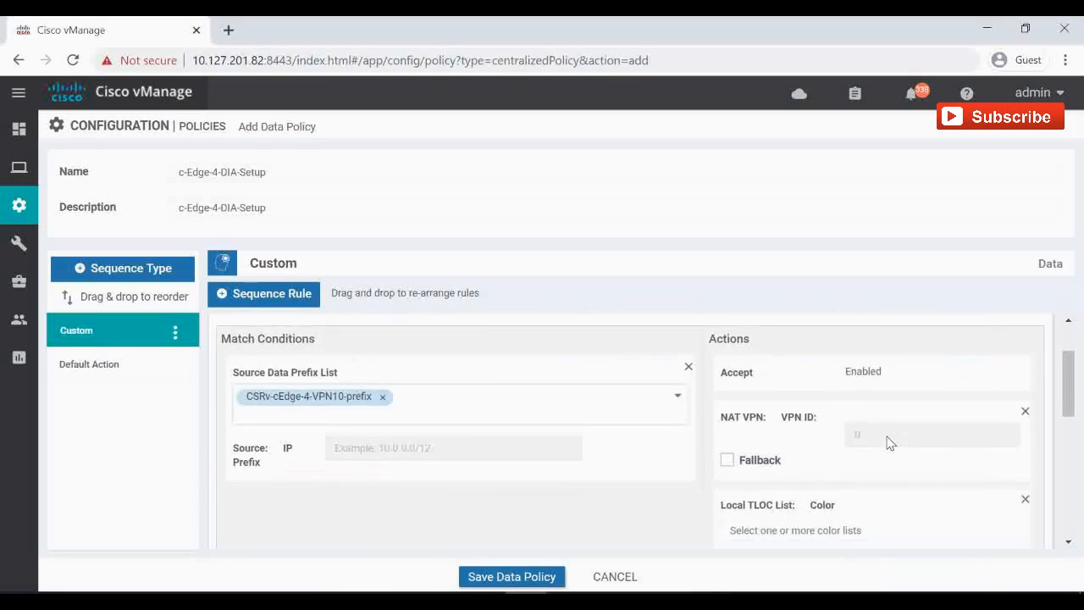
Choose public-internet as the third rule's Local TLOC color, enable Restrict, and save the rule's match and actions.
click(781, 446)
scroll(839, 487, down, 5)
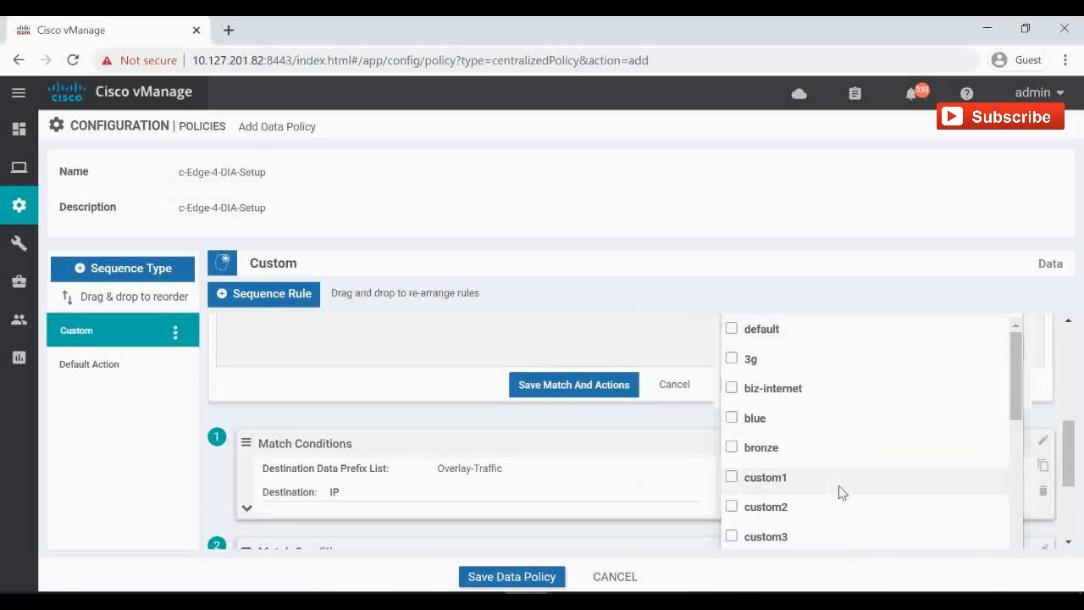
scroll(835, 443, up, 2)
scroll(835, 442, down, 3)
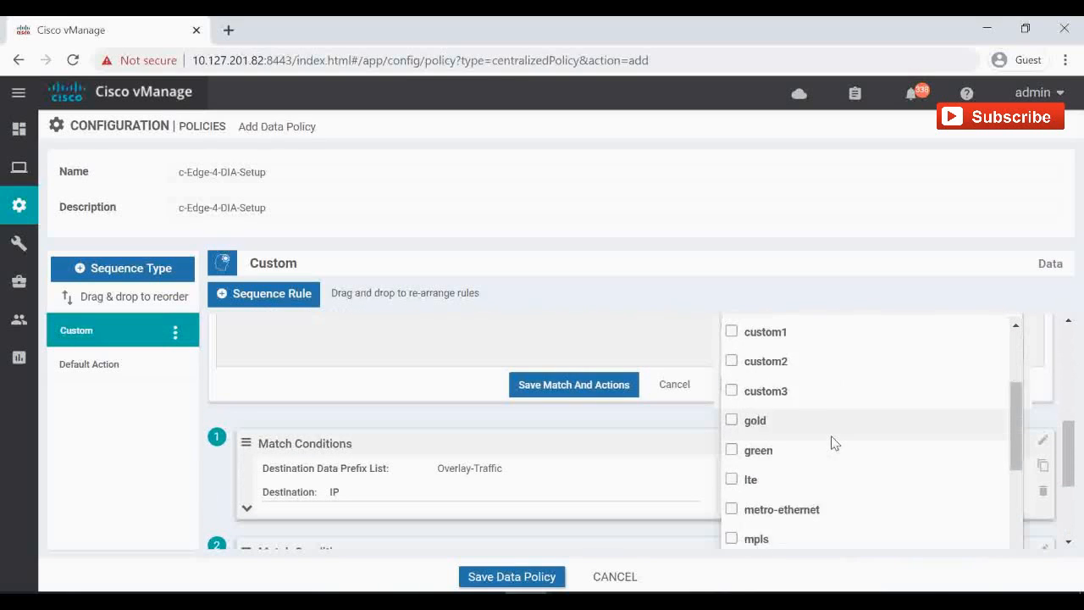
scroll(829, 443, down, 2)
click(731, 495)
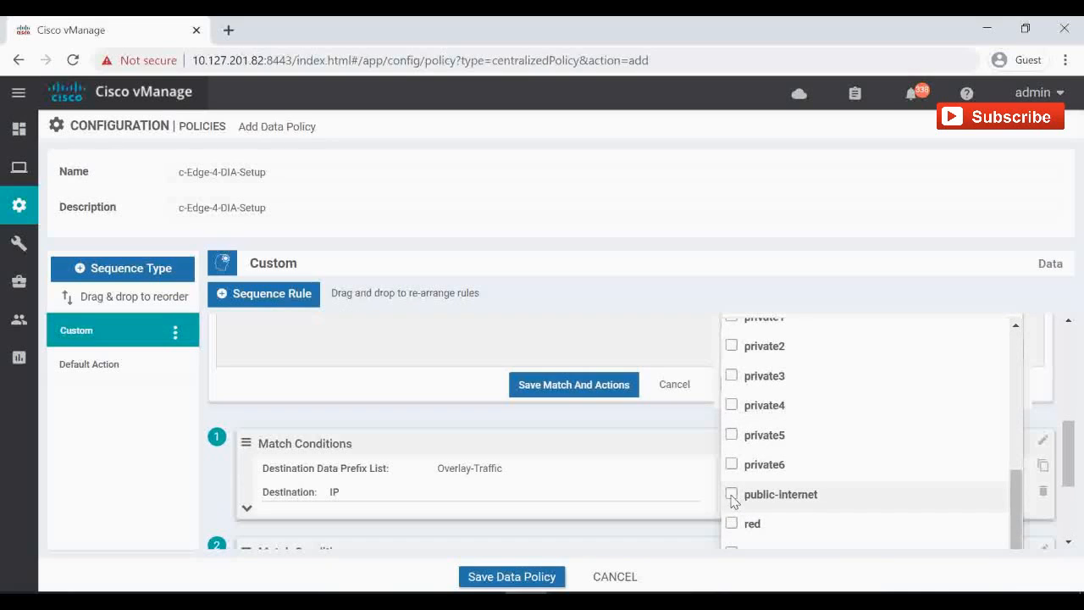
click(645, 334)
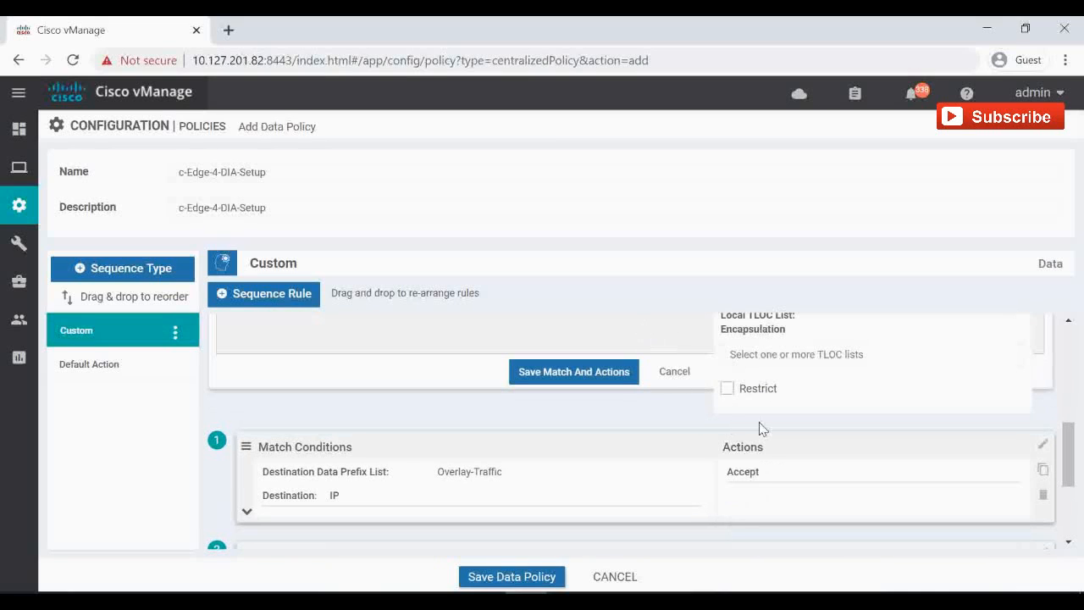
click(726, 388)
click(584, 372)
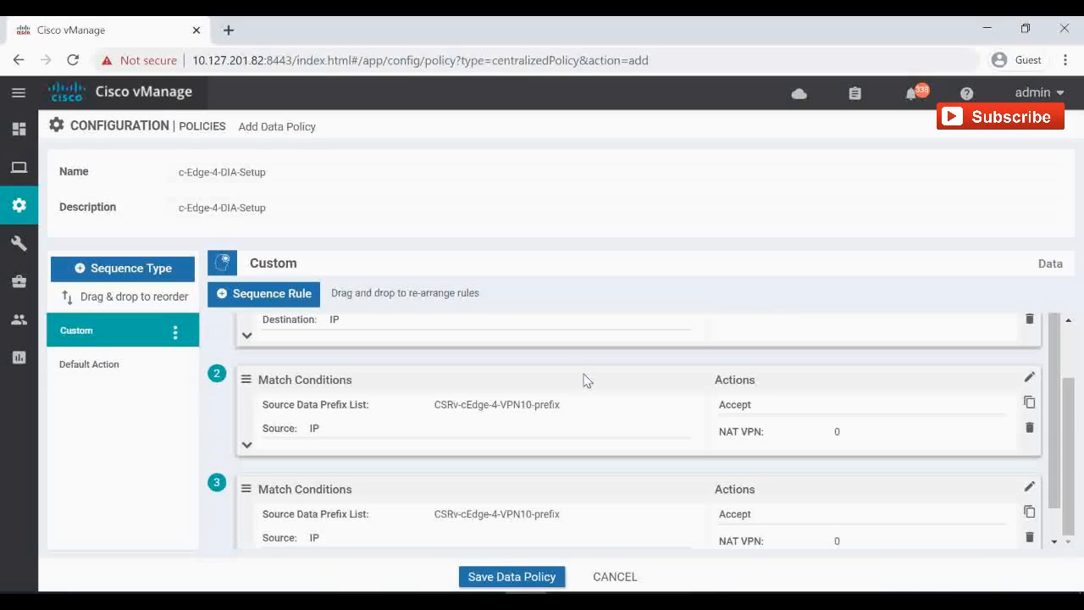
Review the sequence rules, change the default action to Accept, and save the data policy.
scroll(675, 464, up, 2)
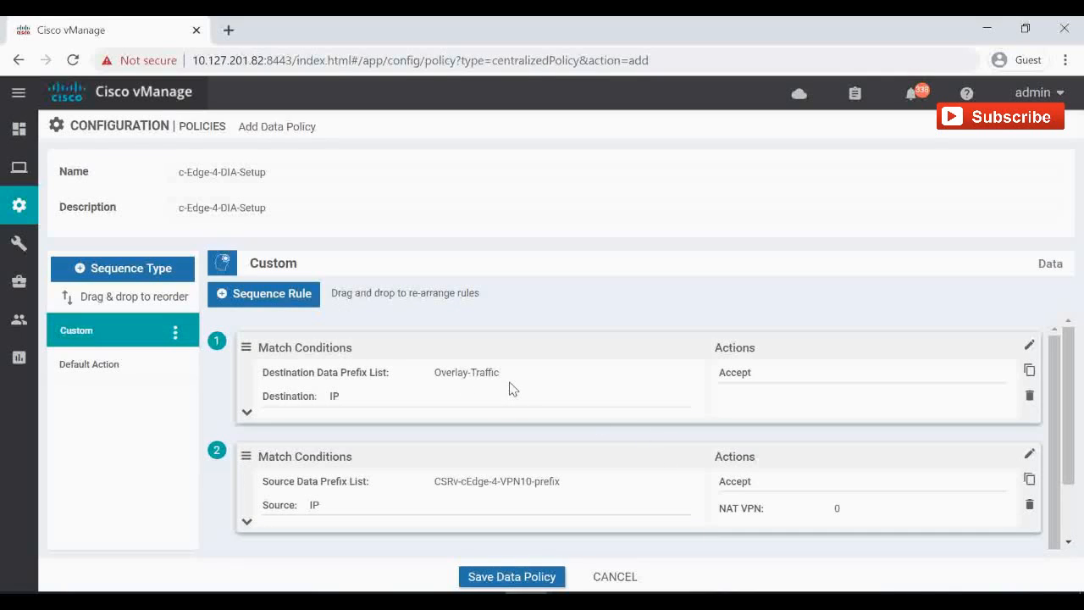
scroll(510, 388, down, 1)
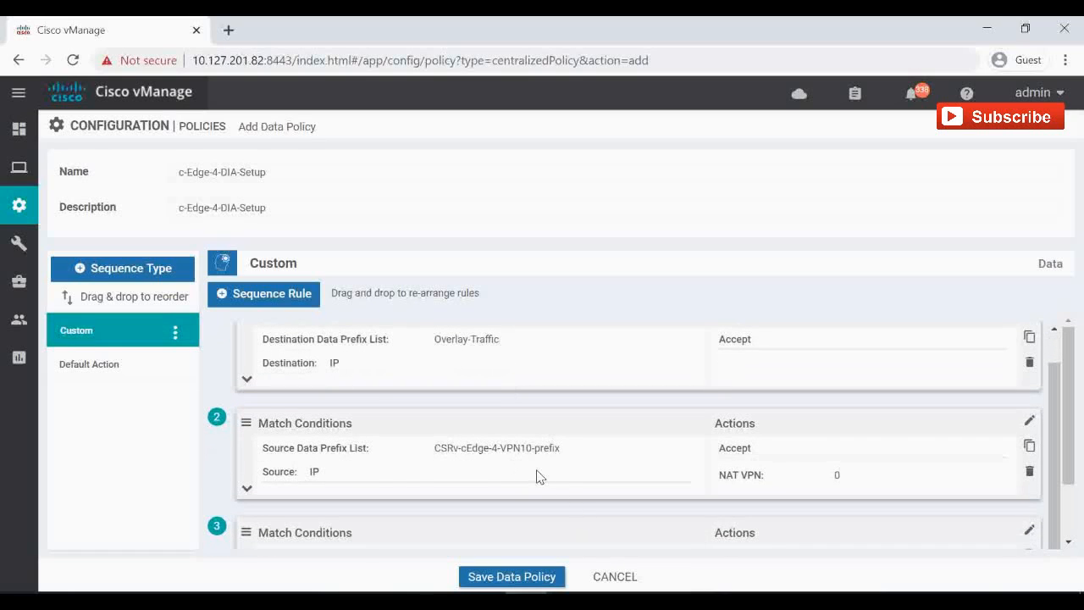
scroll(733, 467, down, 2)
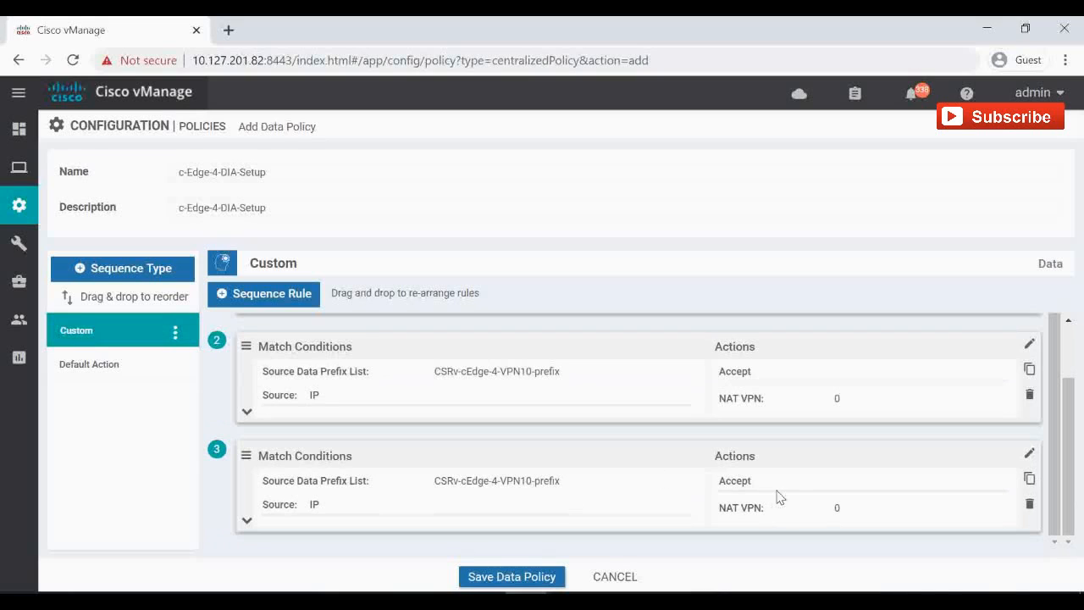
click(97, 365)
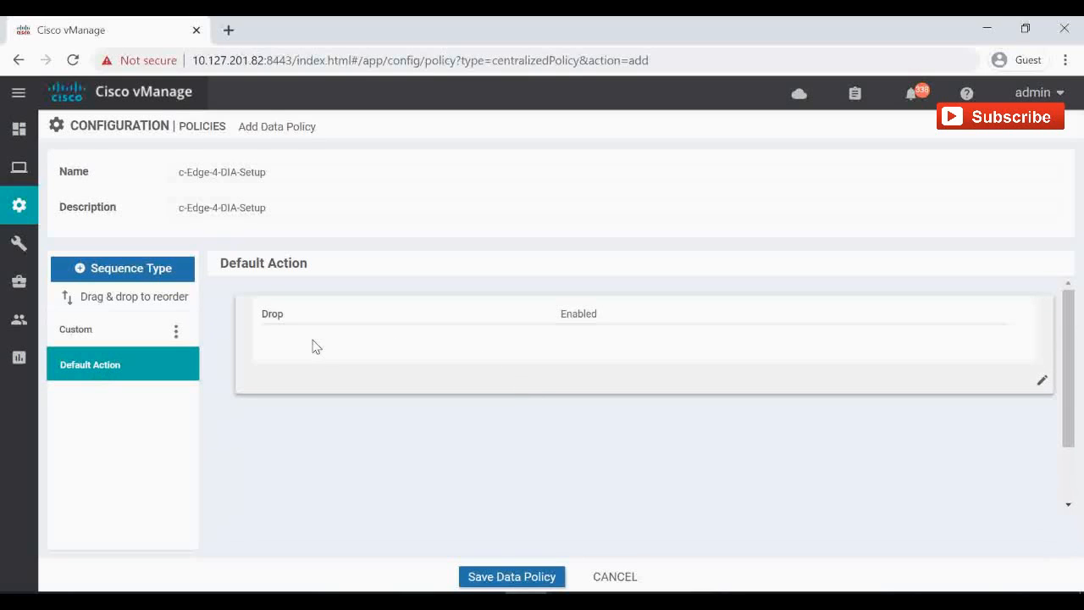
click(1041, 387)
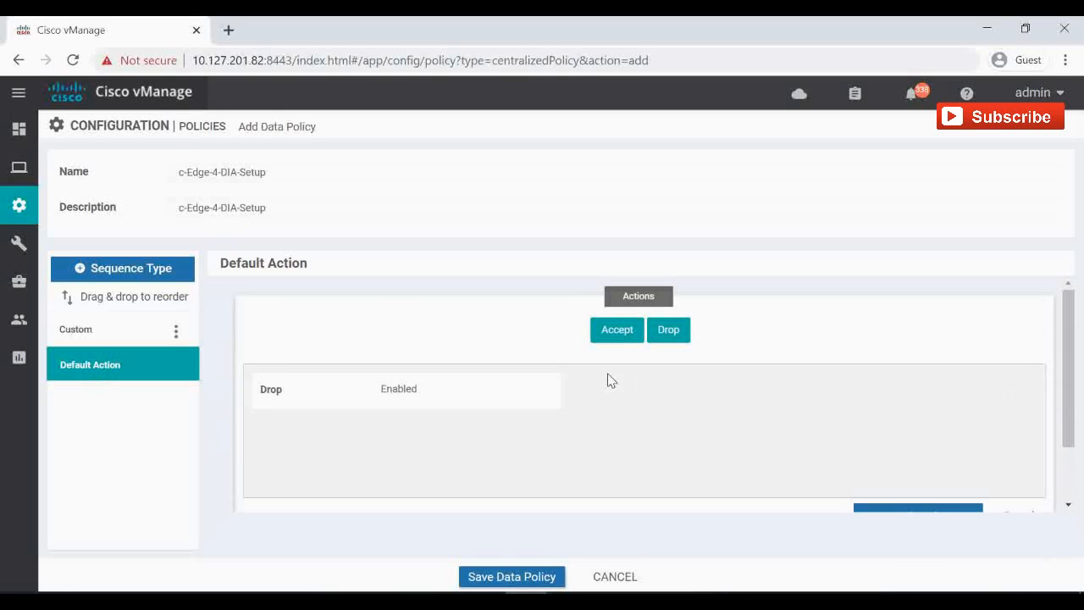
click(611, 337)
scroll(889, 455, down, 2)
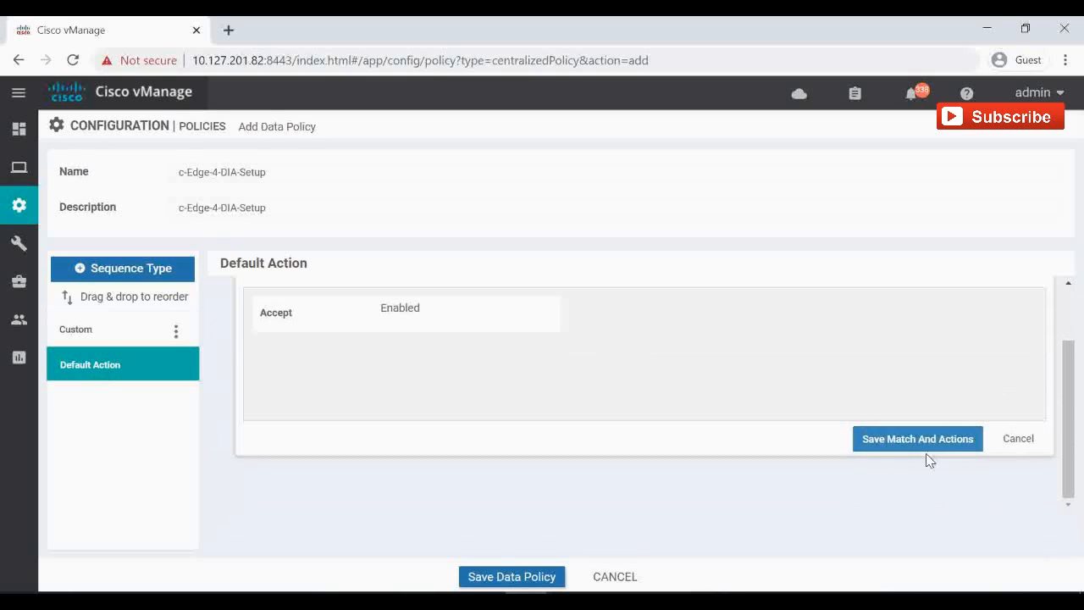
click(914, 447)
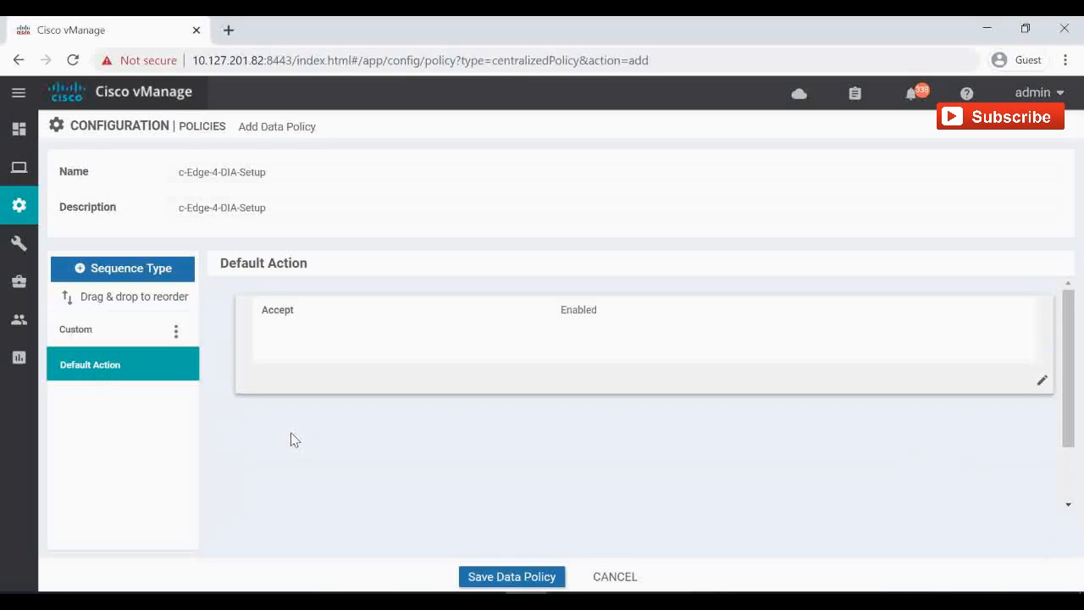
click(512, 577)
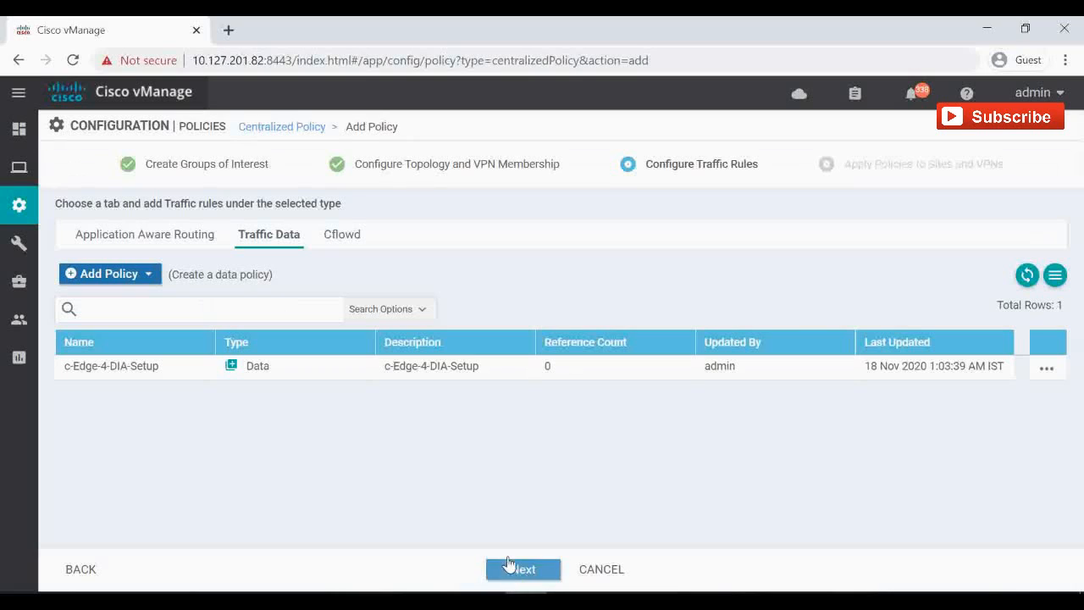
Advance to applying policies to sites and VPNs, and enter cEdge-4-DIA-SETUP-Policy as both the policy name and description.
click(523, 579)
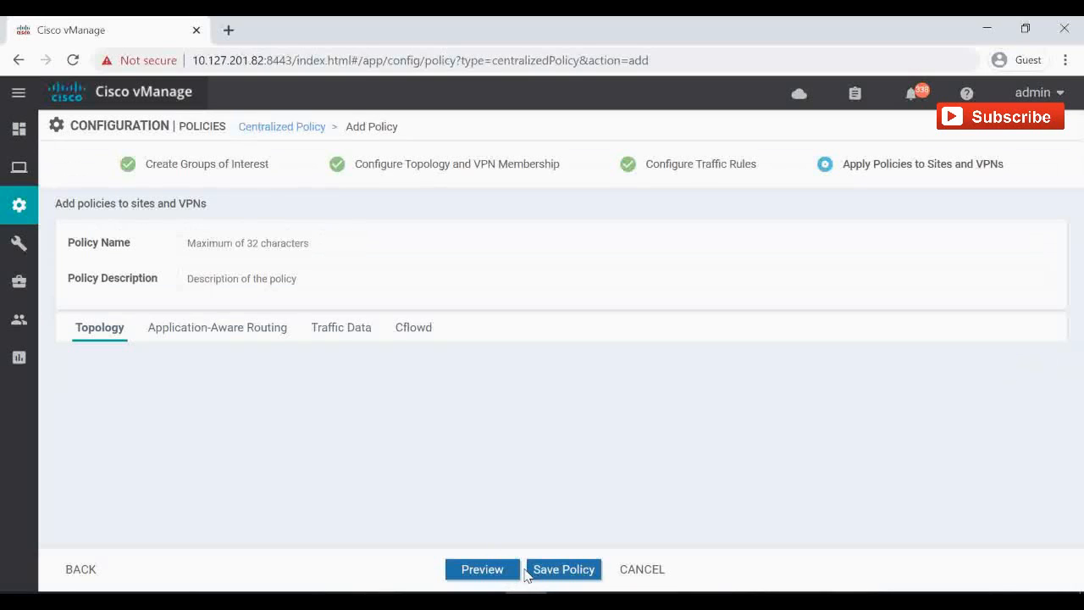
click(300, 247)
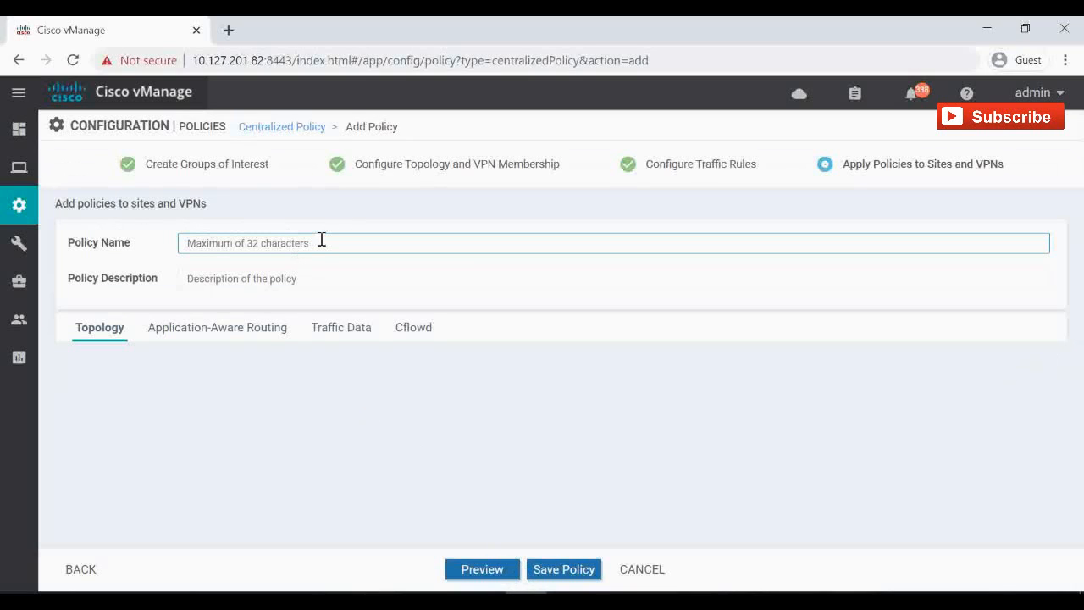
text(cEdge-4-DIA-SETUP-Policy)
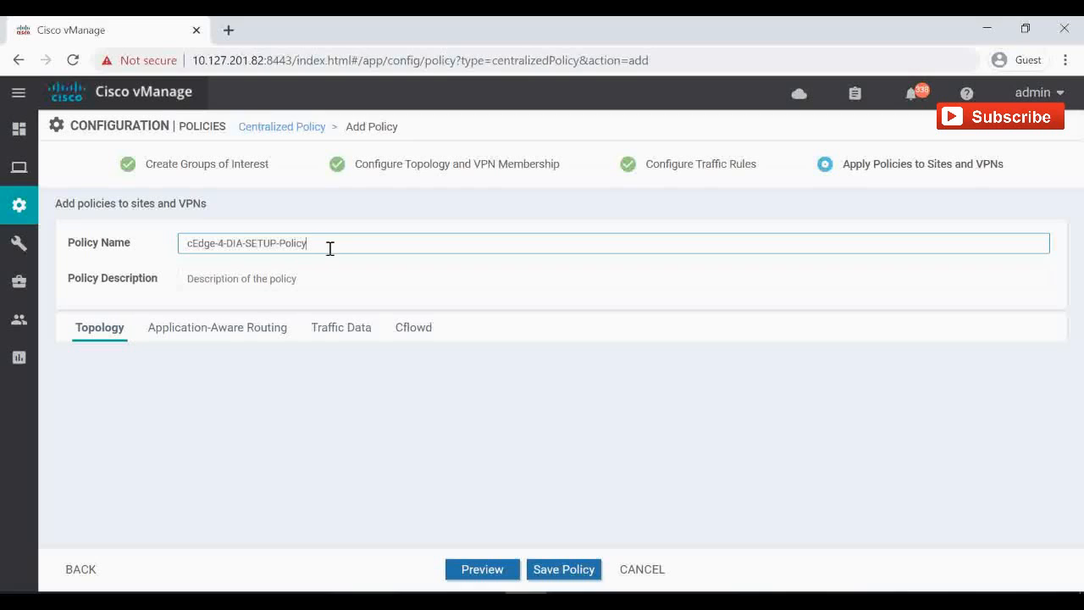
drag(331, 246, 87, 250)
key(ctrl+c)
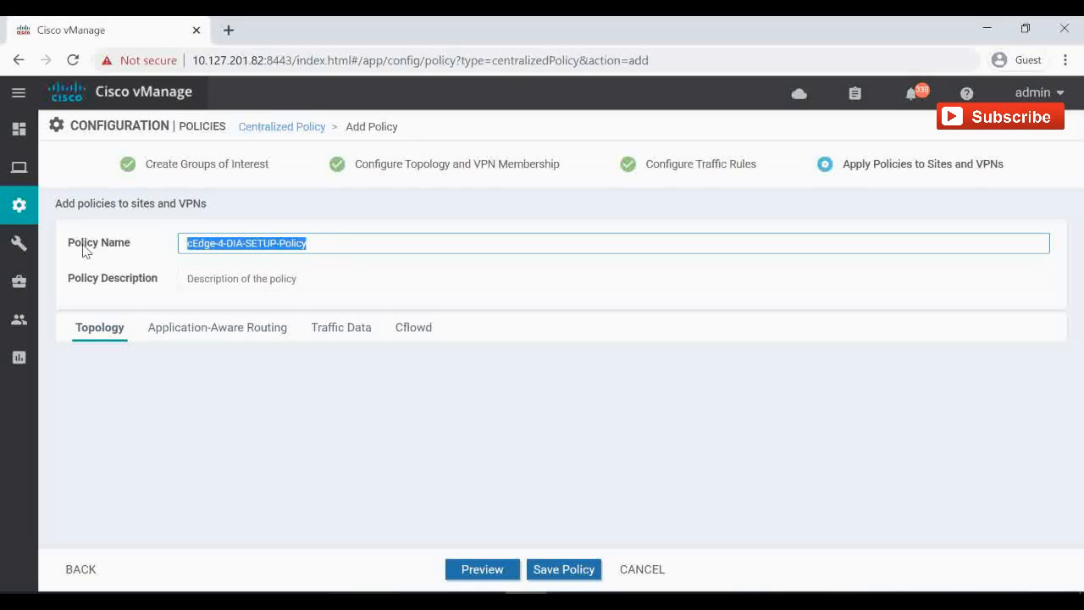
click(252, 272)
key(ctrl+v)
Start a new site list and VPN list assignment for the policy's traffic data, and consult the network diagram in Snipping Tool.
click(343, 332)
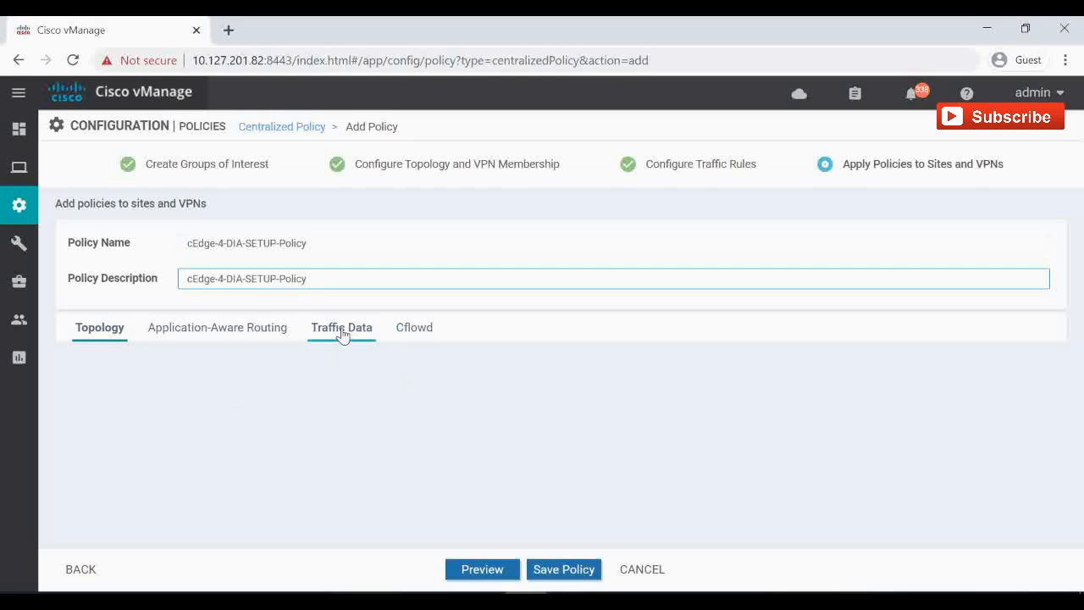
click(342, 334)
scroll(313, 368, down, 1)
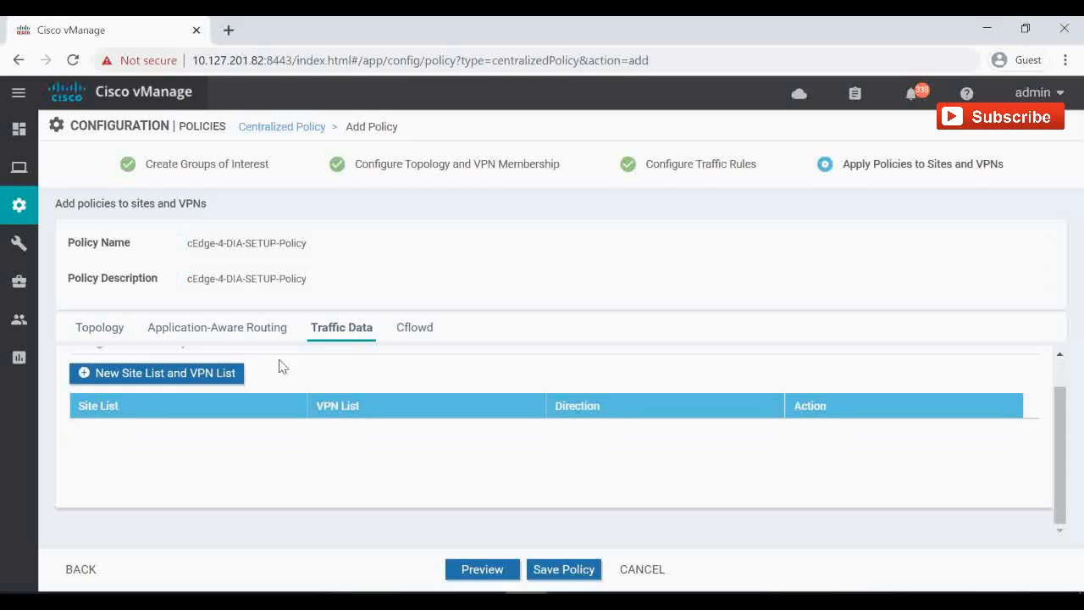
click(144, 381)
scroll(223, 406, down, 1)
scroll(251, 430, up, 1)
scroll(251, 429, up, 1)
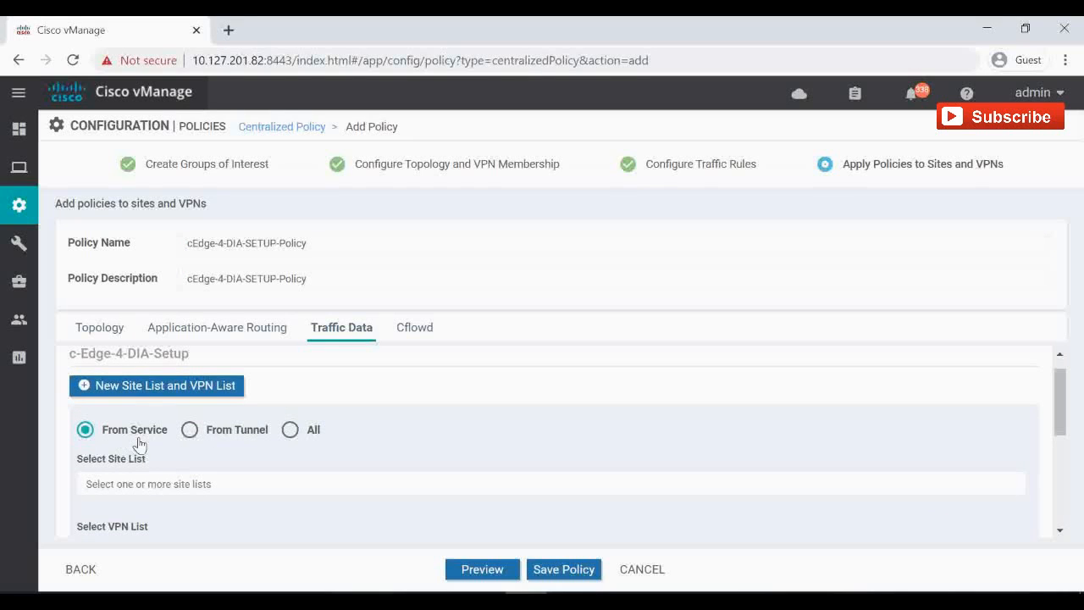
click(526, 599)
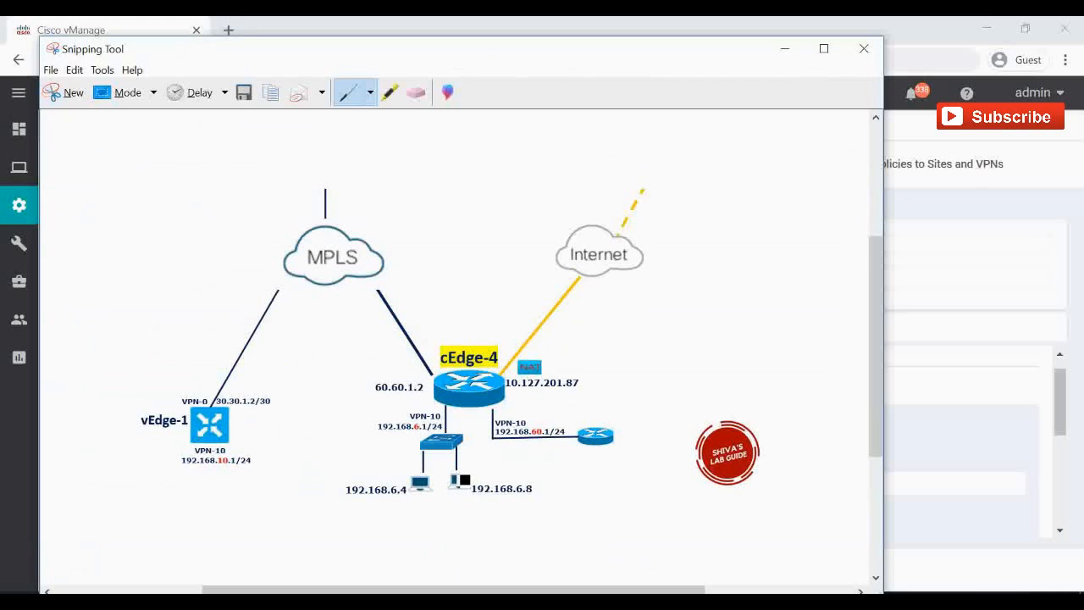
click(784, 48)
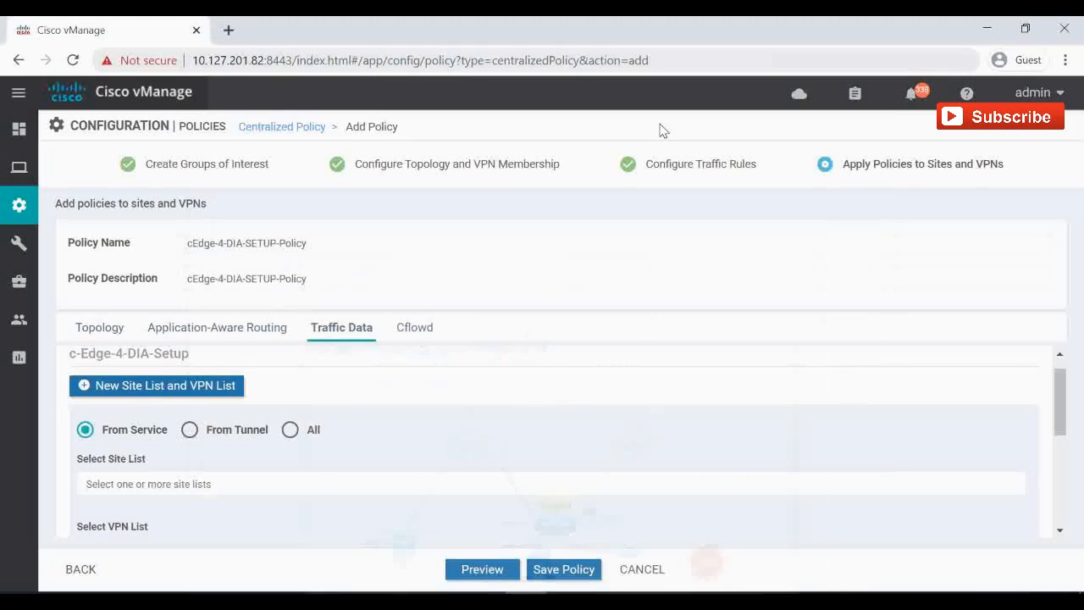
Choose Site-400 as the site list for the c-Edge-4-DIA-Setup data policy, keeping the From Service direction.
click(152, 485)
scroll(234, 455, down, 3)
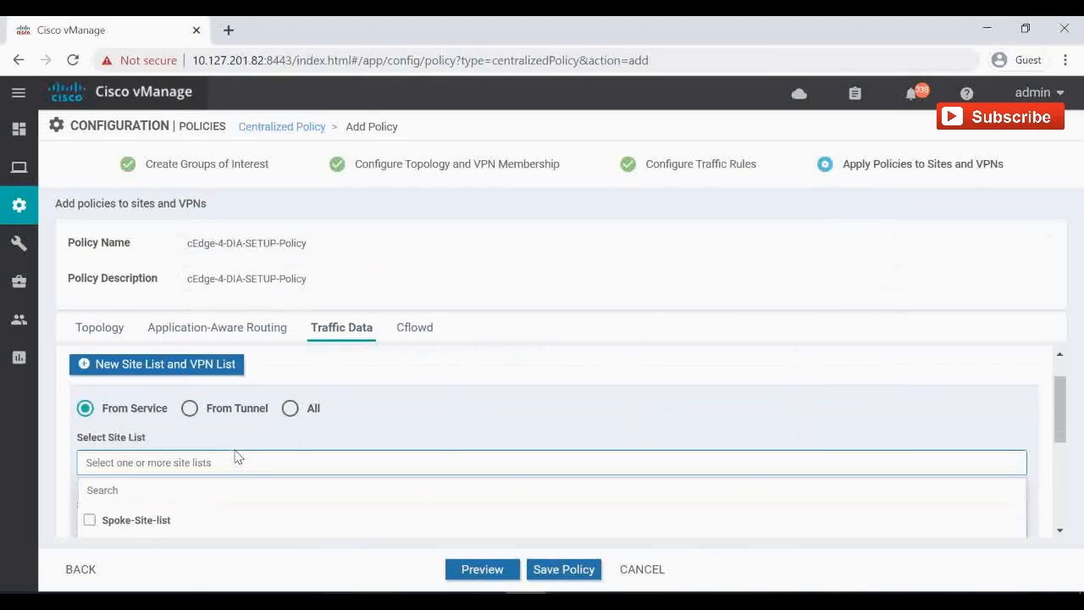
scroll(234, 457, down, 2)
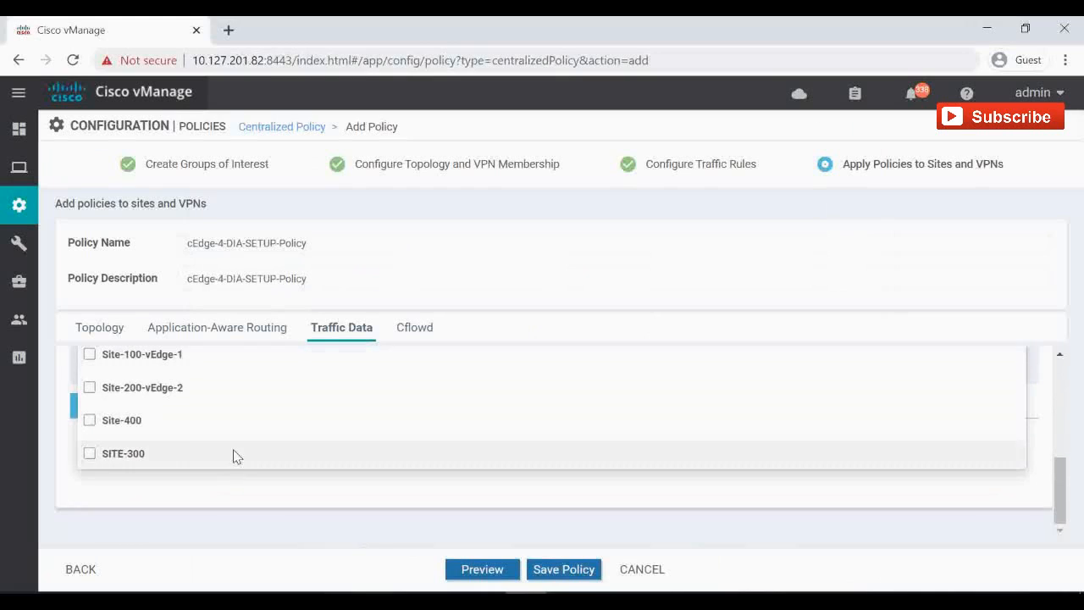
click(90, 431)
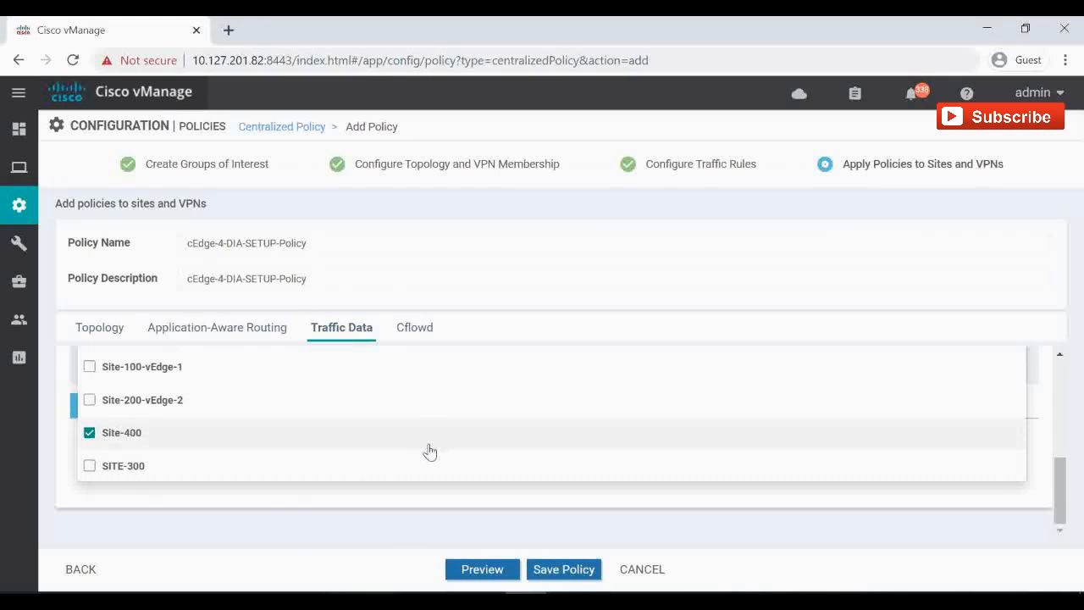
click(275, 503)
scroll(774, 455, up, 2)
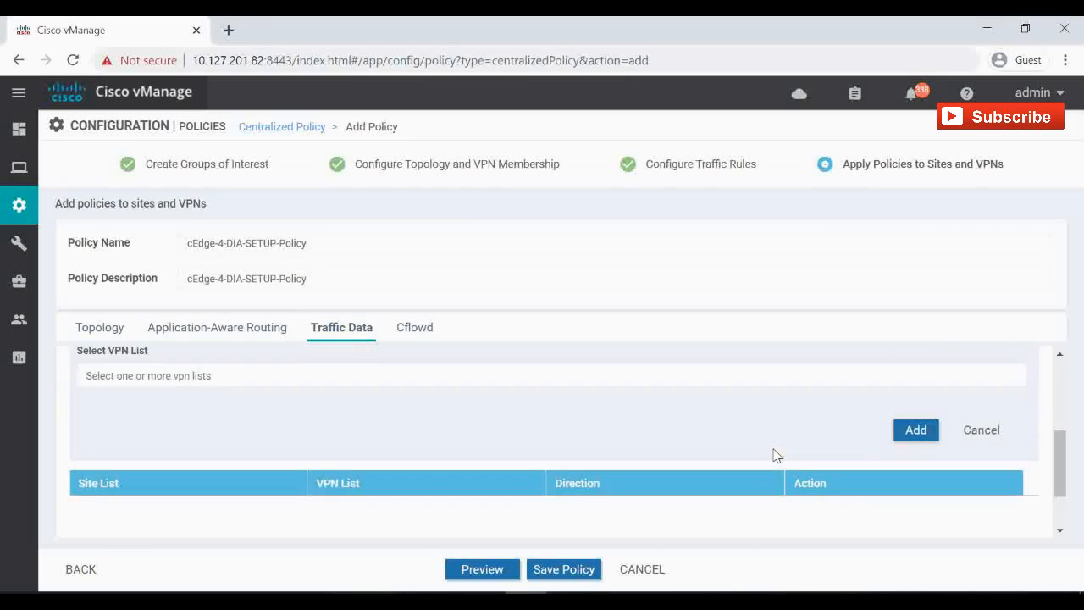
Choose VPN-10 as the VPN list and add the site and VPN assignment to the data policy.
click(177, 470)
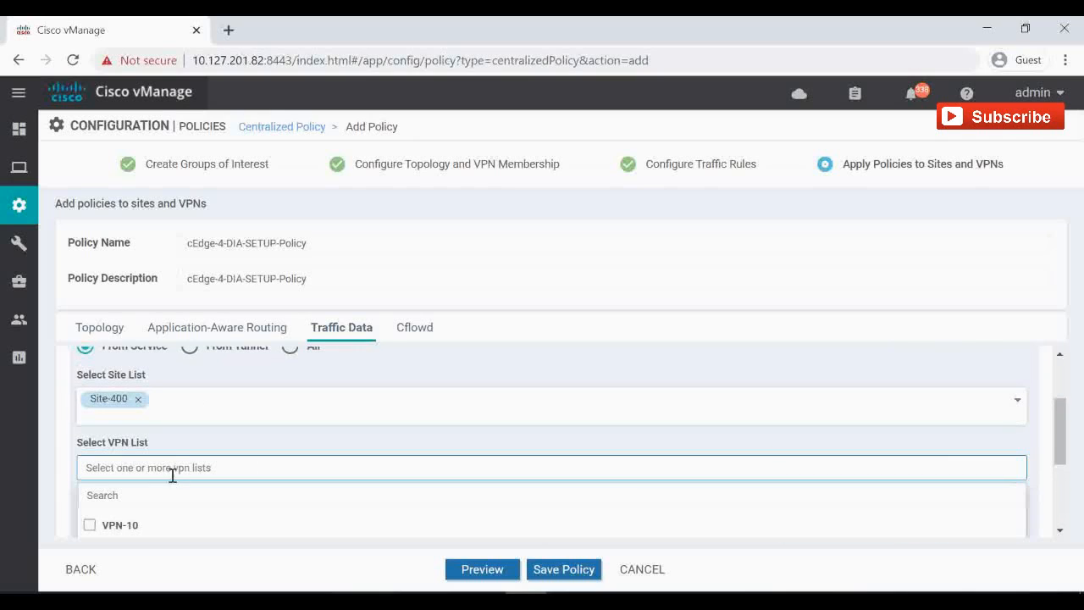
click(90, 524)
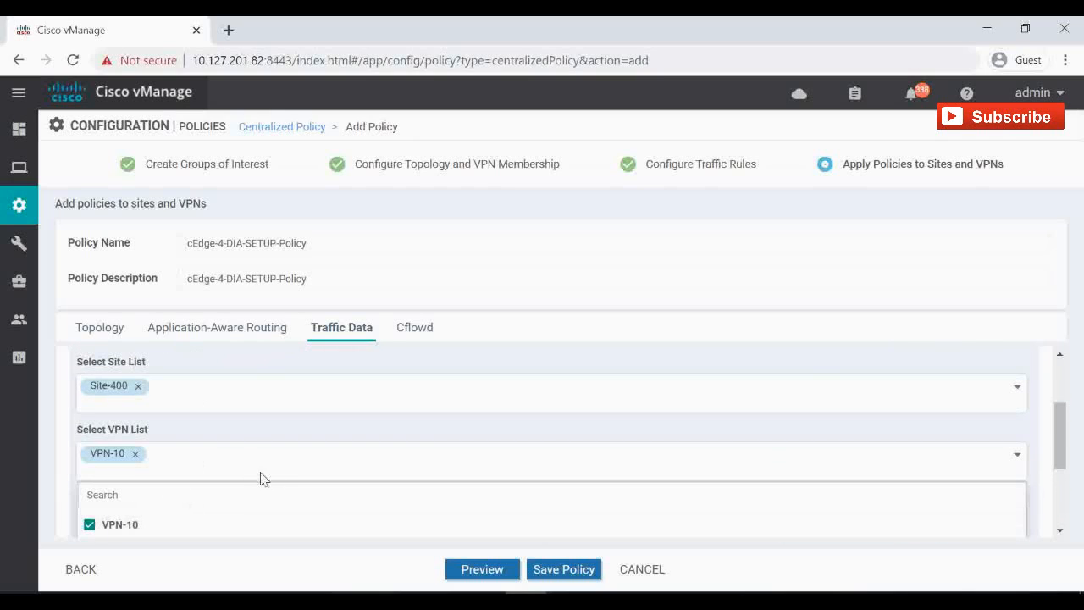
click(244, 437)
scroll(182, 470, up, 1)
scroll(178, 469, down, 1)
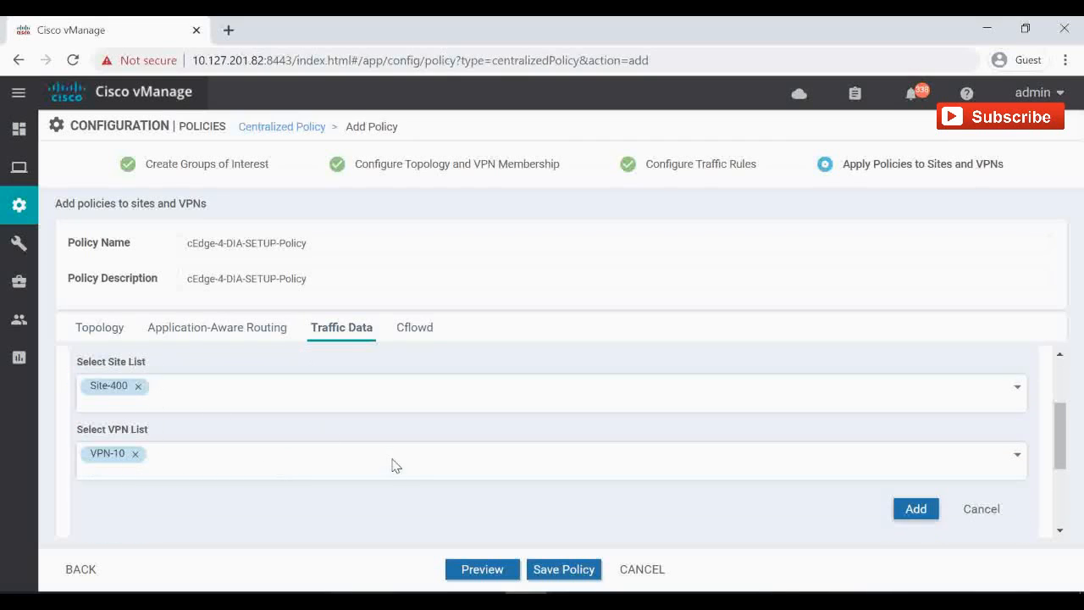
scroll(410, 462, up, 2)
scroll(410, 462, down, 2)
click(915, 508)
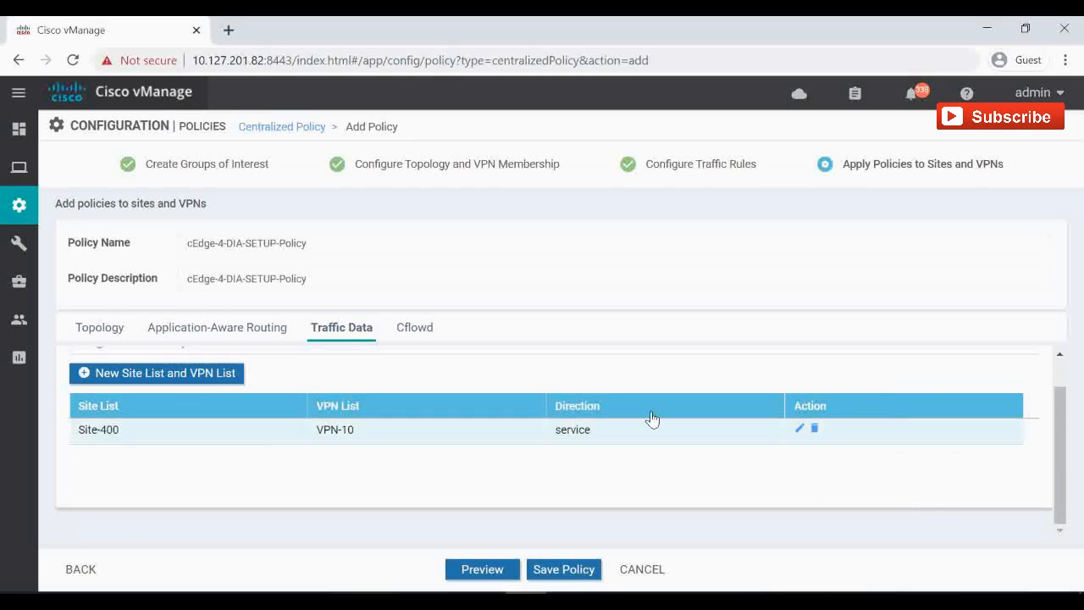
Preview the generated policy configuration, from the sequences to the apply-policy section, and save the policy.
click(471, 577)
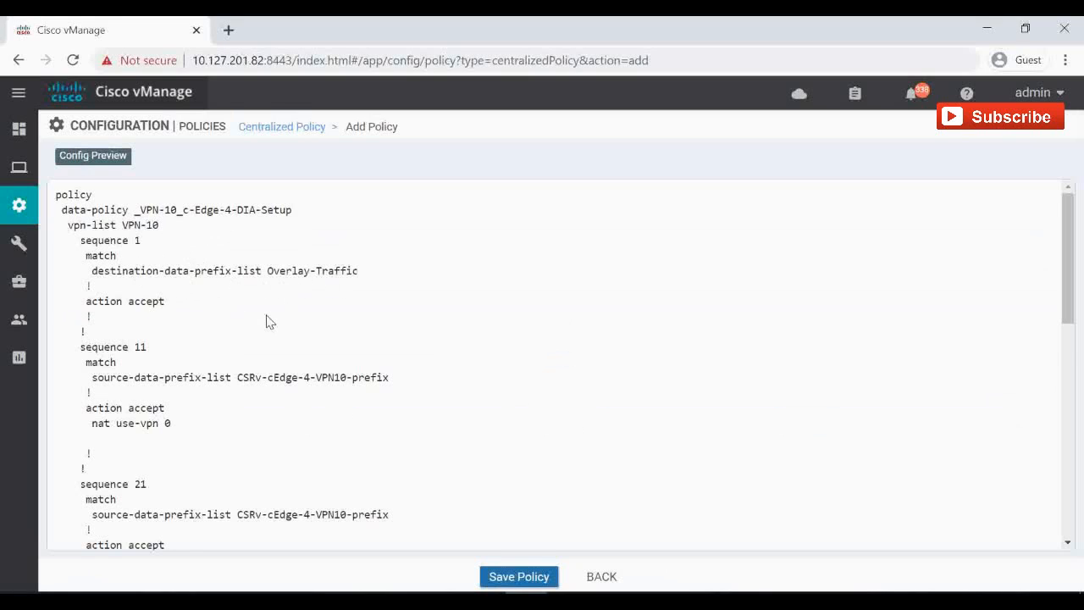
scroll(268, 320, down, 1)
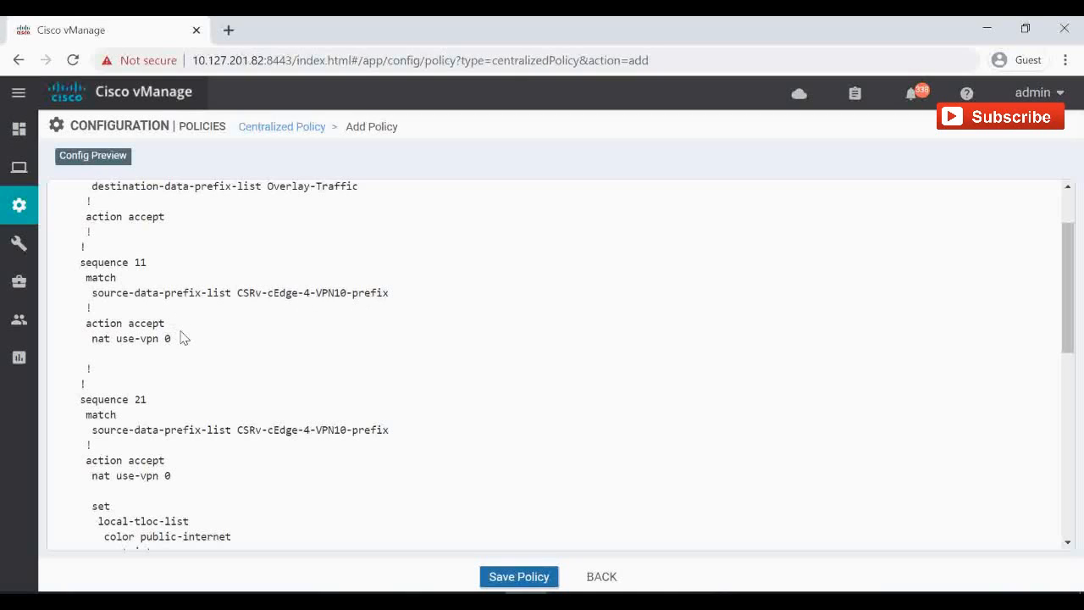
scroll(198, 355, down, 4)
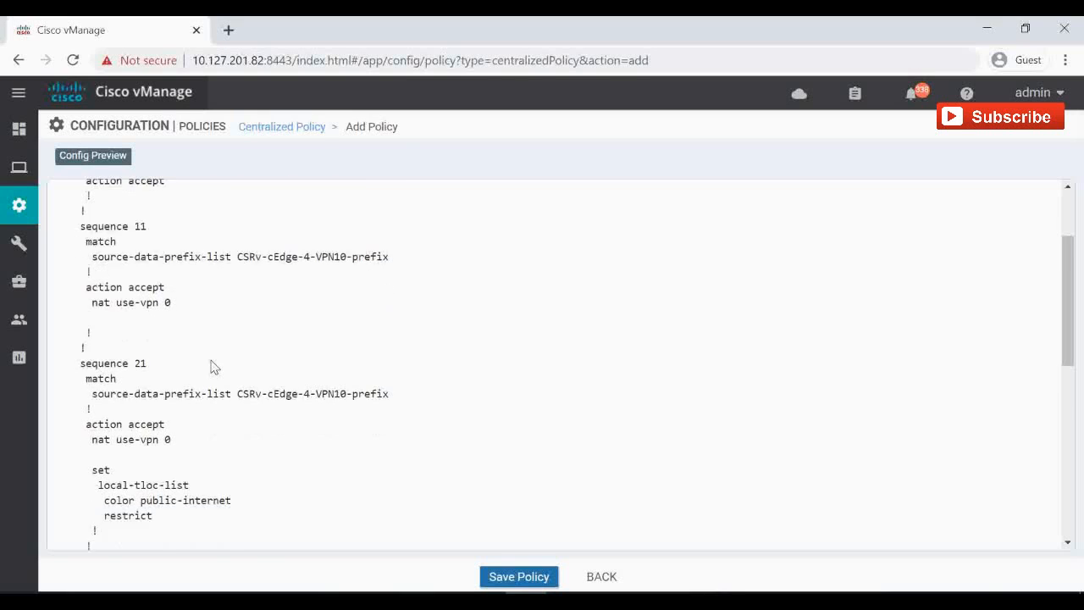
scroll(177, 364, down, 8)
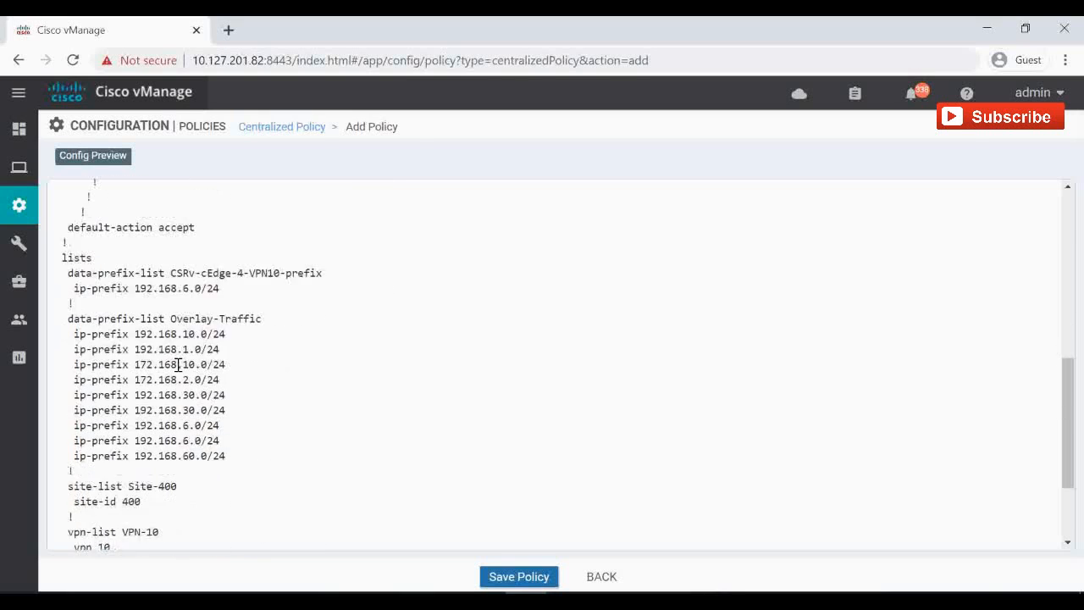
drag(136, 485, 176, 490)
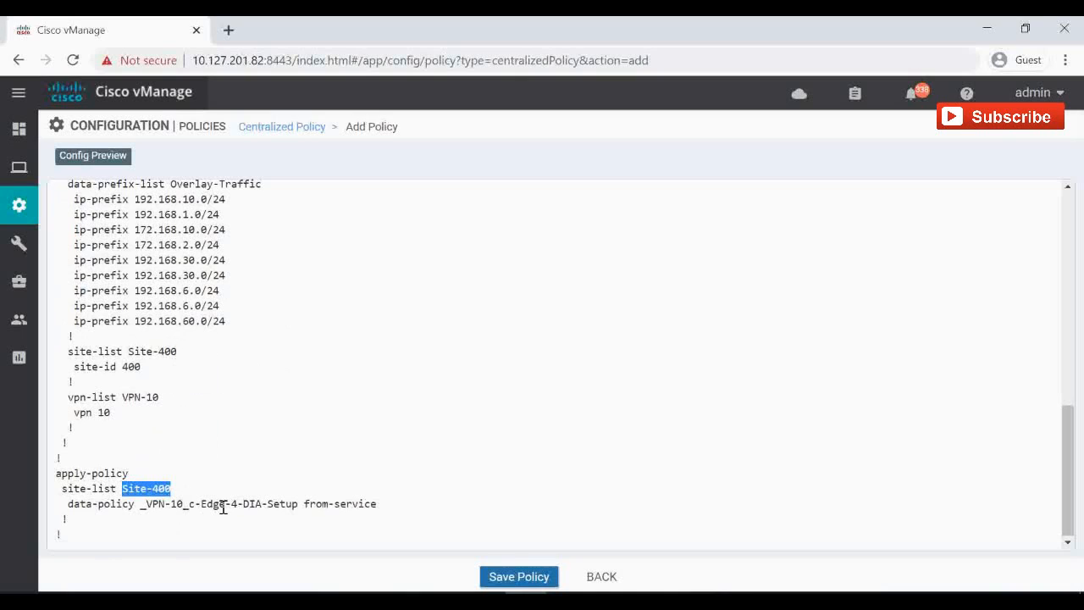
click(519, 577)
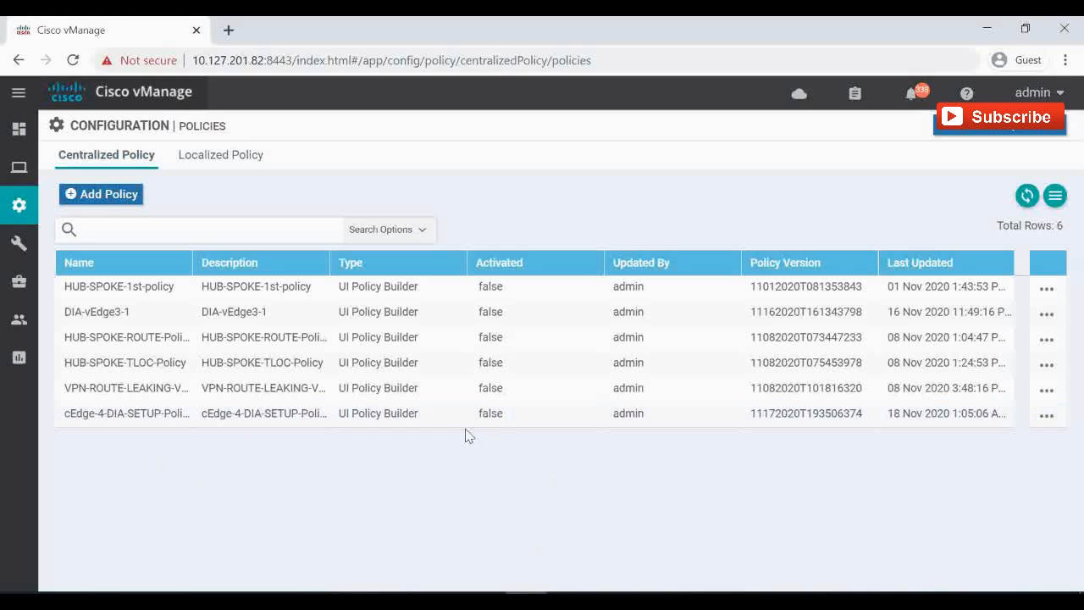
Activate the cEdge-4-DIA-SETUP-Policy centralized policy on vSmart and return to the list of centralized policies.
click(1047, 415)
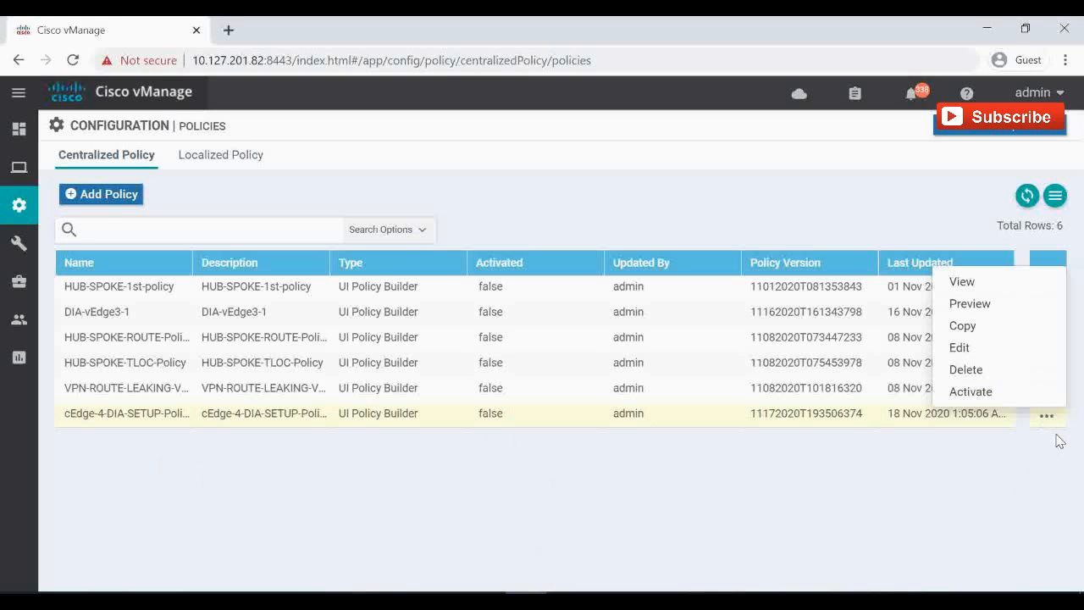
click(986, 395)
click(619, 396)
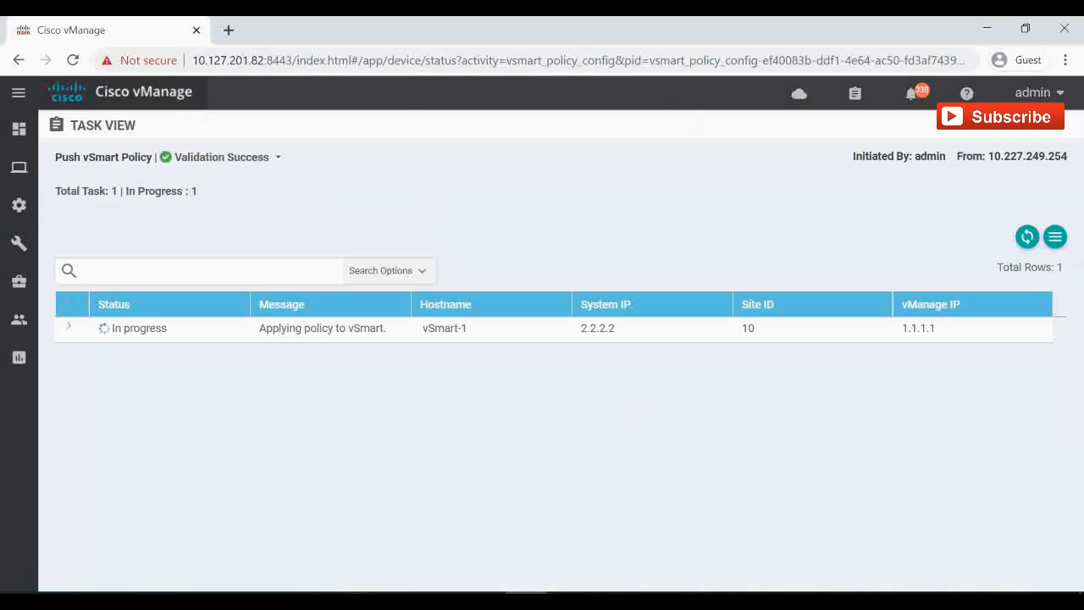
mouse_move(32, 216)
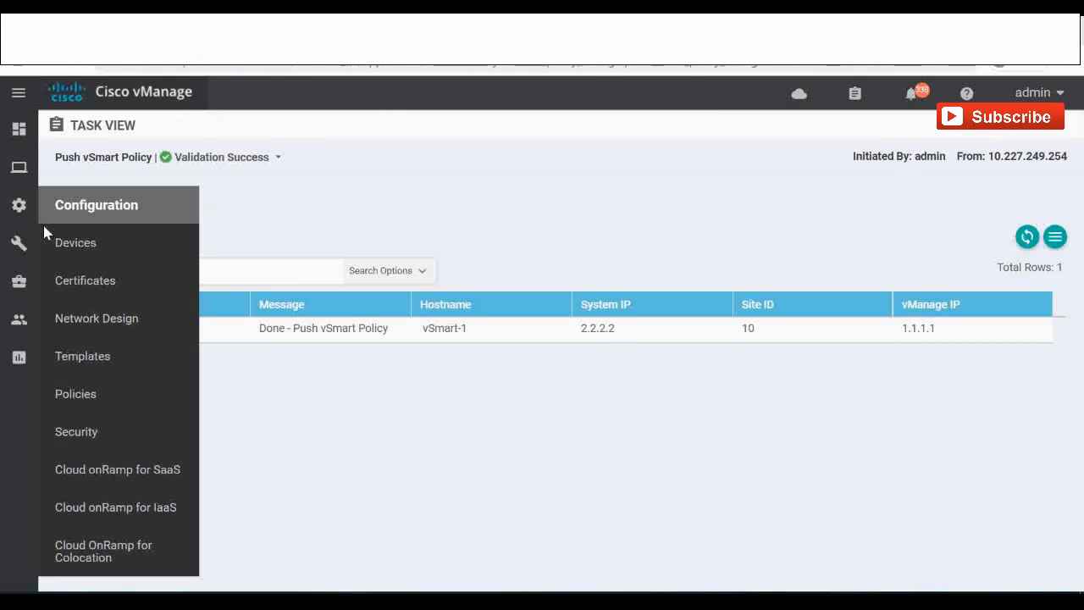
click(83, 394)
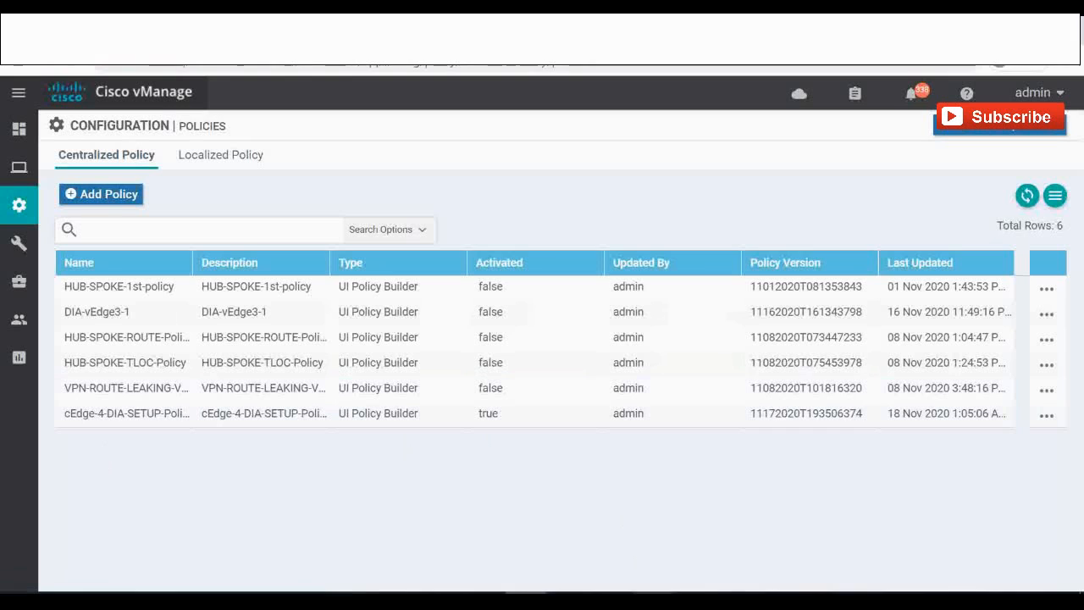
Switch to the Ubuntu virtual machine and reload the YouTube video page in Firefox to test internet access.
mouse_move(653, 601)
click(653, 508)
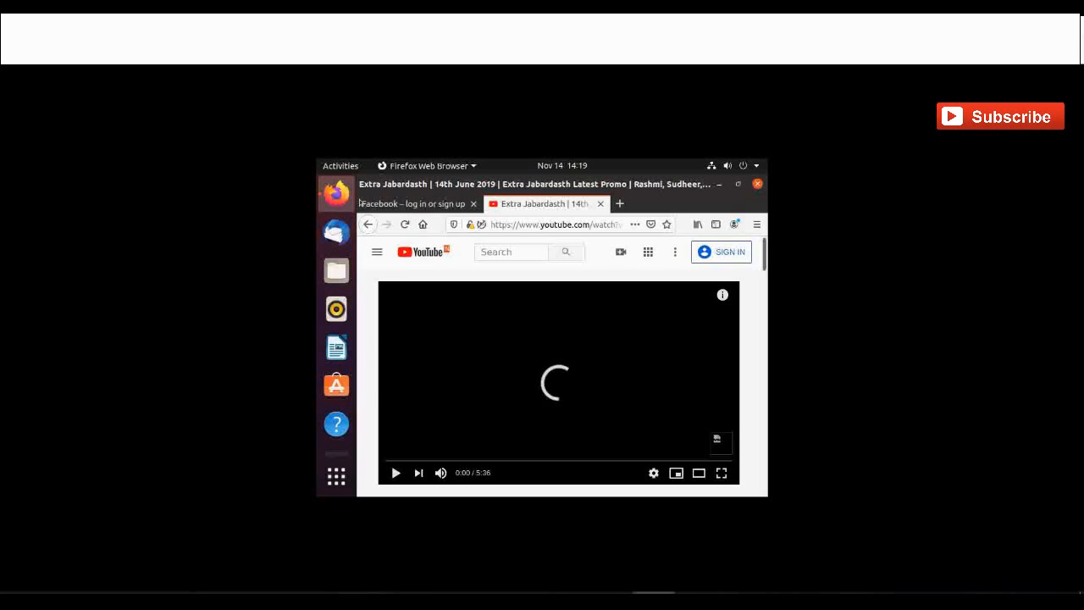
click(405, 225)
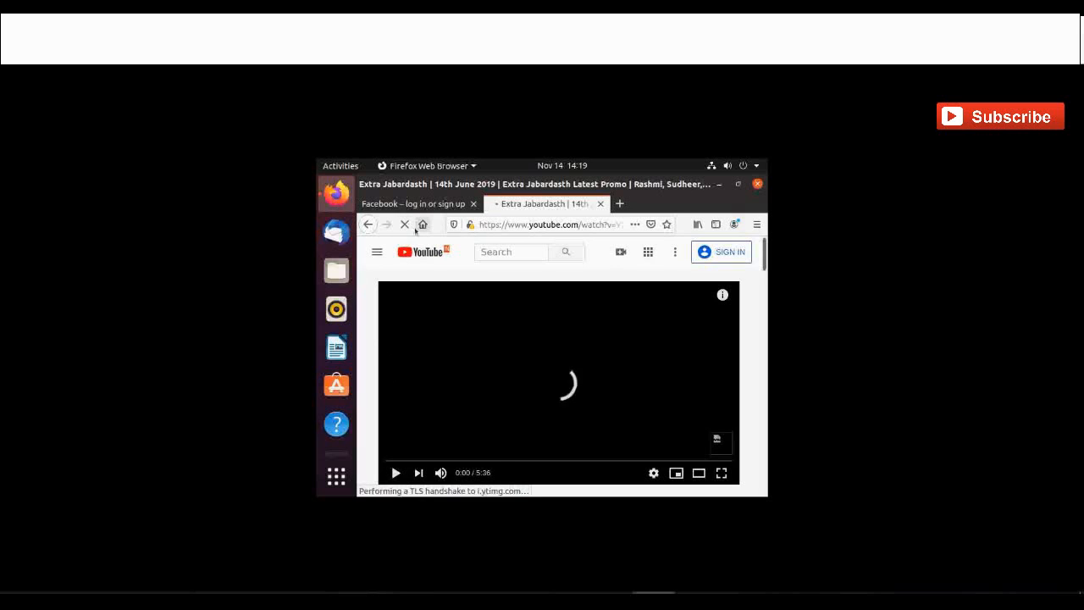
Rerun tracepath 8.8.8.8 -n in the Ubuntu terminal to trace the internet path, and stop it after several hops.
click(339, 363)
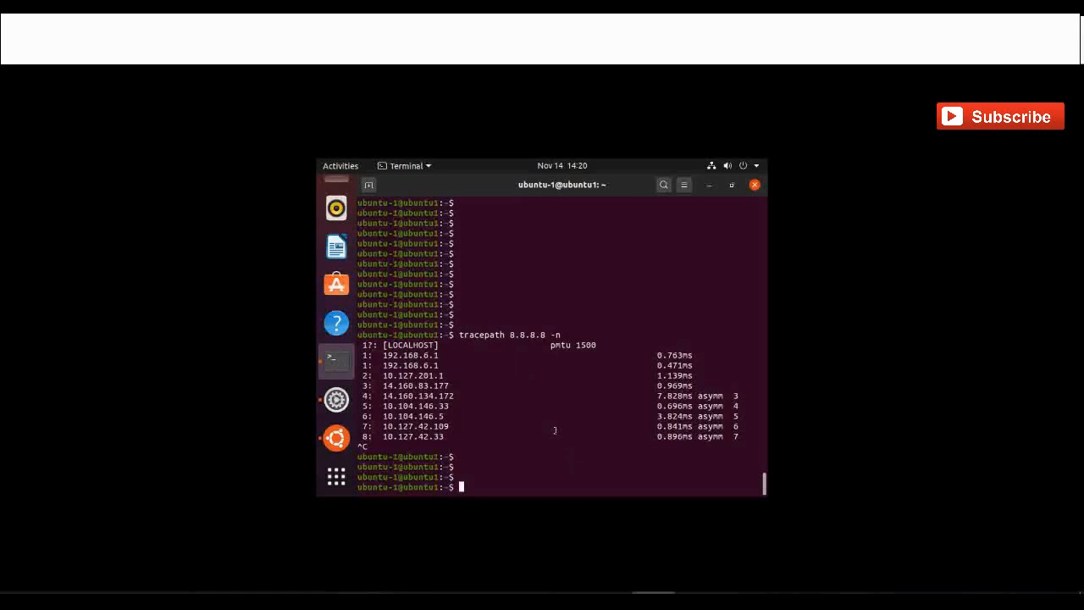
key(Up)
key(Return)
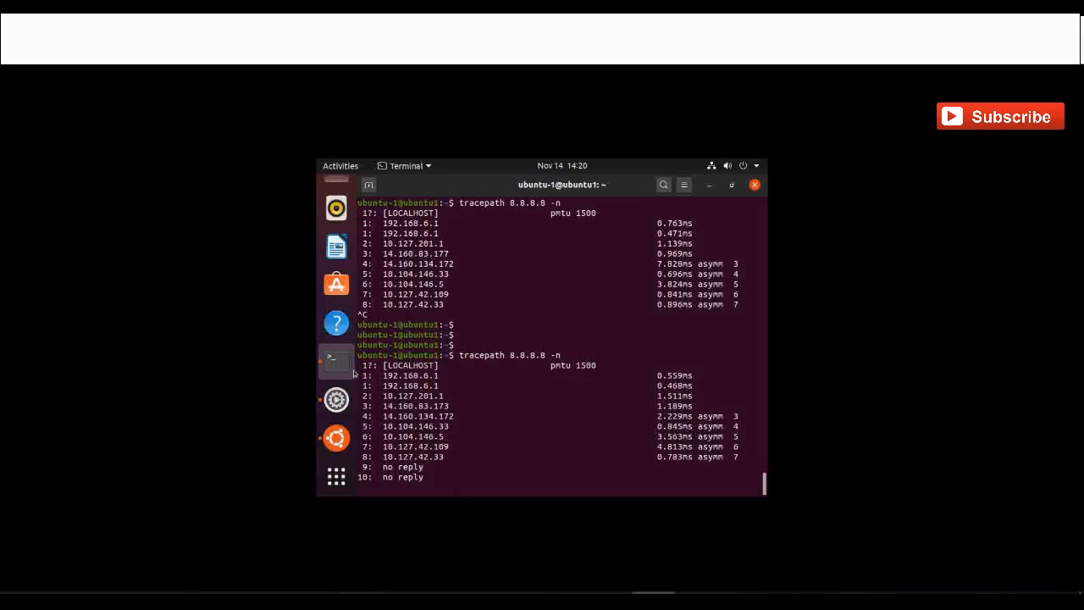
key(ctrl+c)
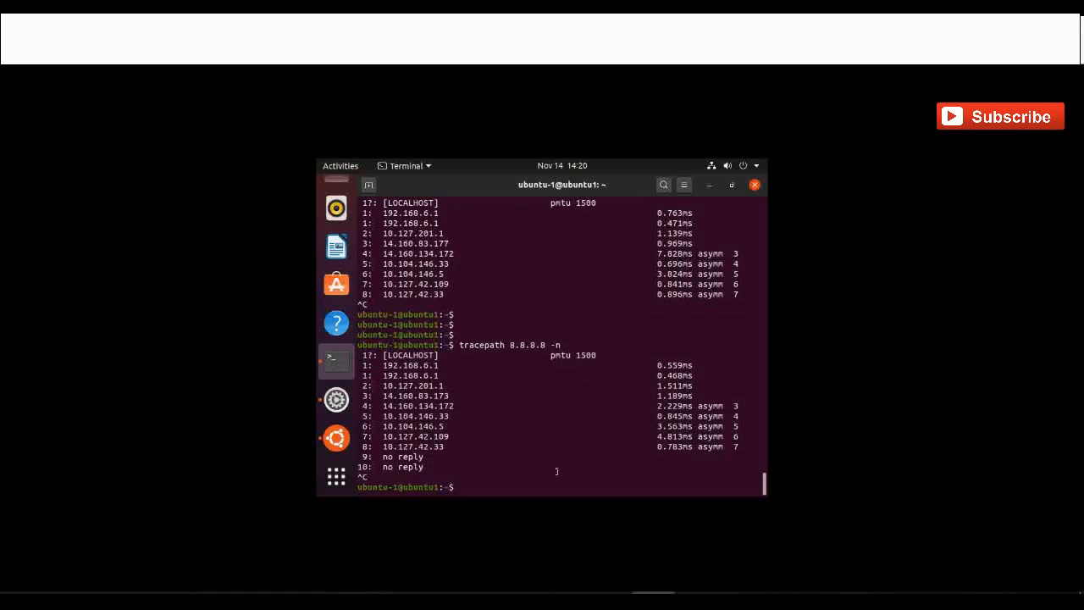
key(Return)
key(Return)
key(Return)
key(Return)
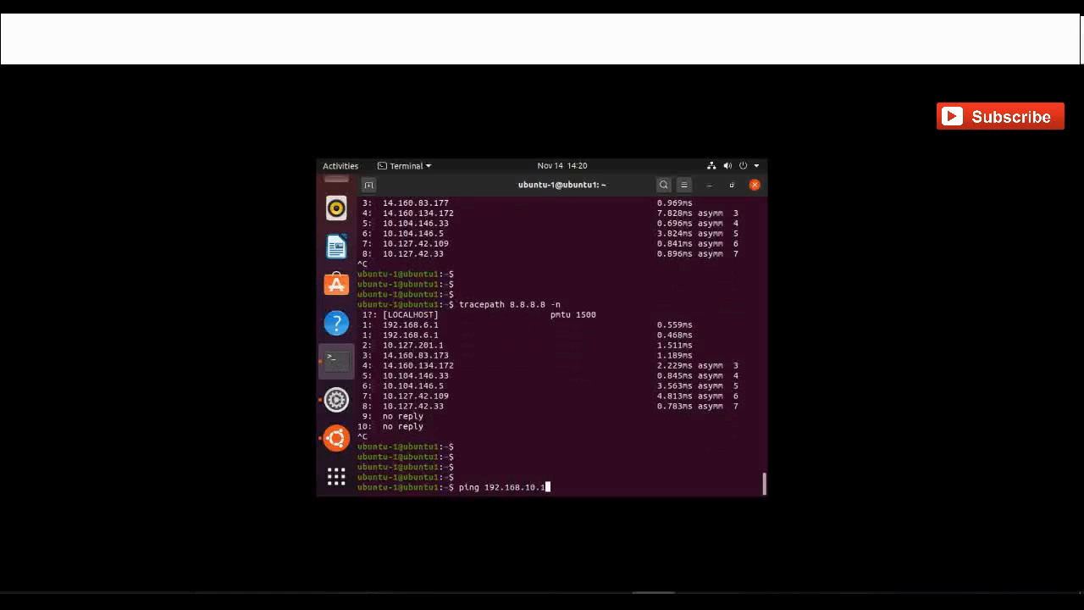
Ping 192.168.10.1 twice from the Ubuntu terminal to test overlay reachability, stopping each run after a few replies.
key(Return)
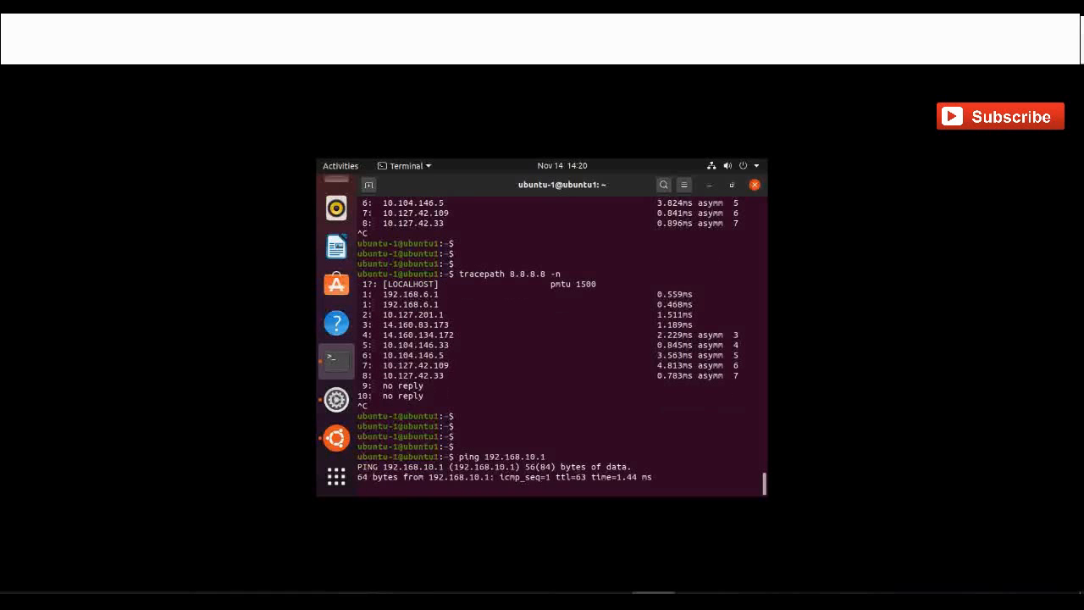
key(ctrl+c)
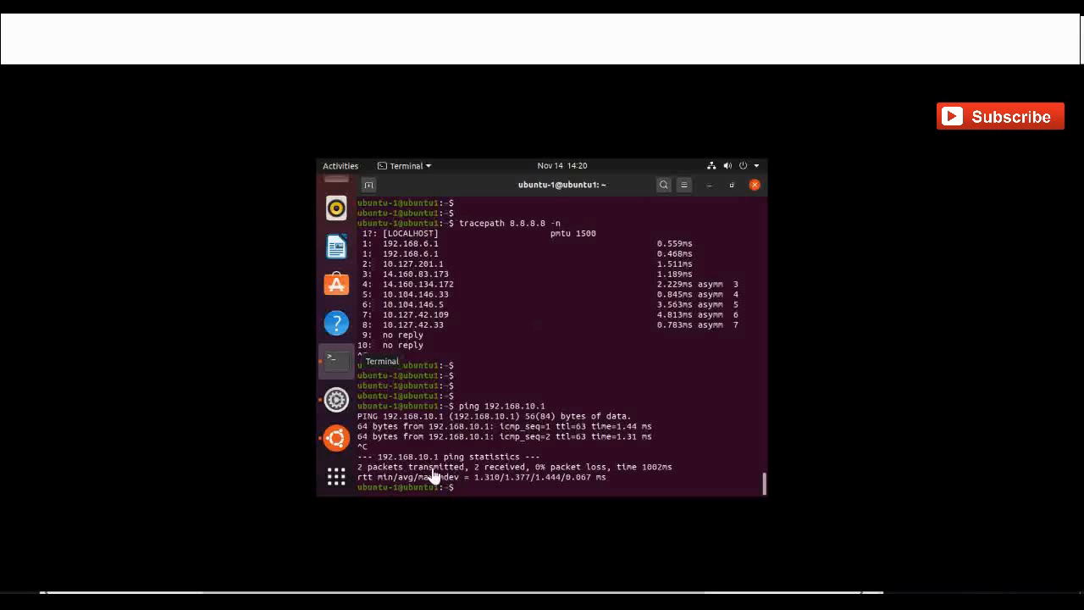
key(Up)
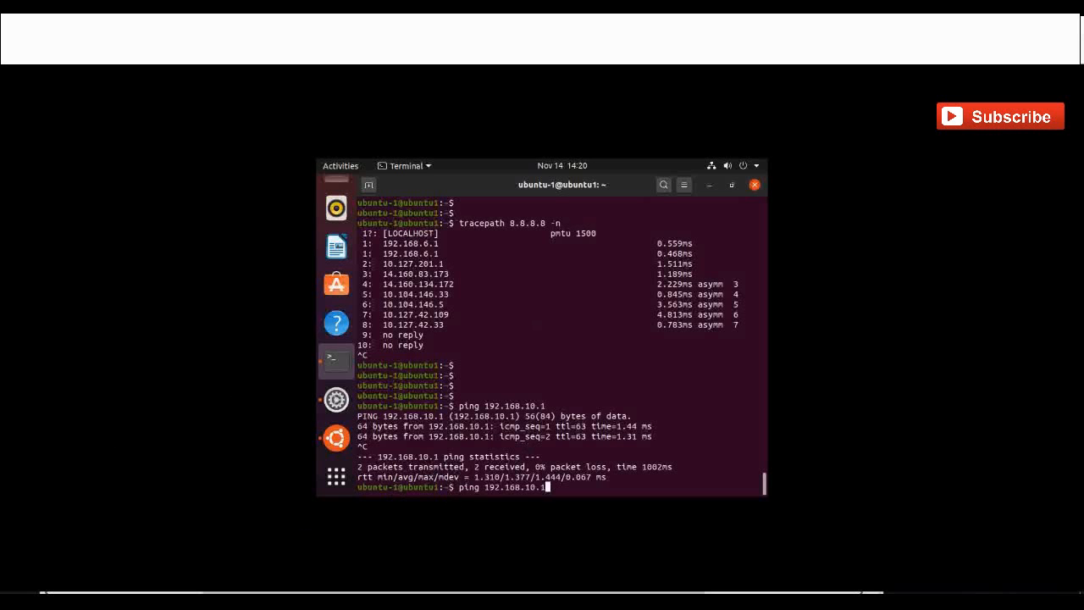
key(Return)
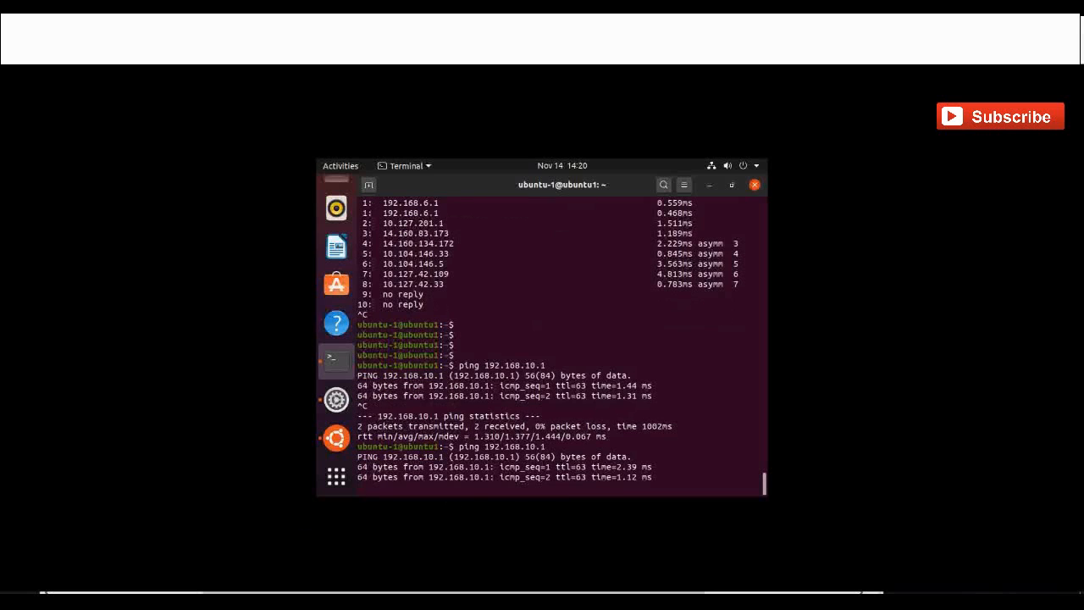
key(ctrl+c)
key(Return)
key(Return)
key(Return)
key(Return)
key(Return)
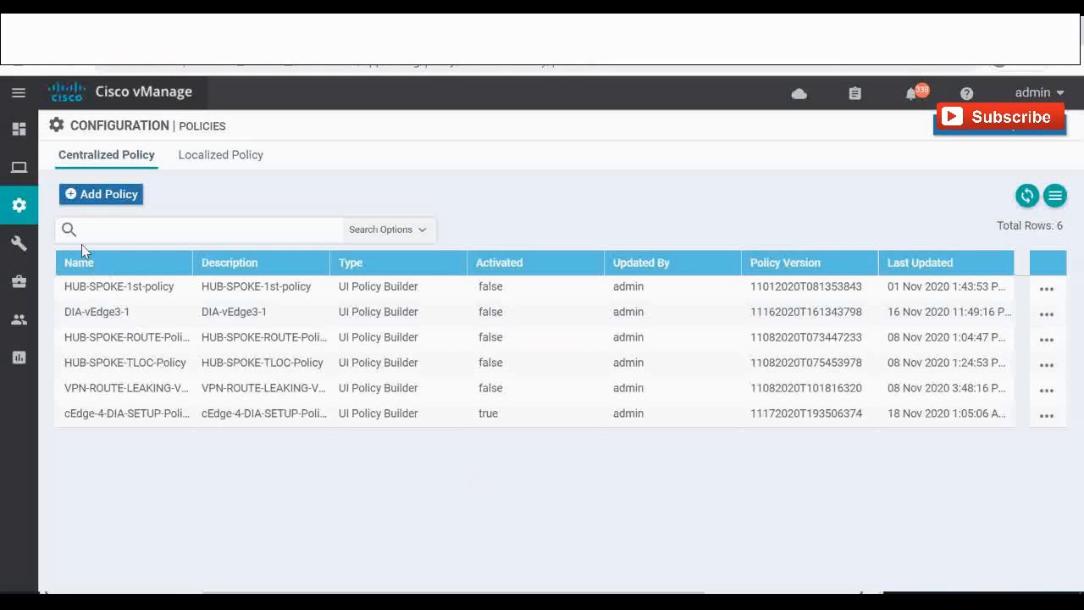
Open the real-time monitoring data of c-Edge-4 and display its IP NAT Translation table.
mouse_move(19, 169)
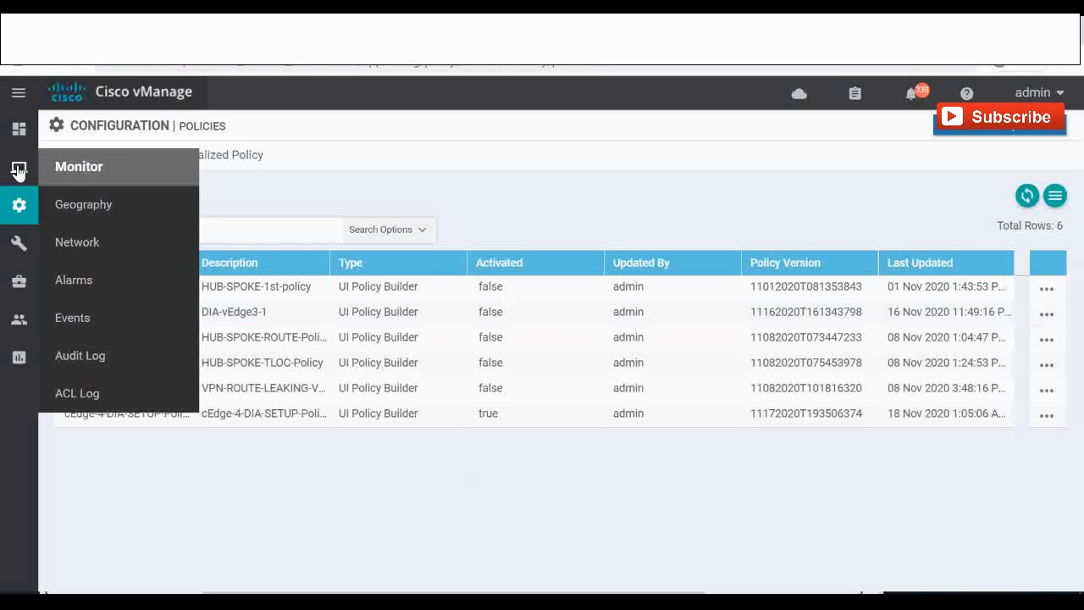
click(85, 243)
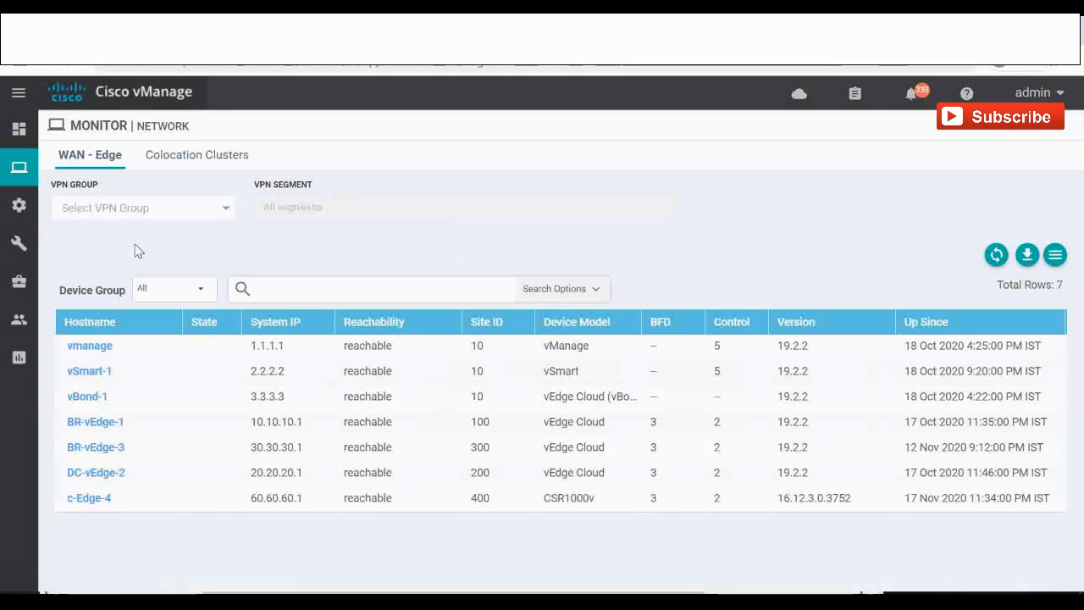
click(108, 500)
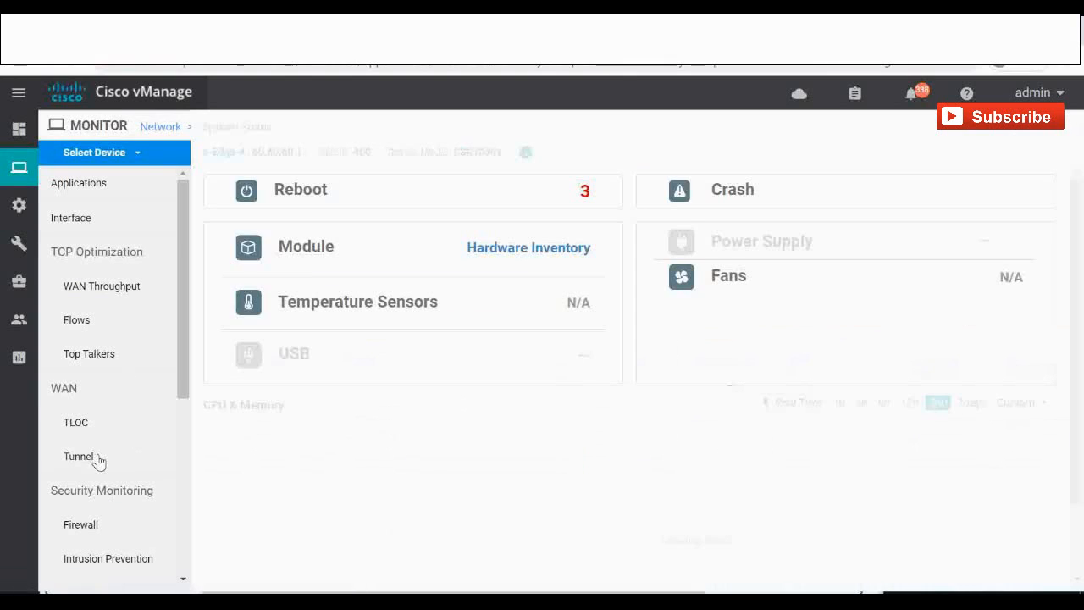
scroll(97, 462, down, 4)
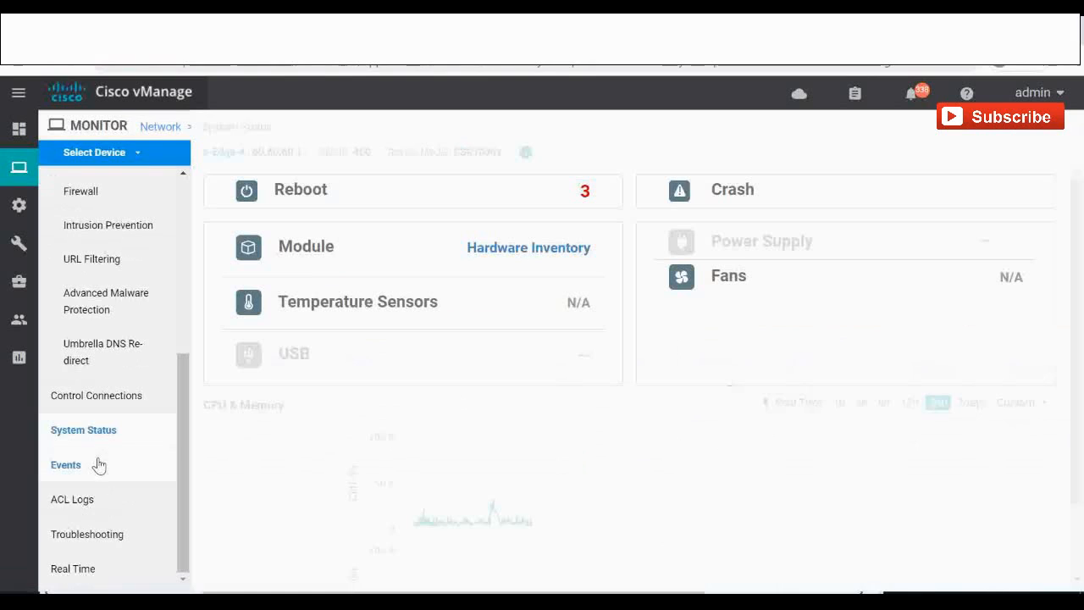
click(73, 568)
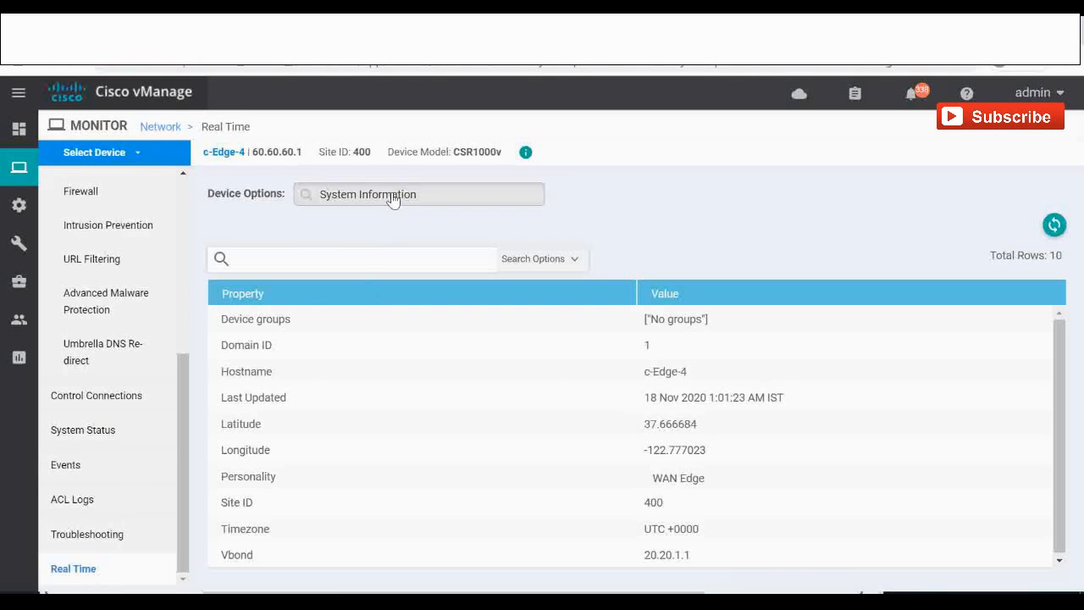
click(393, 194)
text(nat)
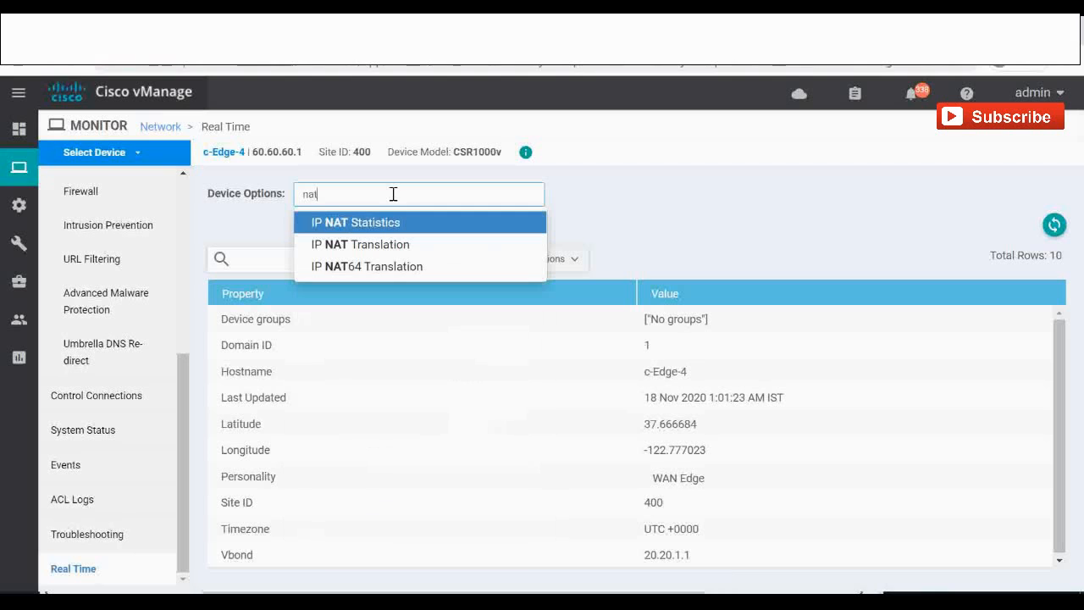
click(359, 245)
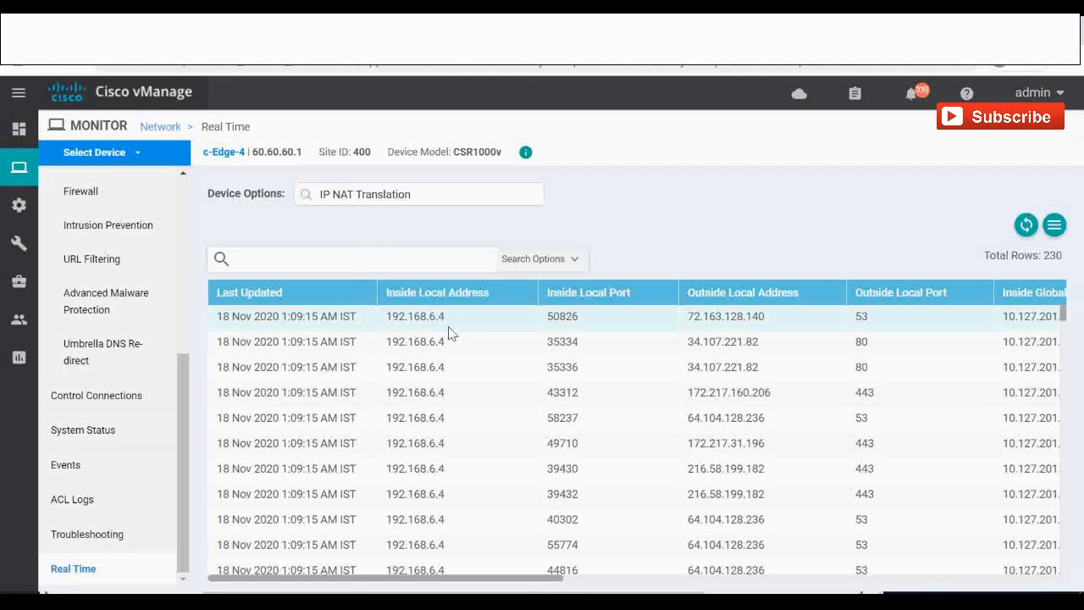
Examine the NAT translation entries across all columns, comparing inside local, inside global, and outside addresses, and scan down through the rows.
drag(525, 579, 672, 572)
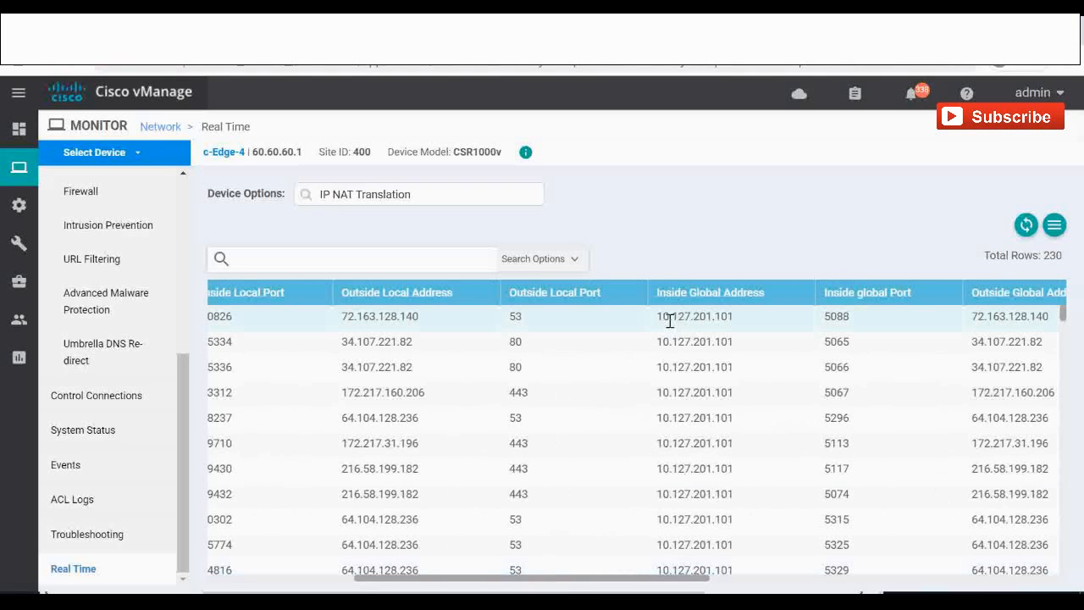
drag(661, 316, 732, 318)
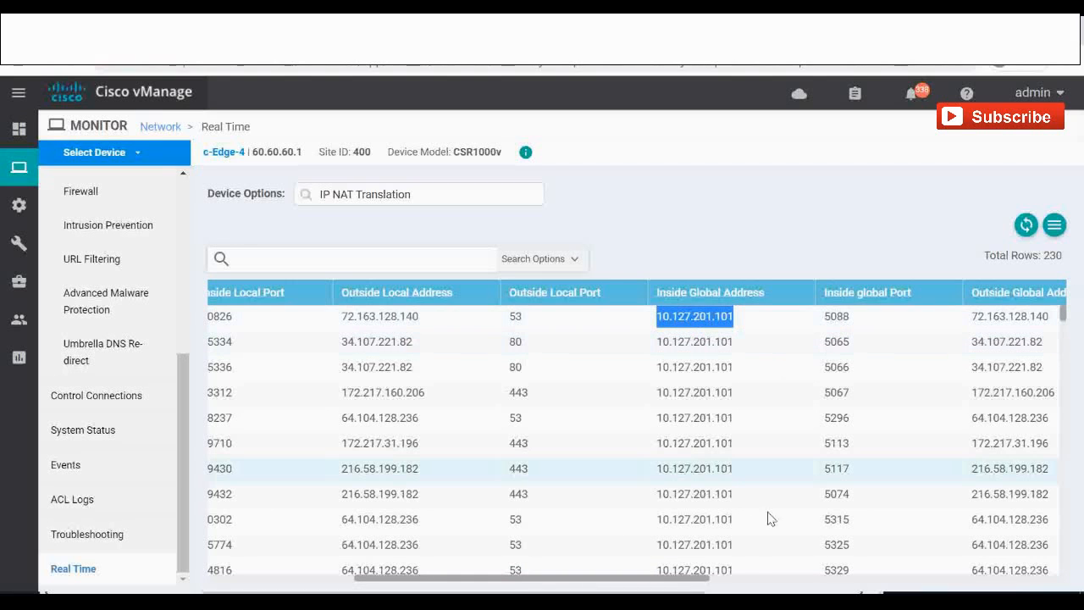
drag(693, 578, 702, 577)
drag(365, 316, 399, 316)
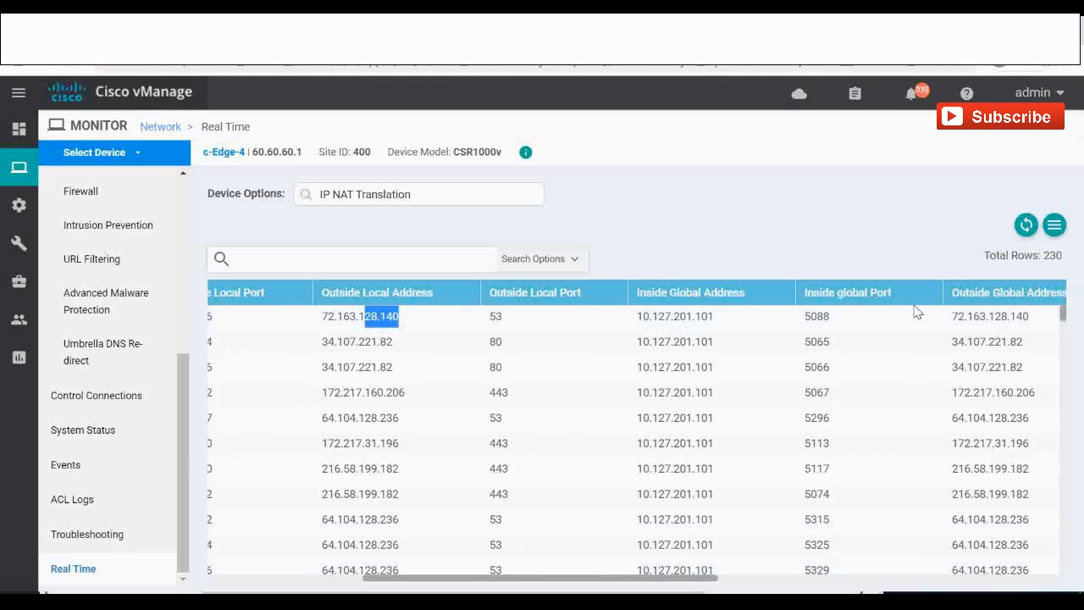
drag(988, 315, 1029, 317)
drag(646, 578, 918, 584)
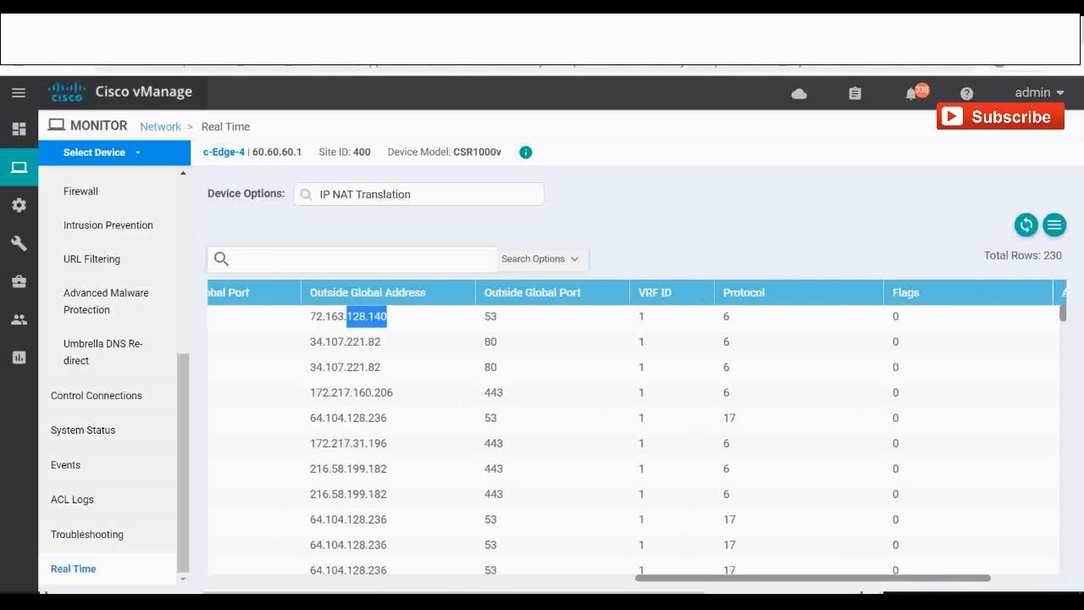
drag(919, 578, 492, 577)
scroll(562, 488, down, 5)
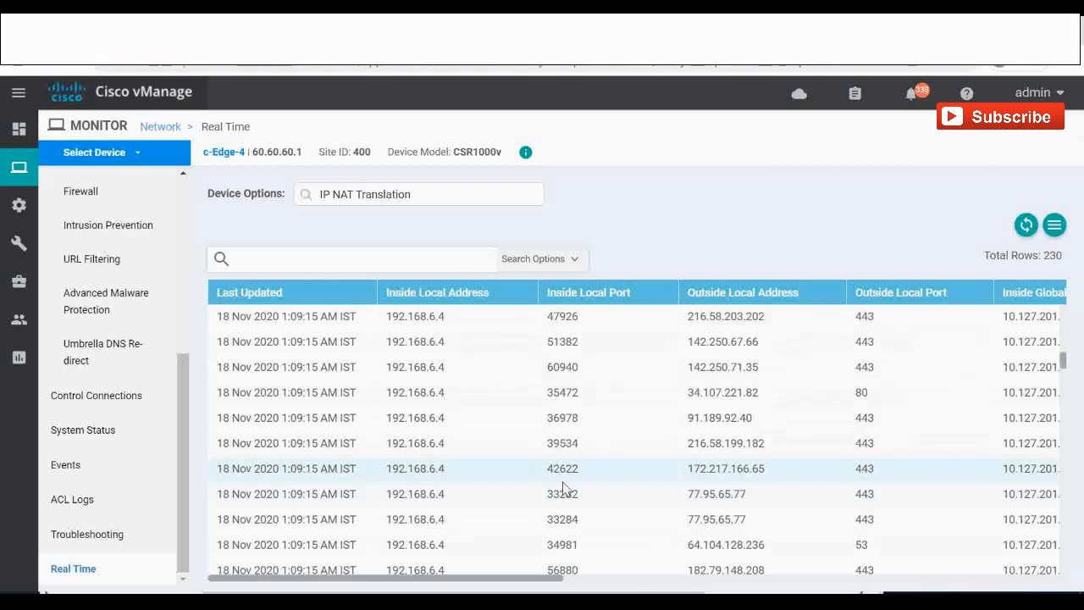
scroll(561, 489, down, 10)
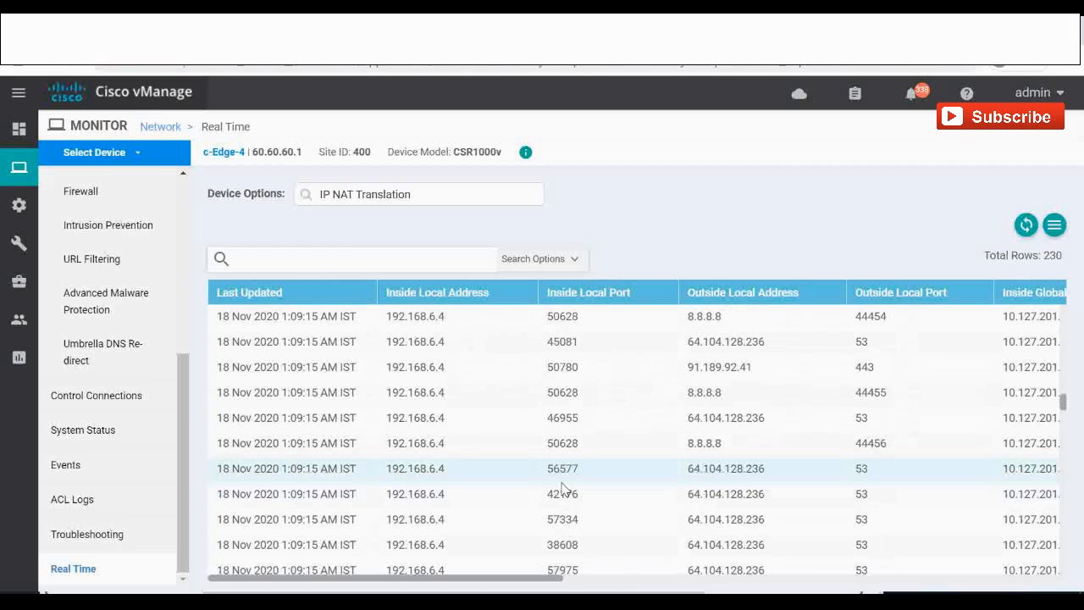
scroll(561, 488, down, 15)
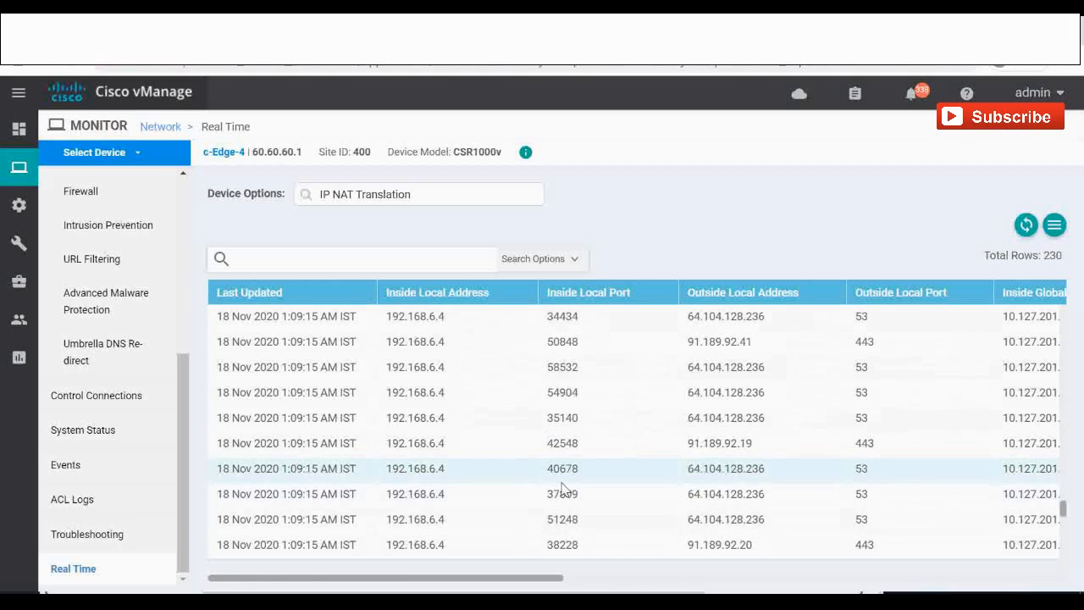
scroll(561, 487, down, 5)
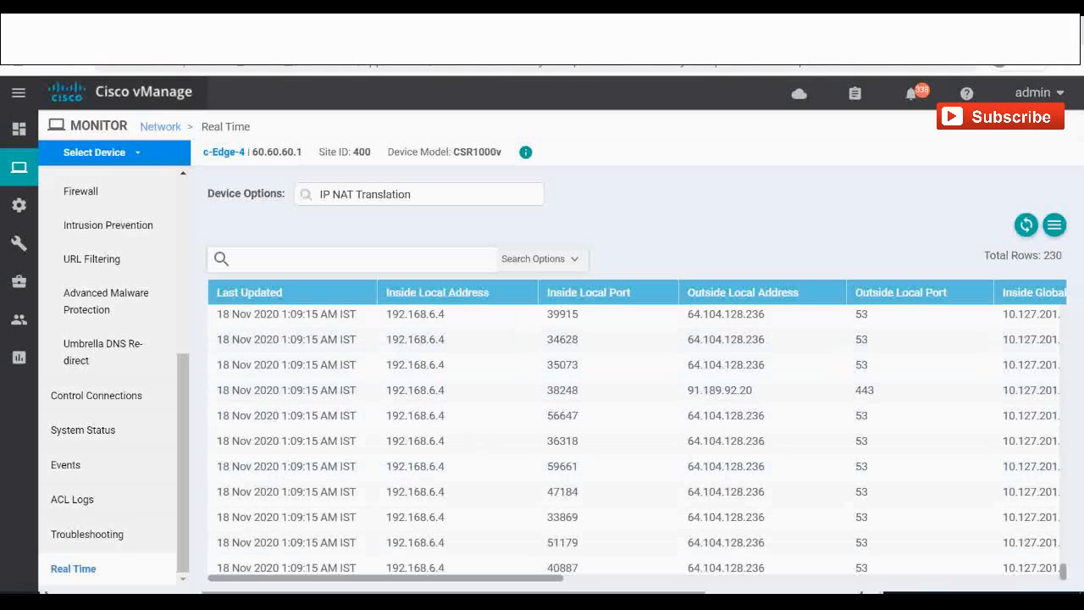
Deactivate the cEdge-4-DIA-SETUP-Policy centralized policy and confirm its removal from vSmart.
mouse_move(19, 206)
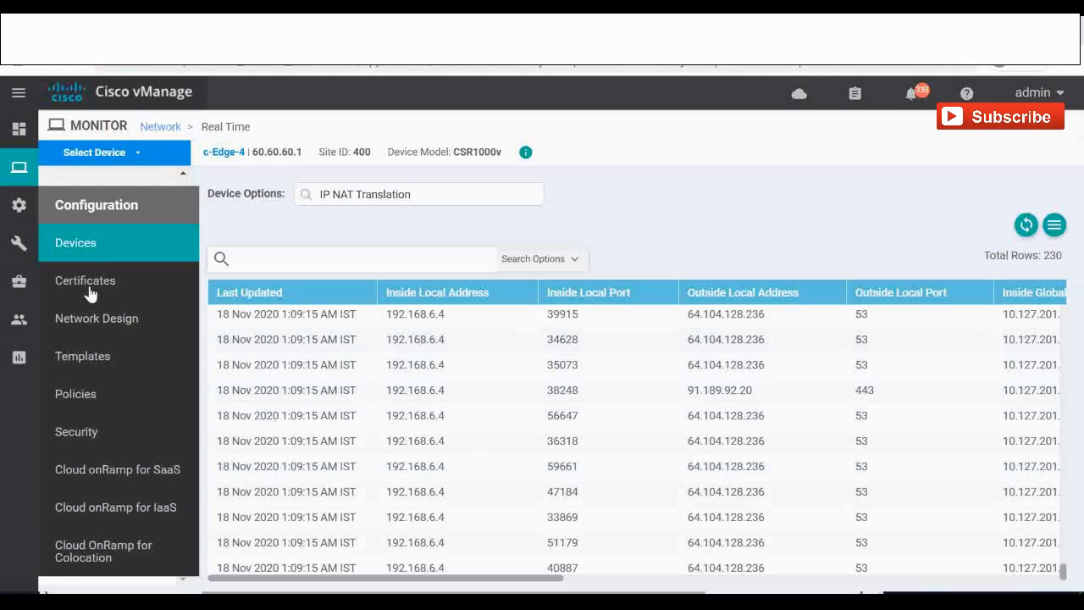
click(98, 393)
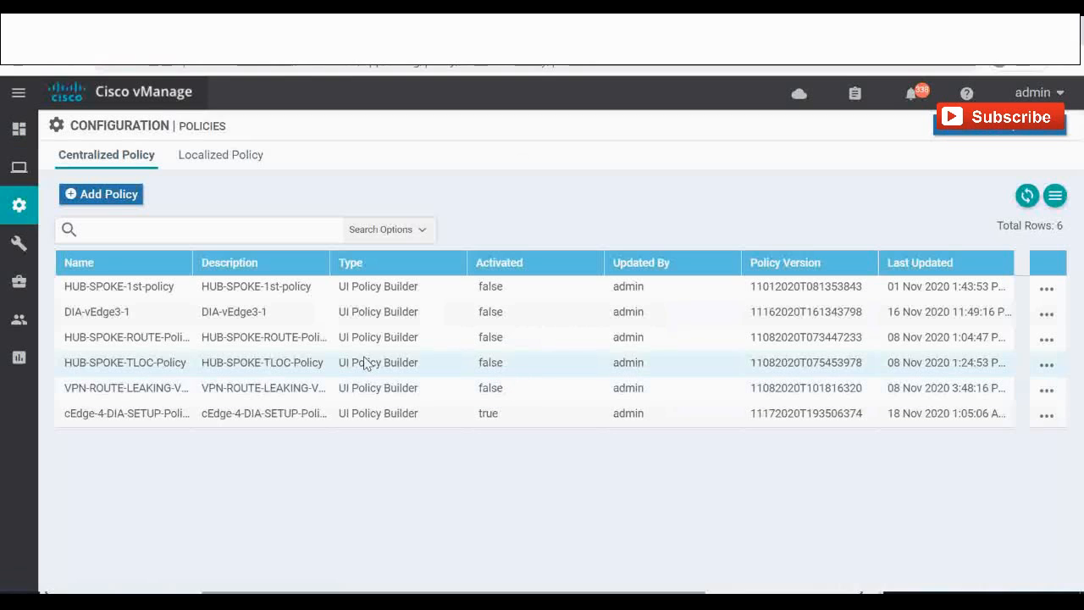
click(1047, 416)
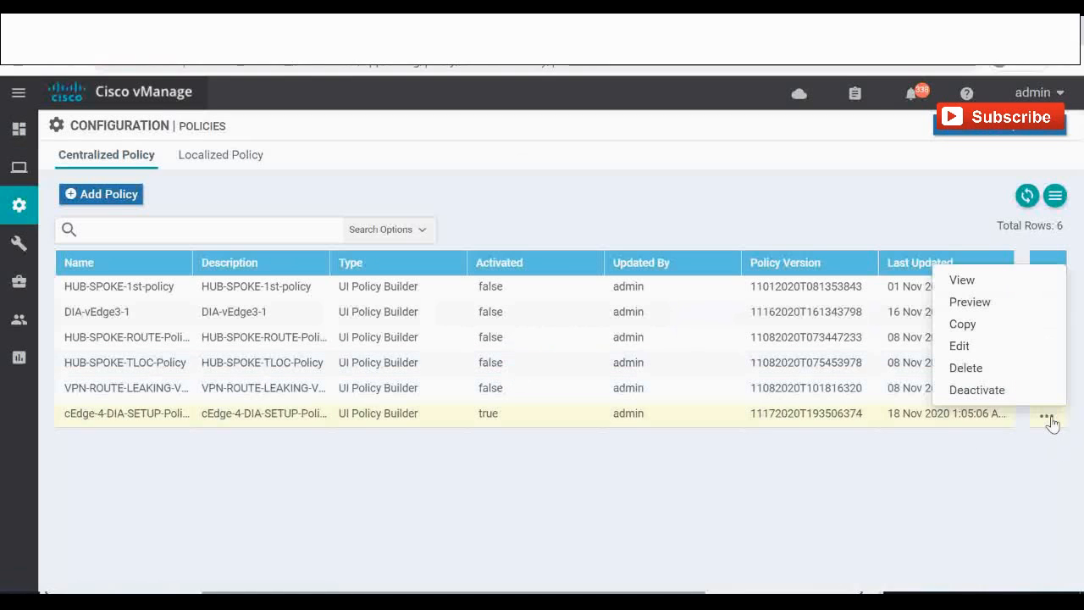
click(996, 390)
click(627, 416)
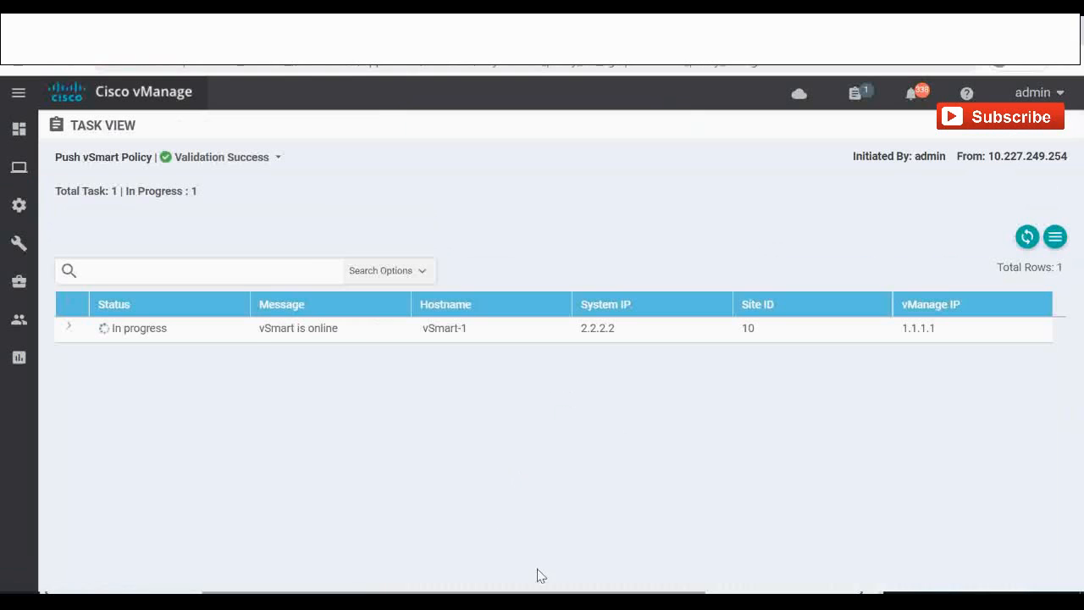
Switch to Snipping Tool to review the cEdge-4 topology diagram, and return to the centralized policy list in vManage.
click(501, 602)
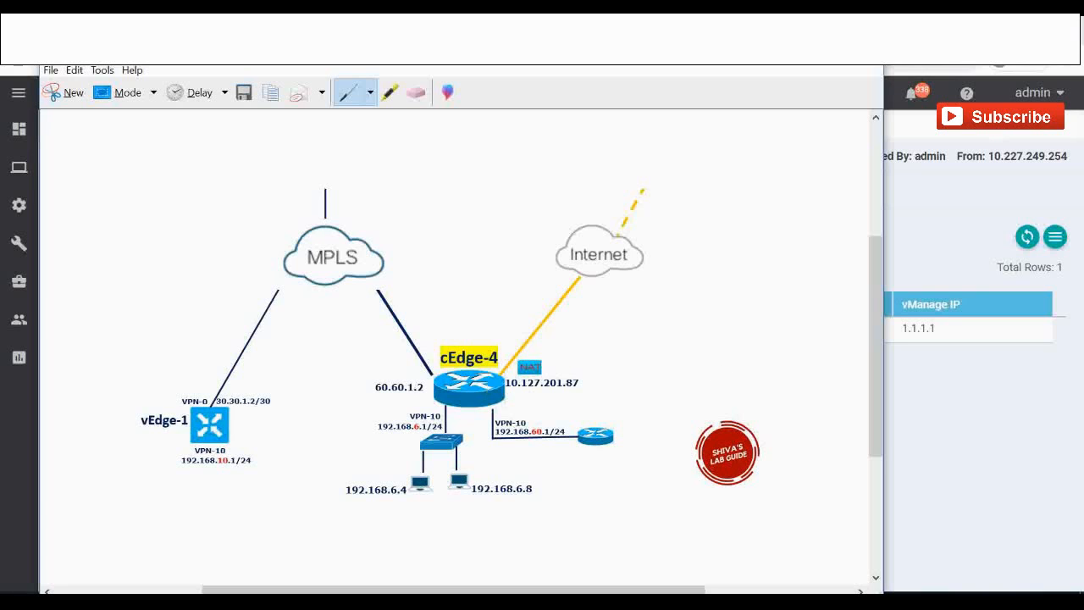
key(alt+Tab)
mouse_move(29, 216)
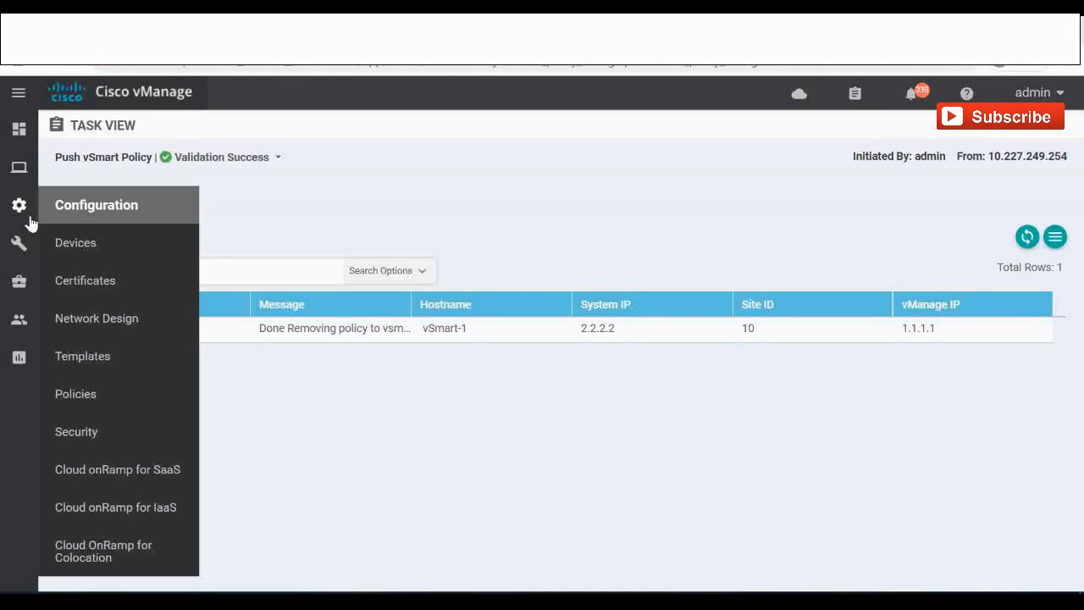
click(69, 395)
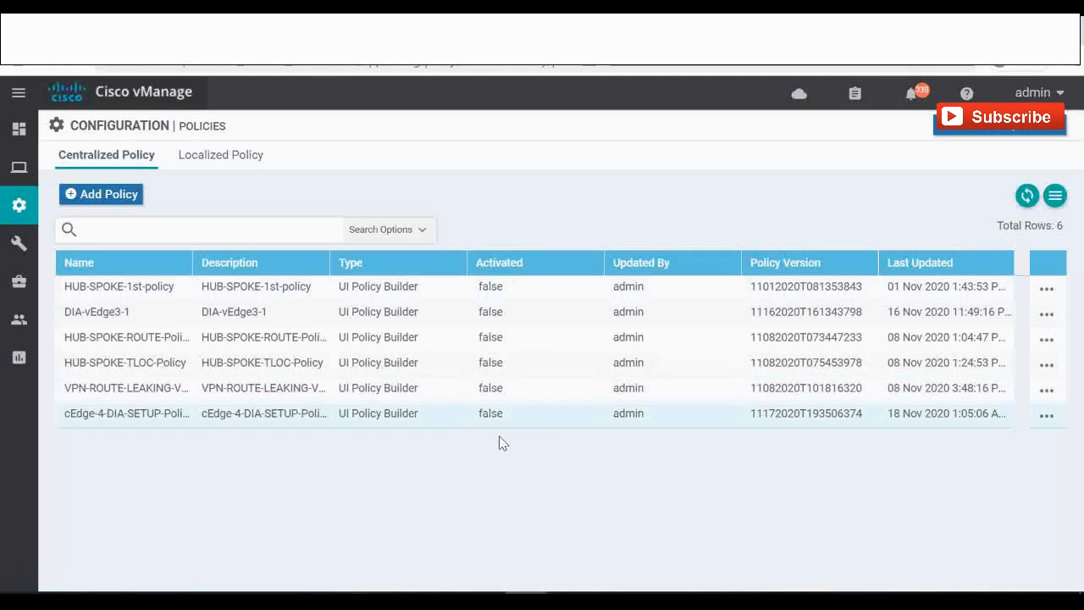
Filter the feature templates by csr and open CSR-VPN10-VPN-Template for editing.
mouse_move(19, 207)
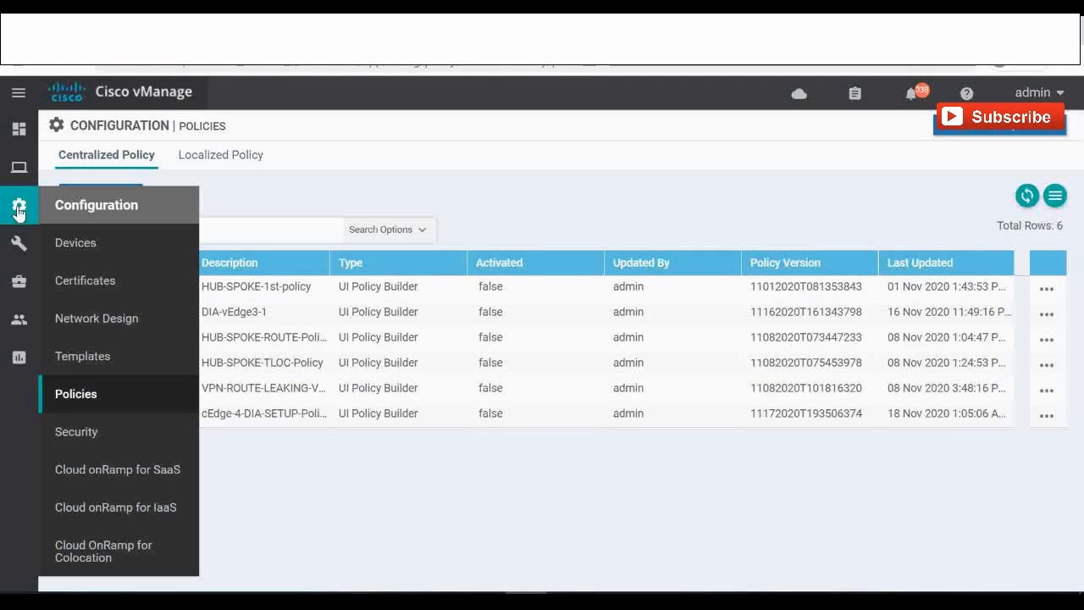
click(83, 356)
click(142, 158)
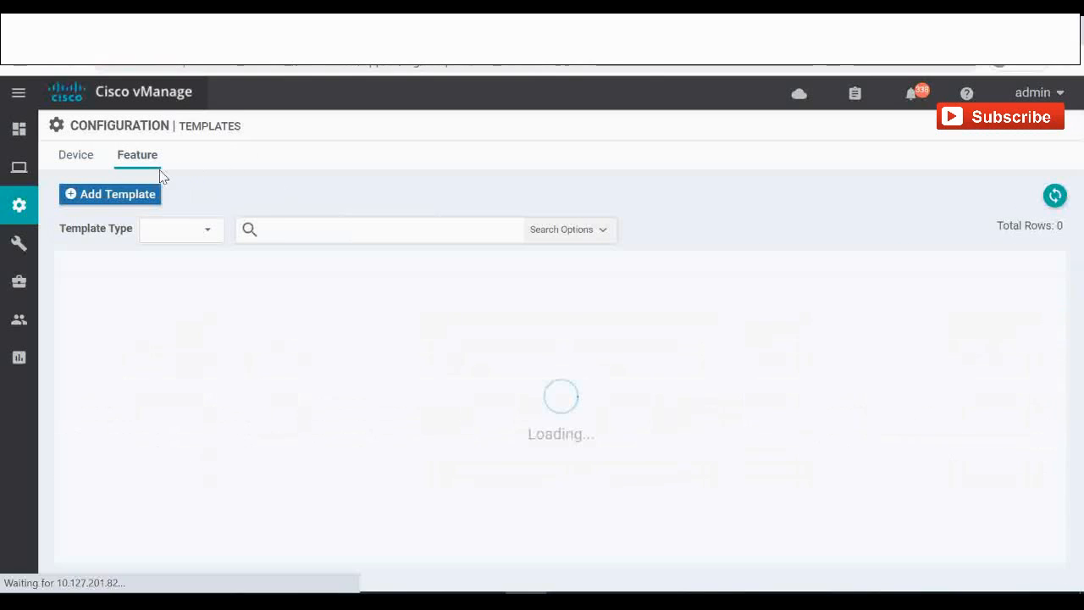
click(431, 230)
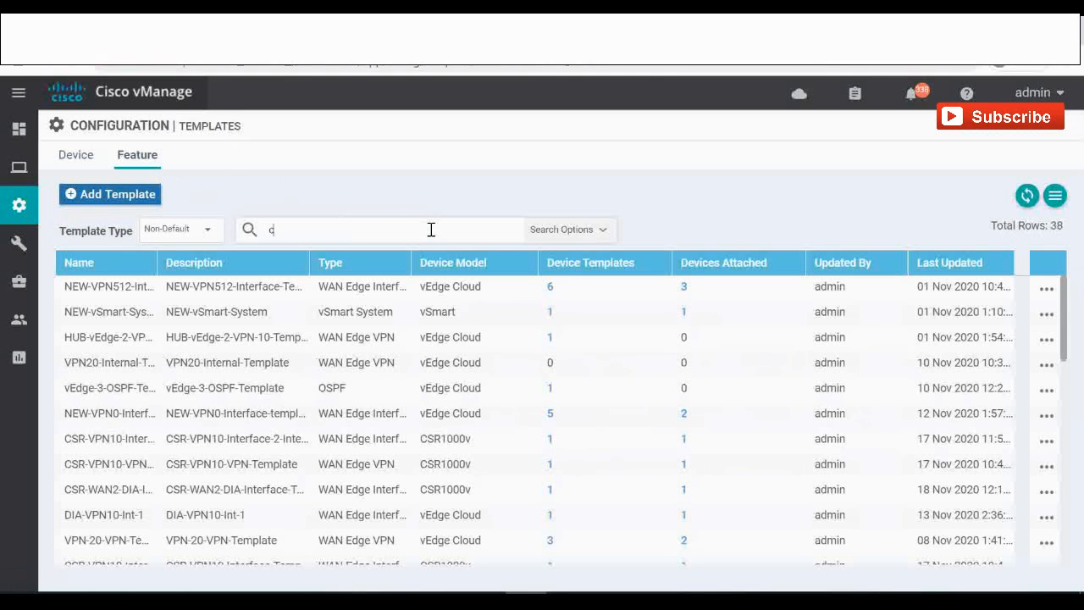
text(csr)
key(Return)
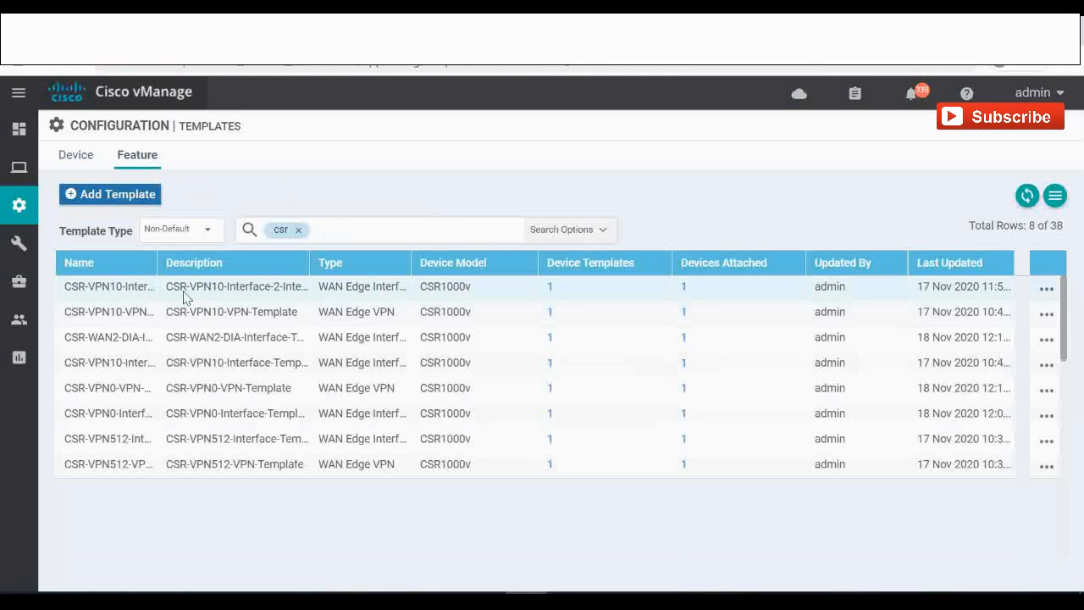
drag(156, 263, 310, 262)
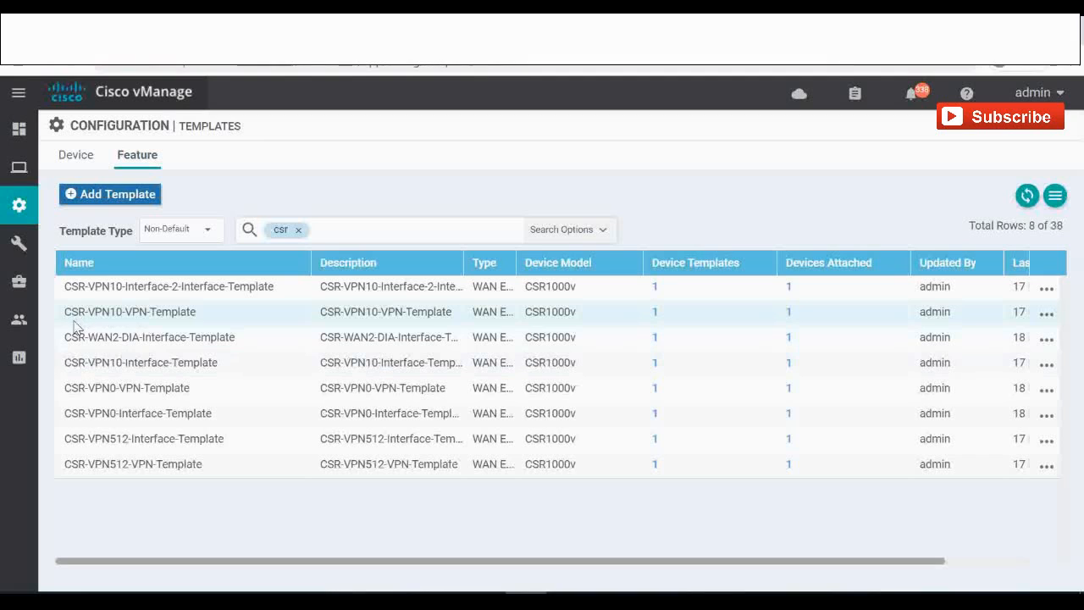
click(1045, 313)
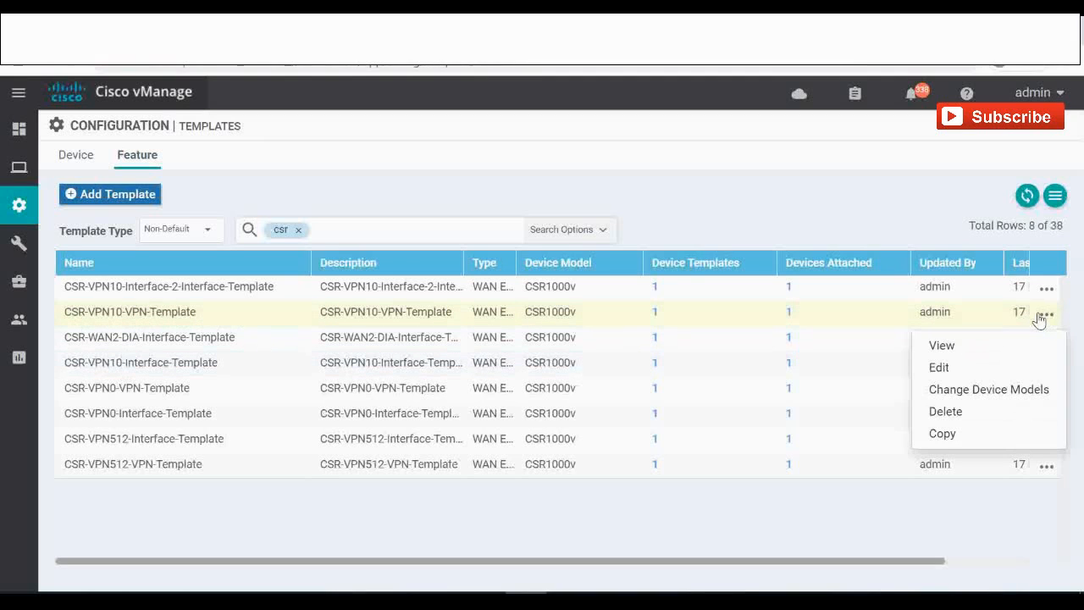
click(949, 370)
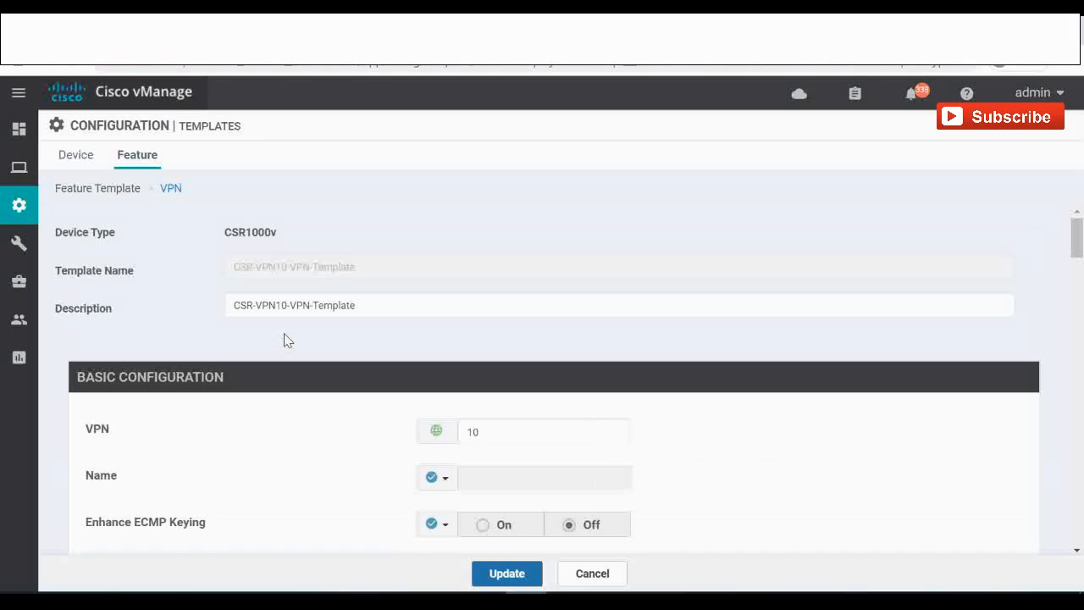
Switch to the cEdge-4 terminal session and inspect the next hops of the two default routes, 60.60.1.1 and 10.127.201.1.
click(458, 355)
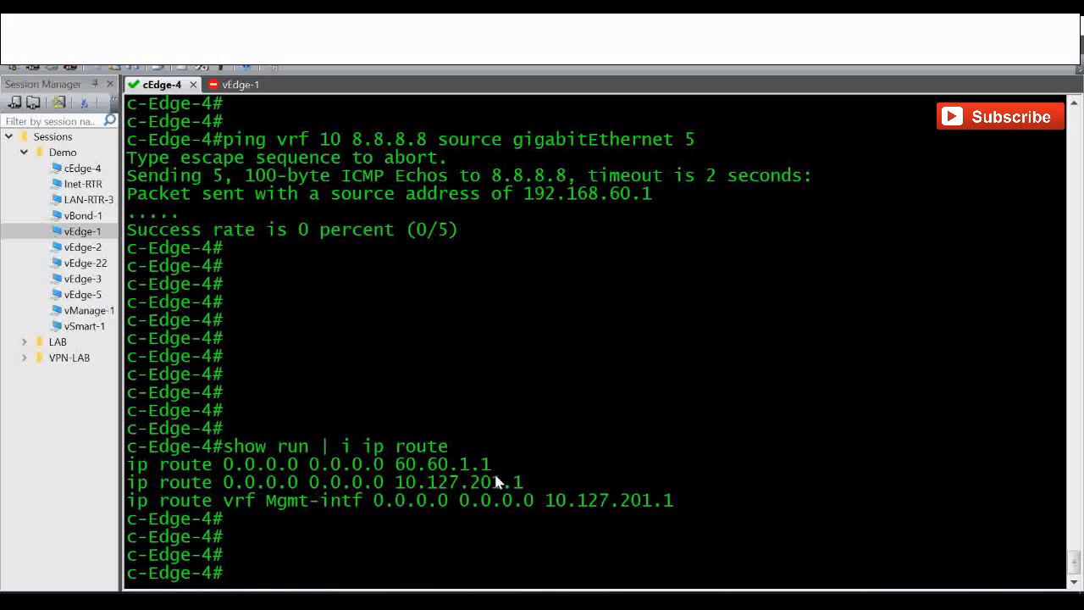
drag(495, 468, 385, 468)
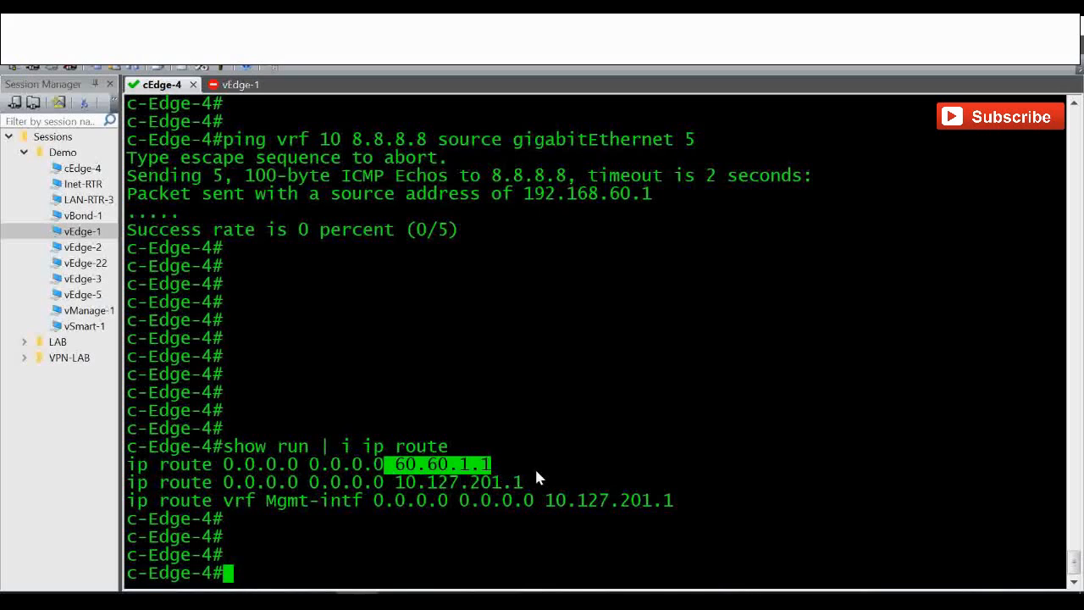
drag(518, 482, 410, 489)
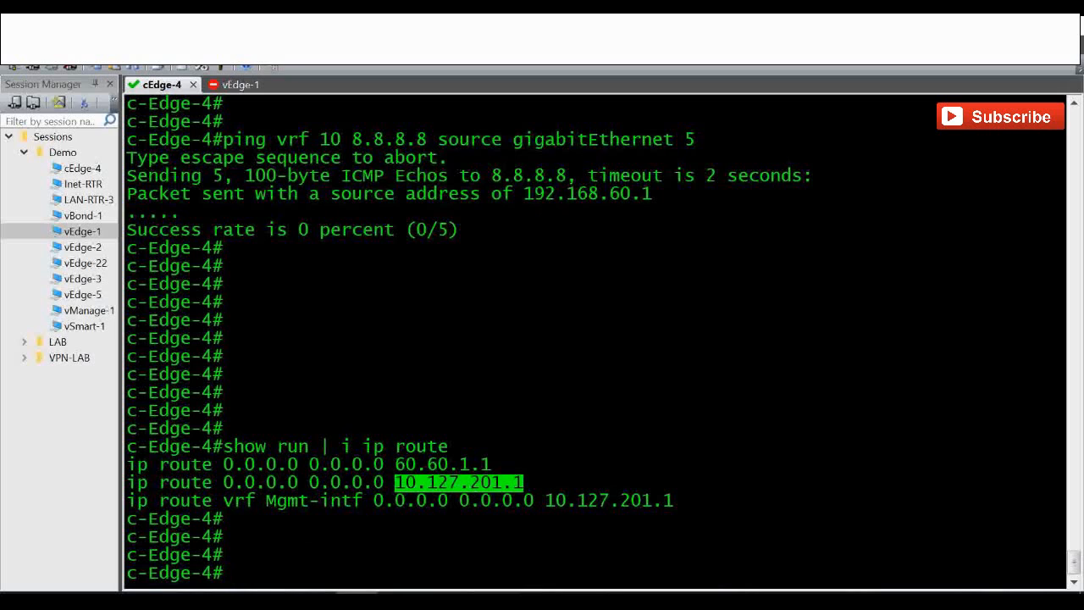
Run show run | i ip nat on c-Edge-4 and review the NAT configuration lines from the start of the output.
key(Return)
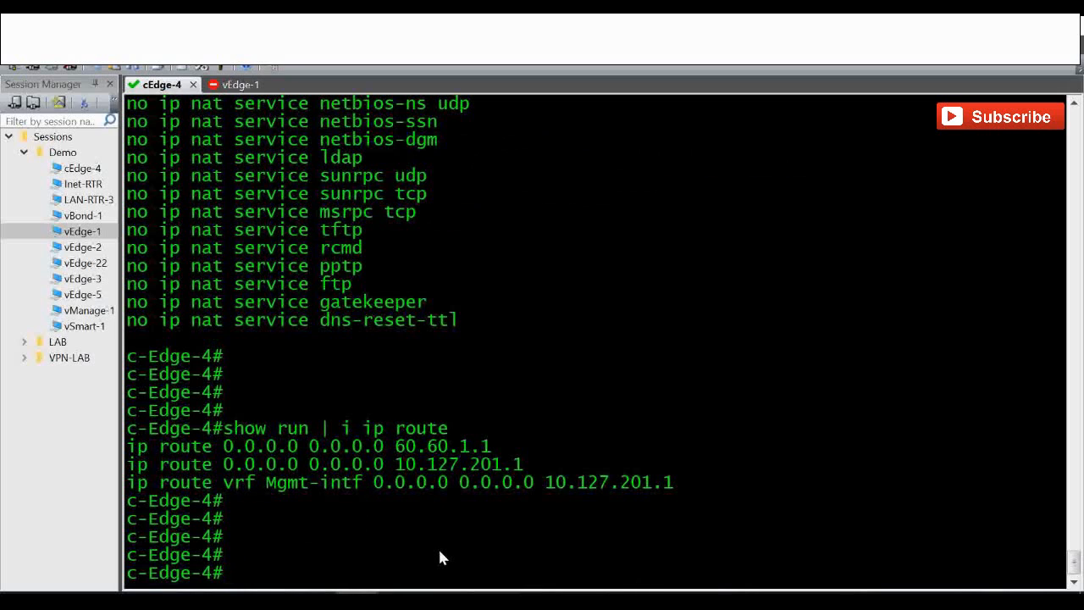
key(Up)
key(BackSpace)
key(BackSpace)
key(BackSpace)
key(BackSpace)
key(BackSpace)
text(nat)
key(Return)
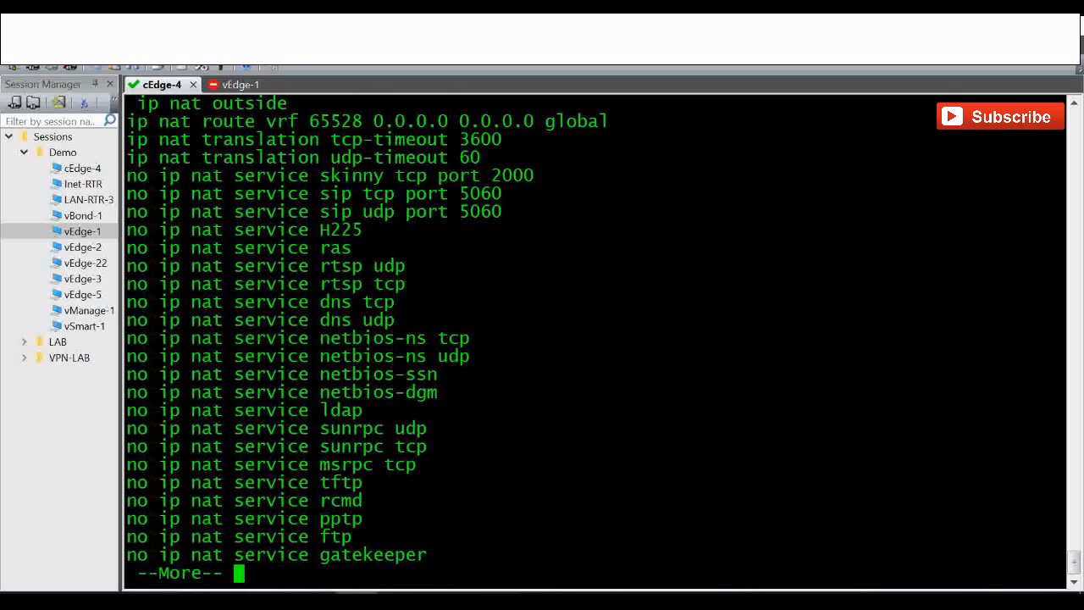
scroll(350, 296, up, 1)
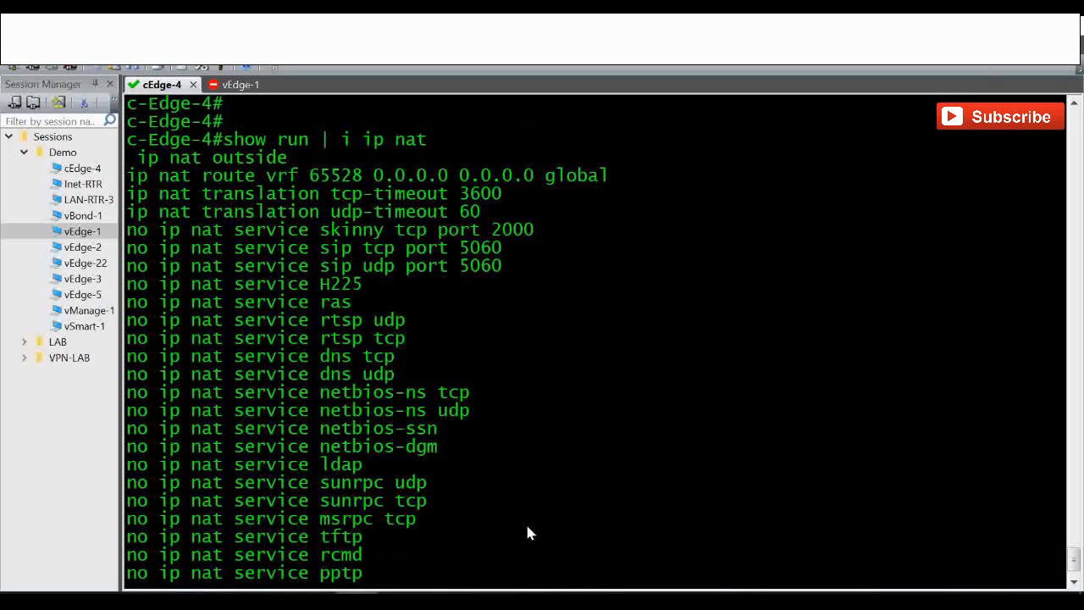
Page to the end of the ip nat configuration output on c-Edge-4.
key(space)
key(Return)
key(Return)
key(Return)
key(Return)
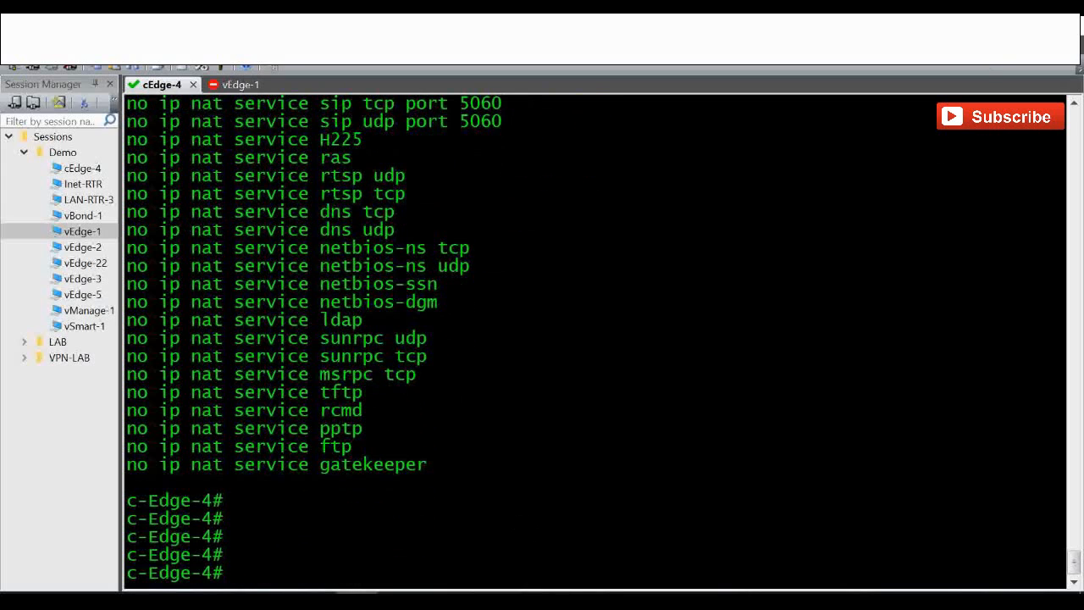
Switch to vManage and add an IPv4 route to the VPN template with prefix 0.0.0.0/0, gateway VPN, and Enable VPN set to On.
click(527, 600)
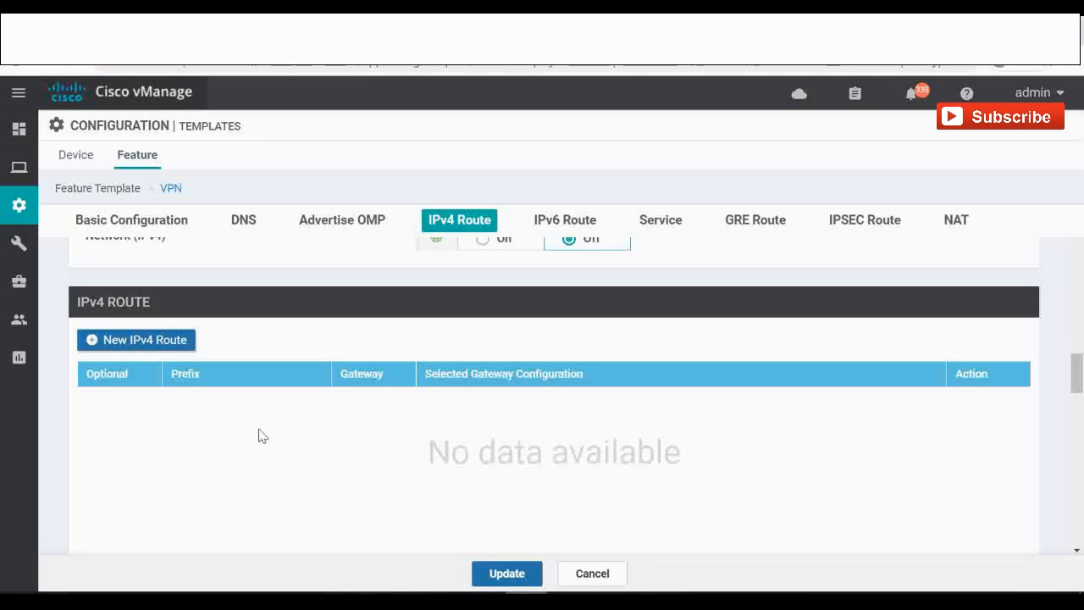
click(152, 342)
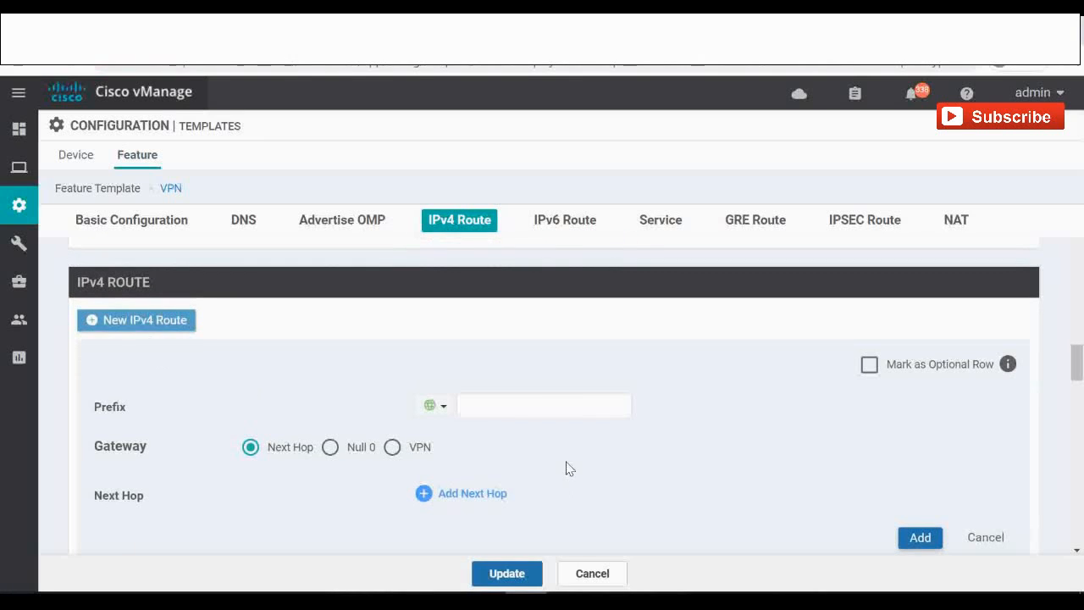
click(543, 399)
text(0.0.0.0/0)
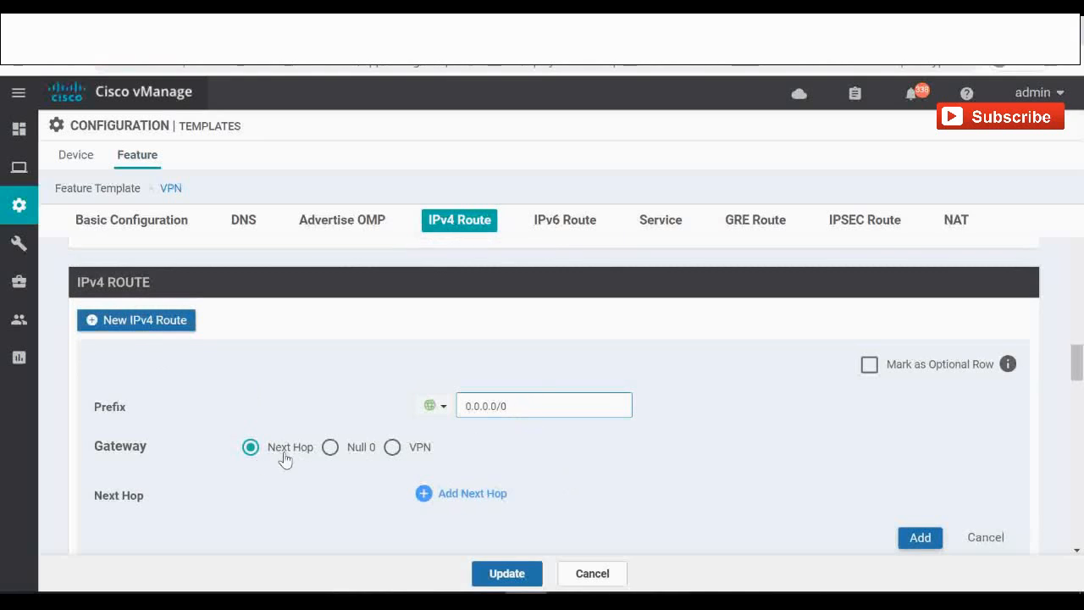
click(392, 447)
scroll(438, 380, down, 2)
click(442, 332)
click(457, 354)
click(480, 329)
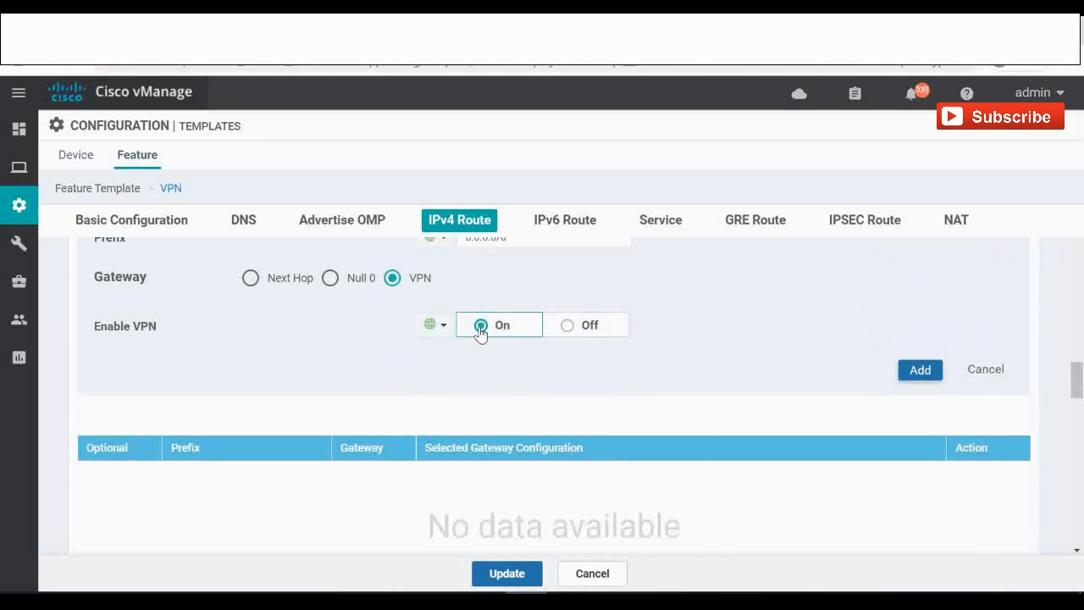
scroll(720, 334, up, 1)
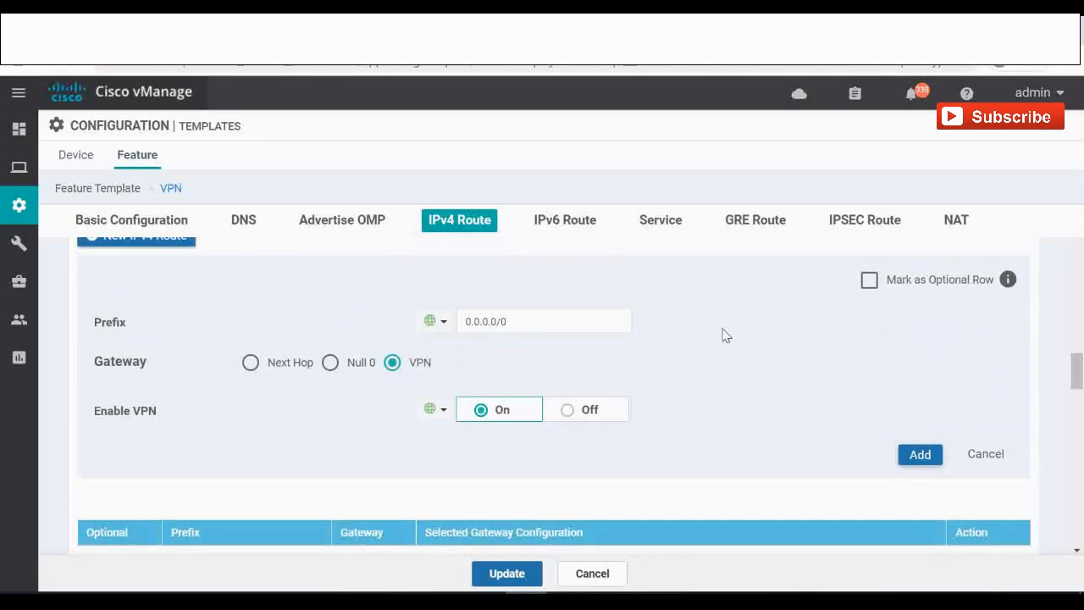
click(921, 455)
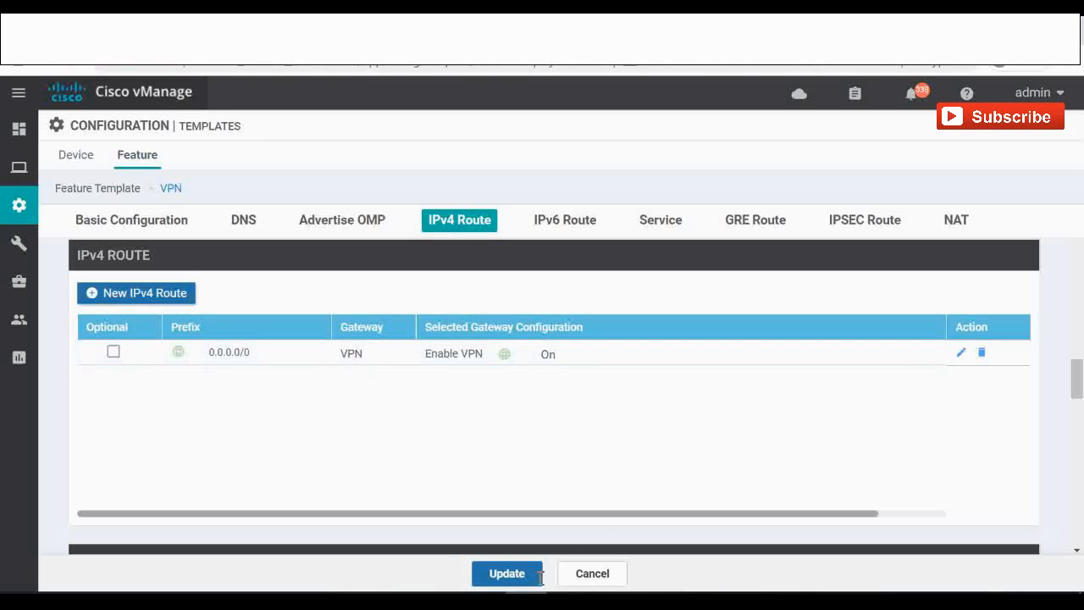
Save the VPN feature template update, continue with the CSR-cEdge-4 device template, and select the c-Edge-4 device for configuration preview.
click(507, 574)
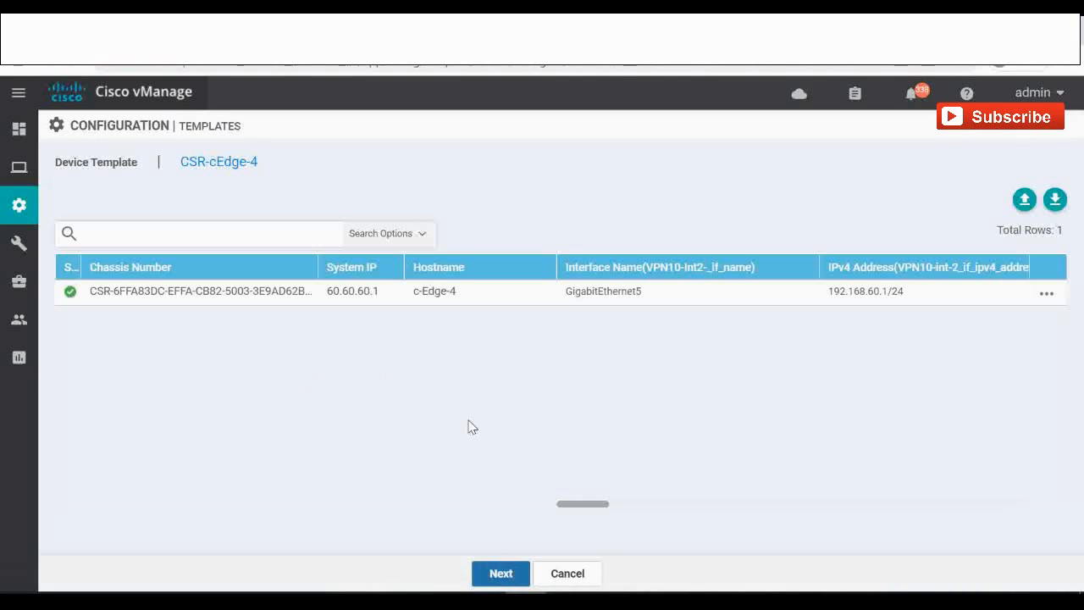
click(503, 576)
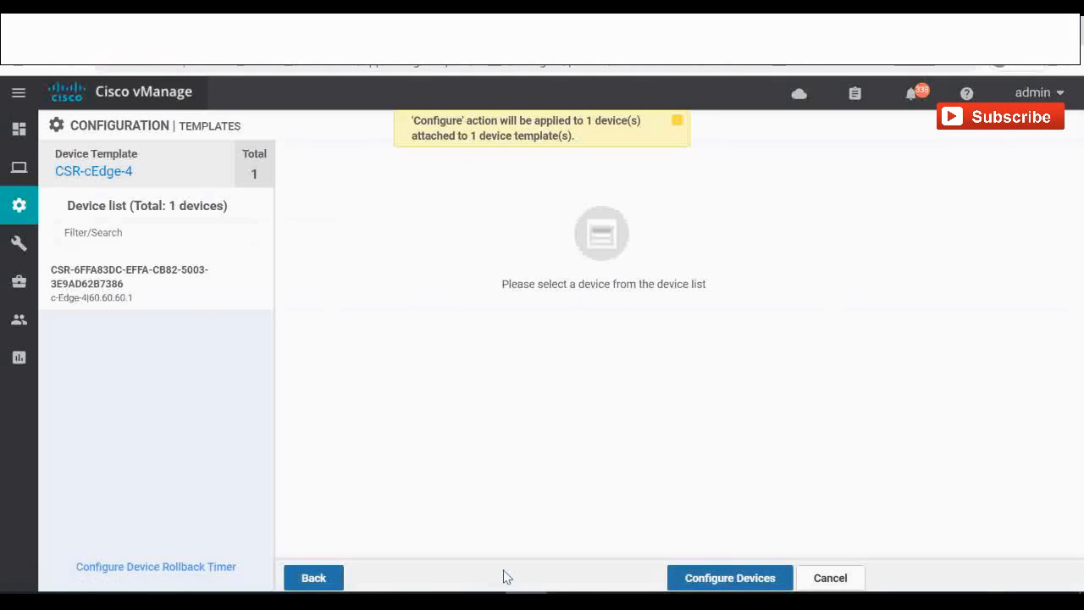
click(167, 292)
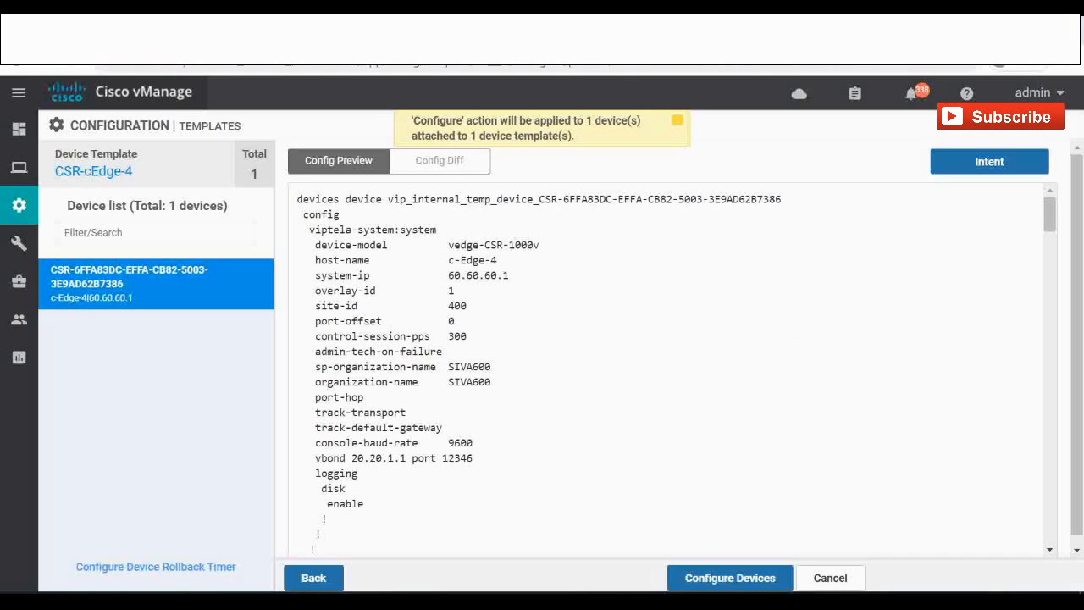
Open the inline configuration diff for c-Edge-4 and examine the lines added for the VRF 10 NAT route.
click(444, 164)
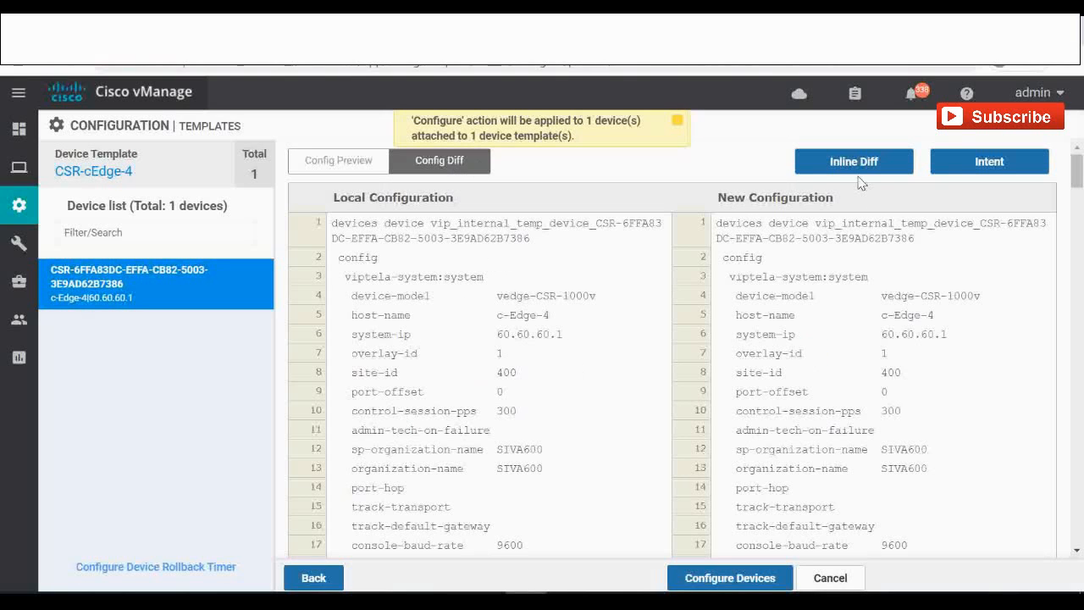
click(852, 163)
scroll(650, 470, down, 5)
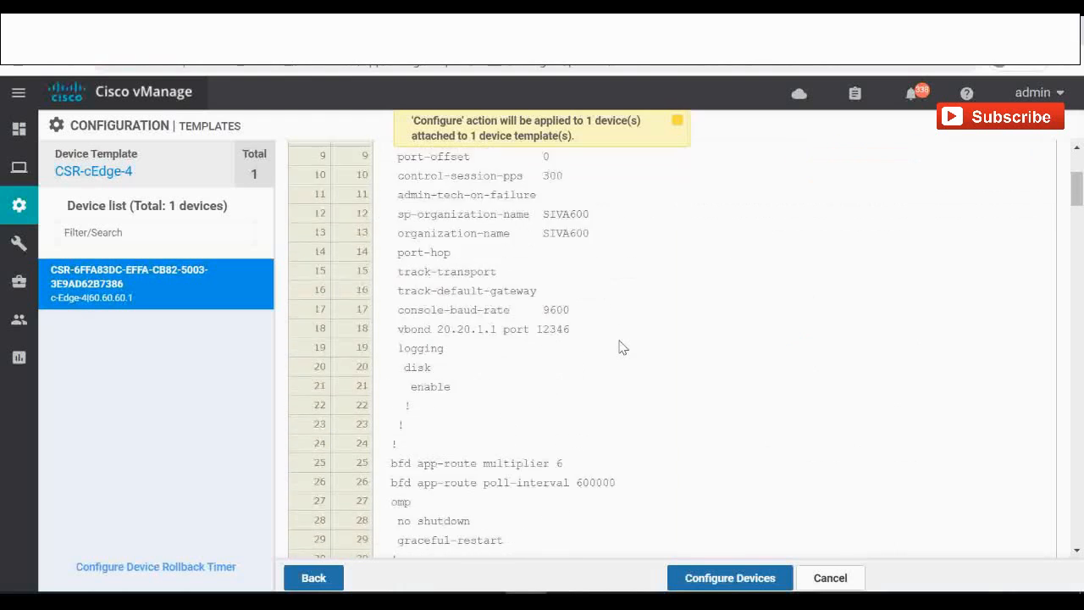
scroll(650, 470, down, 12)
scroll(650, 467, up, 3)
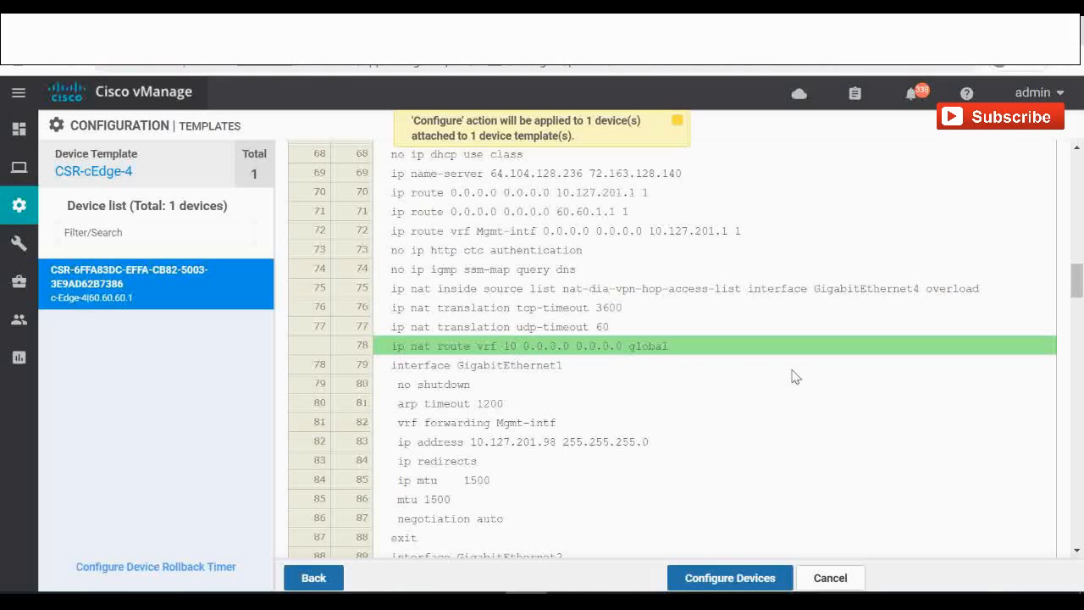
scroll(754, 530, down, 20)
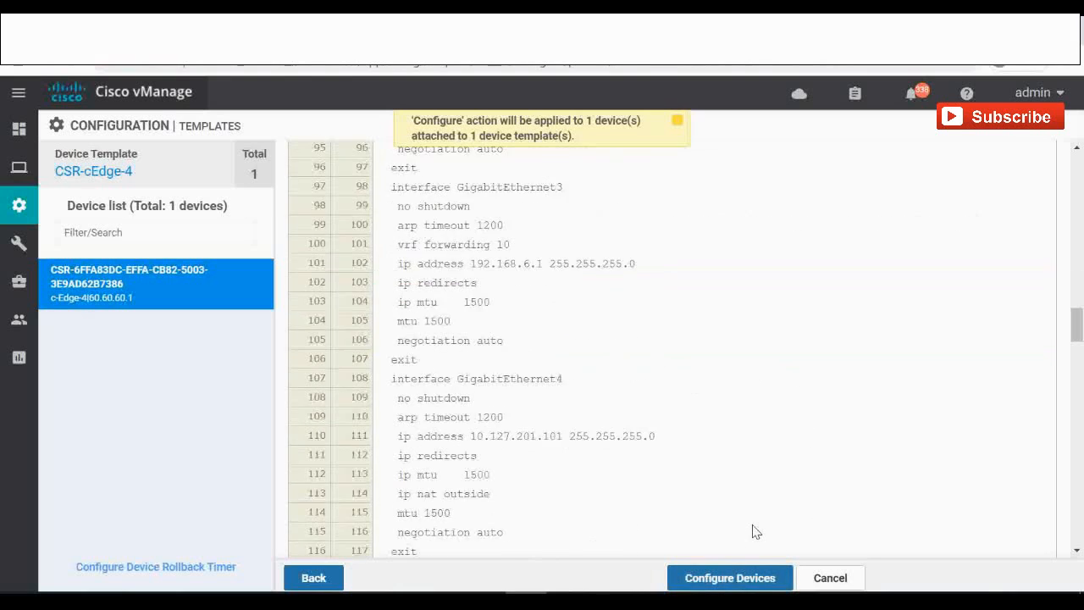
scroll(756, 531, down, 5)
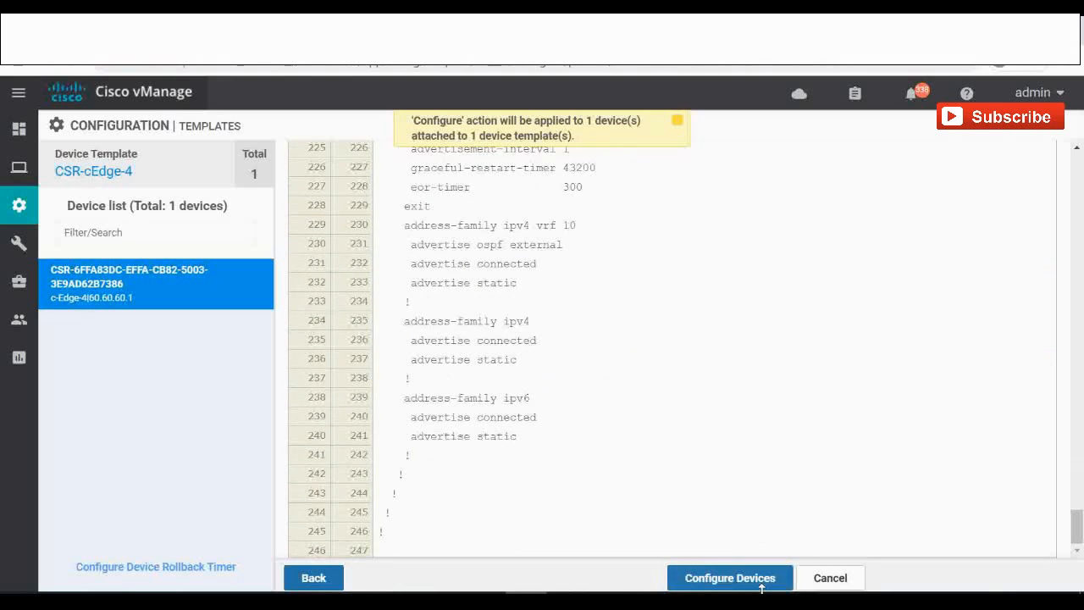
Push the updated template configuration to c-Edge-4 and expand the task's details.
click(734, 581)
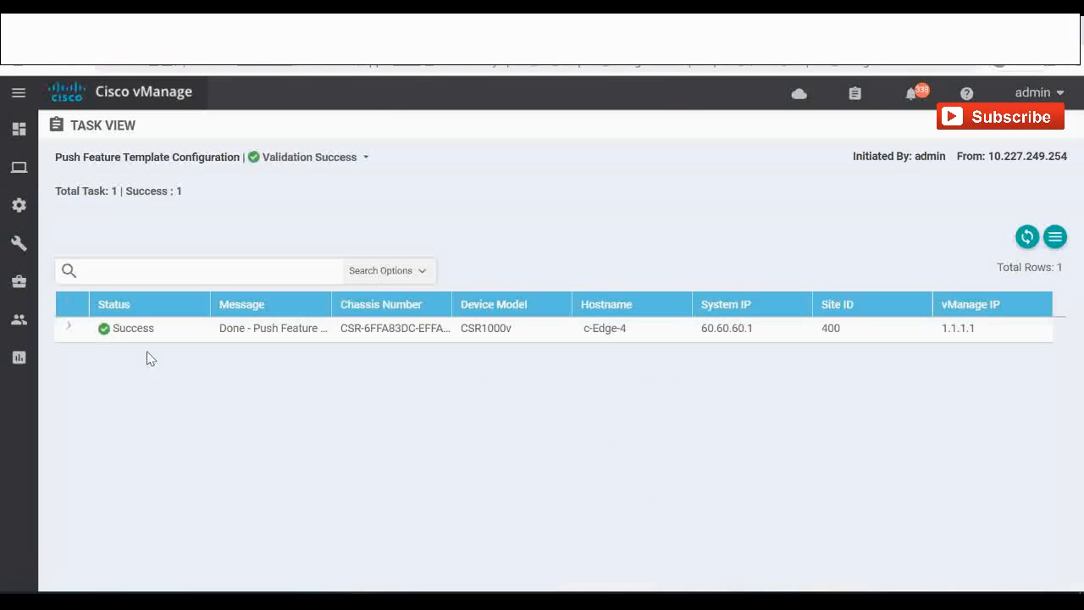
click(70, 331)
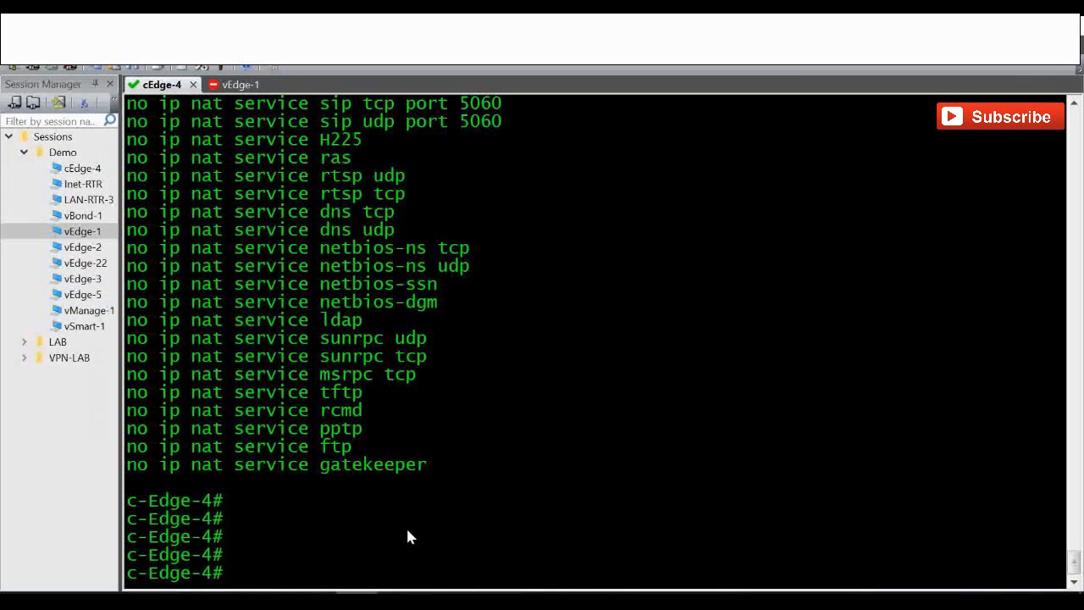
Run show run | i ip nat in the cEdge-4 terminal session and inspect the ip nat route line for VRF 10.
key(Return)
text(show run | i ip nat)
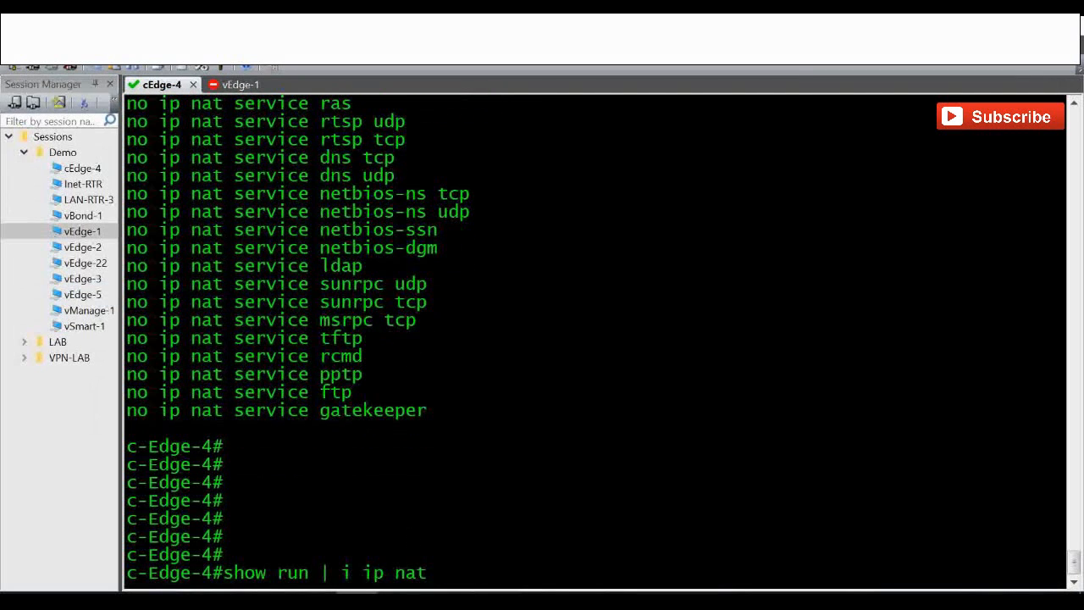
key(Return)
drag(579, 139, 135, 148)
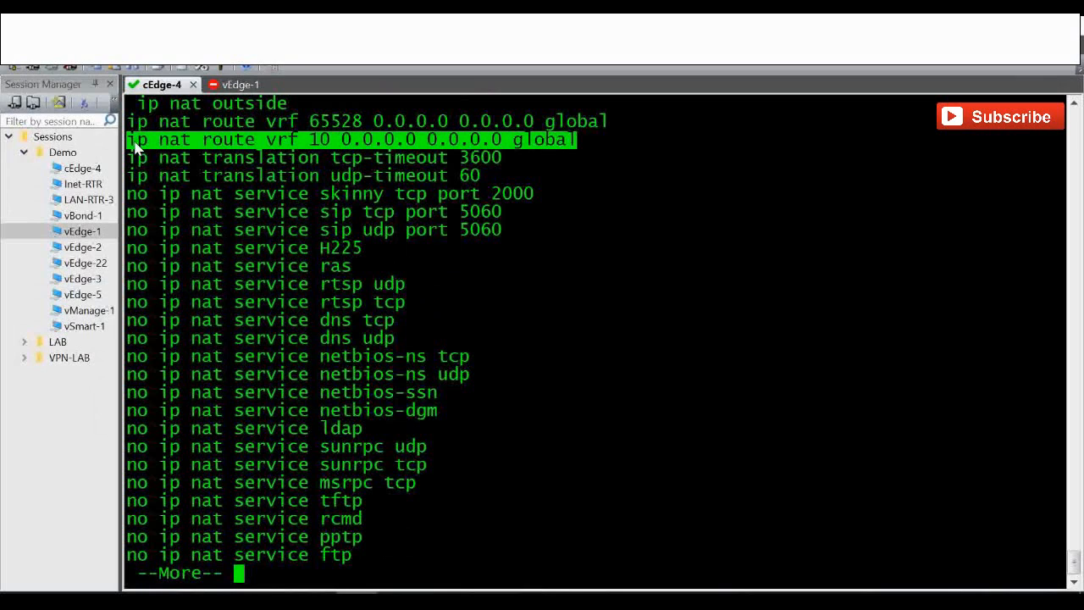
click(136, 149)
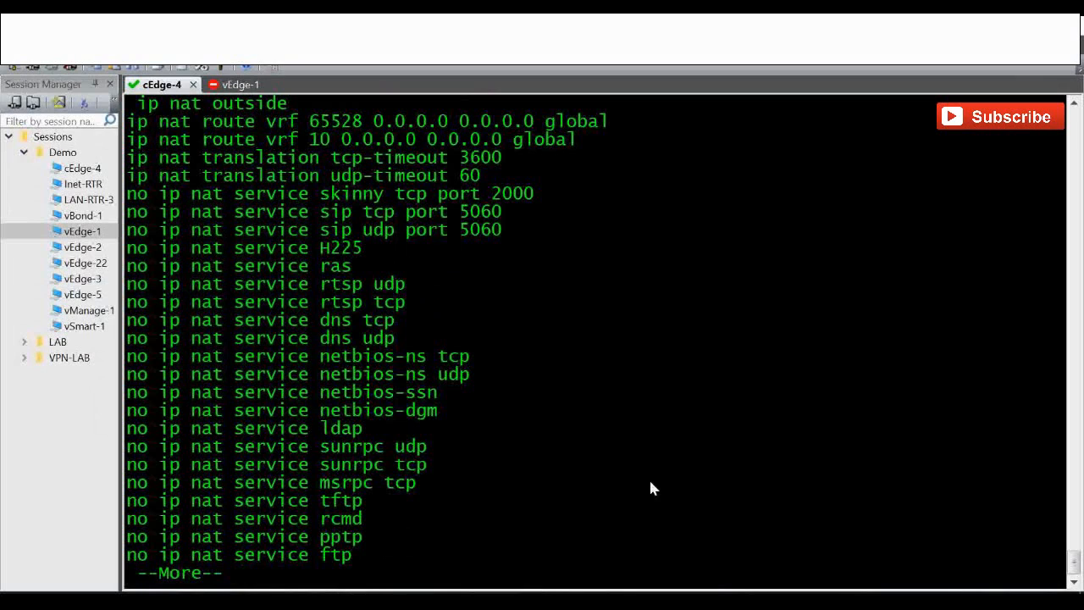
key(space)
Ping 8.8.8.8 in VRF 10 from c-Edge-4 with source address 192.168.6.1.
key(Up)
key(Up)
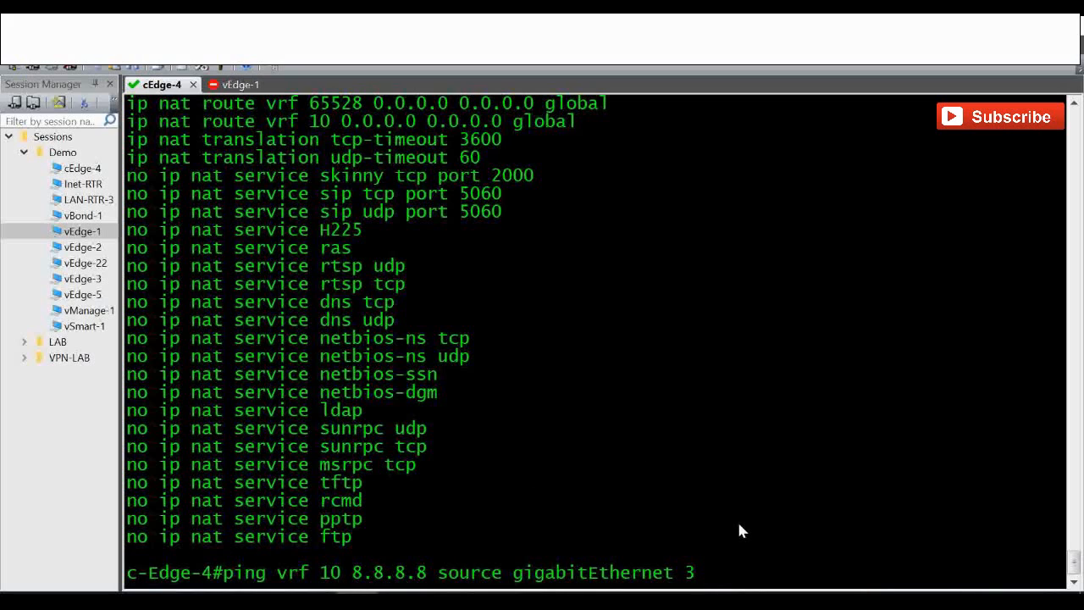
key(BackSpace)
key(BackSpace)
key(BackSpace)
key(BackSpace)
key(BackSpace)
key(BackSpace)
key(BackSpace)
key(BackSpace)
key(BackSpace)
key(BackSpace)
key(BackSpace)
key(BackSpace)
key(BackSpace)
key(BackSpace)
key(BackSpace)
key(BackSpace)
key(BackSpace)
text(192.168)
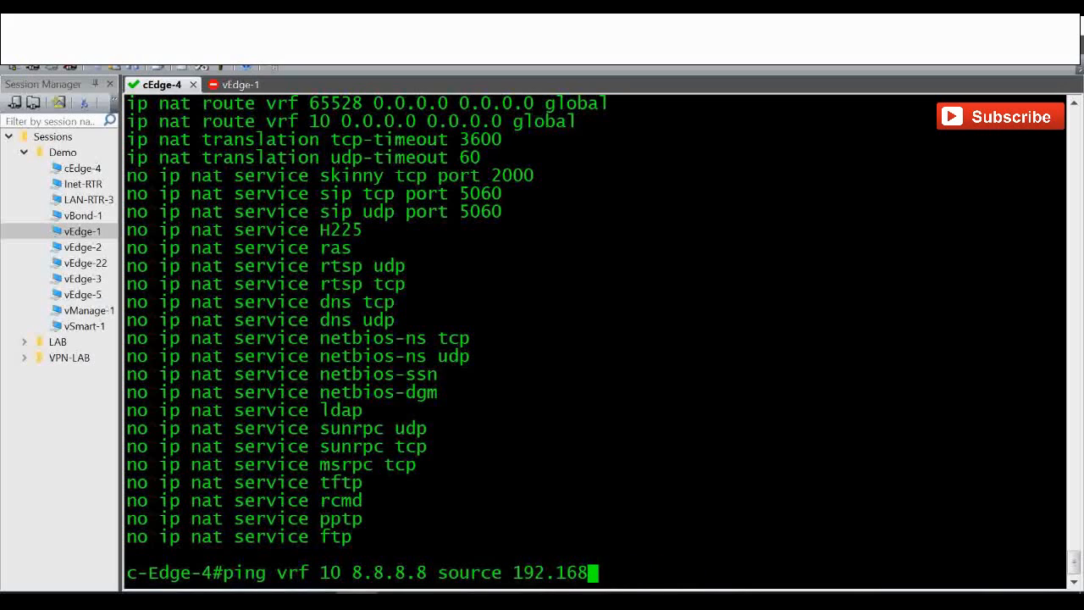
text(.6.1)
key(Return)
key(Return)
key(Return)
key(Return)
key(Return)
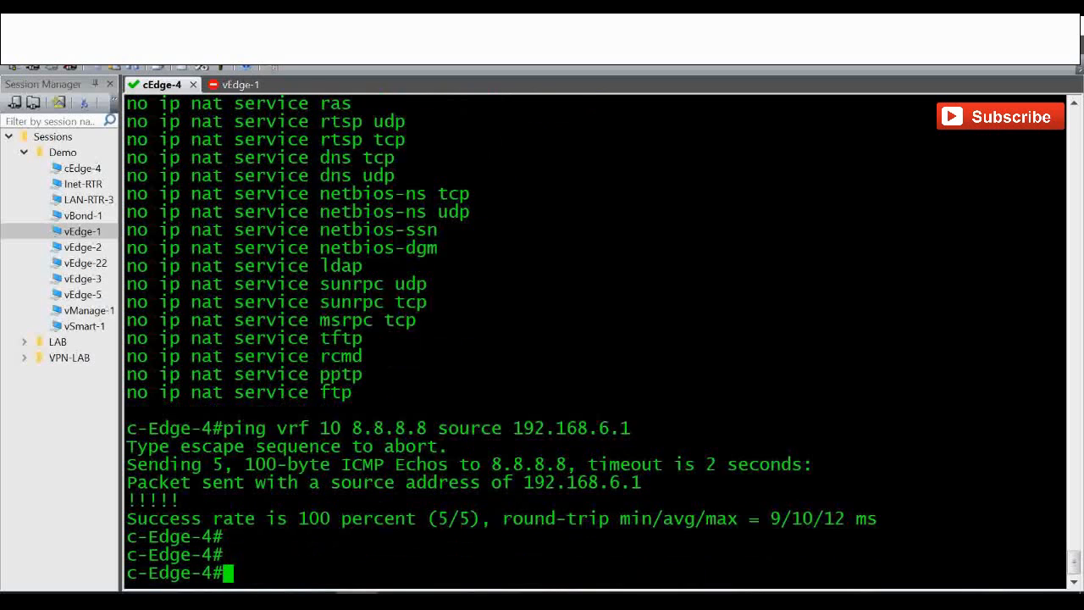
Repeat the VRF 10 ping to 8.8.8.8 with source address 192.168.60.1.
key(Up)
key(Left)
key(Left)
text(0)
key(Return)
key(Return)
key(Return)
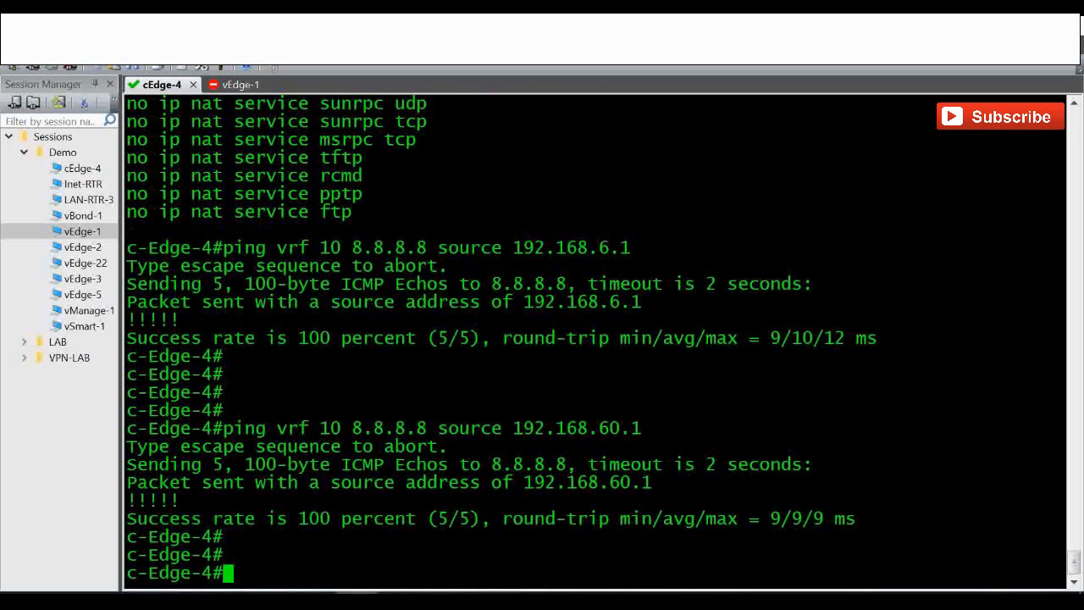
key(Return)
key(Return)
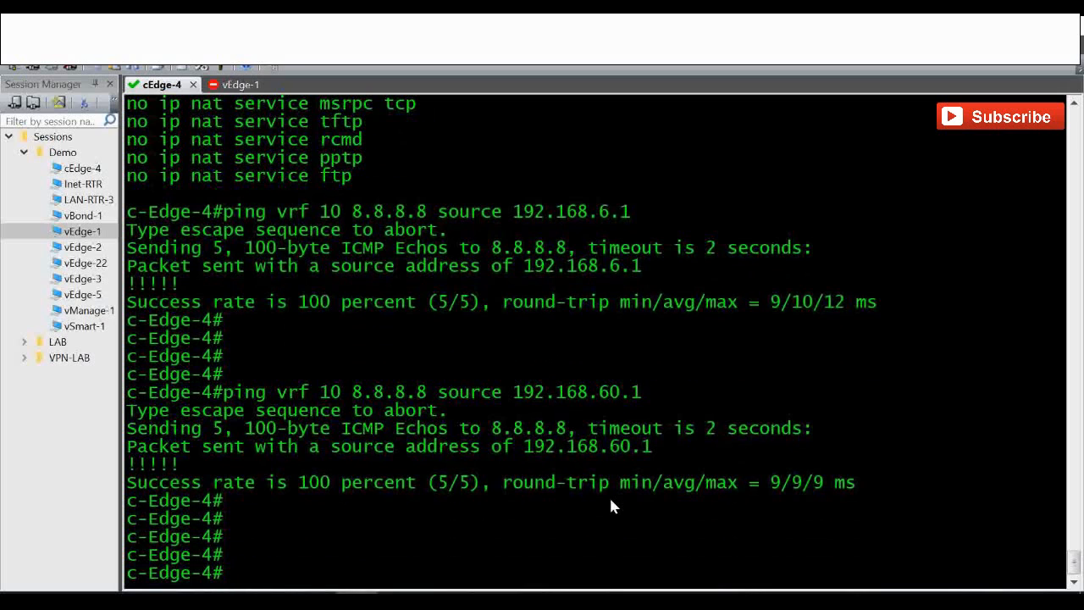
Compare the VRF used in the ping with the ip nat route vrf 10 line in the earlier output.
drag(288, 401, 340, 398)
scroll(404, 436, up, 13)
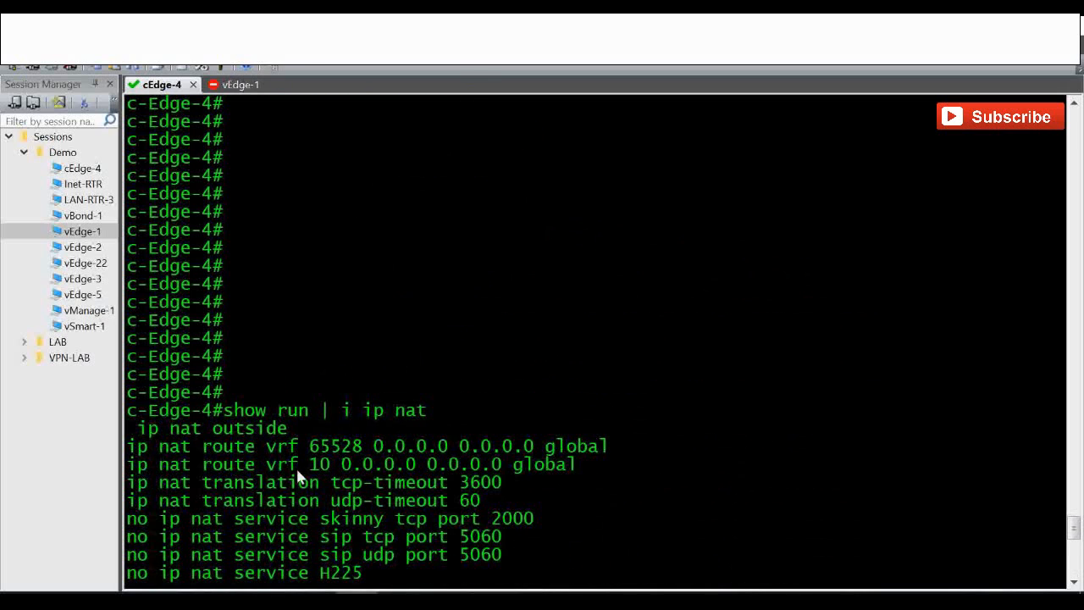
drag(342, 468, 264, 465)
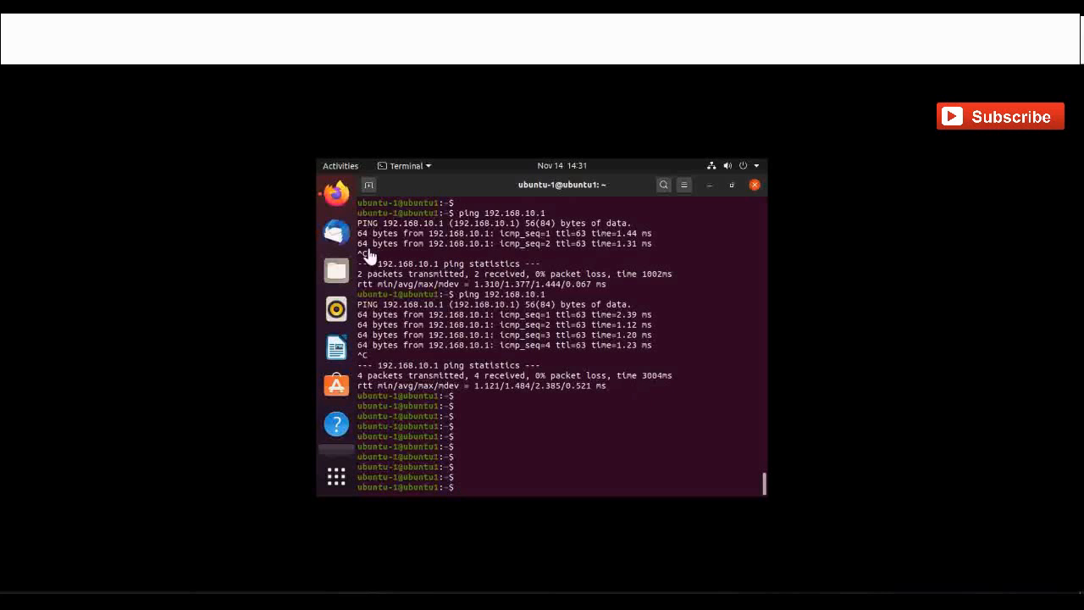
Switch to Firefox on the Ubuntu client and reload the open YouTube and Facebook pages to test internet access.
click(335, 192)
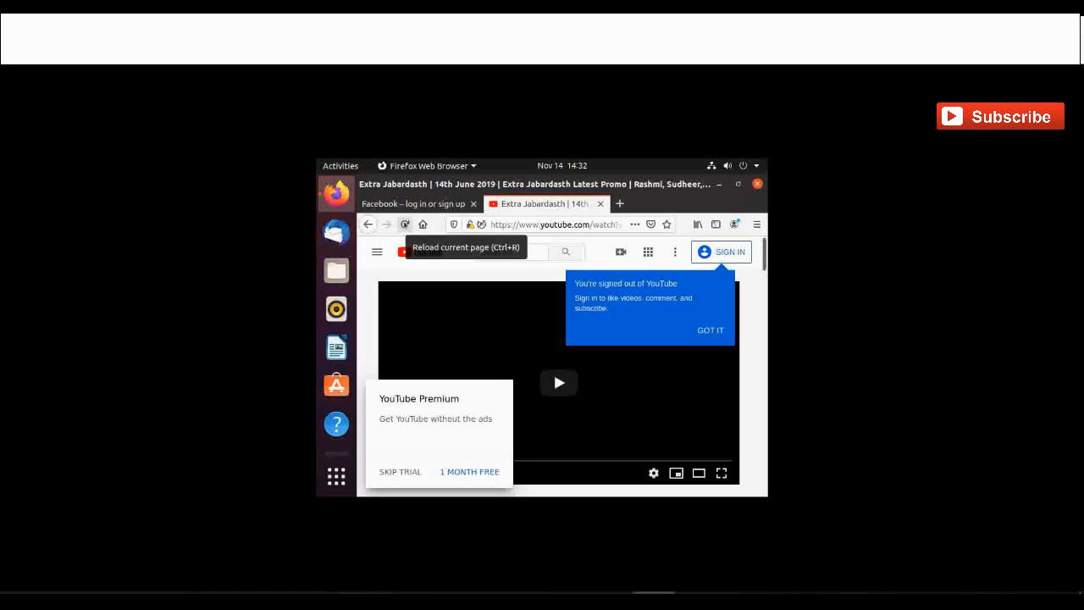
click(404, 224)
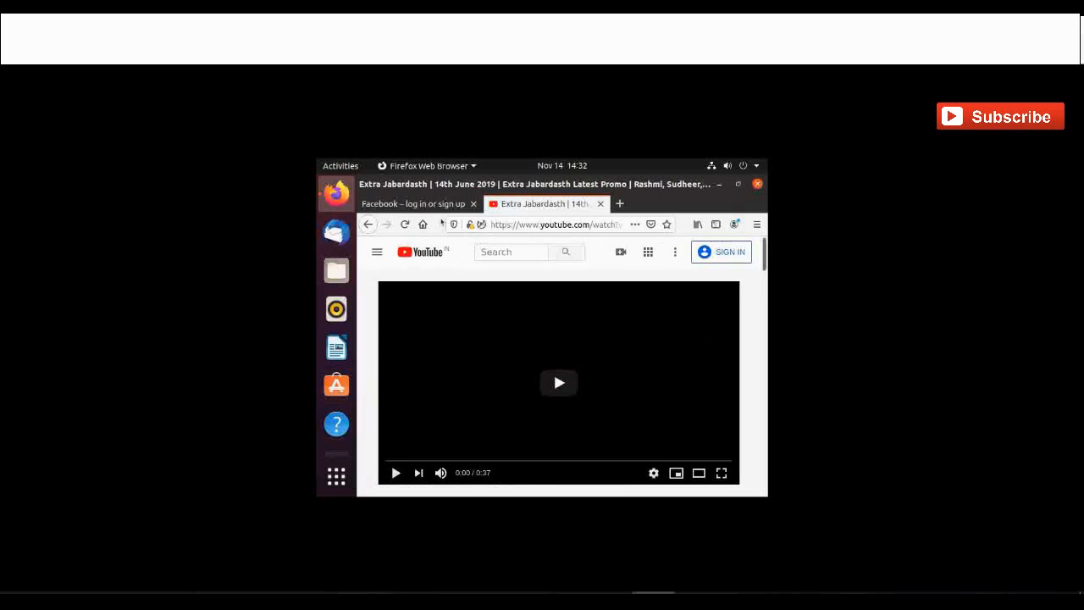
click(521, 224)
click(487, 269)
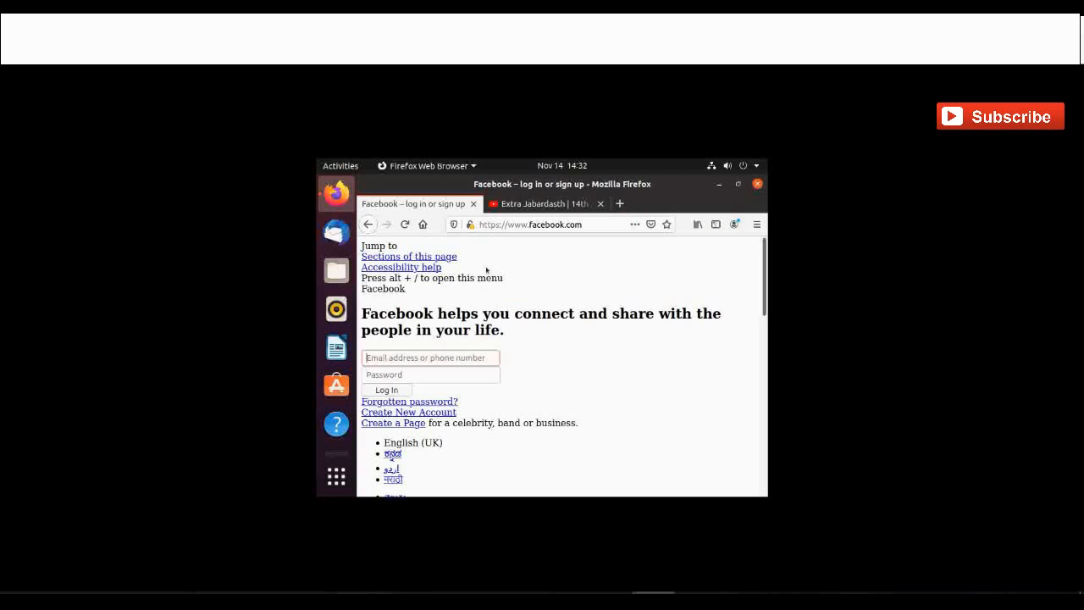
click(404, 224)
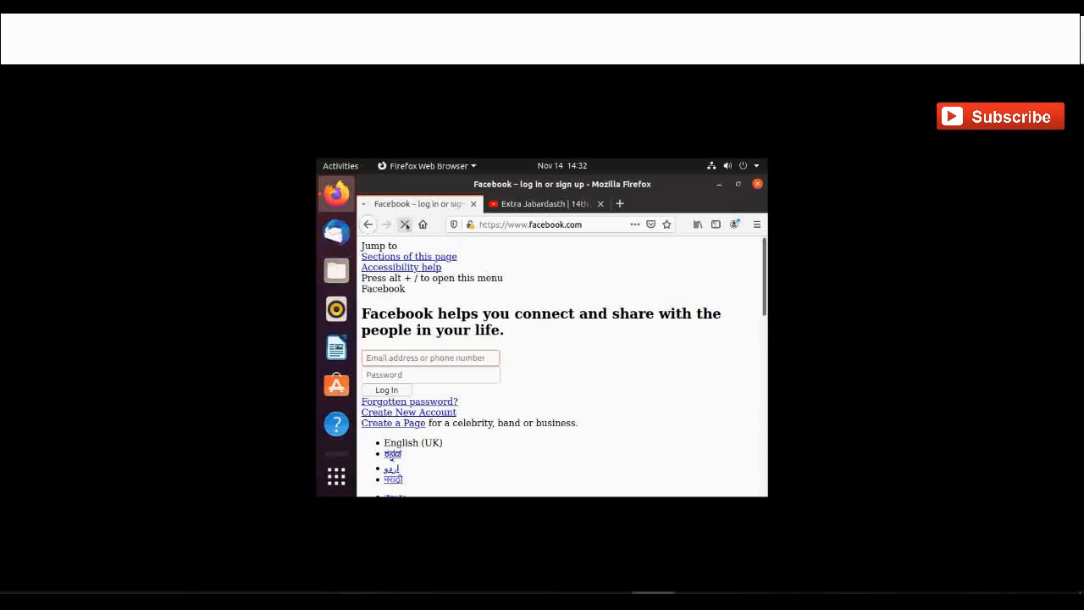
Load google.com in the Facebook page's tab to test browsing from the Ubuntu client.
click(515, 223)
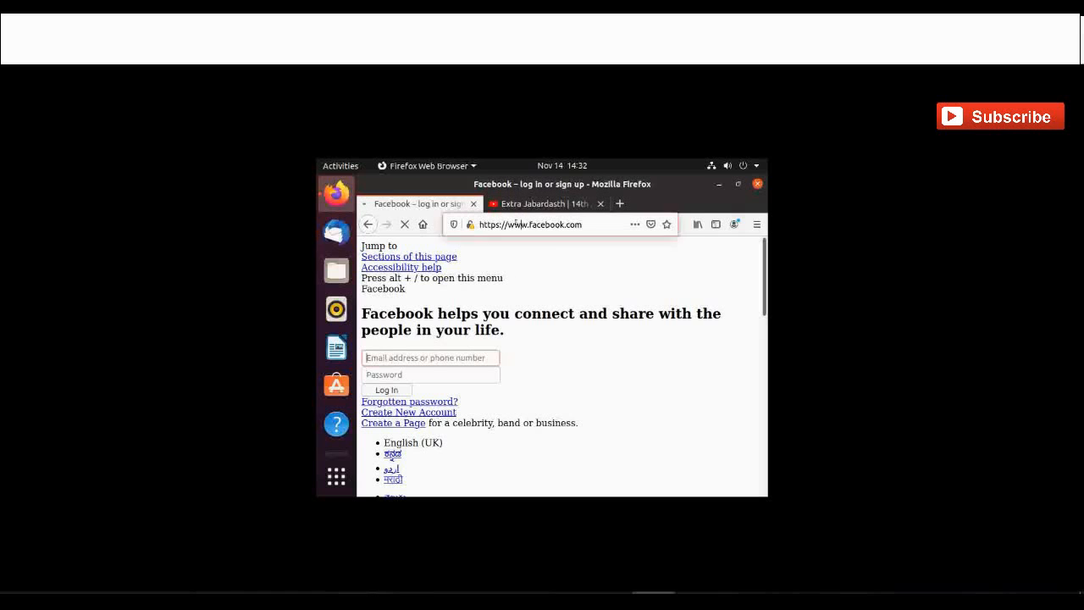
text(goo)
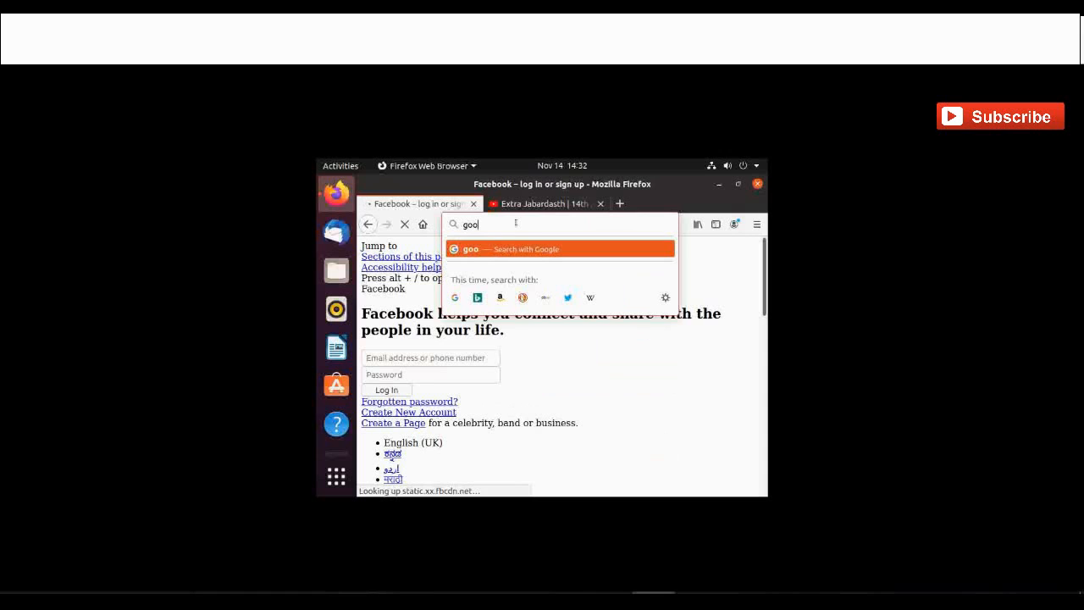
text(gle.com)
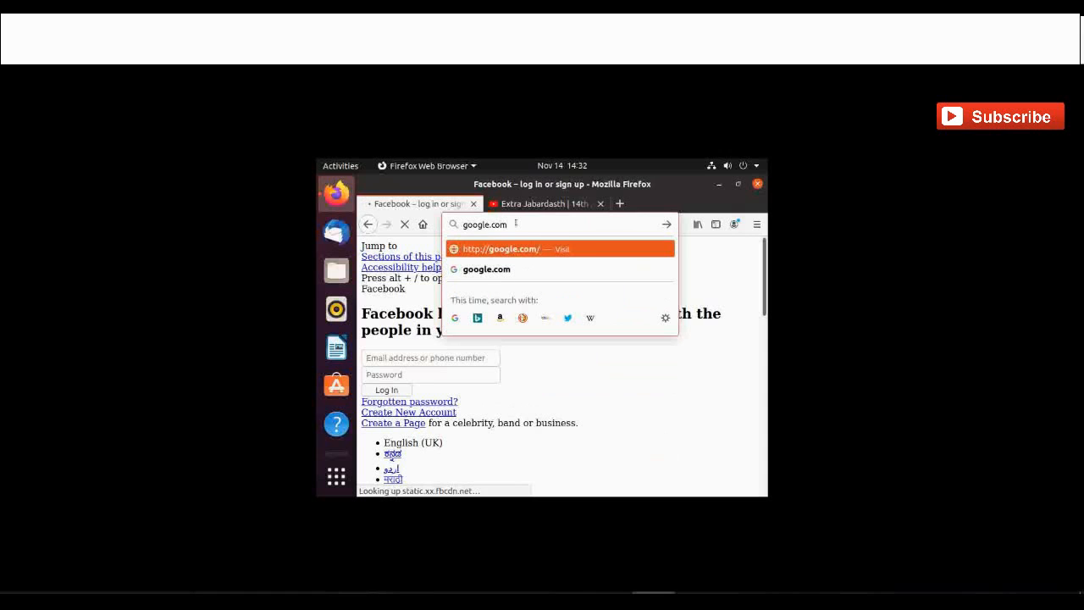
key(Return)
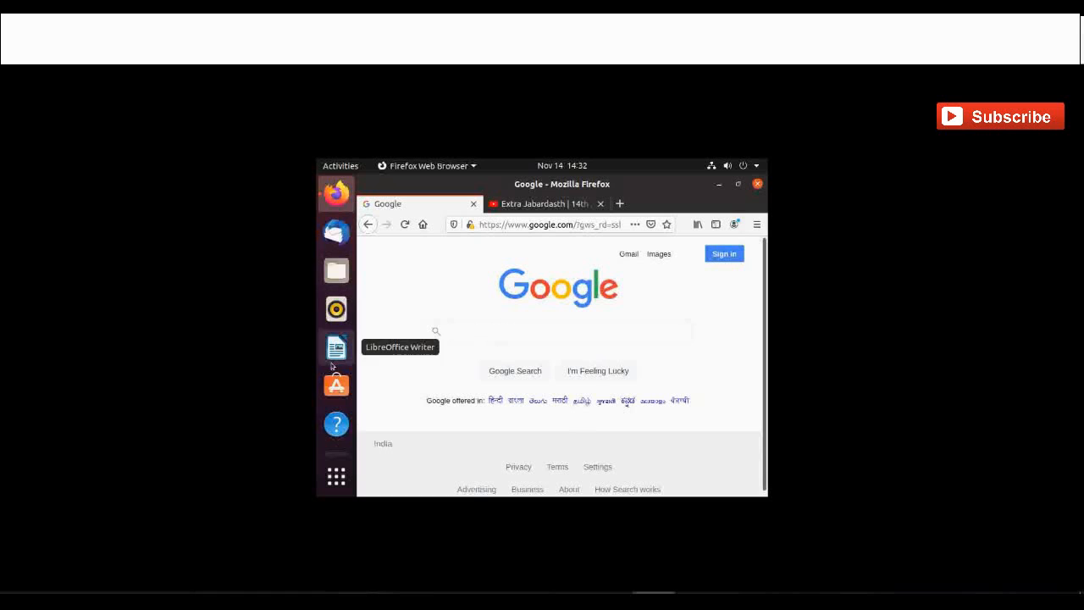
Check the Ubuntu client's IPv4 address in the wired connection details and close them without changes.
click(336, 399)
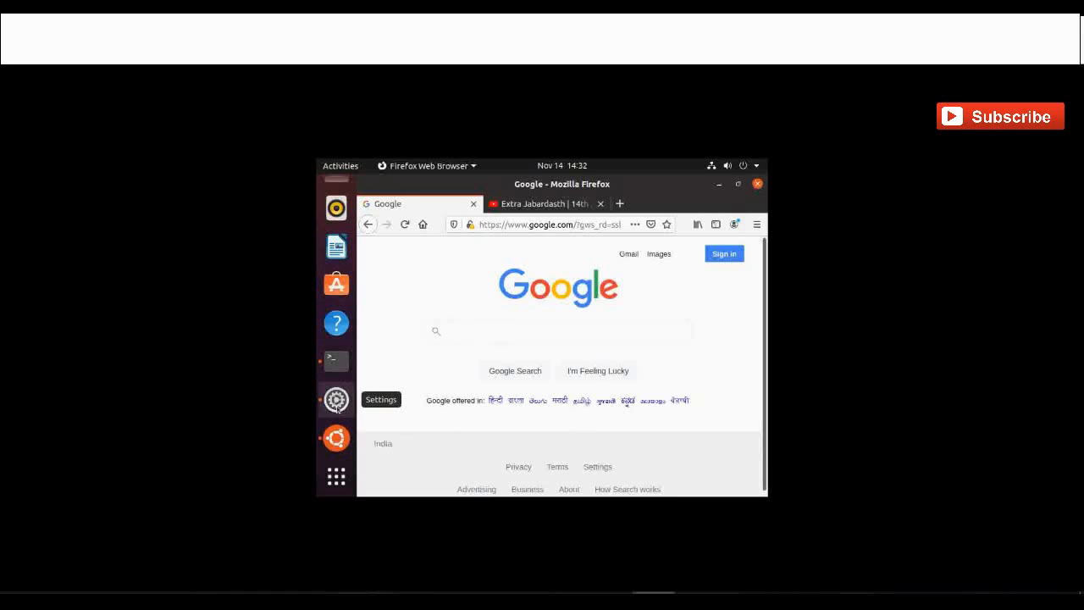
click(741, 251)
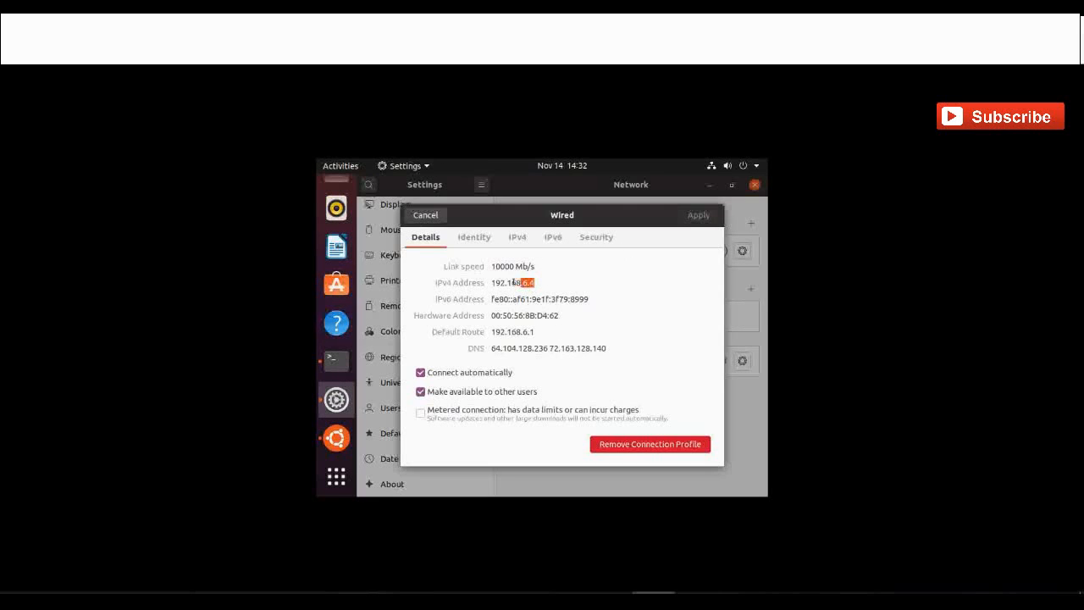
click(425, 215)
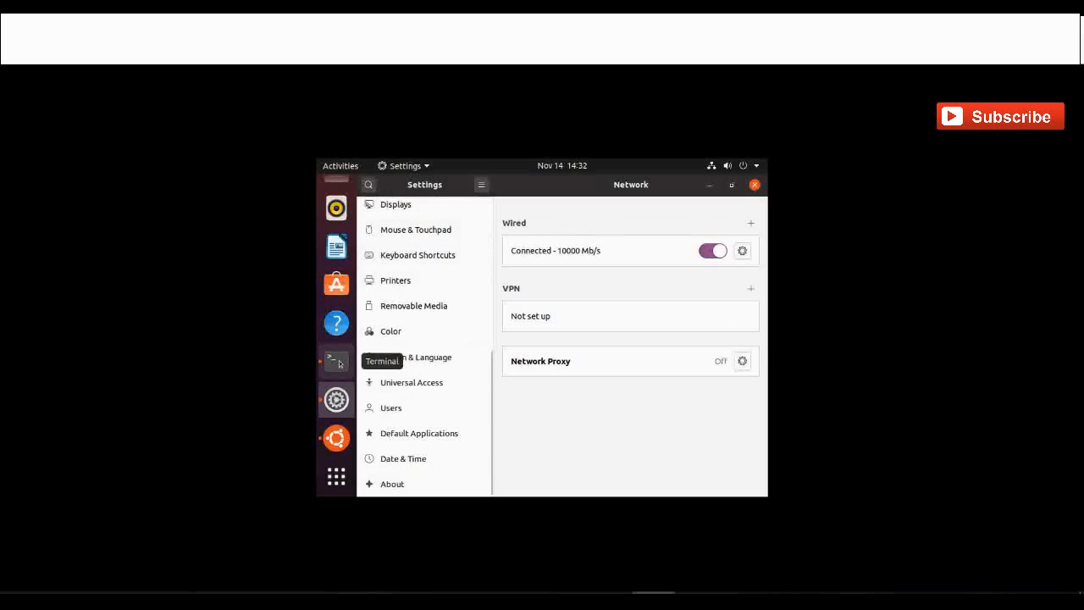
Ping 8.8.8.8 from the Ubuntu client's terminal to test internet reachability, stopping after a couple of replies.
click(336, 360)
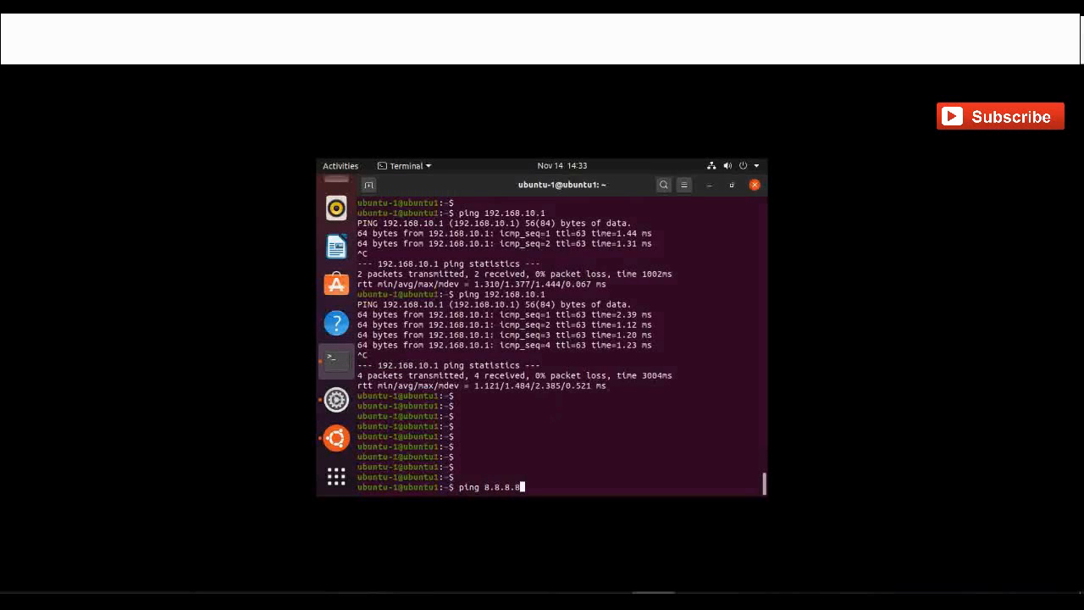
key(Return)
key(ctrl+c)
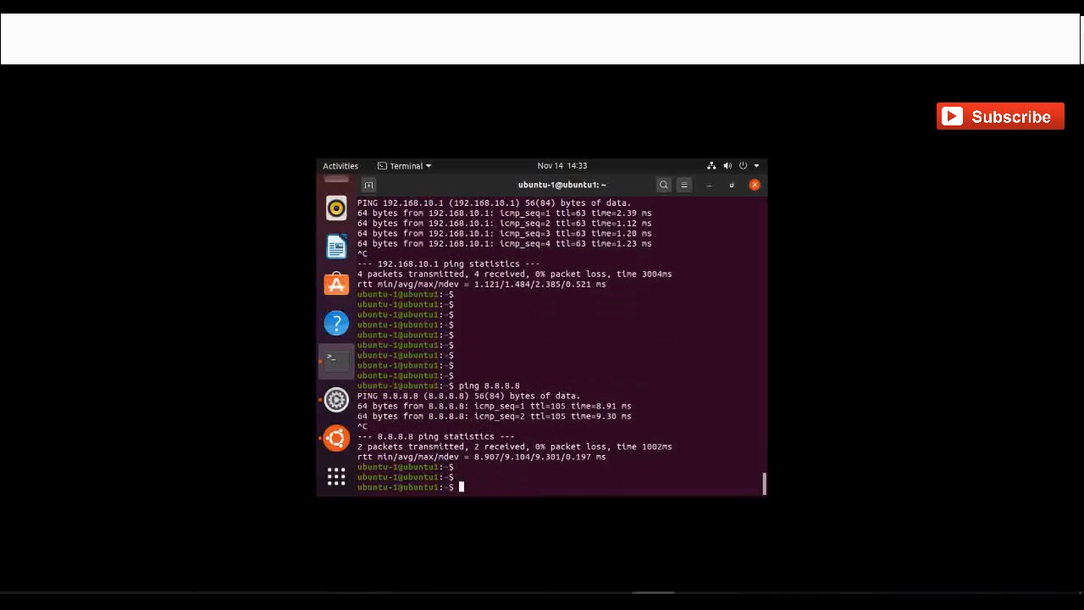
Ping 192.168.10.1 from the Ubuntu client to test reachability of the vEdge-1 LAN, and stop the ping after several replies.
key(Return)
key(Return)
key(Return)
text(ping 192.168.10.1)
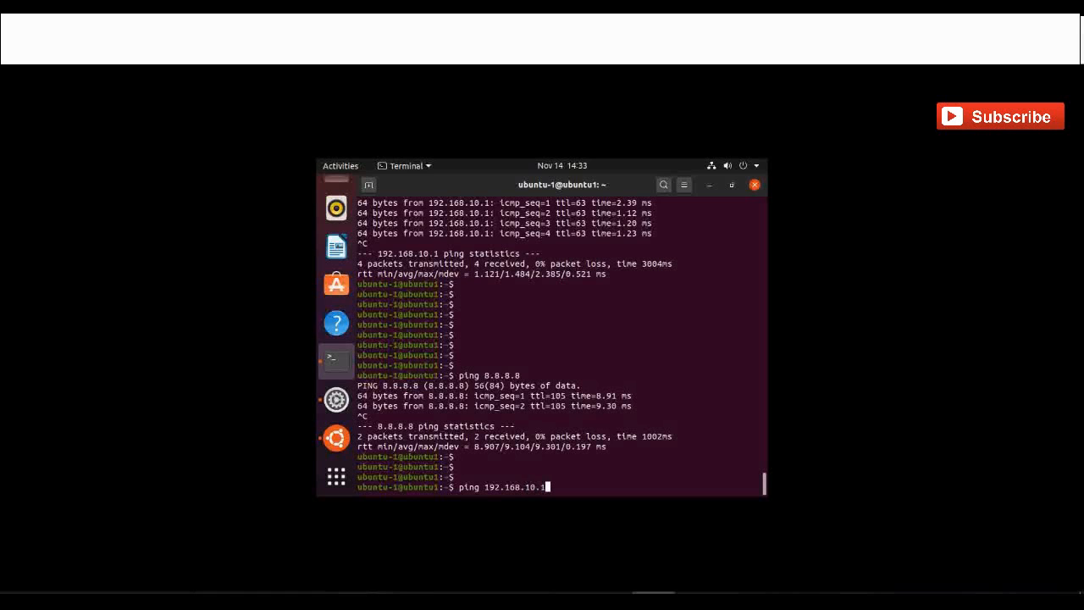
key(Return)
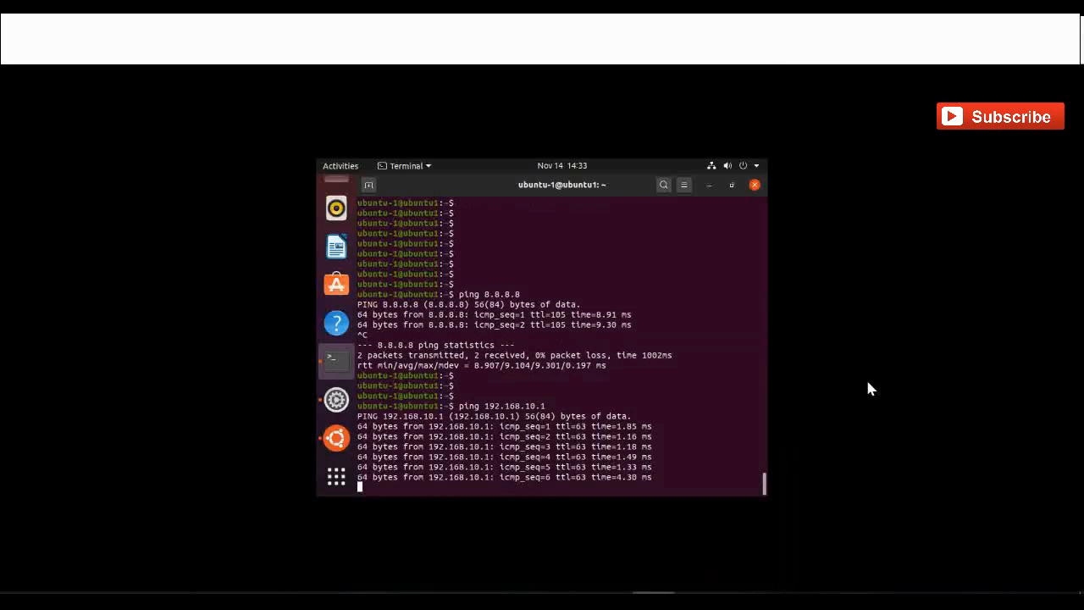
key(ctrl+c)
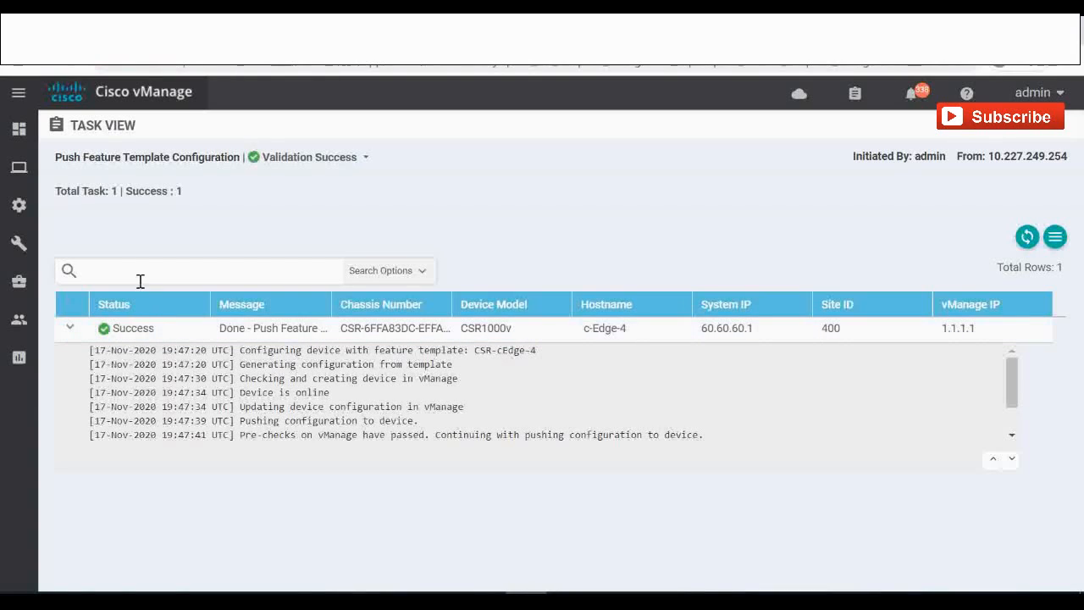
Switch to Cisco vManage and show the real-time IP NAT Translation data for c-Edge-4 from the network monitoring page.
mouse_move(20, 170)
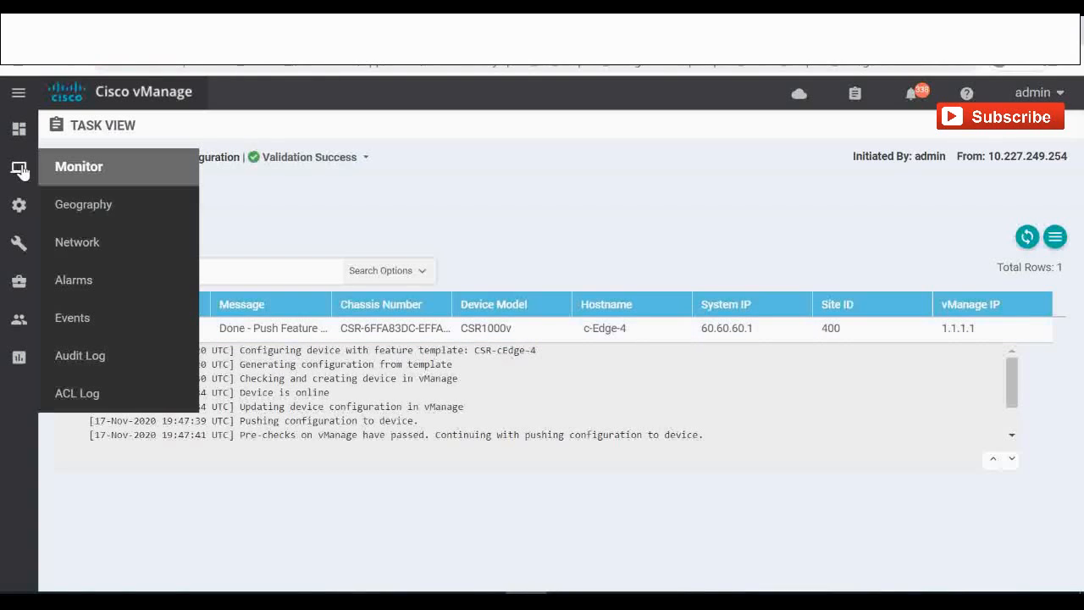
click(88, 252)
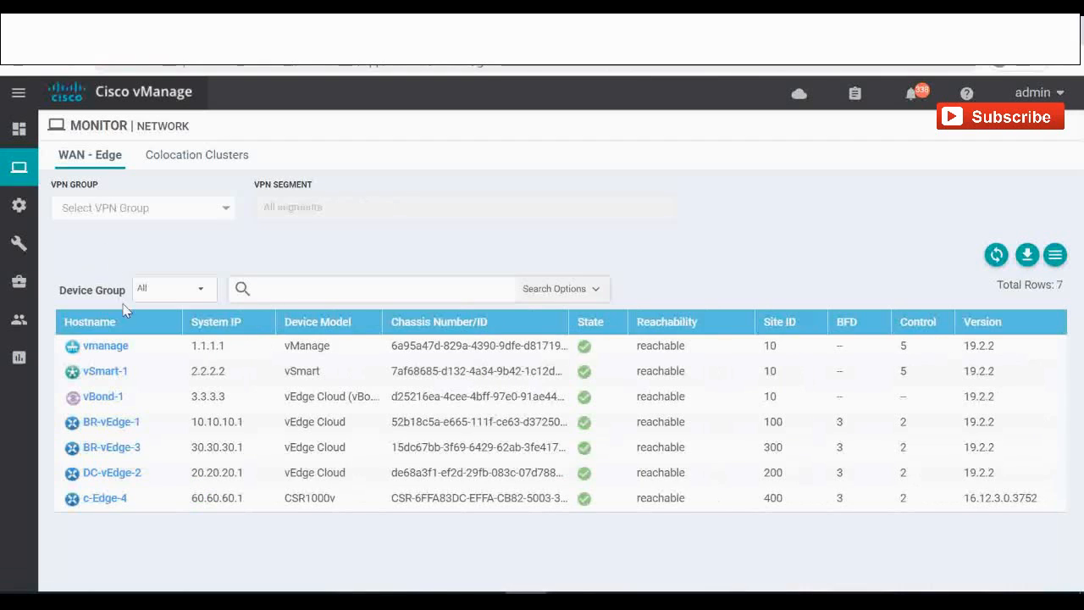
click(106, 498)
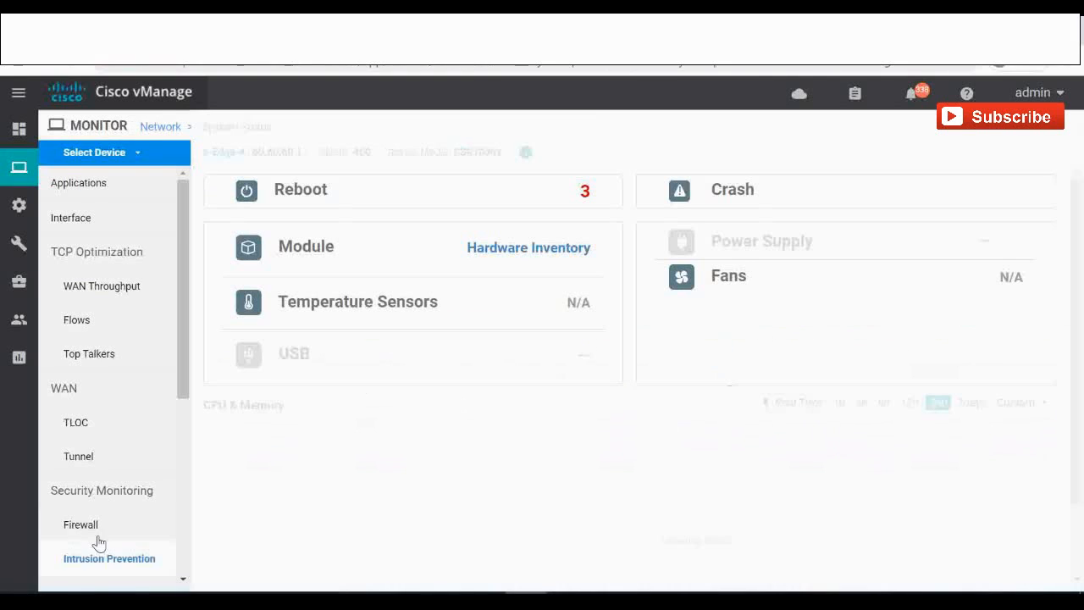
scroll(96, 550, down, 4)
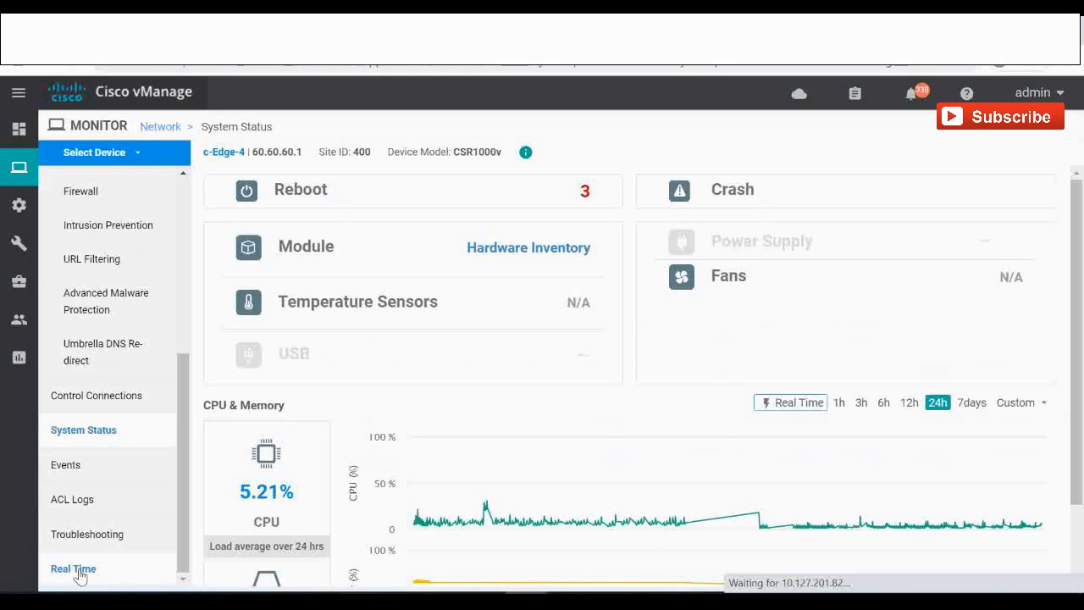
click(79, 575)
click(375, 193)
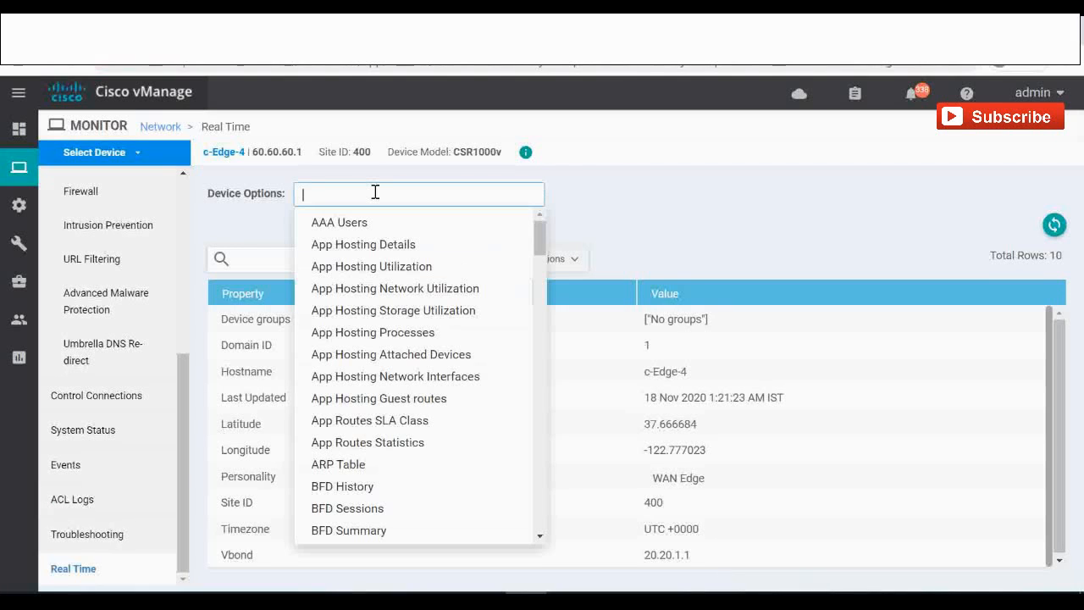
text(nat)
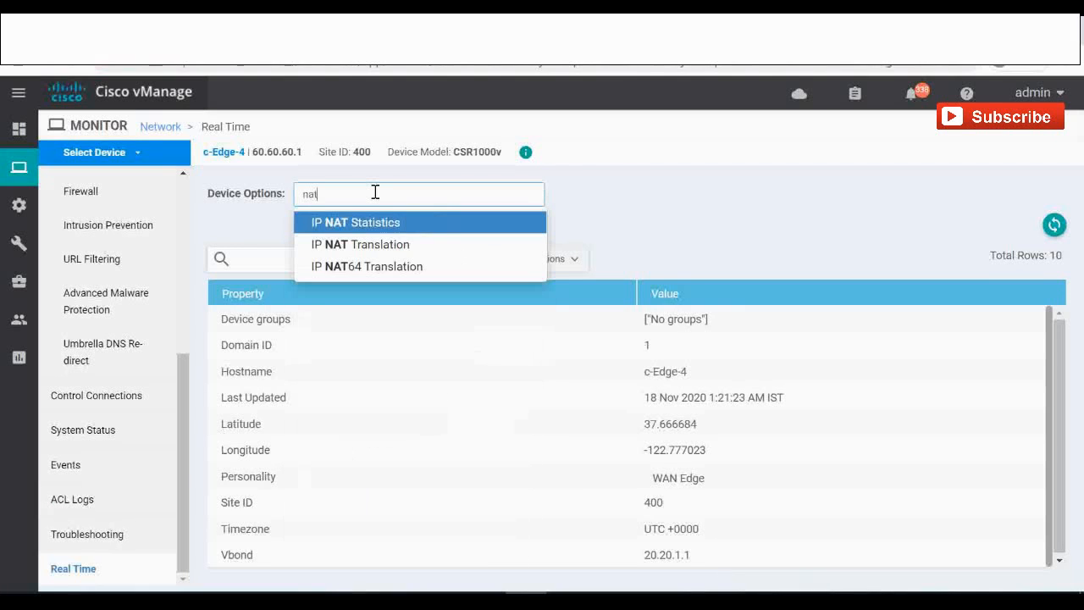
click(402, 247)
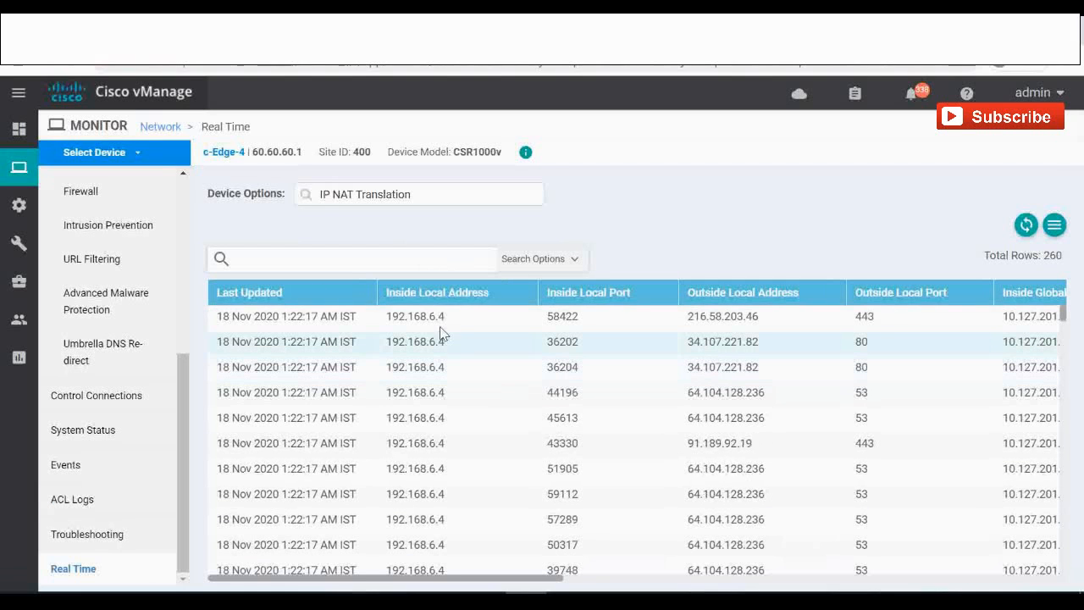
Look through the NAT translations for inside local address 192.168.6.4 and bring up the topology diagram for comparison.
scroll(486, 426, down, 10)
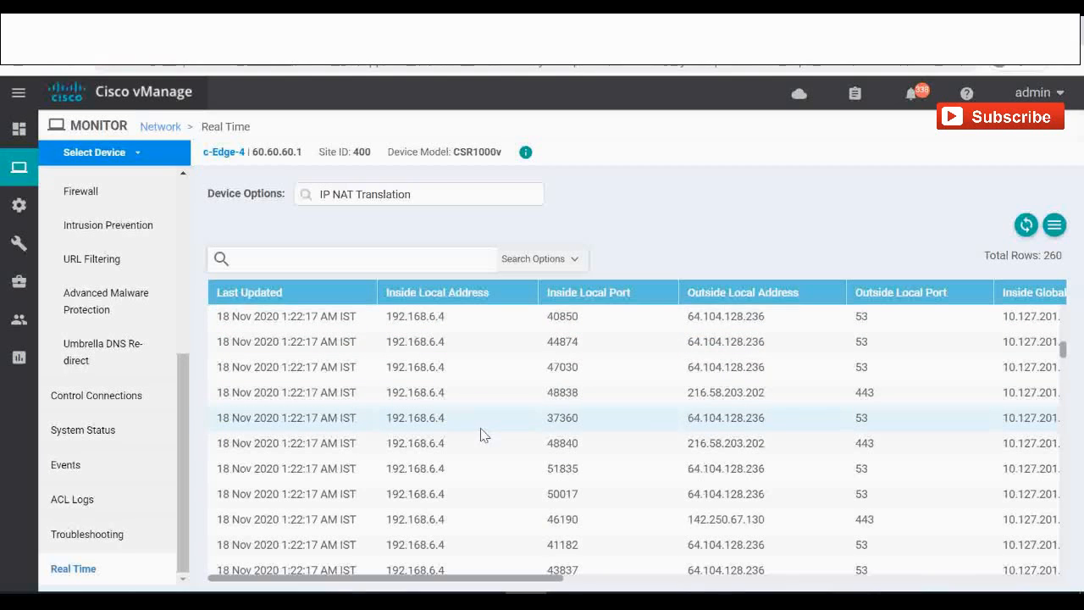
scroll(479, 435, down, 6)
scroll(478, 434, up, 6)
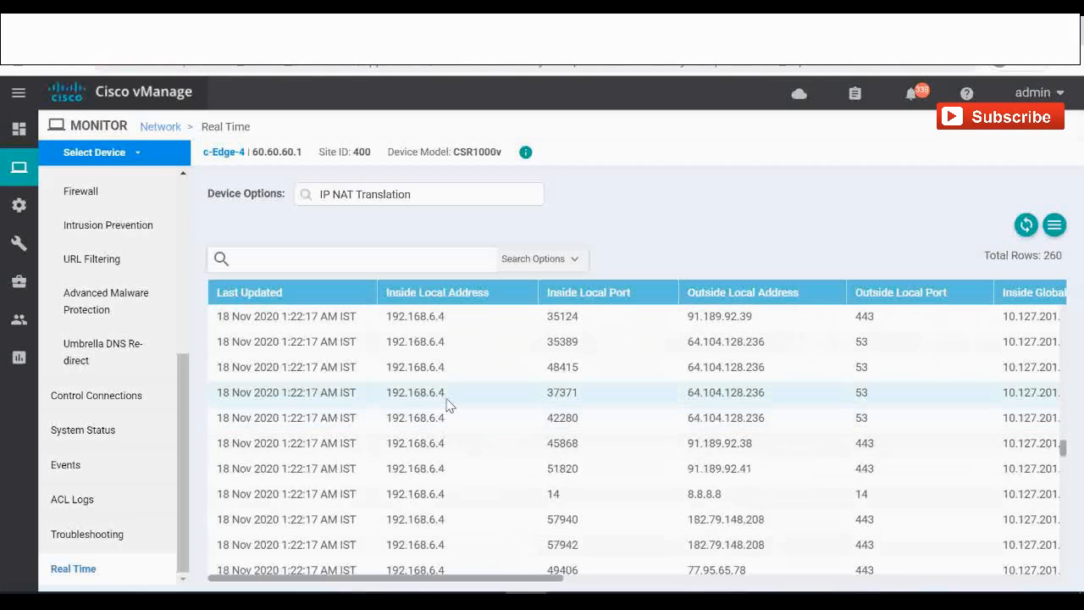
click(538, 601)
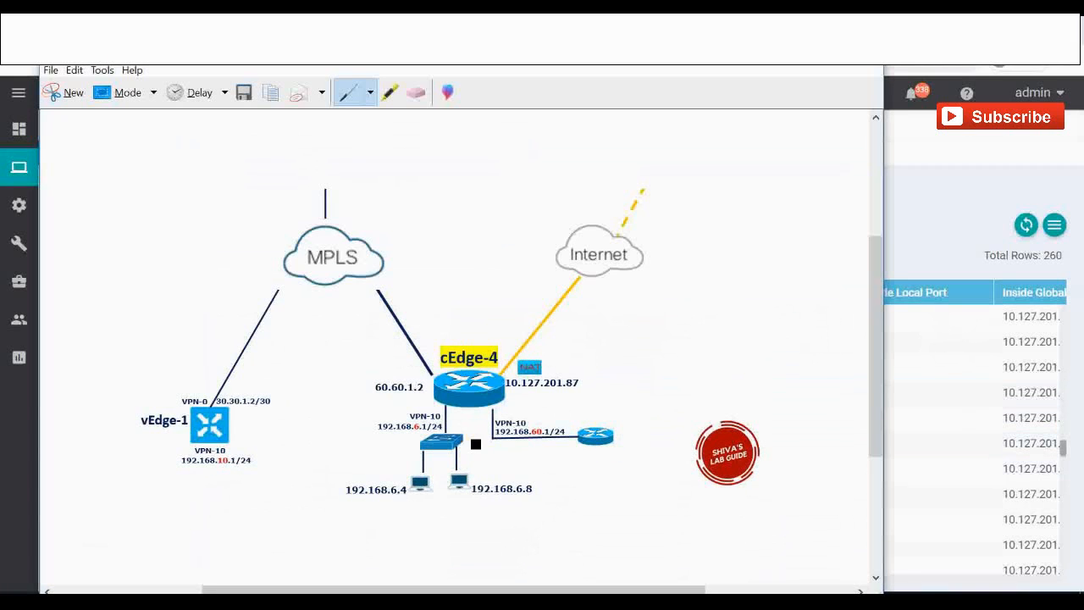
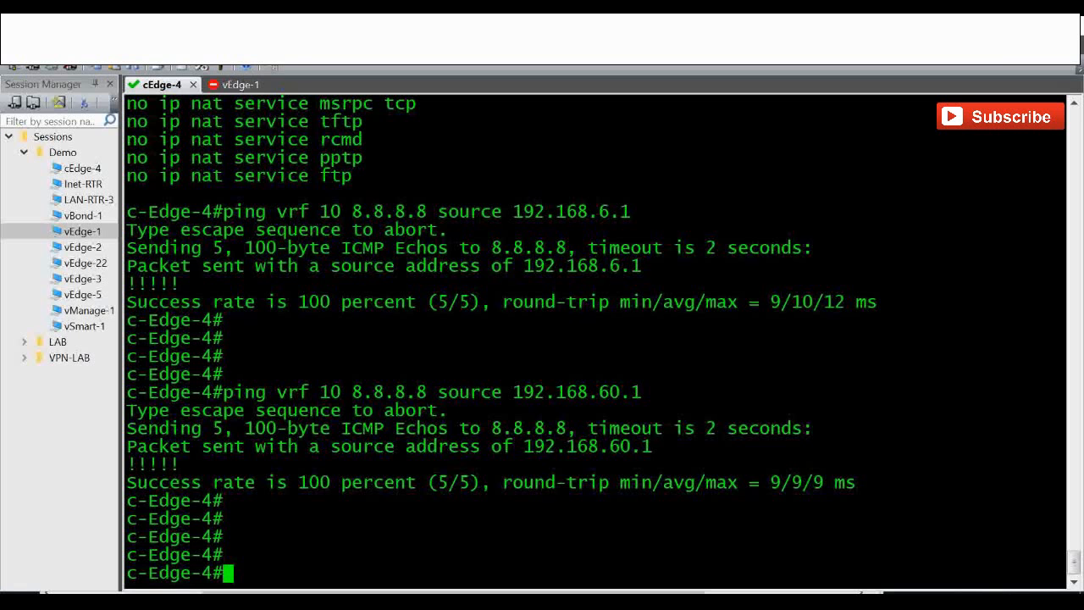
Switch to the cEdge-4 terminal session and list its NAT configuration with show run | i ip nat.
text(show)
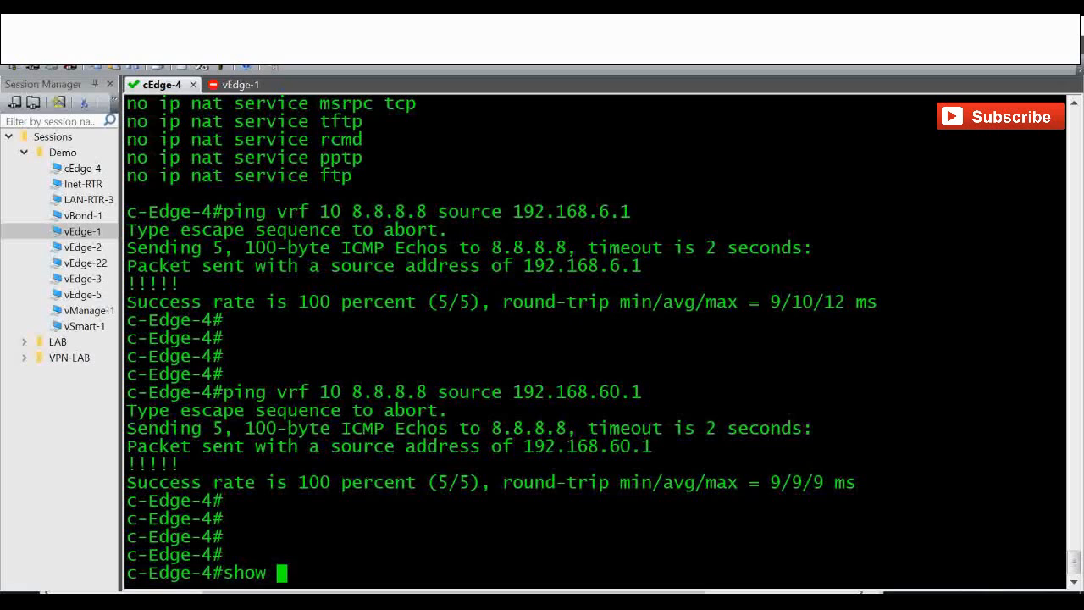
key(Up)
key(Up)
key(Up)
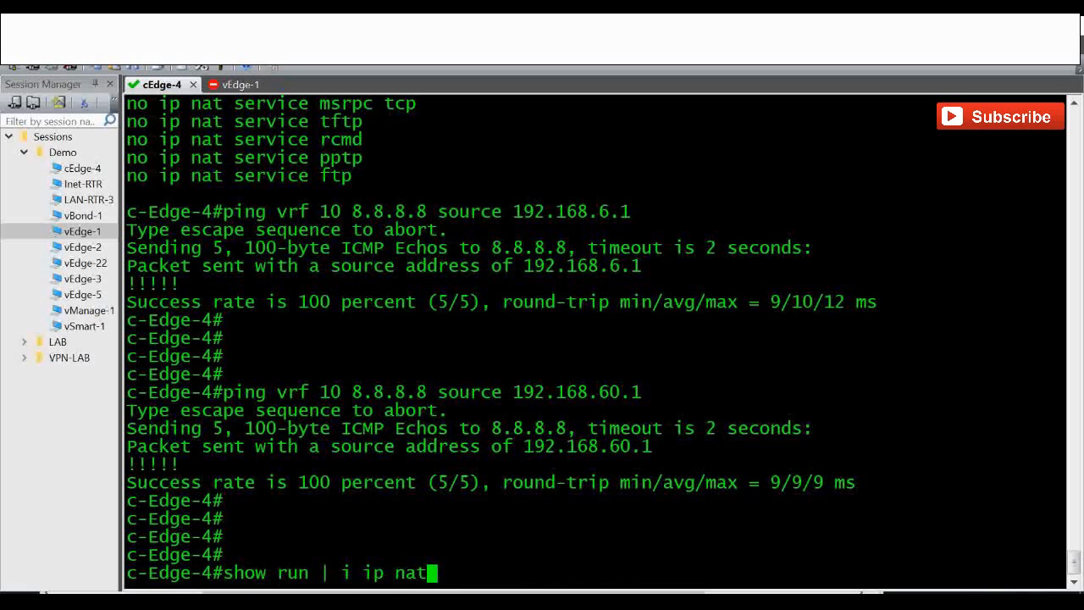
key(Return)
Examine the ip nat route vrf 10 0.0.0.0 0.0.0.0 global line and quit the paged output.
drag(129, 140, 607, 150)
click(586, 182)
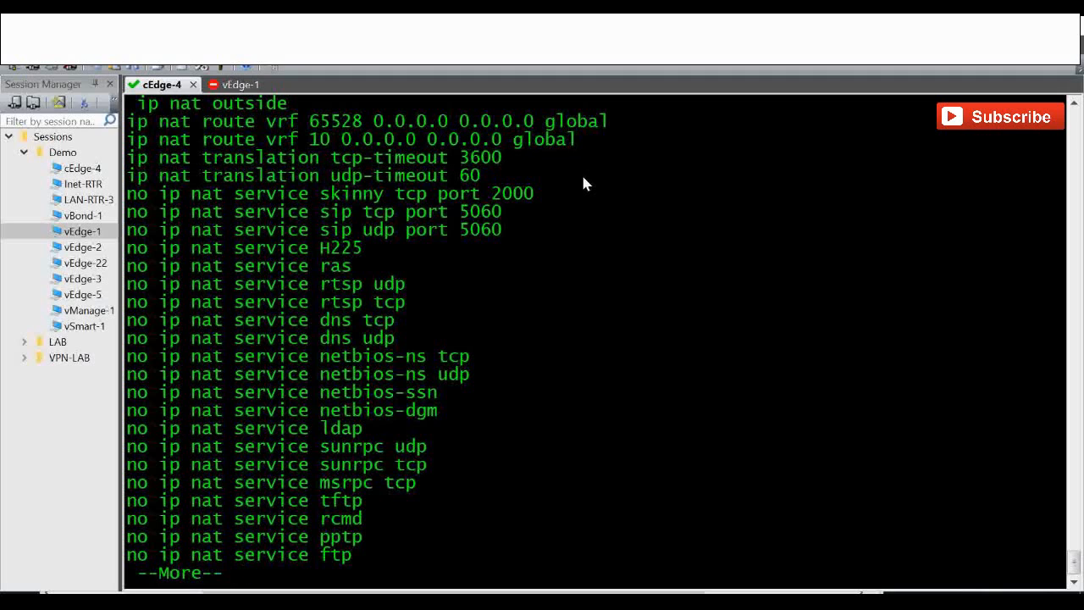
drag(576, 139, 127, 142)
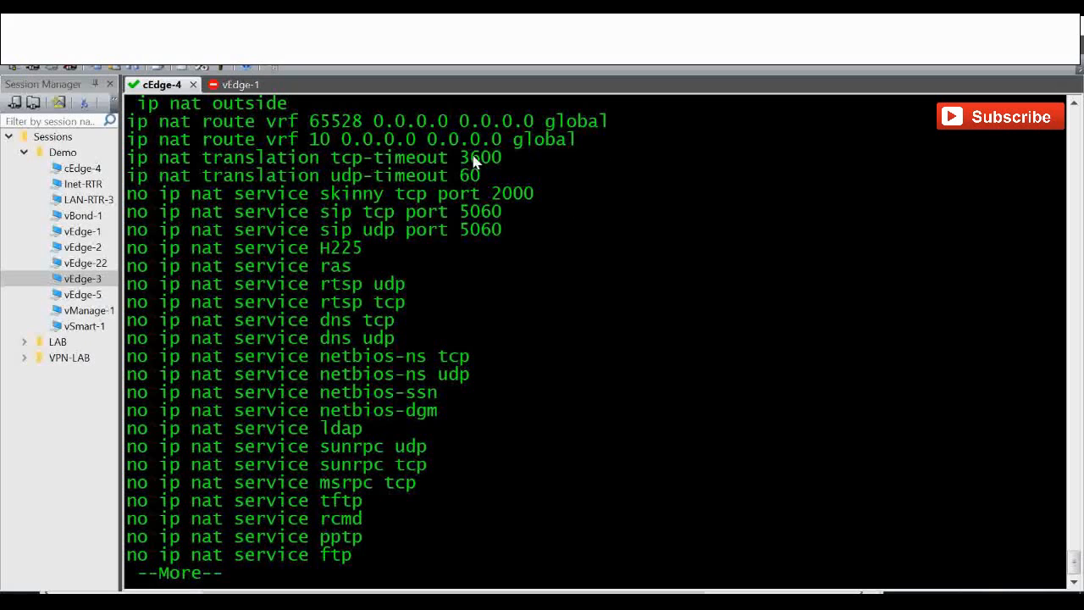
drag(420, 150, 322, 154)
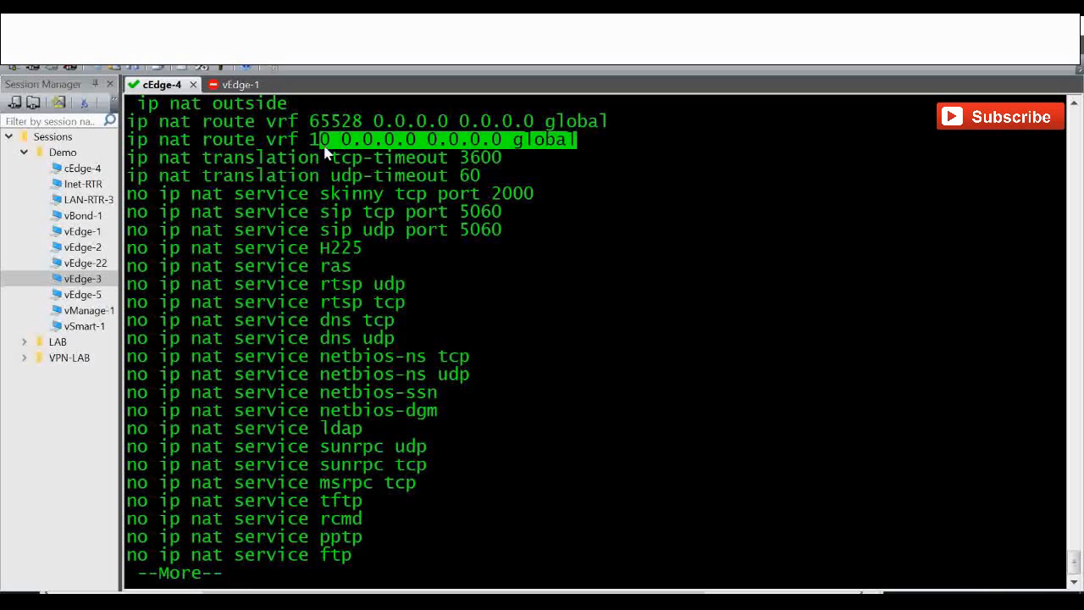
click(532, 322)
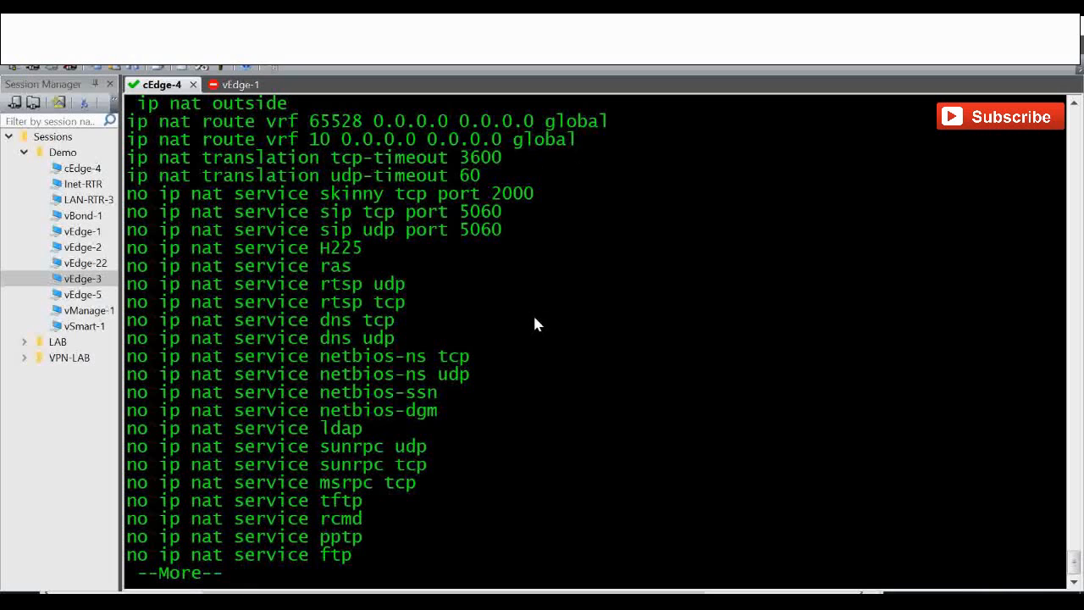
key(q)
key(Return)
key(Return)
key(Return)
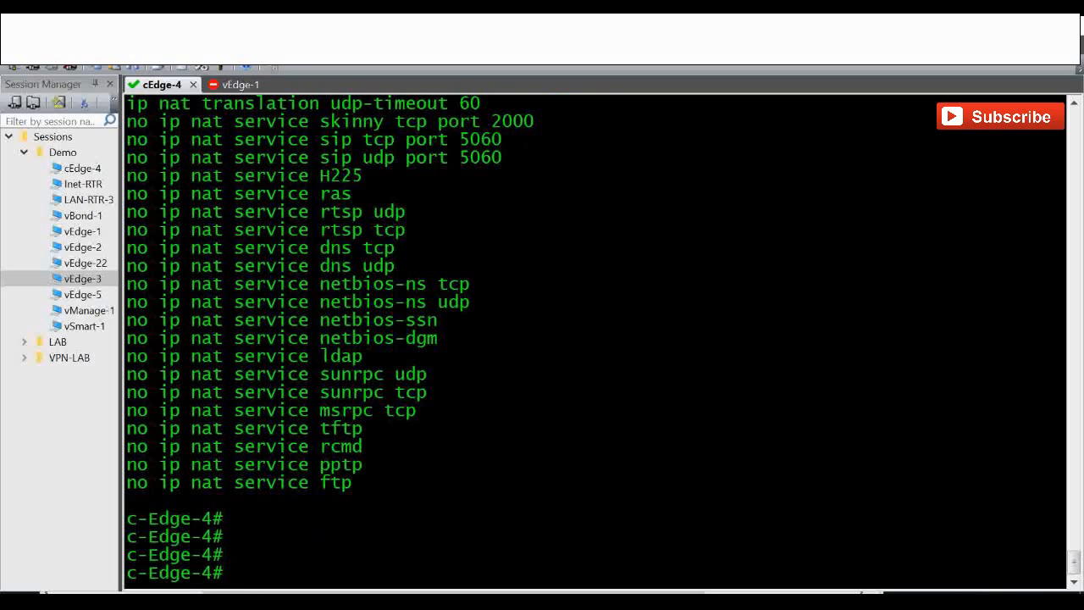
Display the VRF 10 routing table on cEdge-4 with show ip route vrf 10.
text(show ip rute)
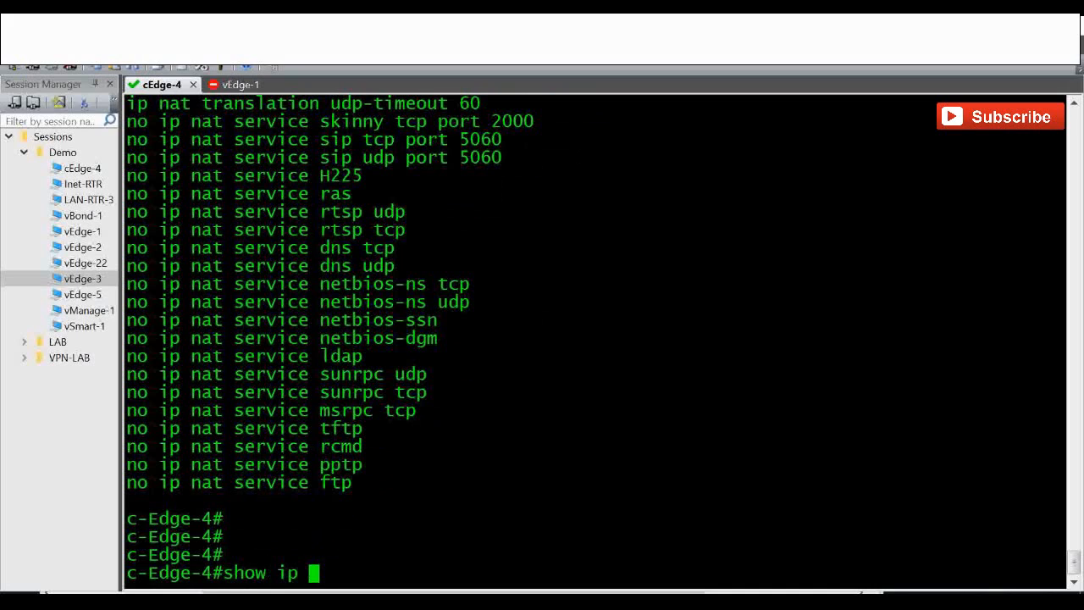
key(BackSpace)
key(BackSpace)
key(BackSpace)
text(ou)
key(Tab)
text(vrf 10)
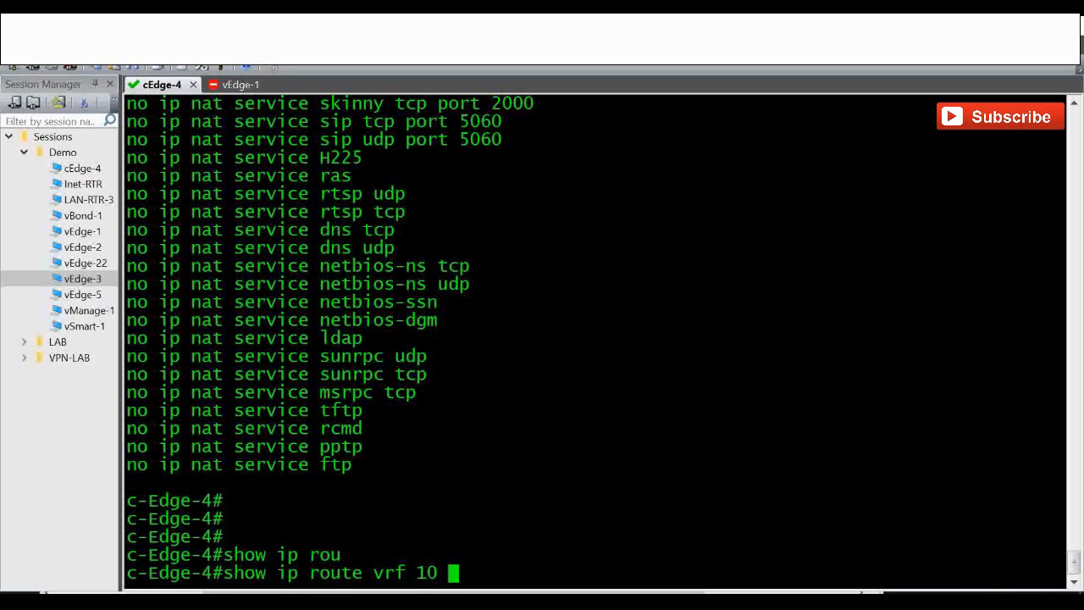
key(Return)
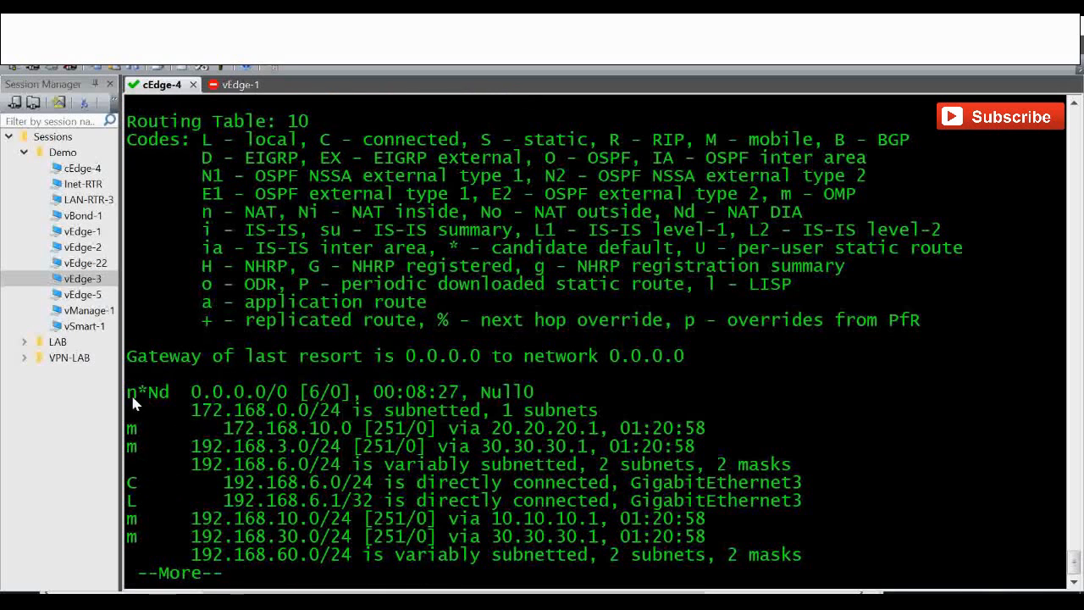
Compare the n*Nd code of the default route with the NAT and NAT DIA entries in the code legend.
drag(129, 392, 168, 397)
drag(202, 212, 279, 213)
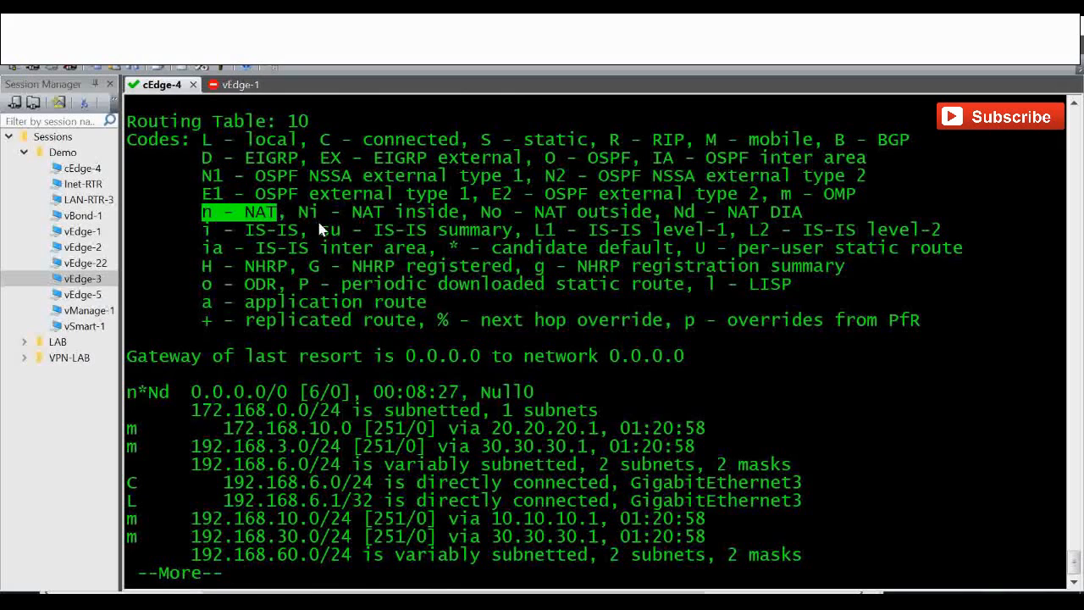
double_click(684, 213)
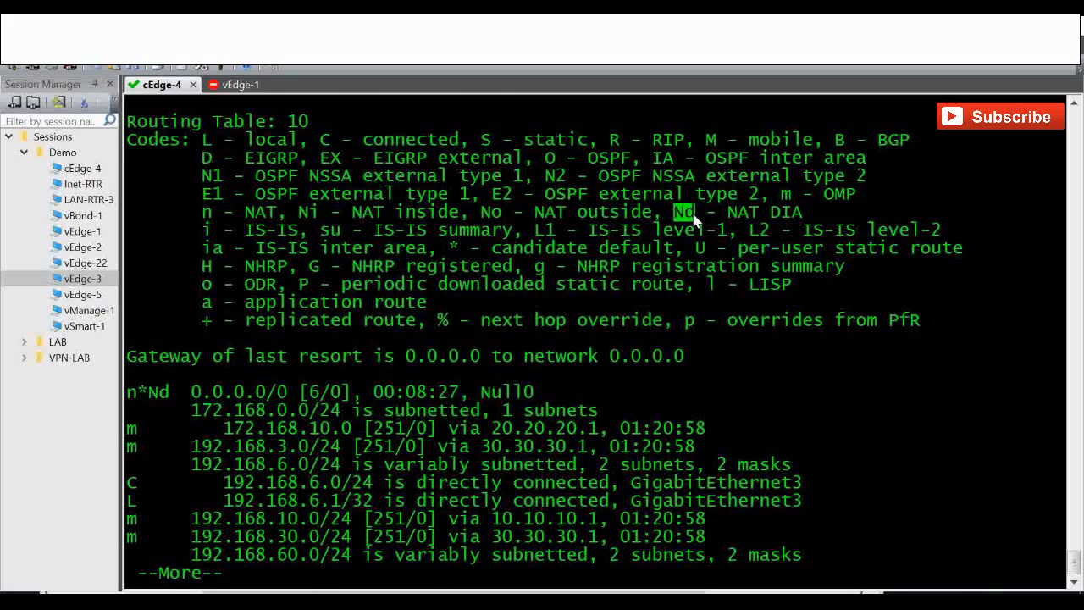
drag(733, 214, 802, 213)
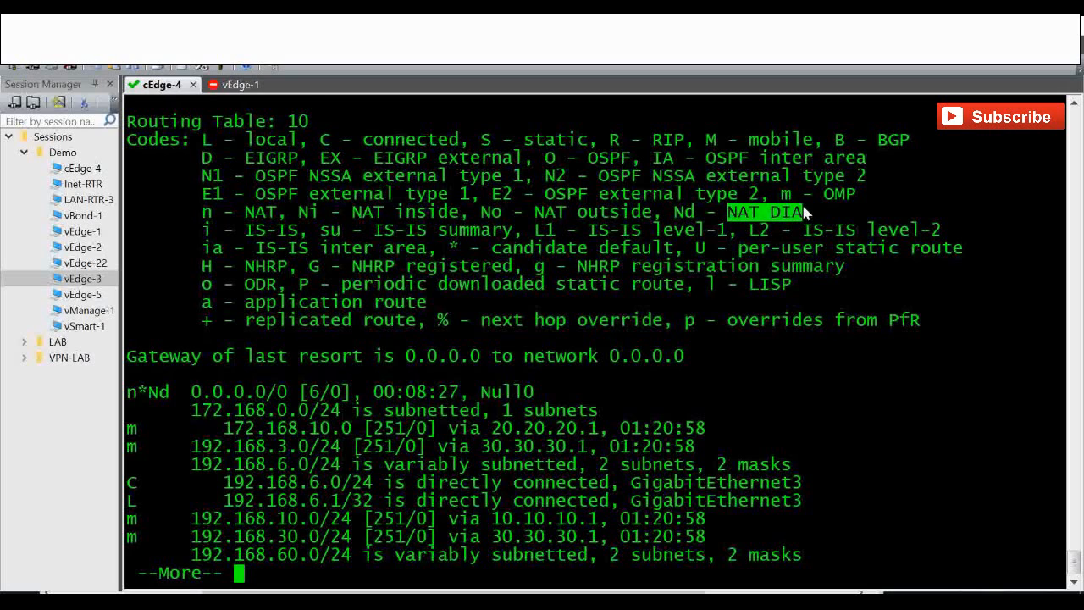
Check the 0.0.0.0/0 entry against the VRF number in the route command, and return to the topology diagram.
drag(131, 396, 474, 388)
scroll(443, 228, up, 2)
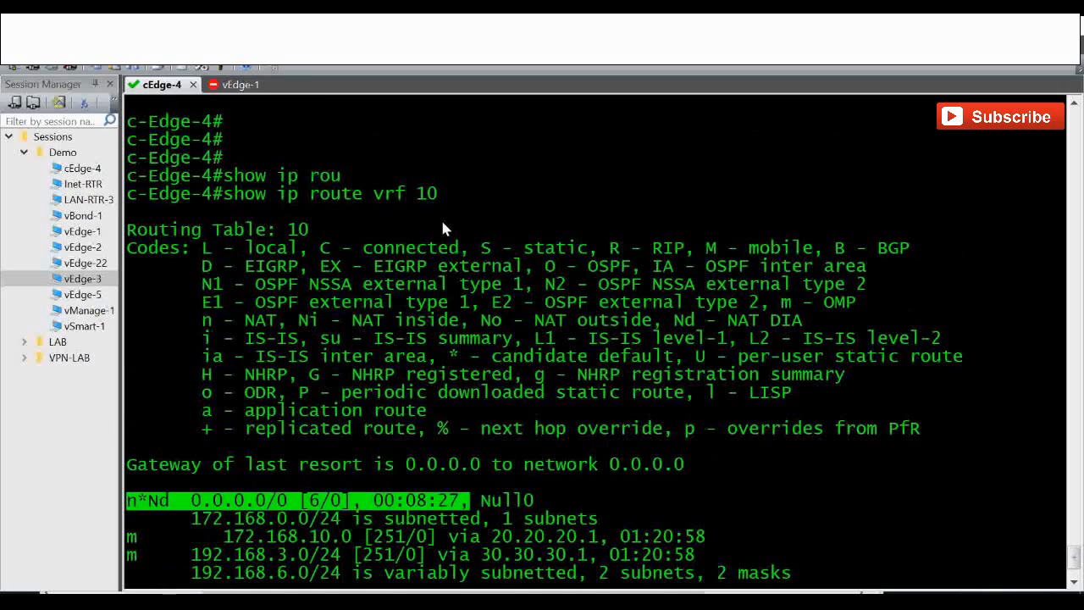
drag(447, 194, 415, 194)
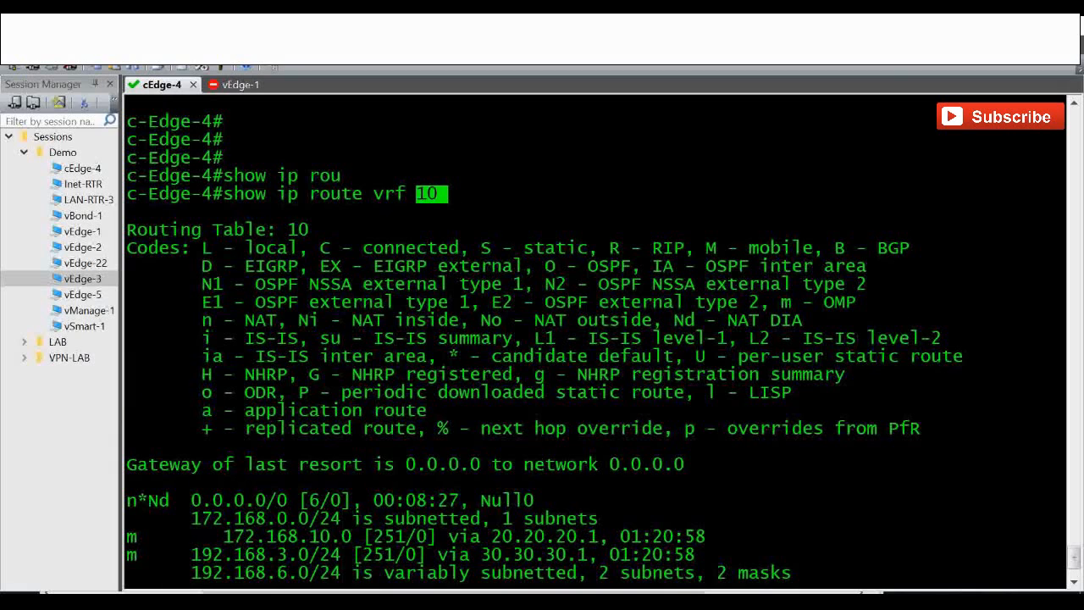
scroll(720, 572, down, 3)
key(alt+Tab)
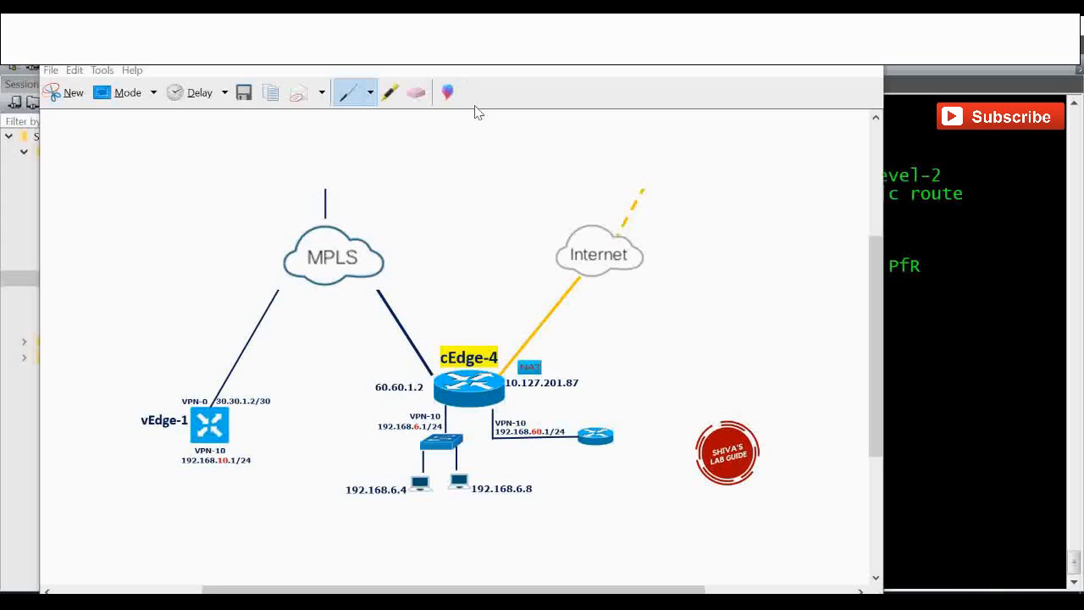